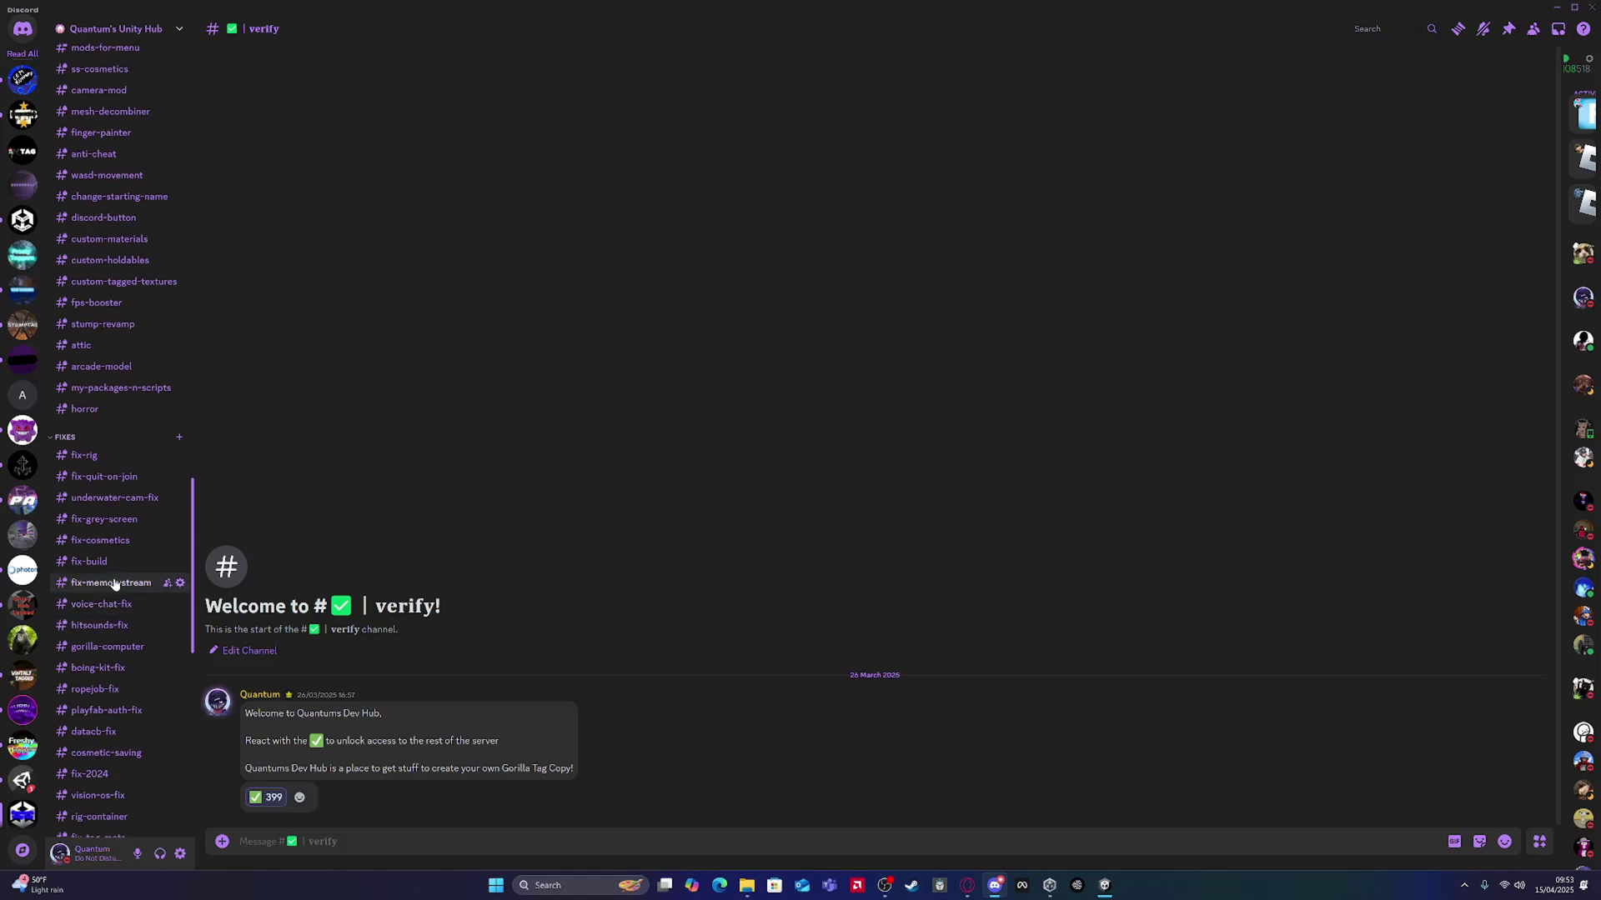
Step: Open the fix-grey-screen channel in the Quantum's Unity Hub server to view its shader files and fix instructions
click(114, 520)
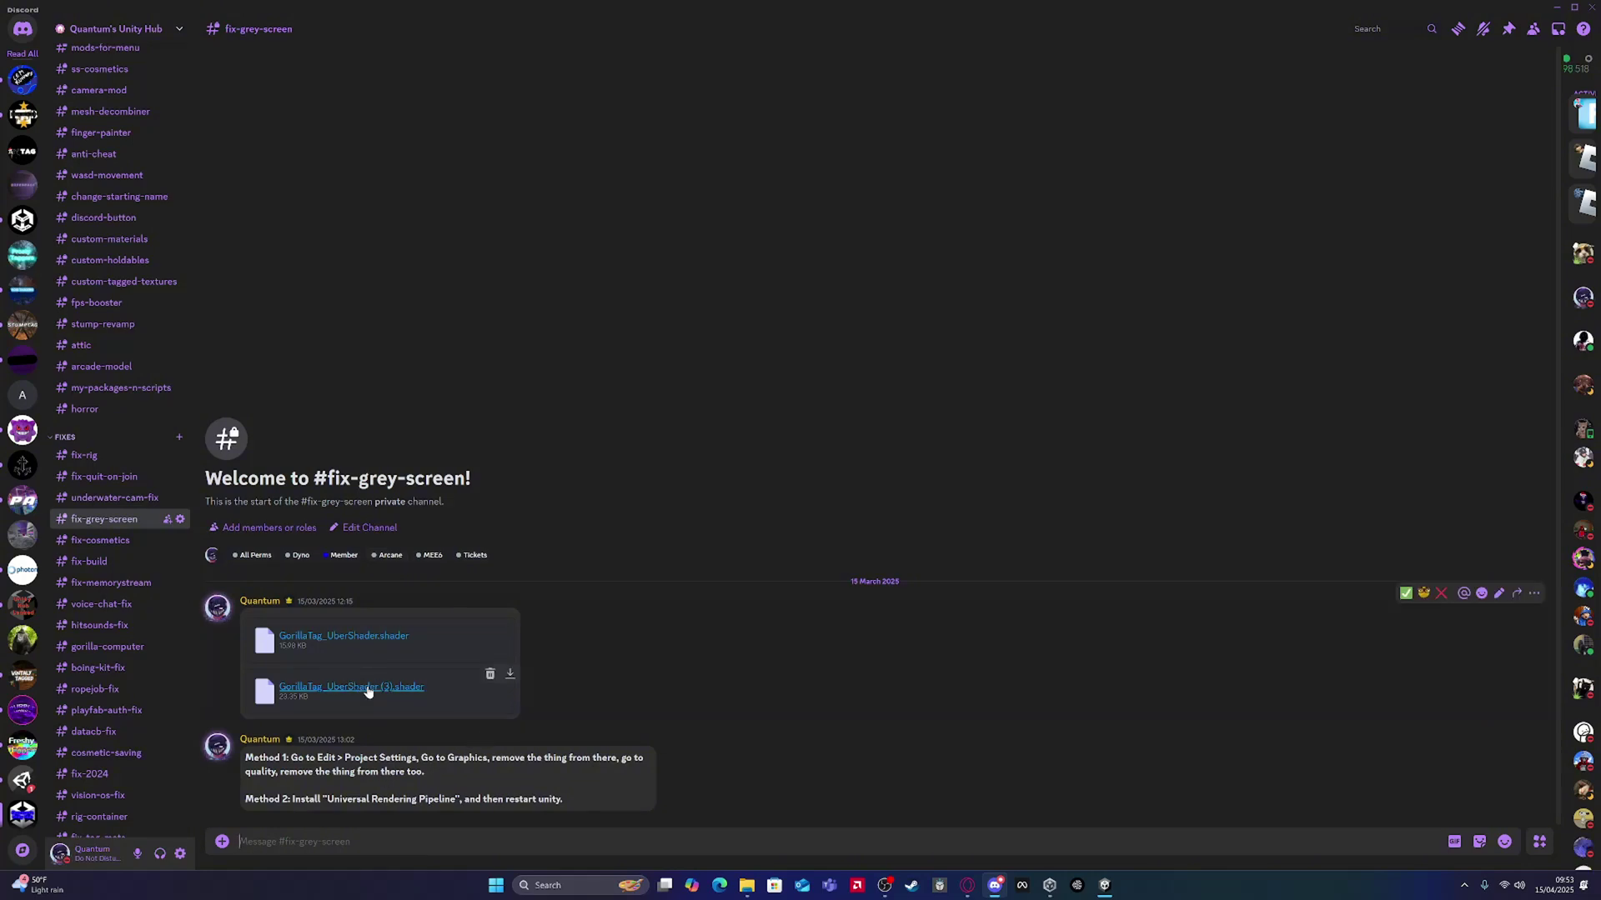
mouse_move(1103, 884)
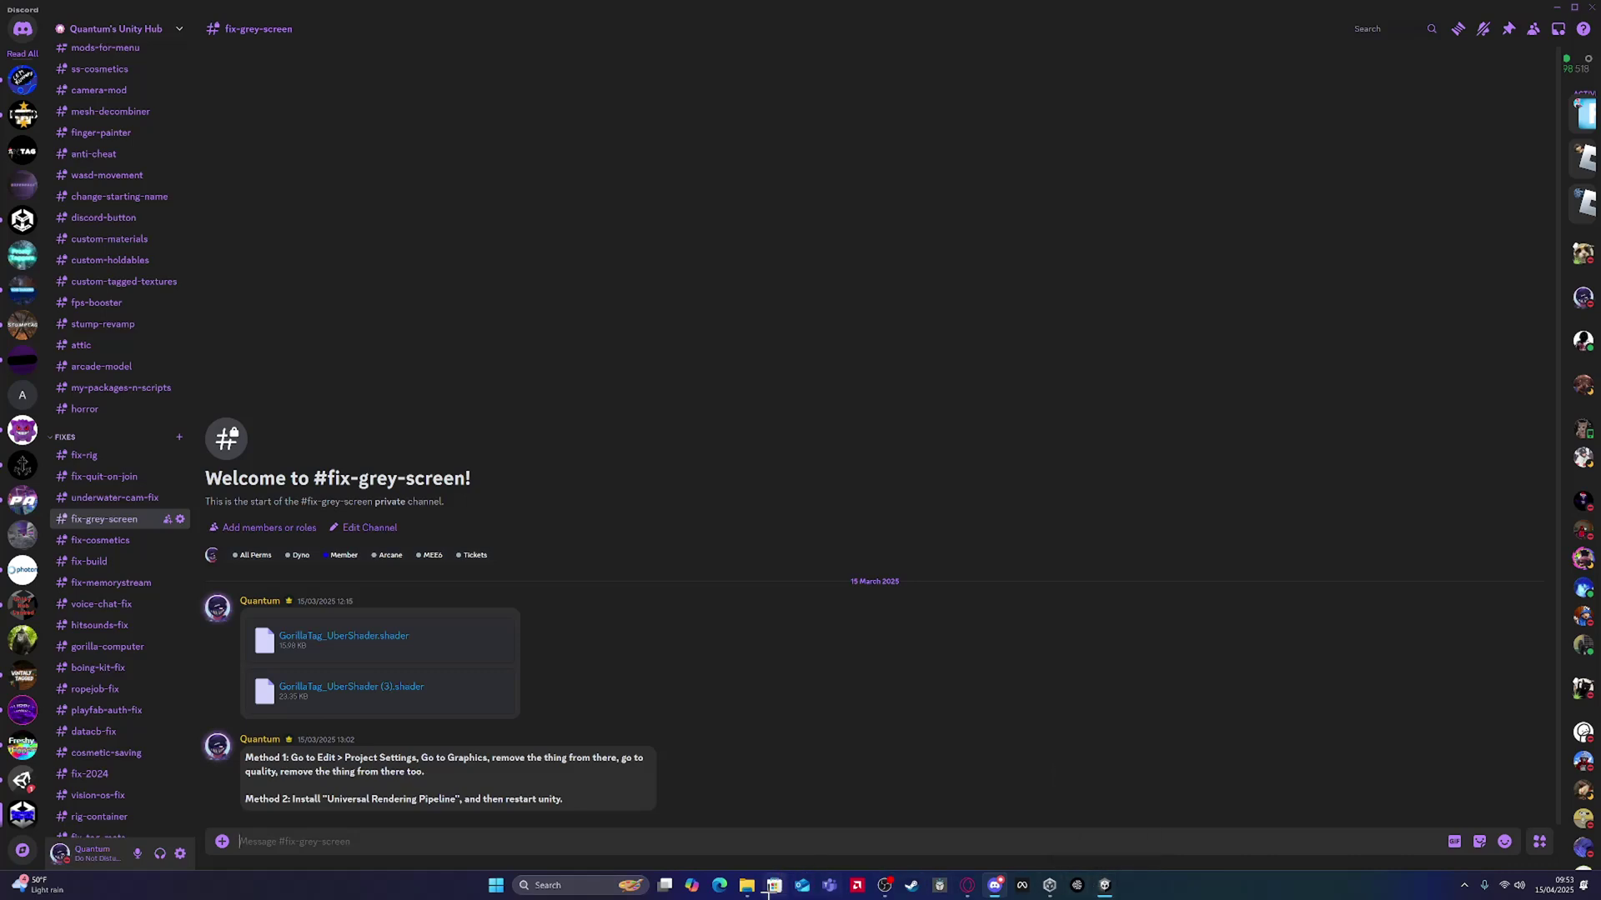
click(749, 890)
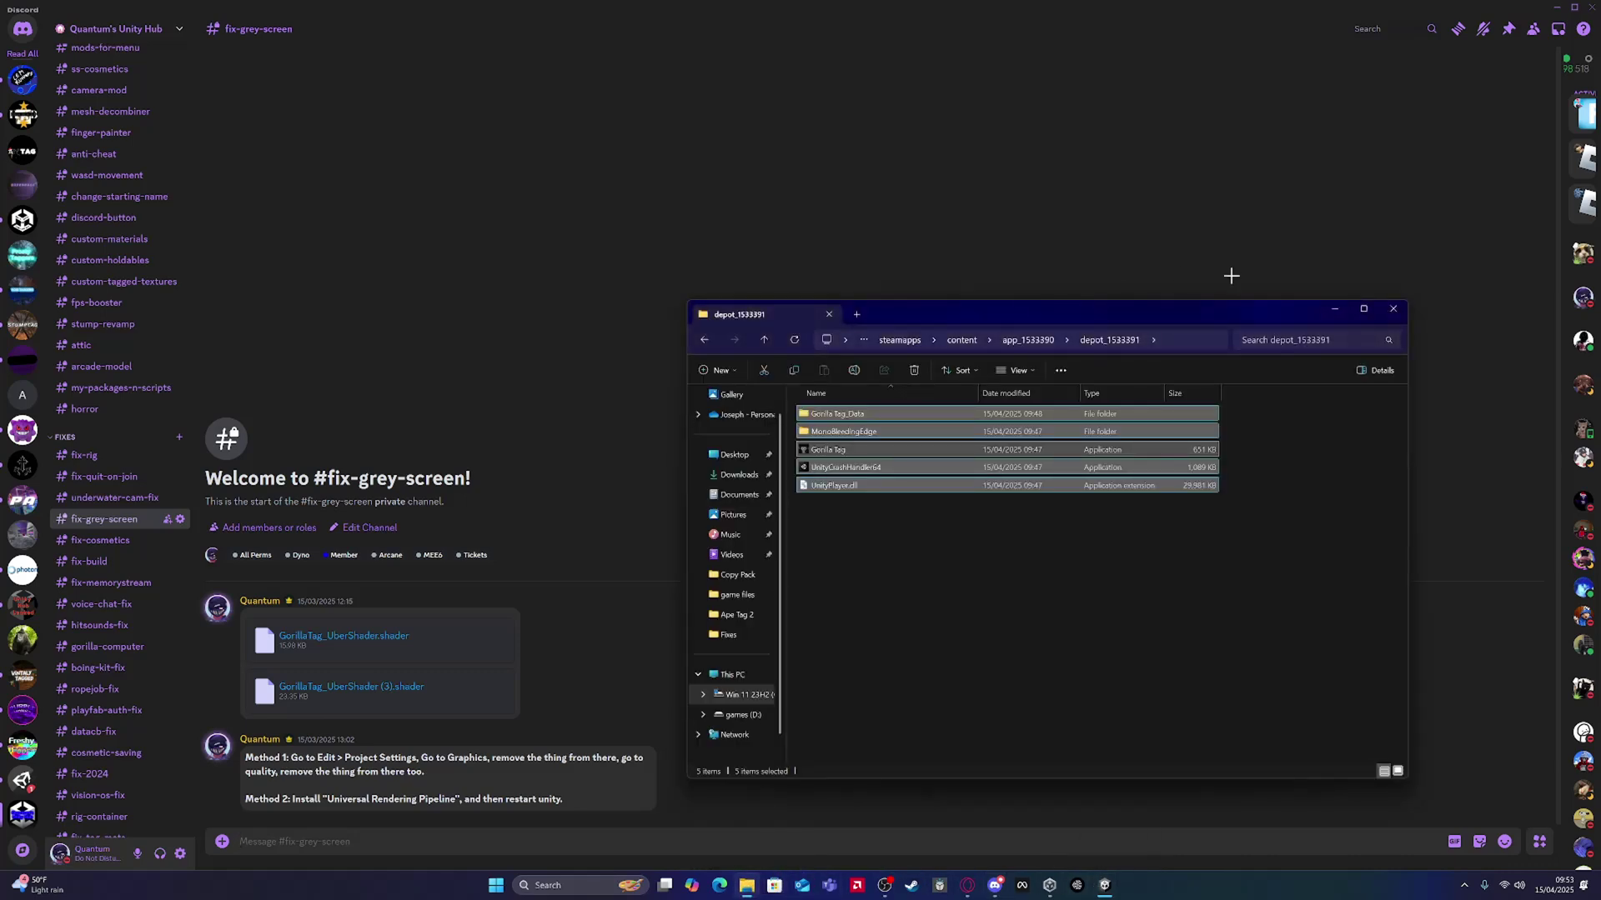
click(1383, 311)
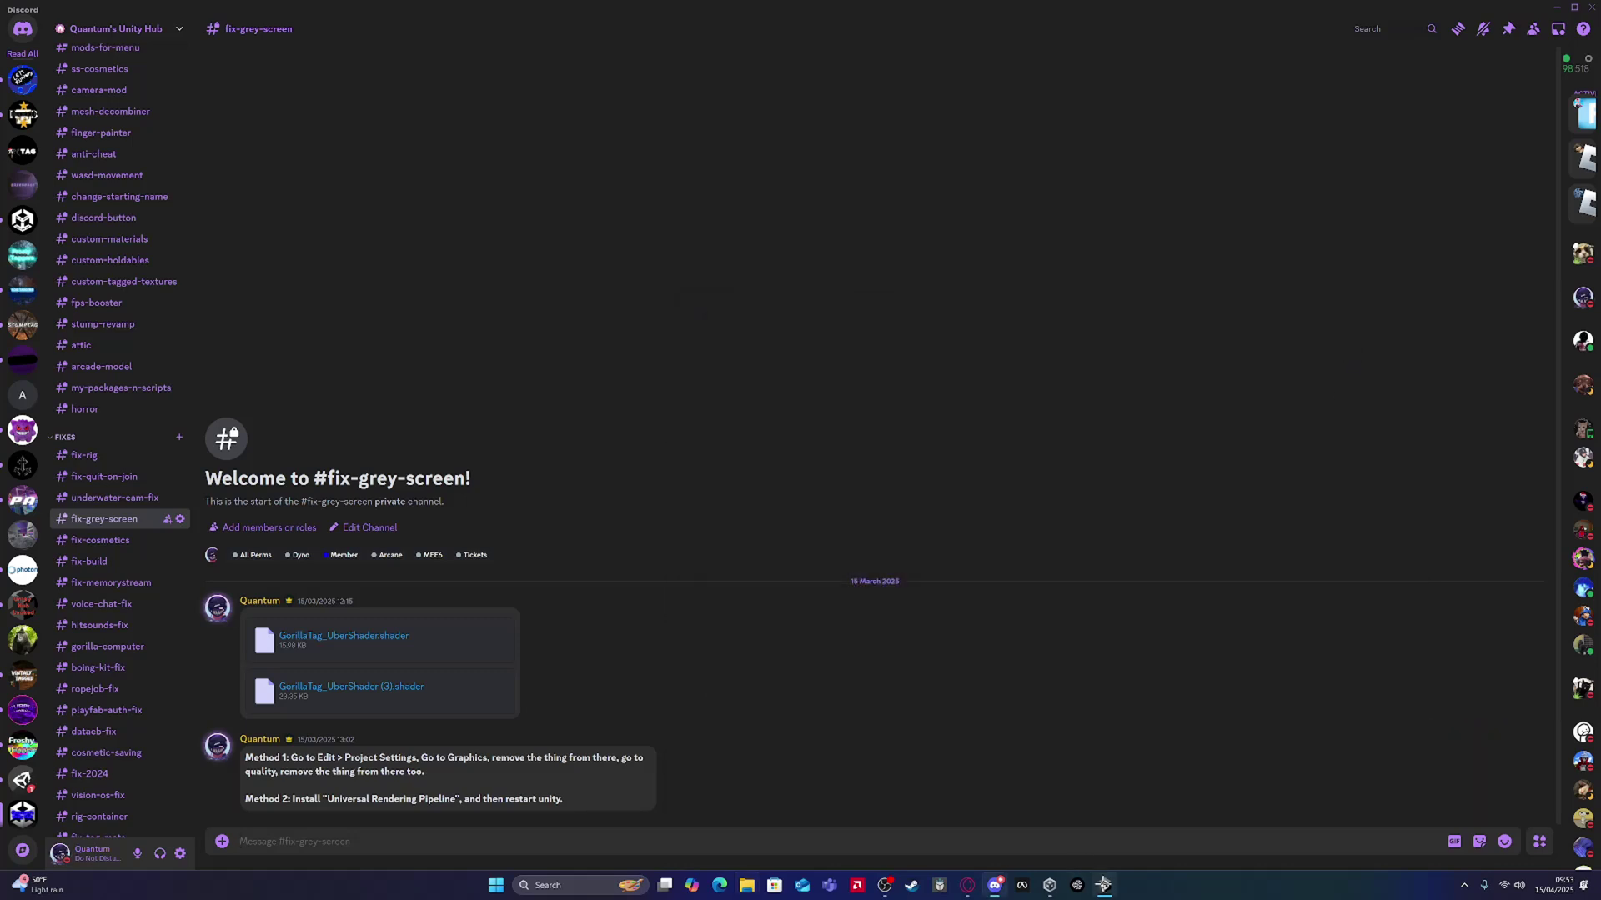
mouse_move(1103, 885)
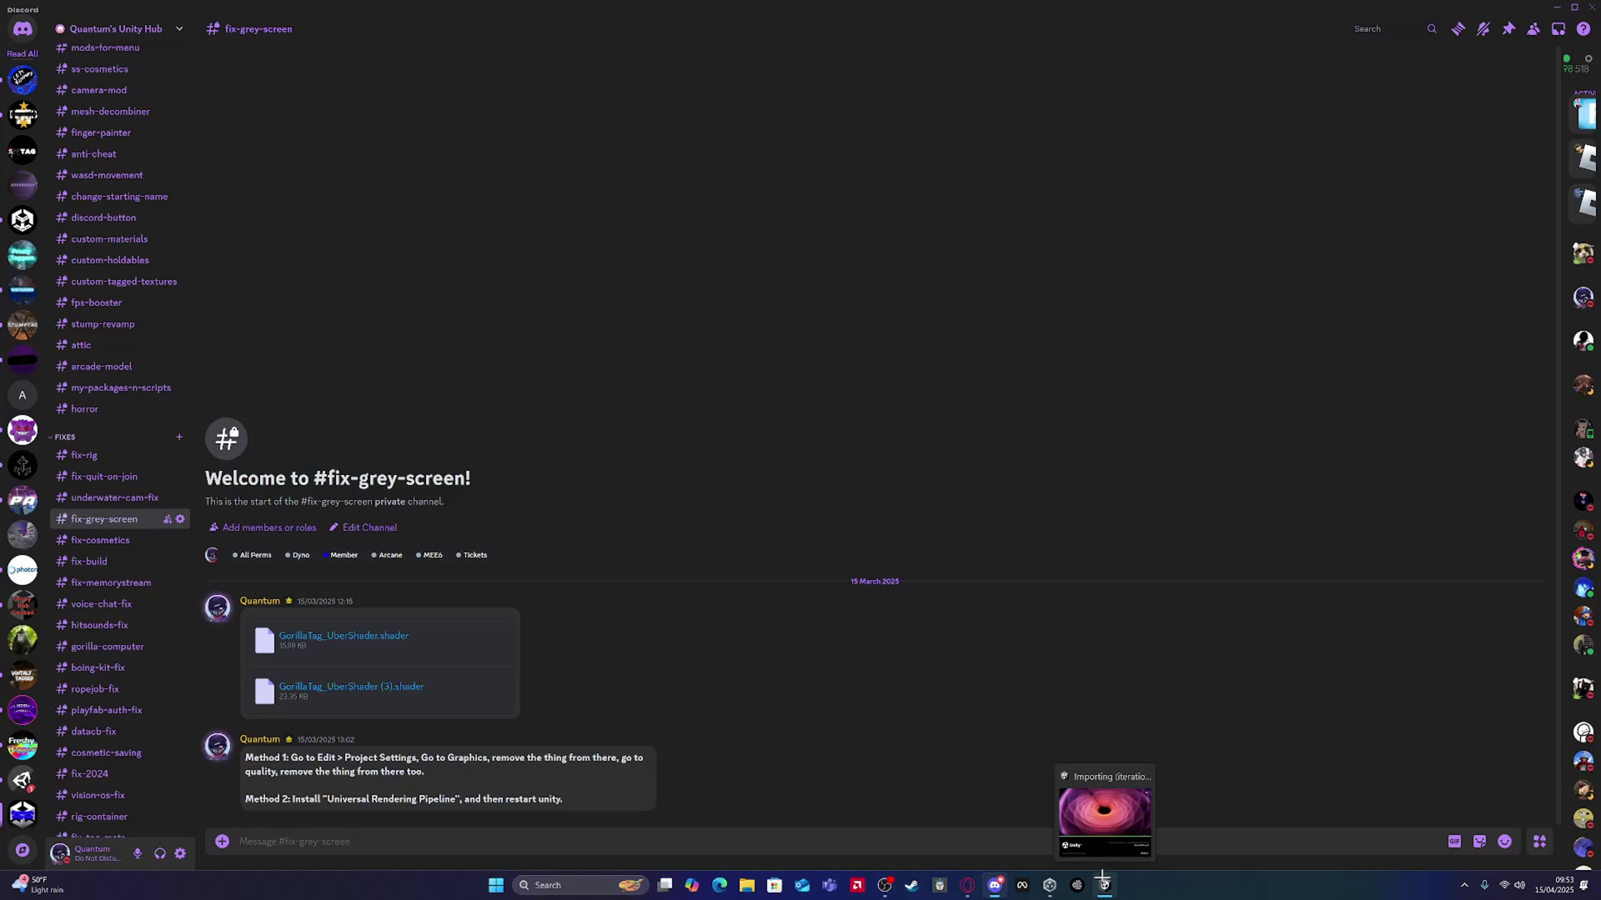
mouse_move(1100, 842)
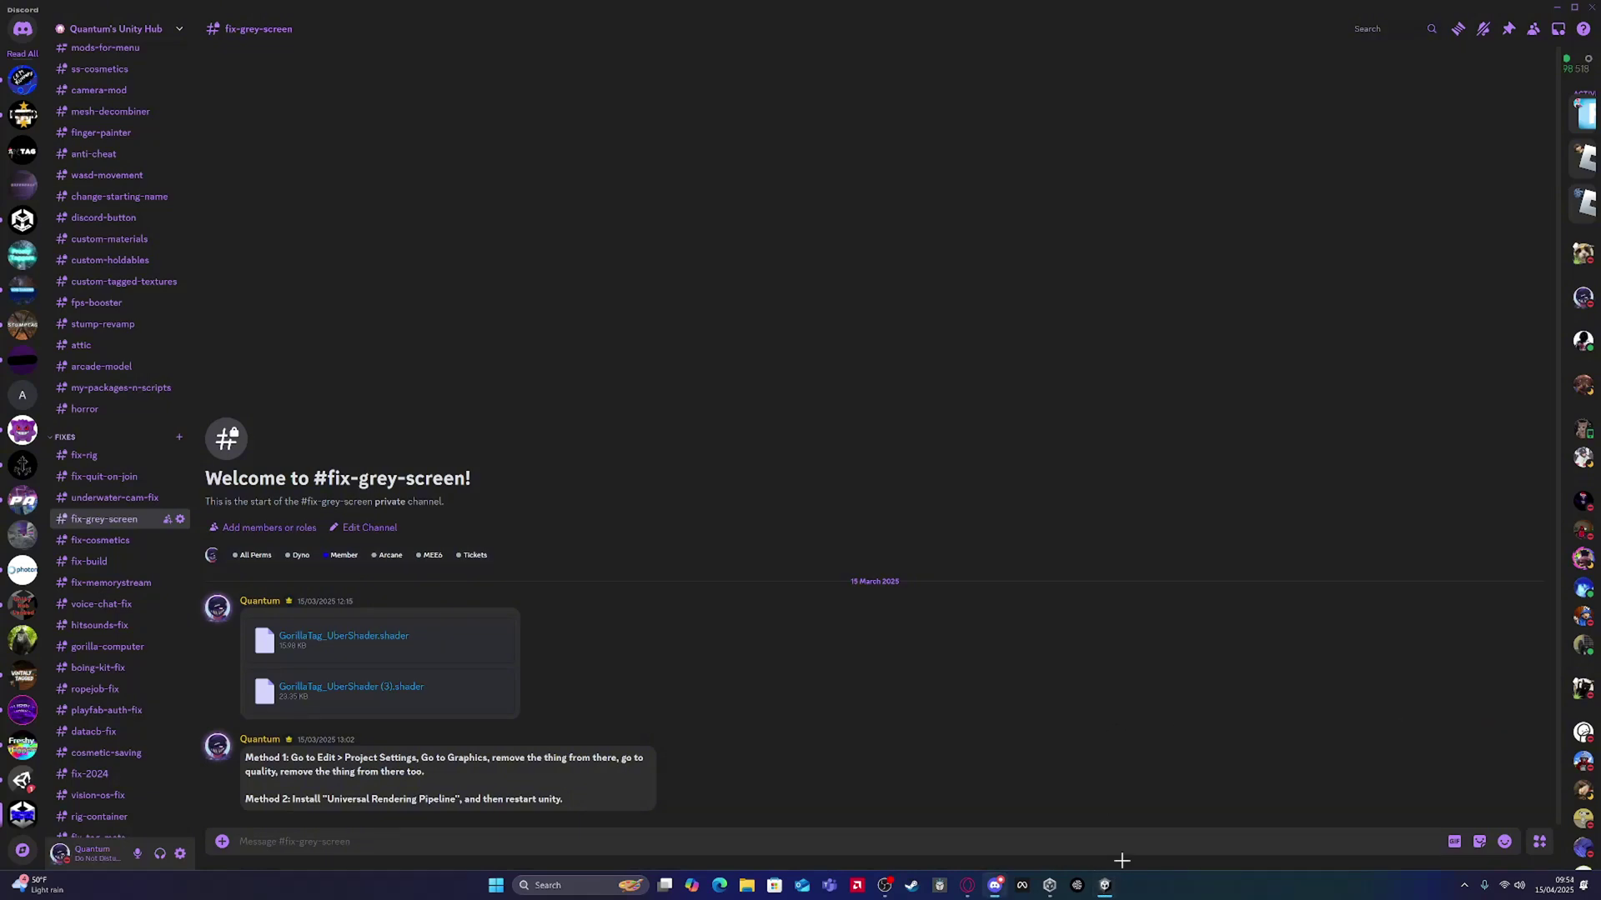
click(1158, 823)
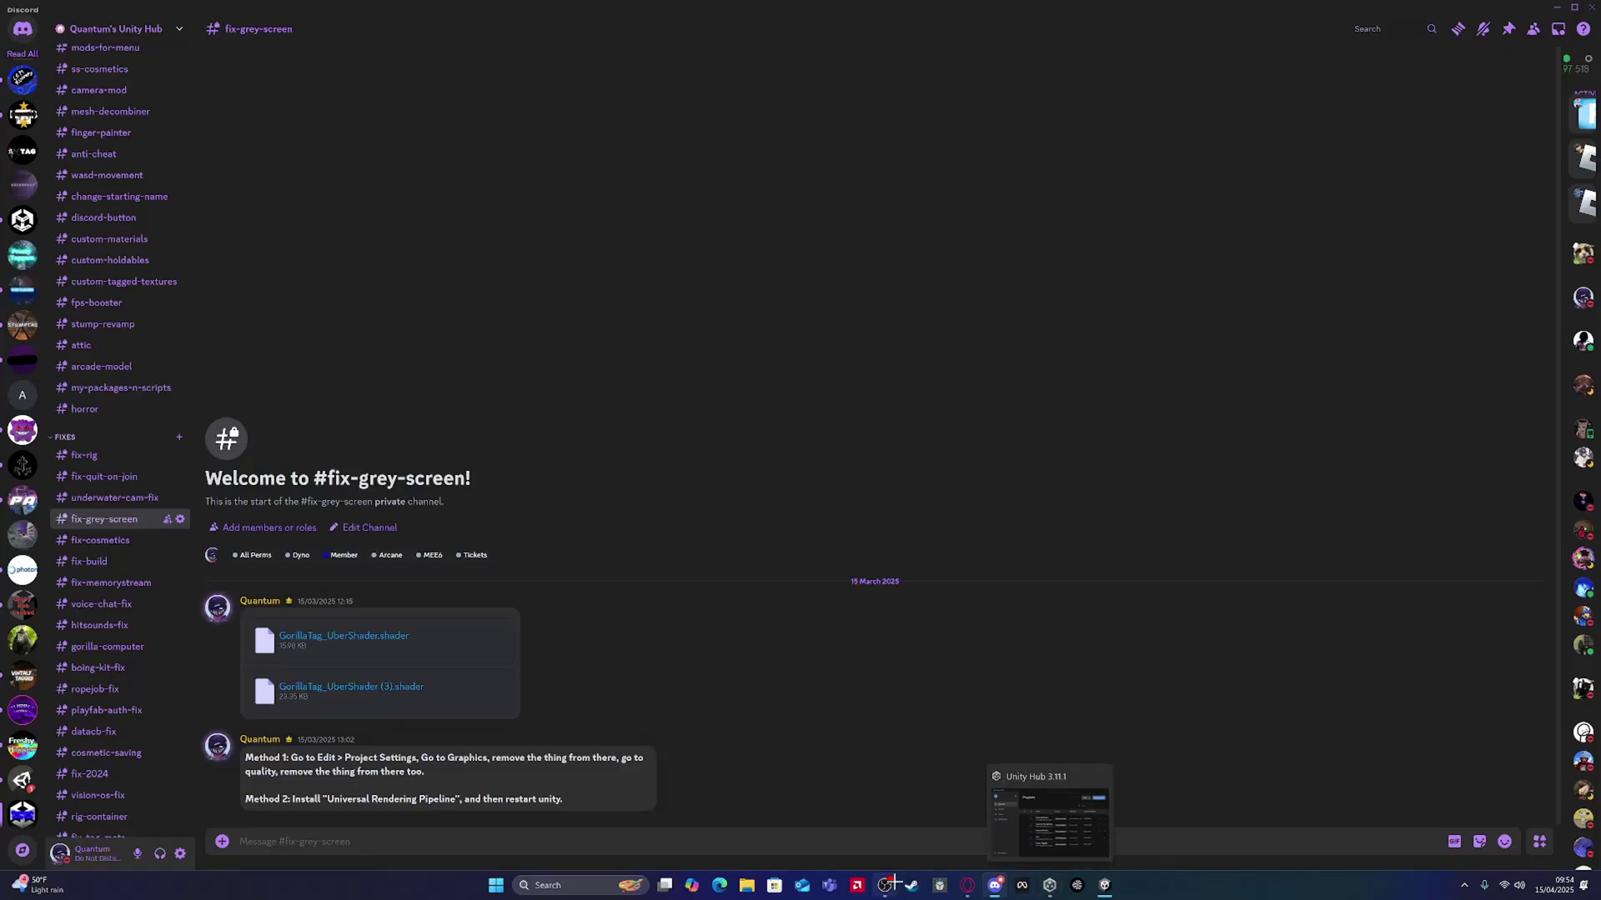
click(886, 883)
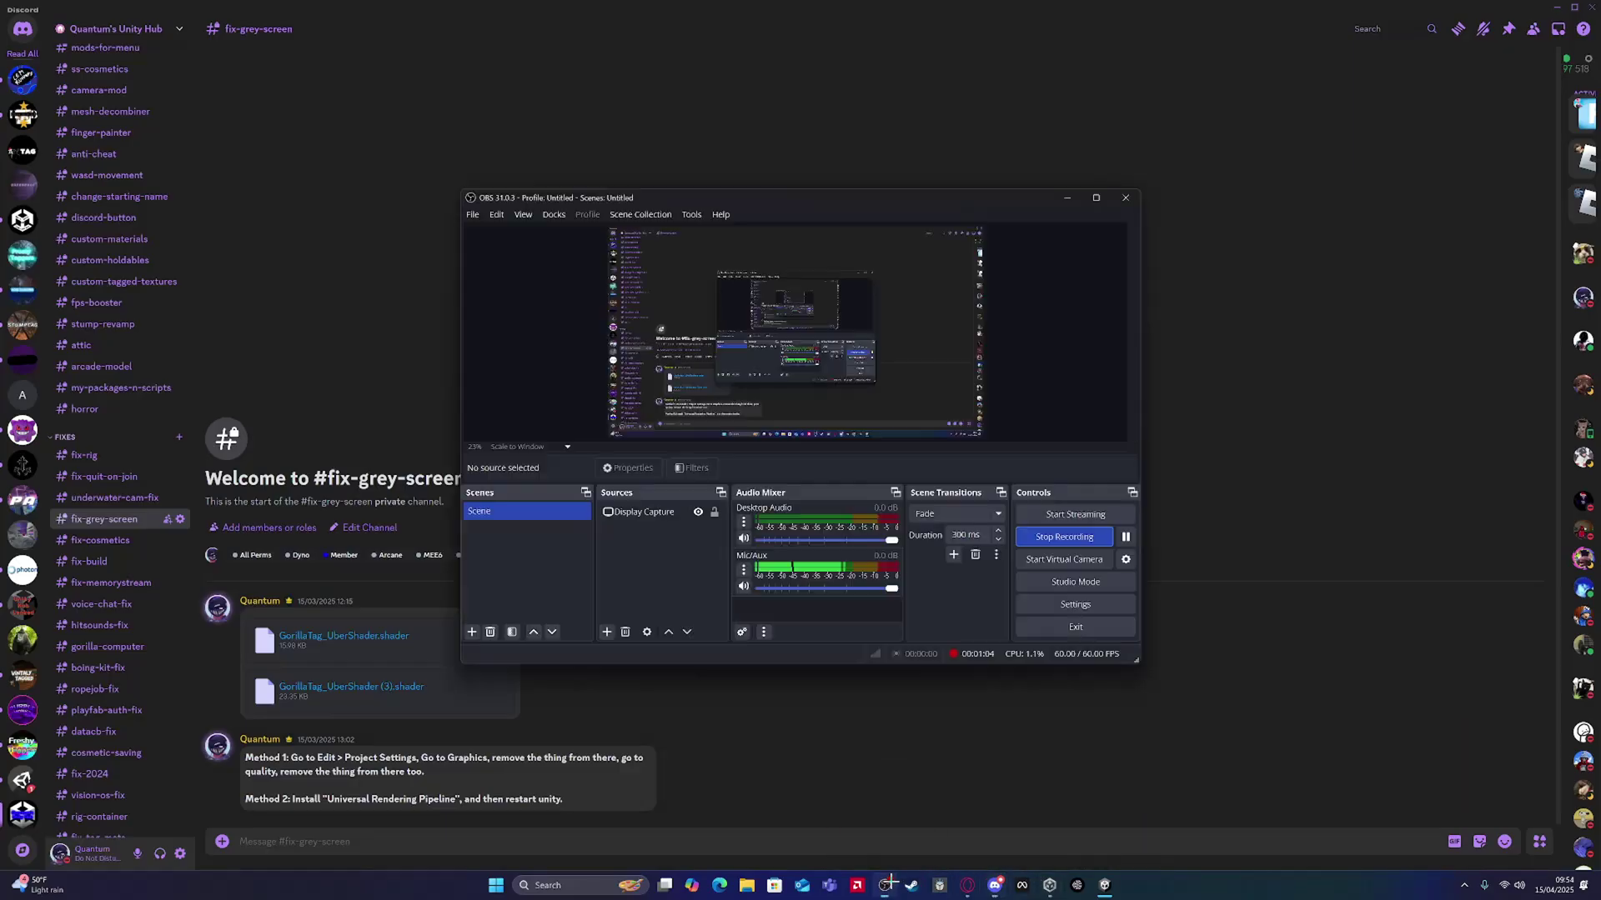
click(1206, 516)
Step: Switch to Unity and set the Scriptable Render Pipeline asset to None in the Graphics project settings
click(1105, 884)
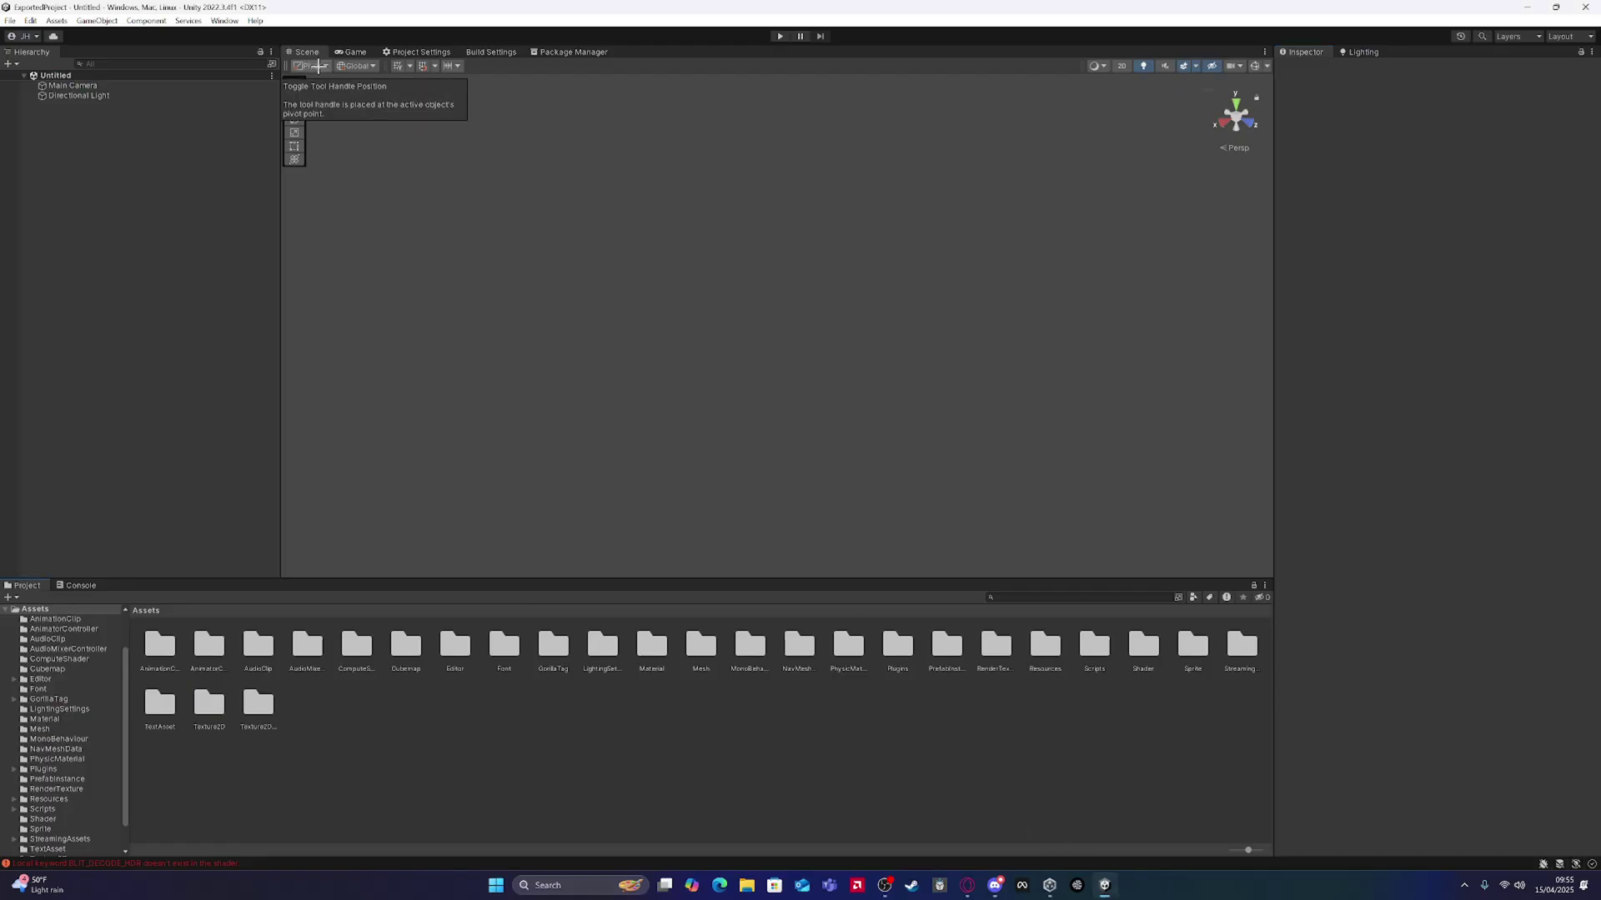
click(415, 52)
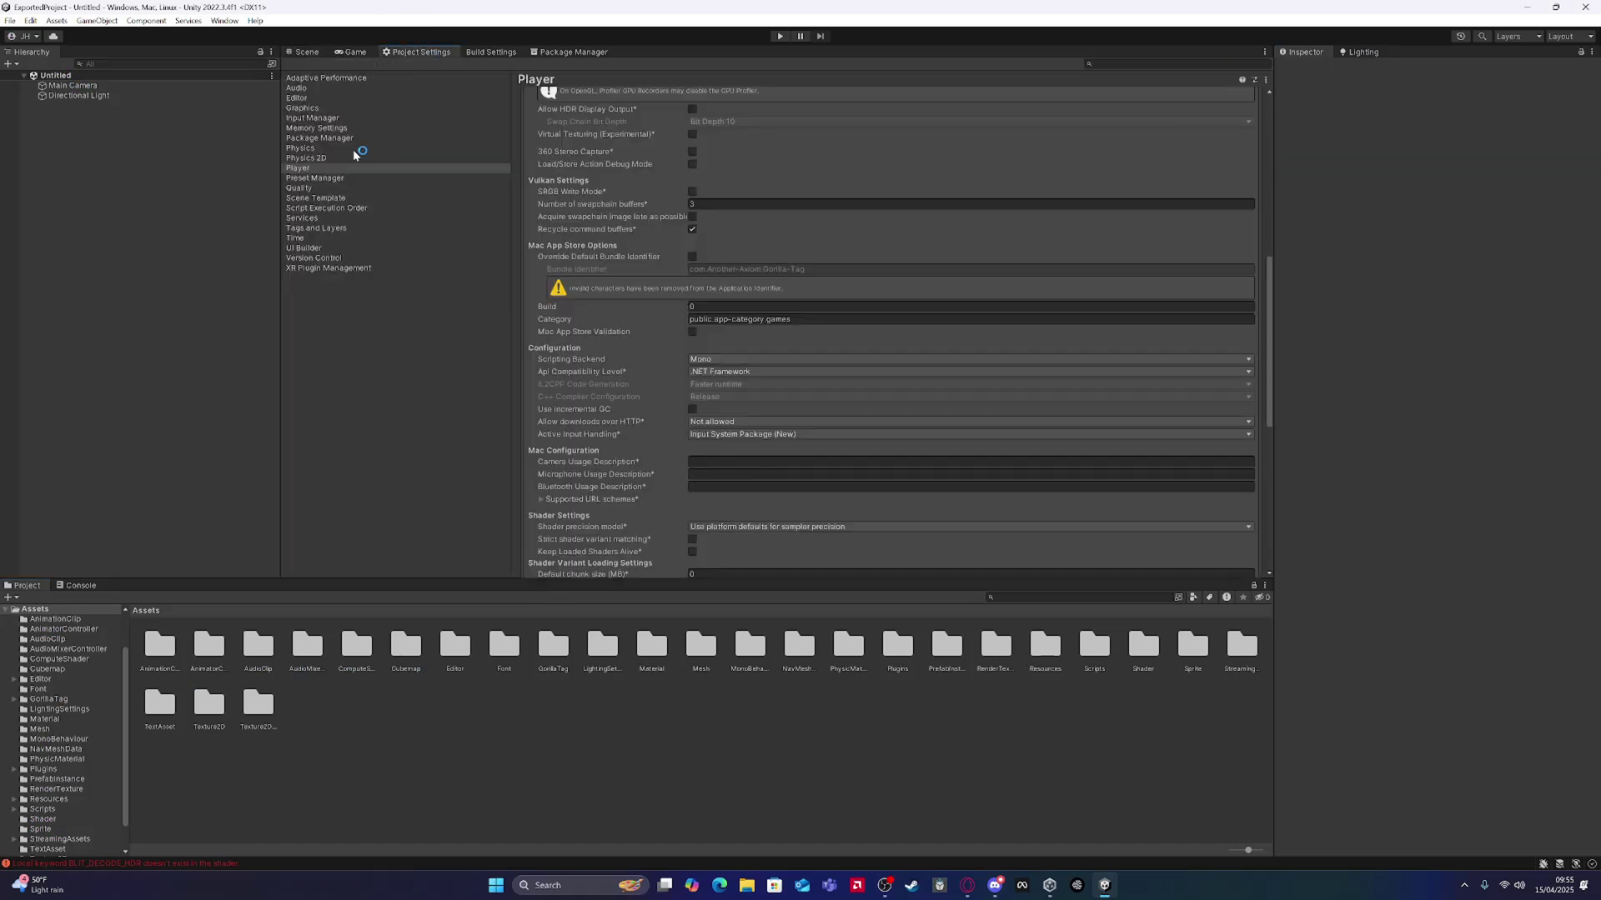
click(304, 108)
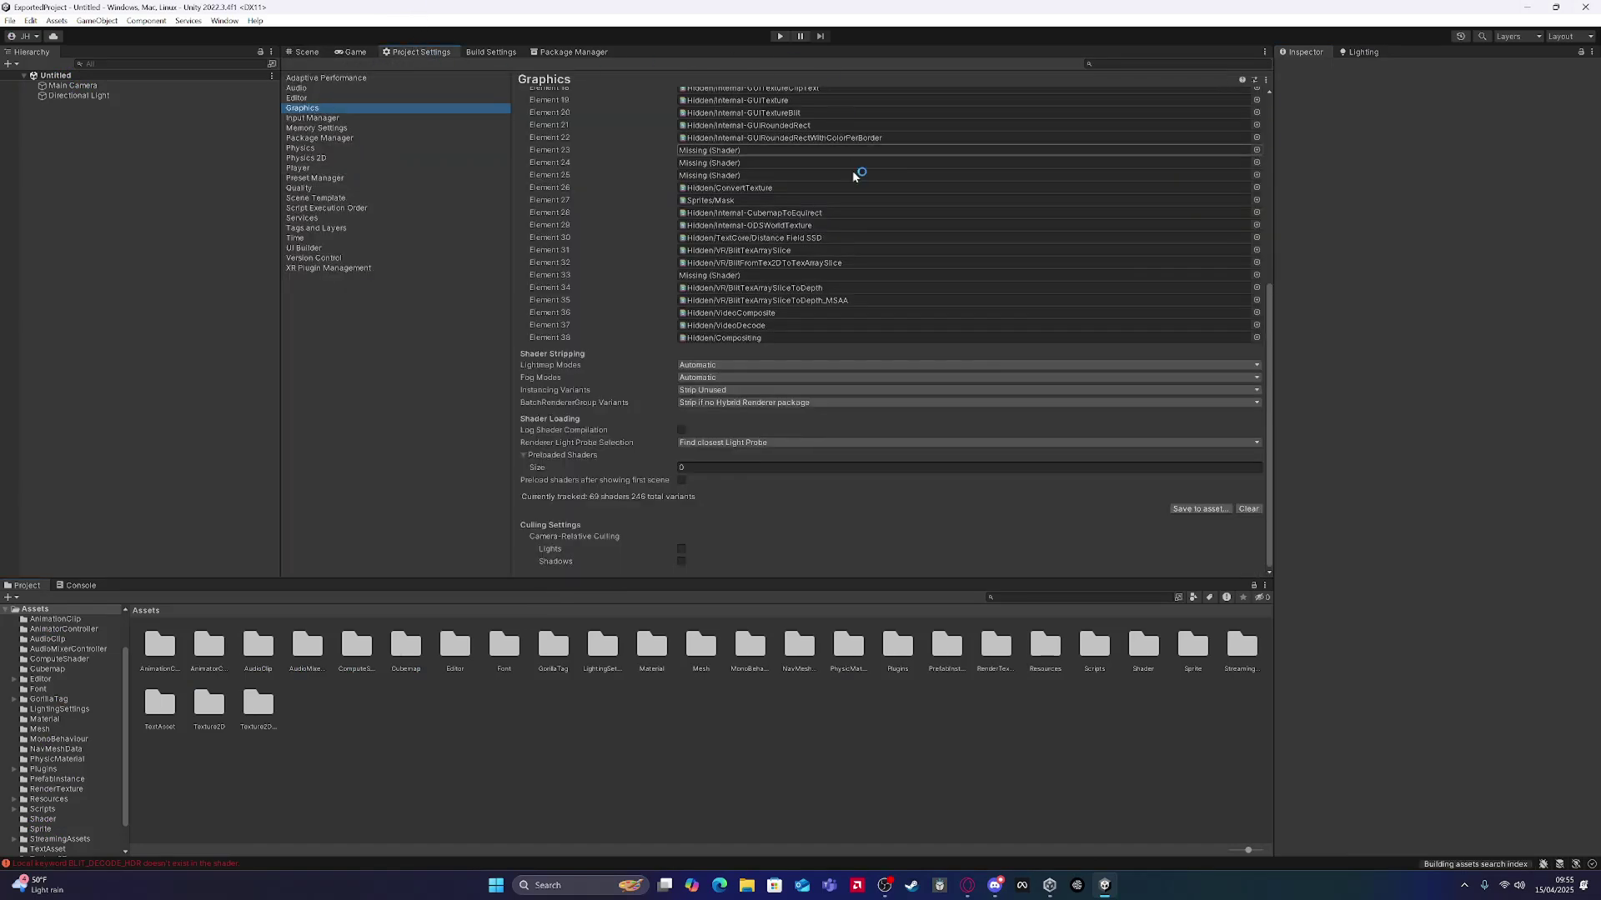
scroll(1015, 254, up, 5)
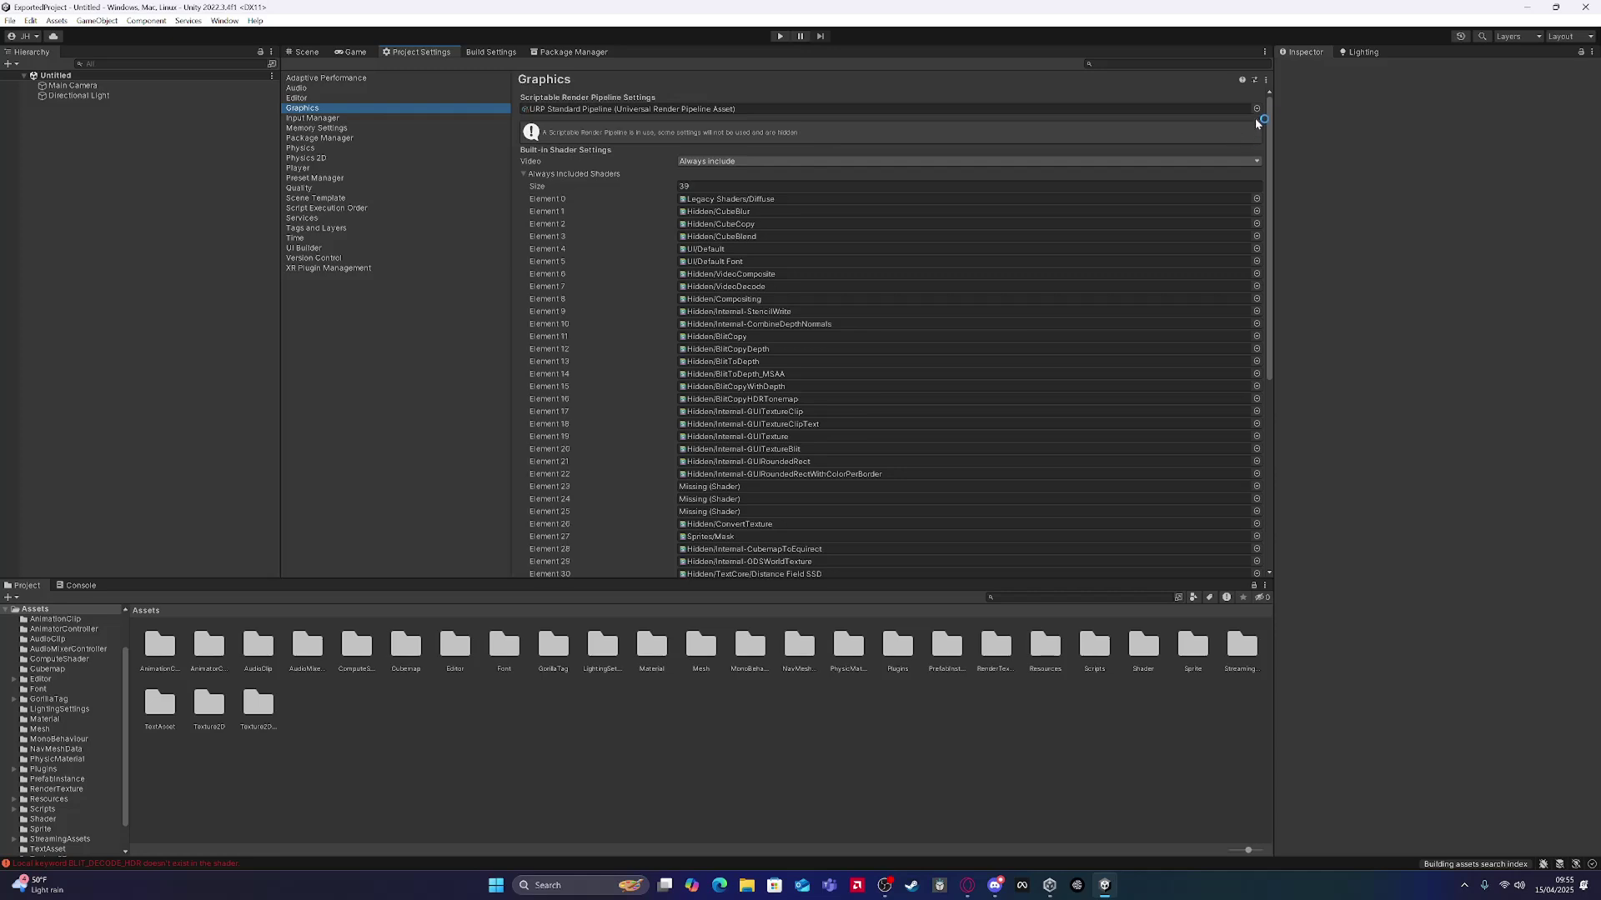
click(1256, 109)
click(1277, 154)
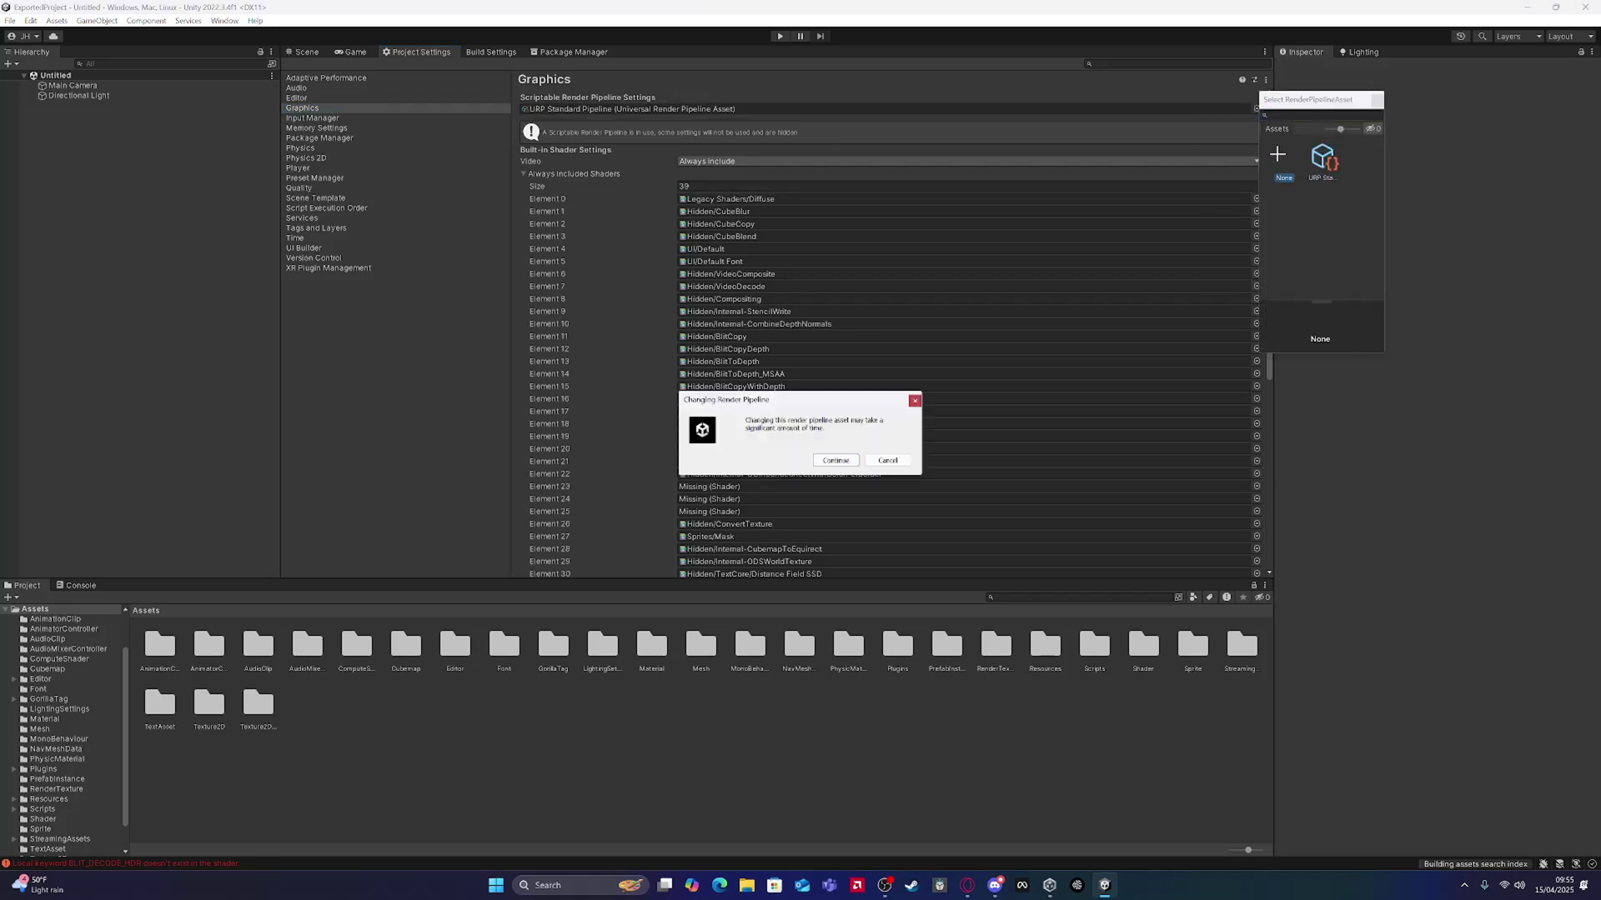
click(837, 460)
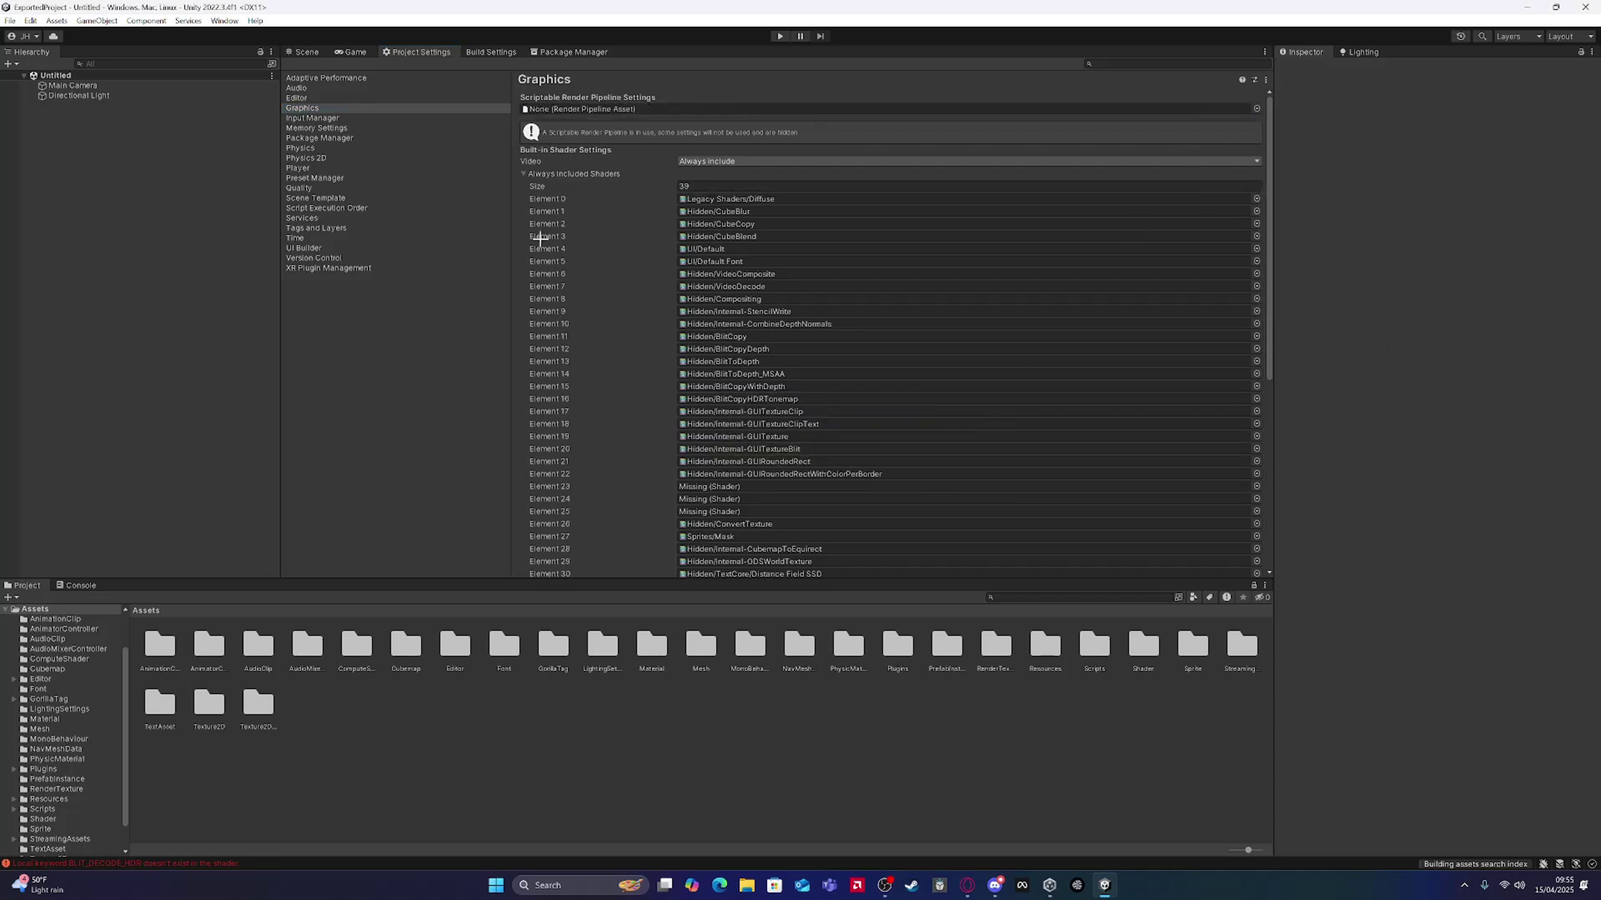
Step: Set the Render Pipeline Asset of the Standard quality level to None in the Quality project settings
click(300, 188)
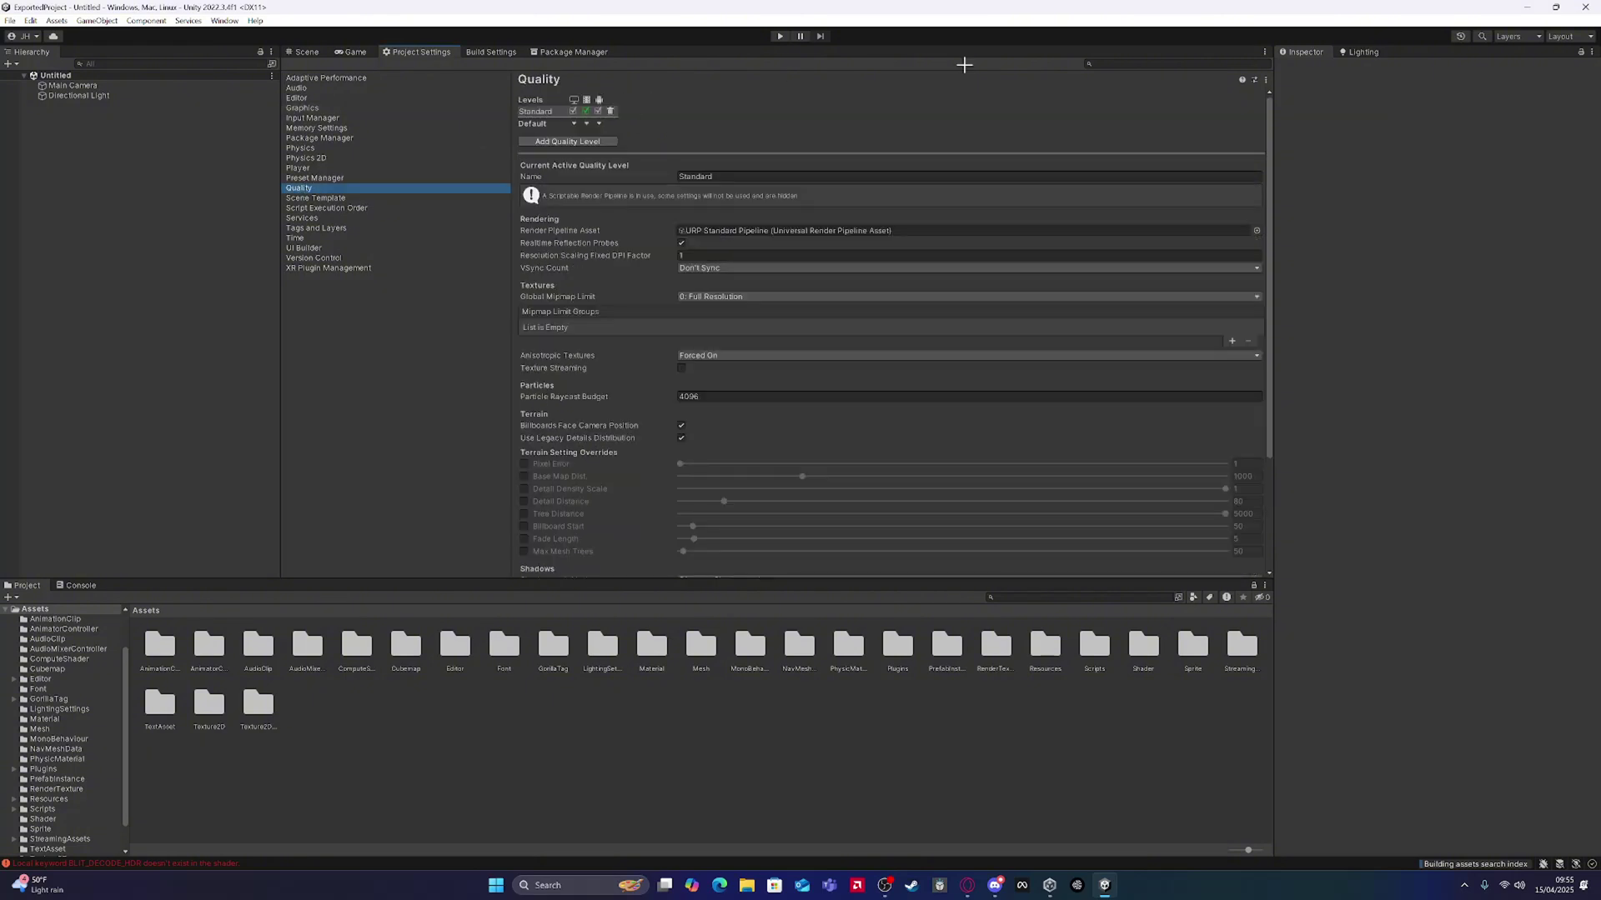
click(1256, 231)
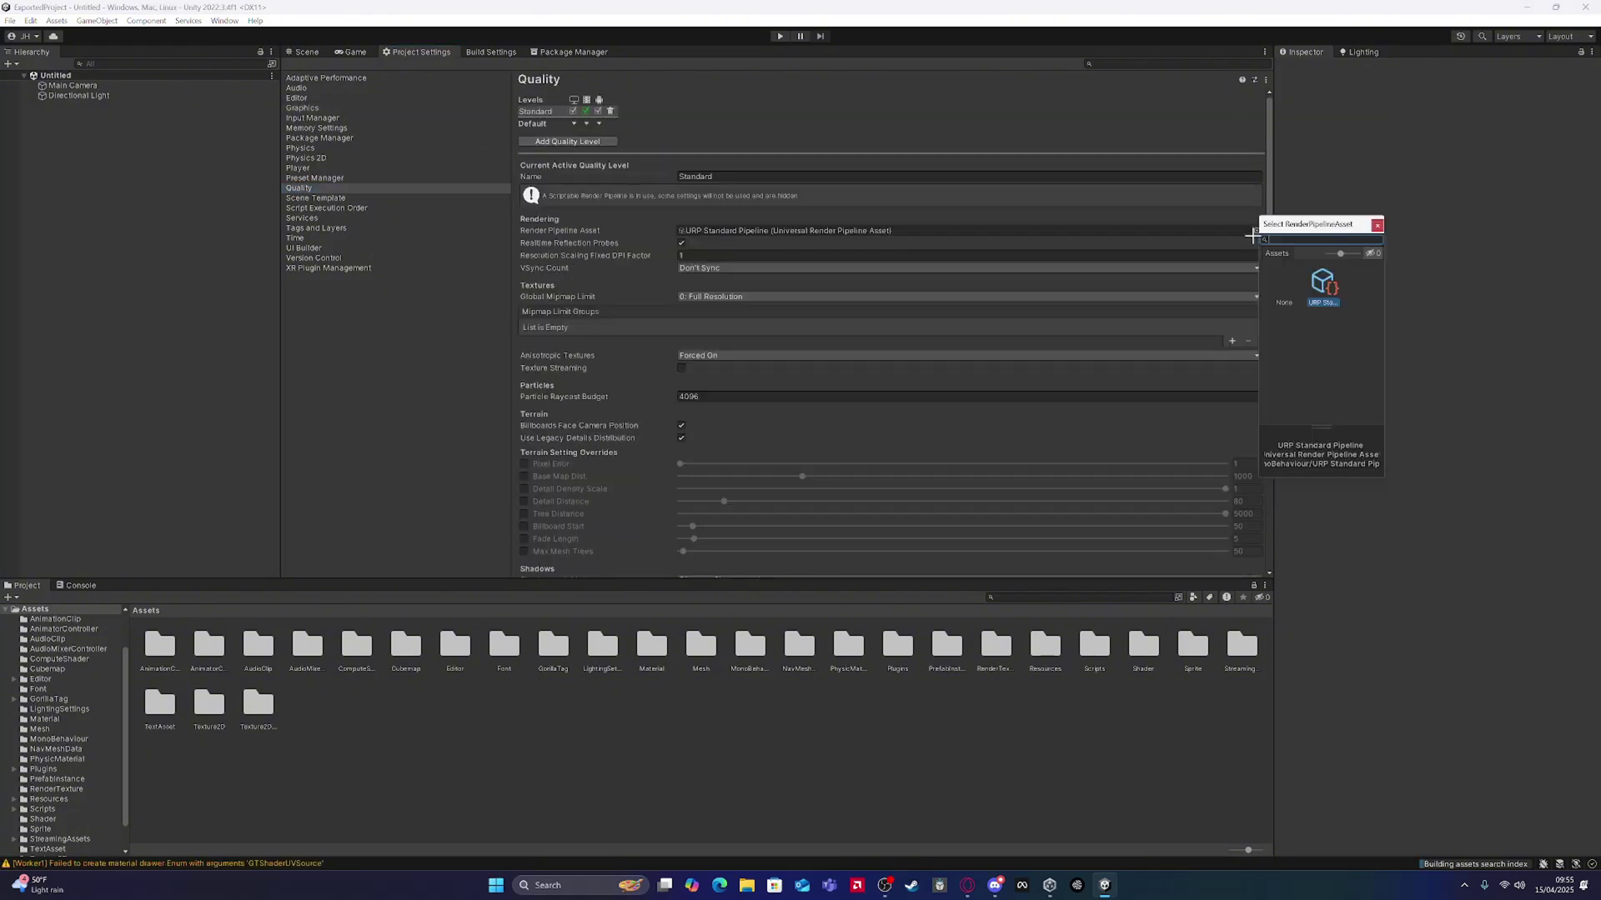
click(1280, 280)
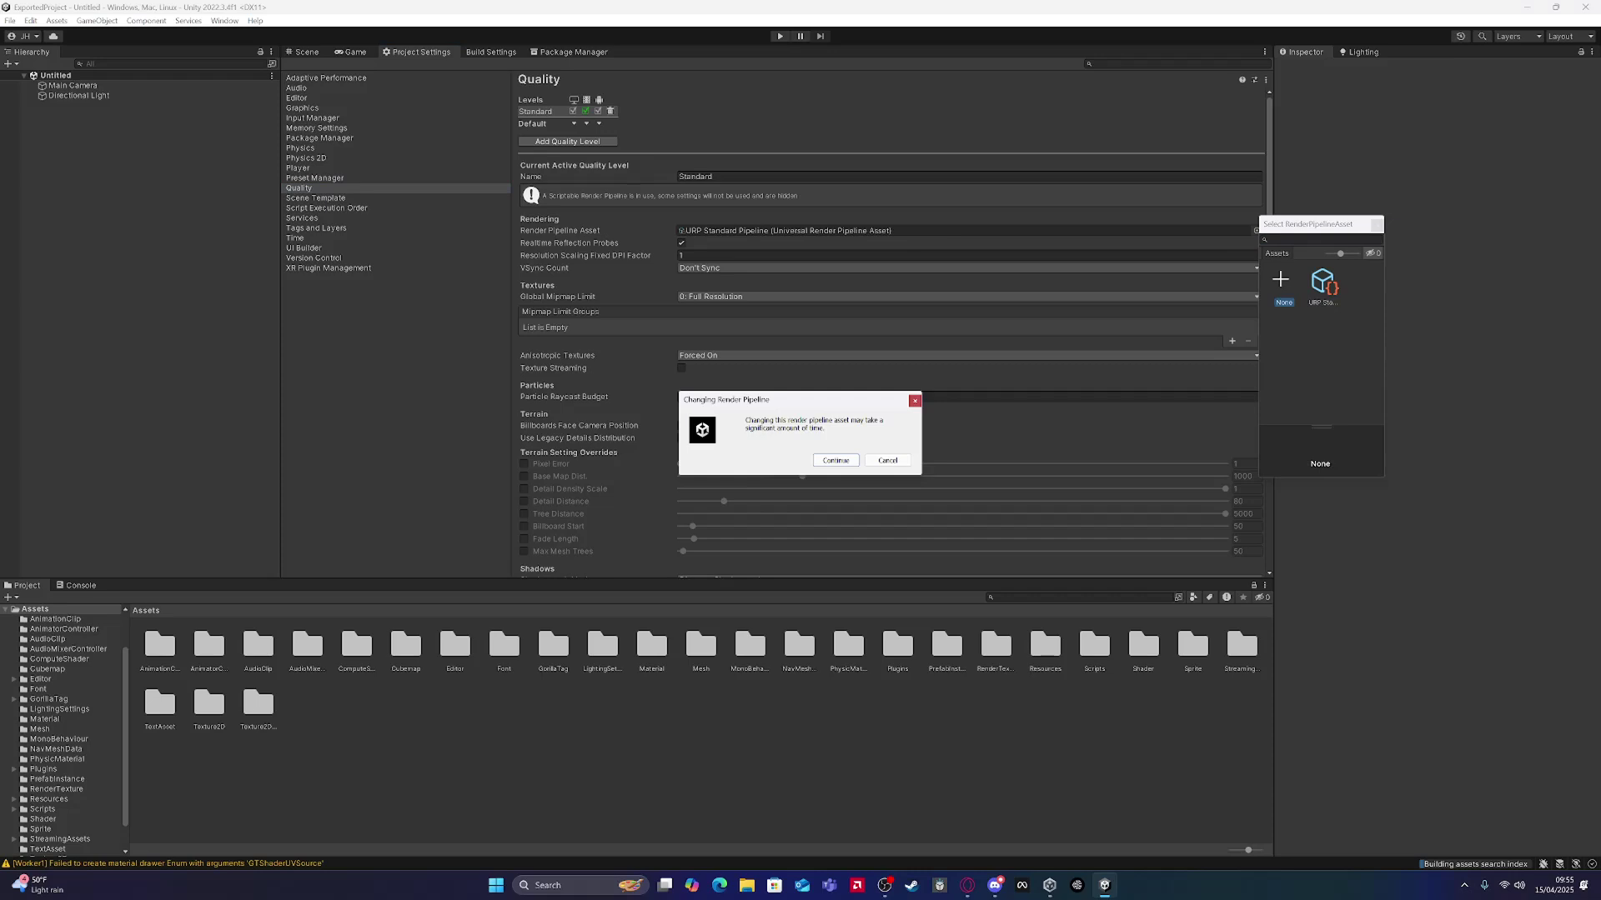
click(836, 461)
Step: In the desktop Player settings, disable Static and Dynamic Batching and set Lightmap and HDR Cubemap Encoding to Normal Quality
click(305, 167)
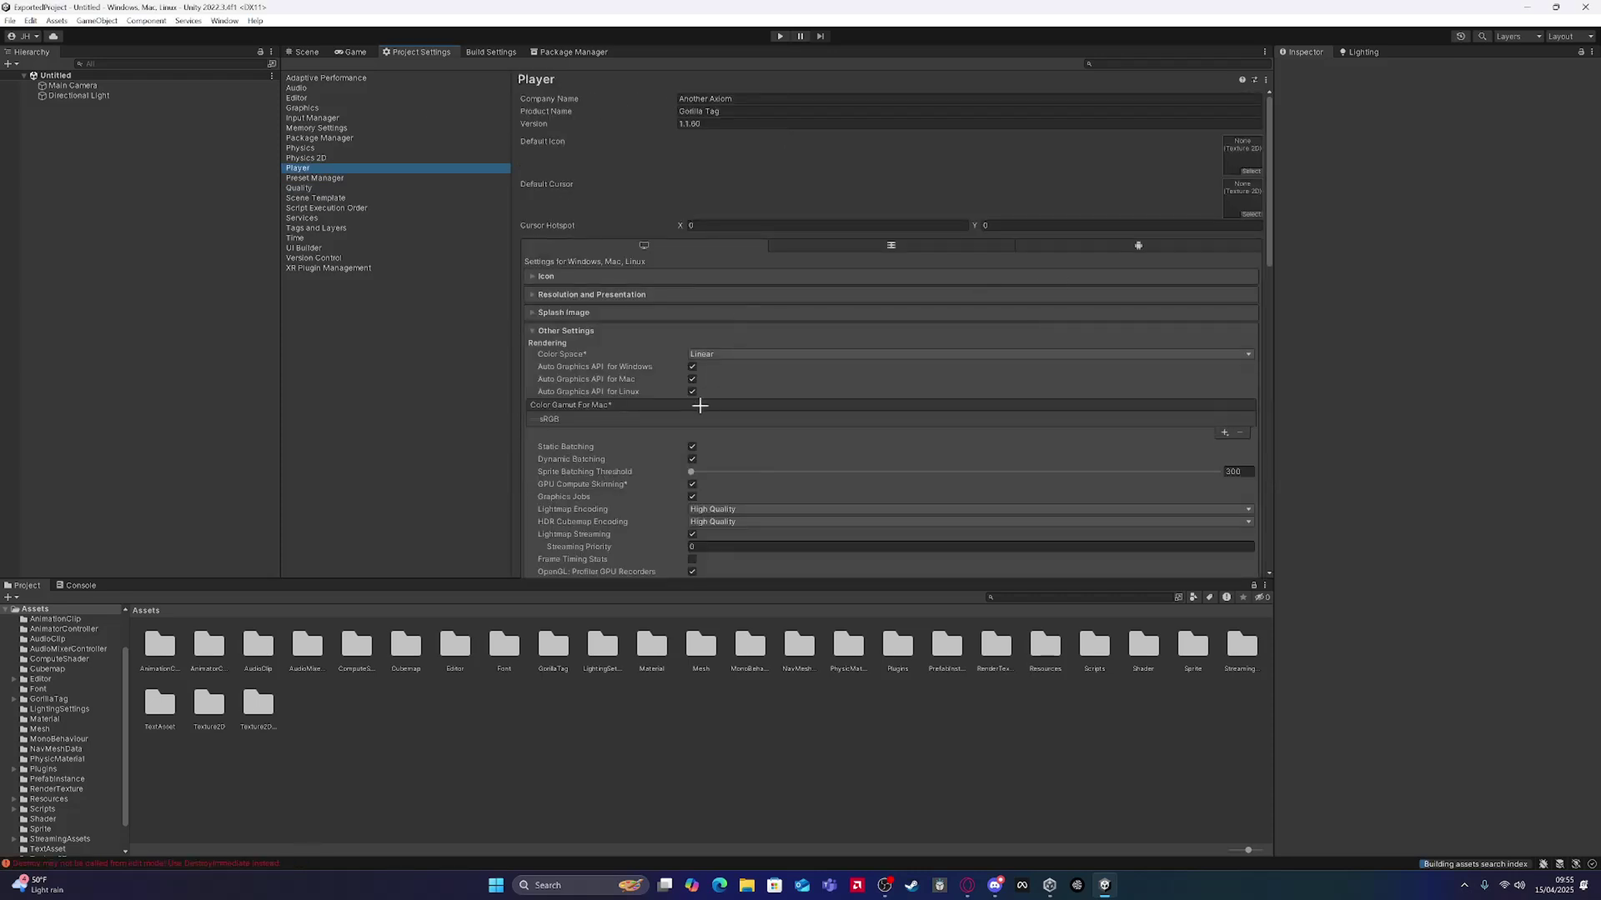
click(692, 447)
click(692, 459)
click(714, 508)
click(732, 537)
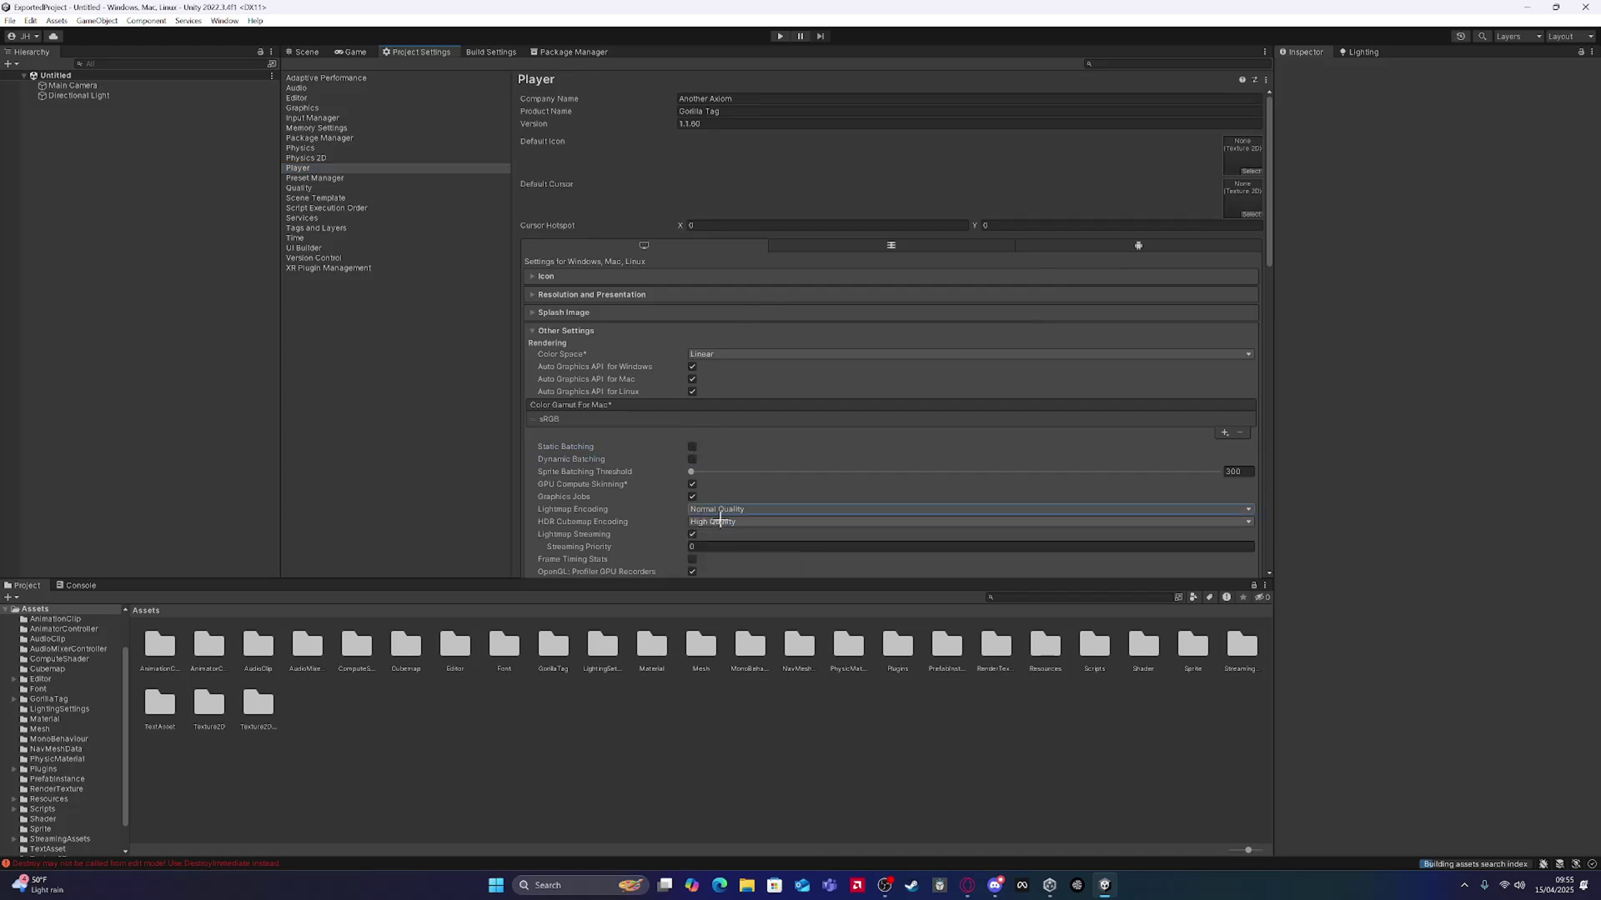
click(720, 521)
click(732, 550)
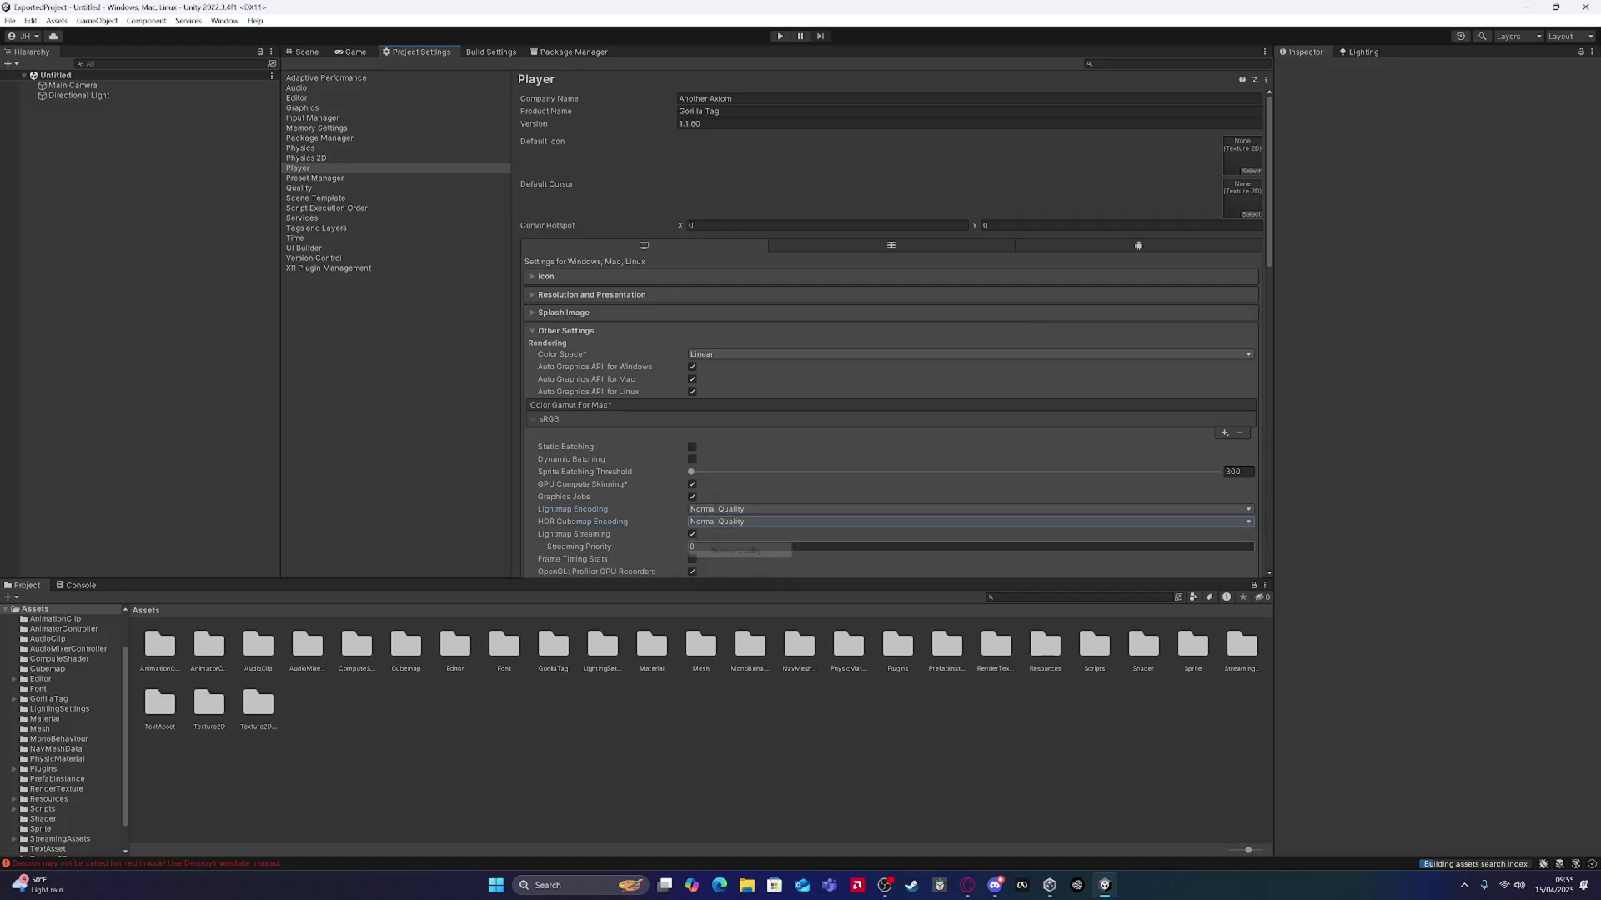
Step: In the Android Player settings, disable batching, set texture compression to ASTC, and set Lightmap and HDR Cubemap Encoding to Normal Quality
click(1094, 245)
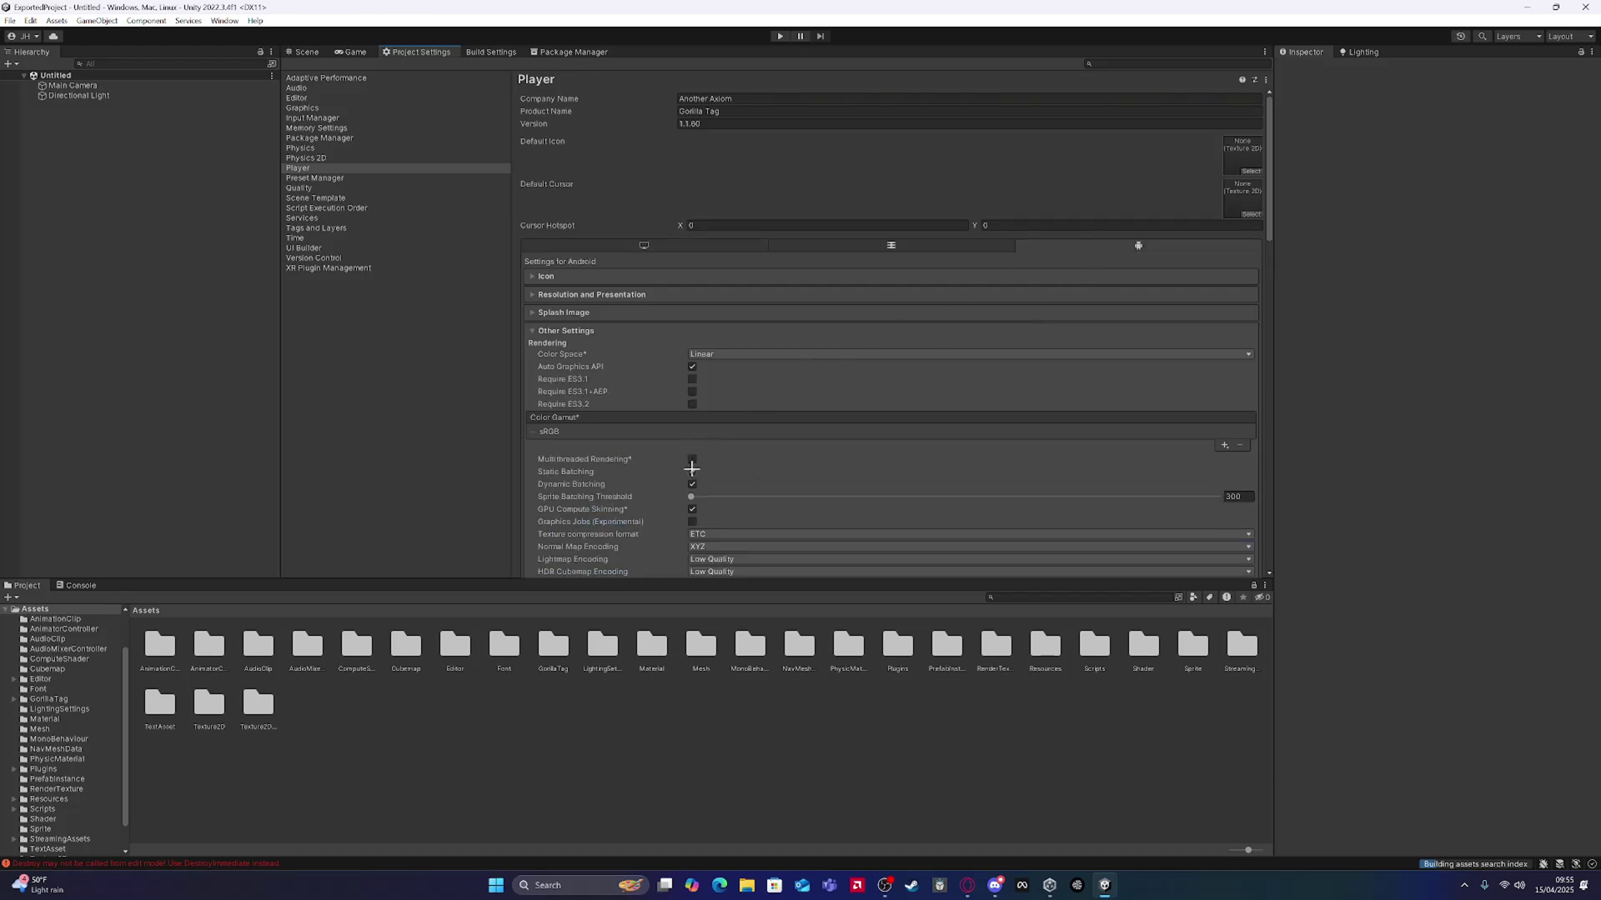
click(707, 535)
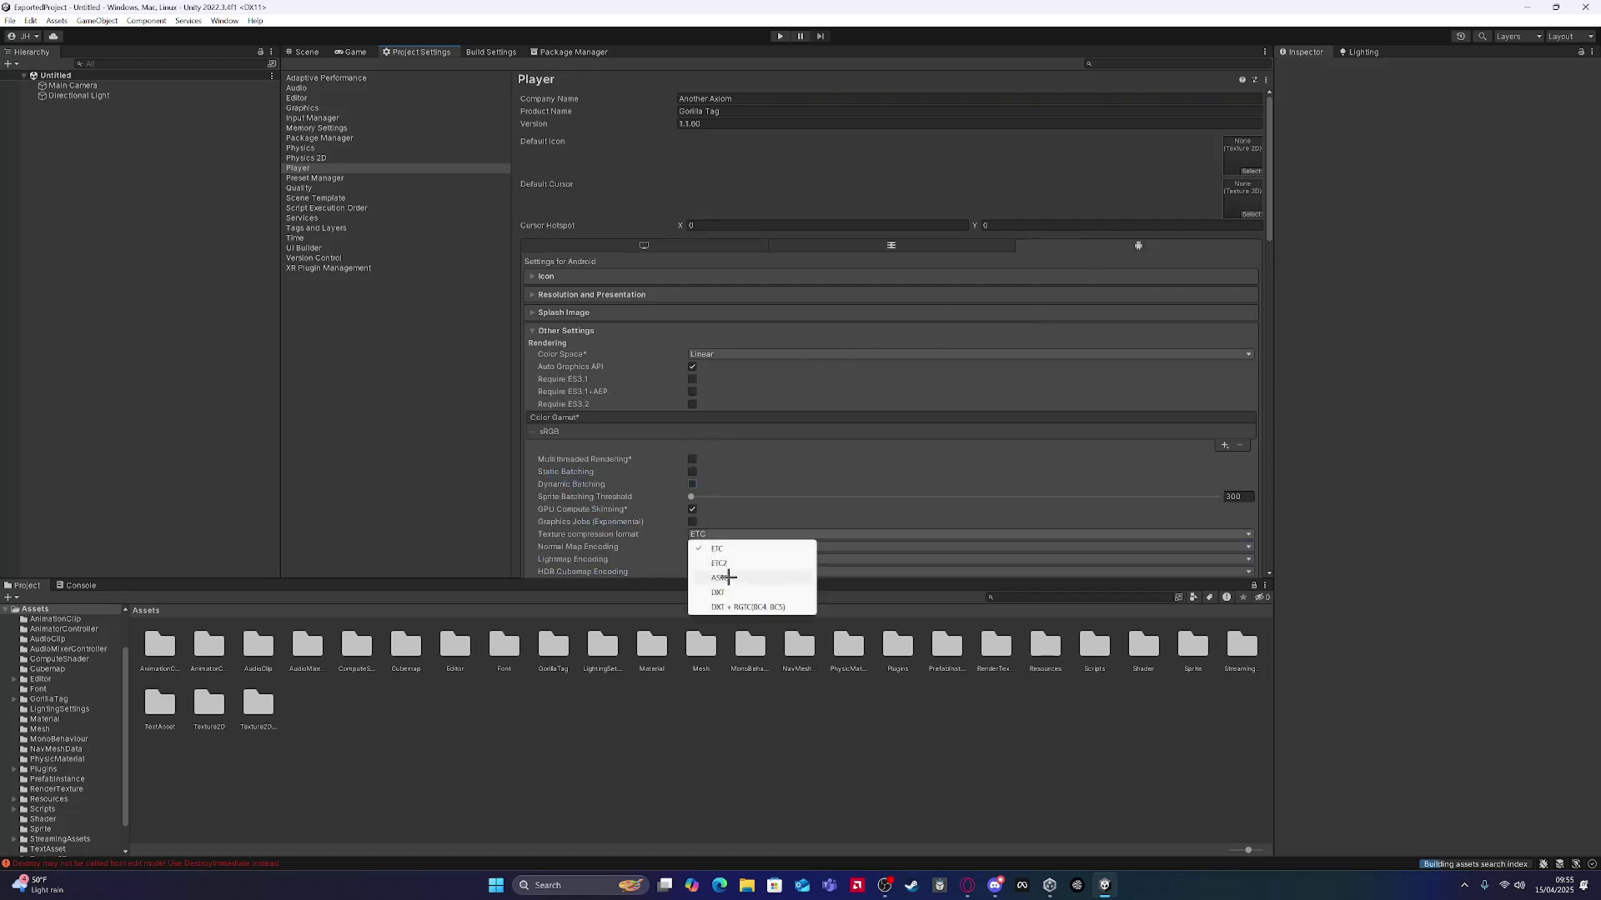
click(727, 579)
click(719, 559)
click(734, 588)
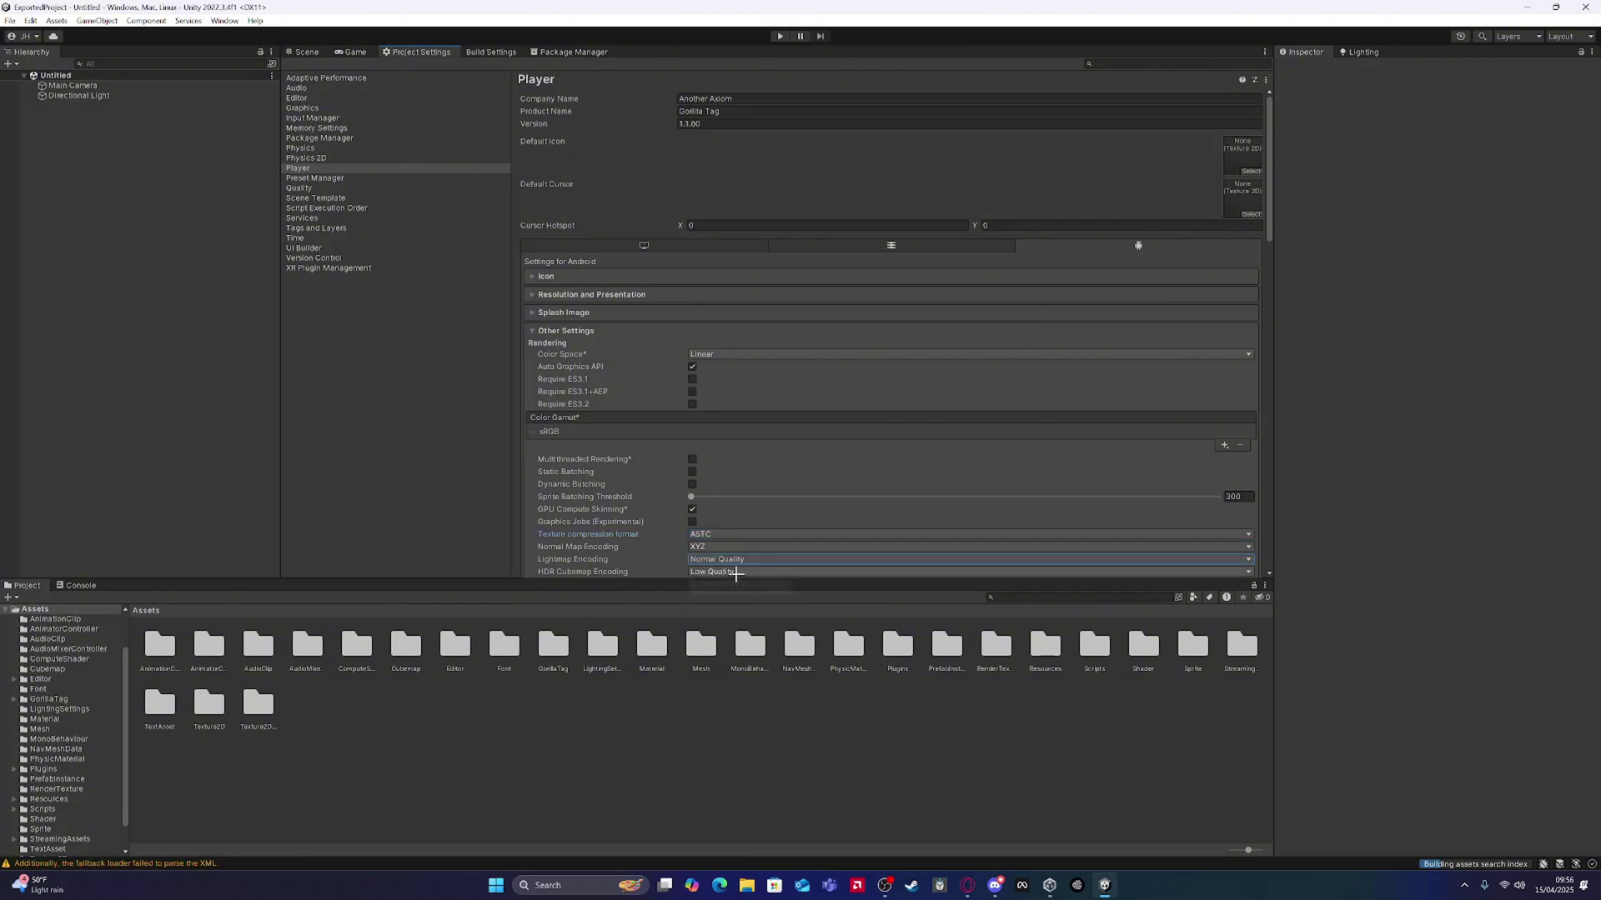
click(734, 572)
click(736, 601)
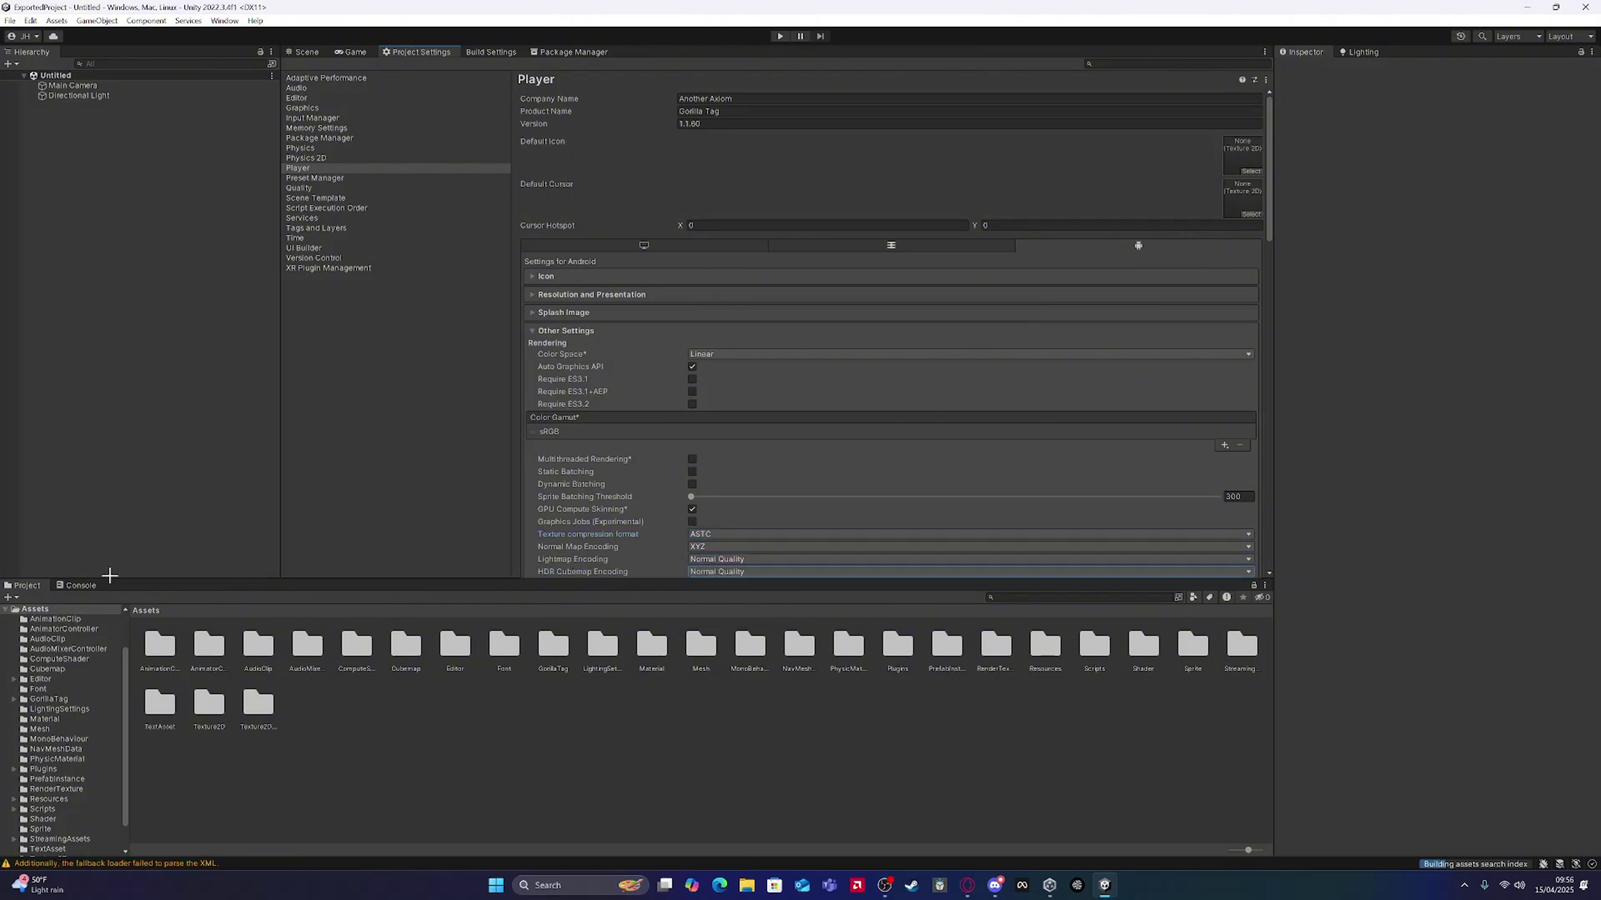
click(77, 586)
click(25, 586)
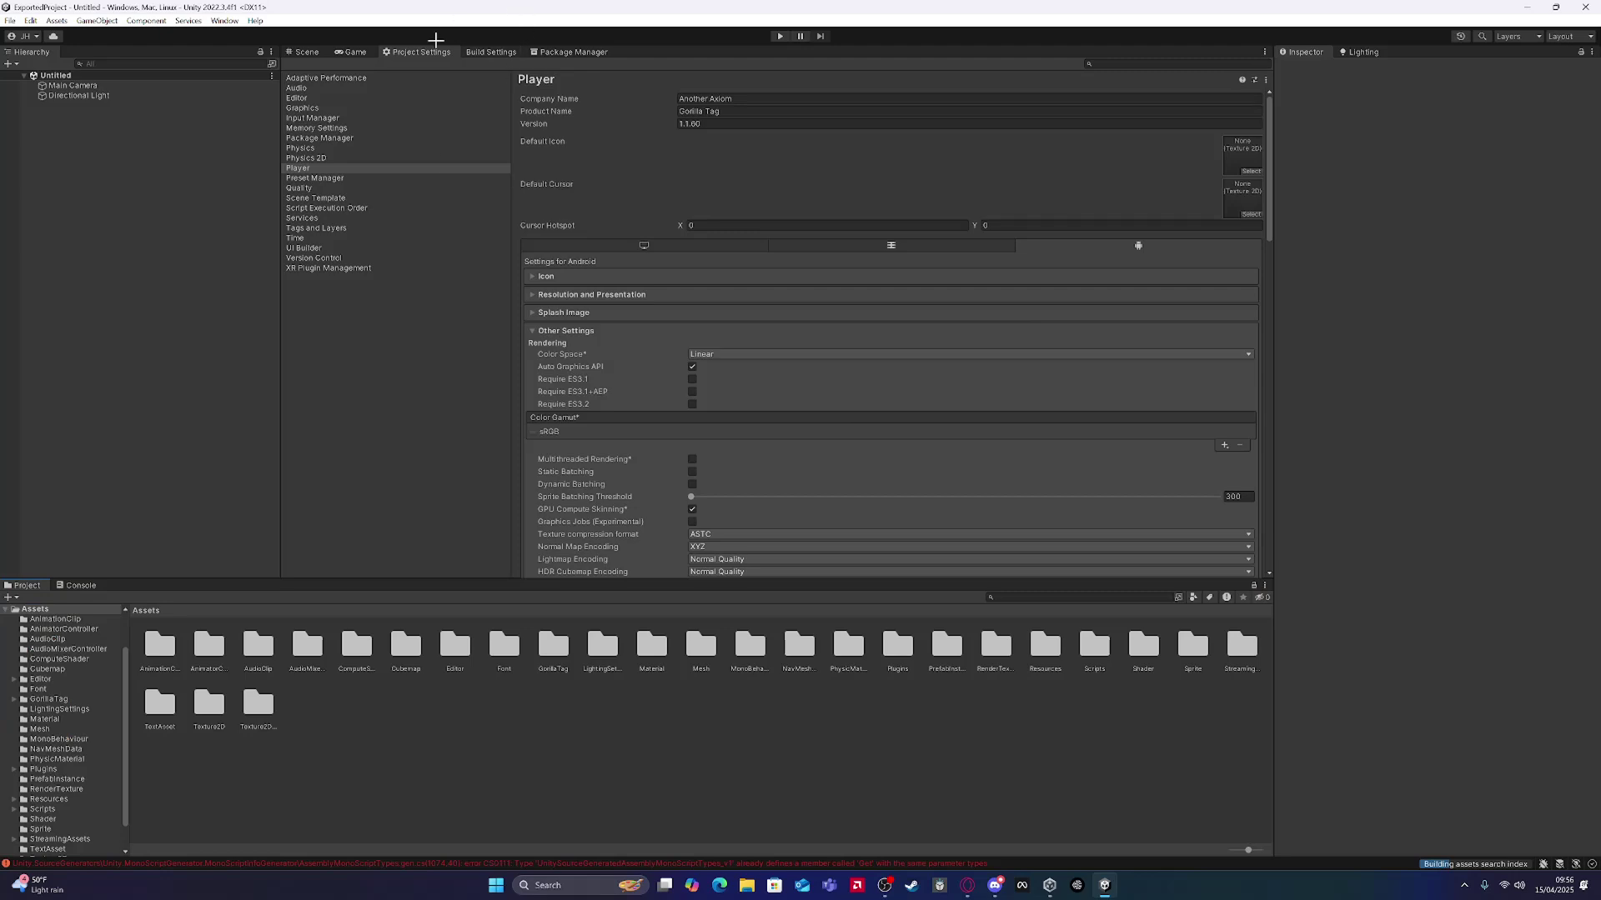
Step: Return to the Scene view and open the GorillaTag scene from Assets/GorillaTag/Shared/Scenes
click(309, 53)
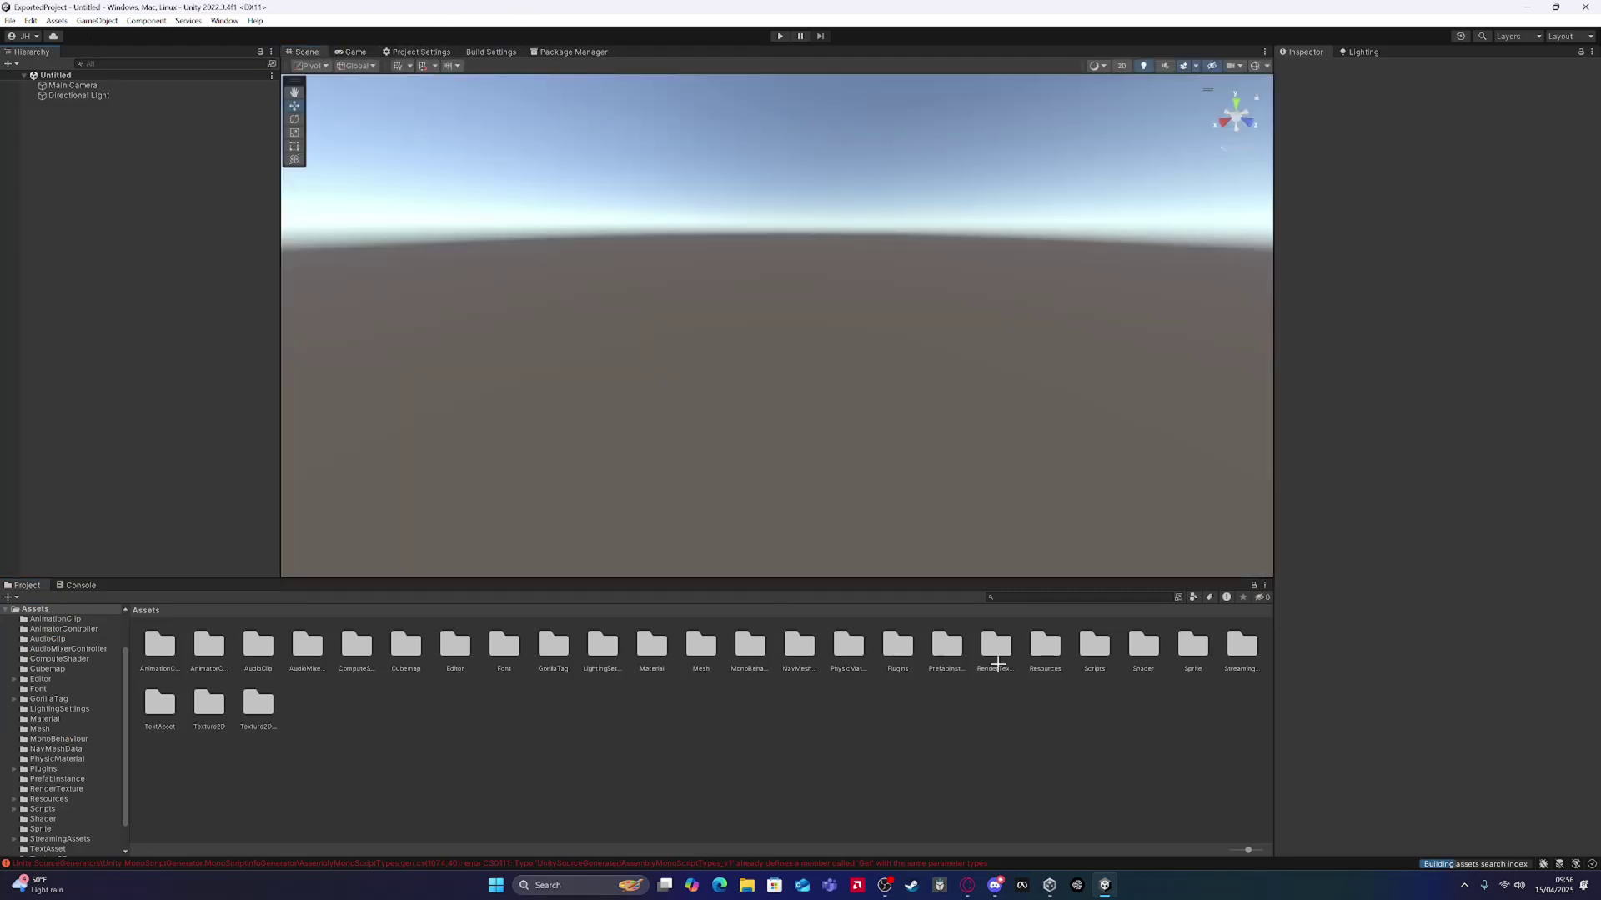
double_click(554, 647)
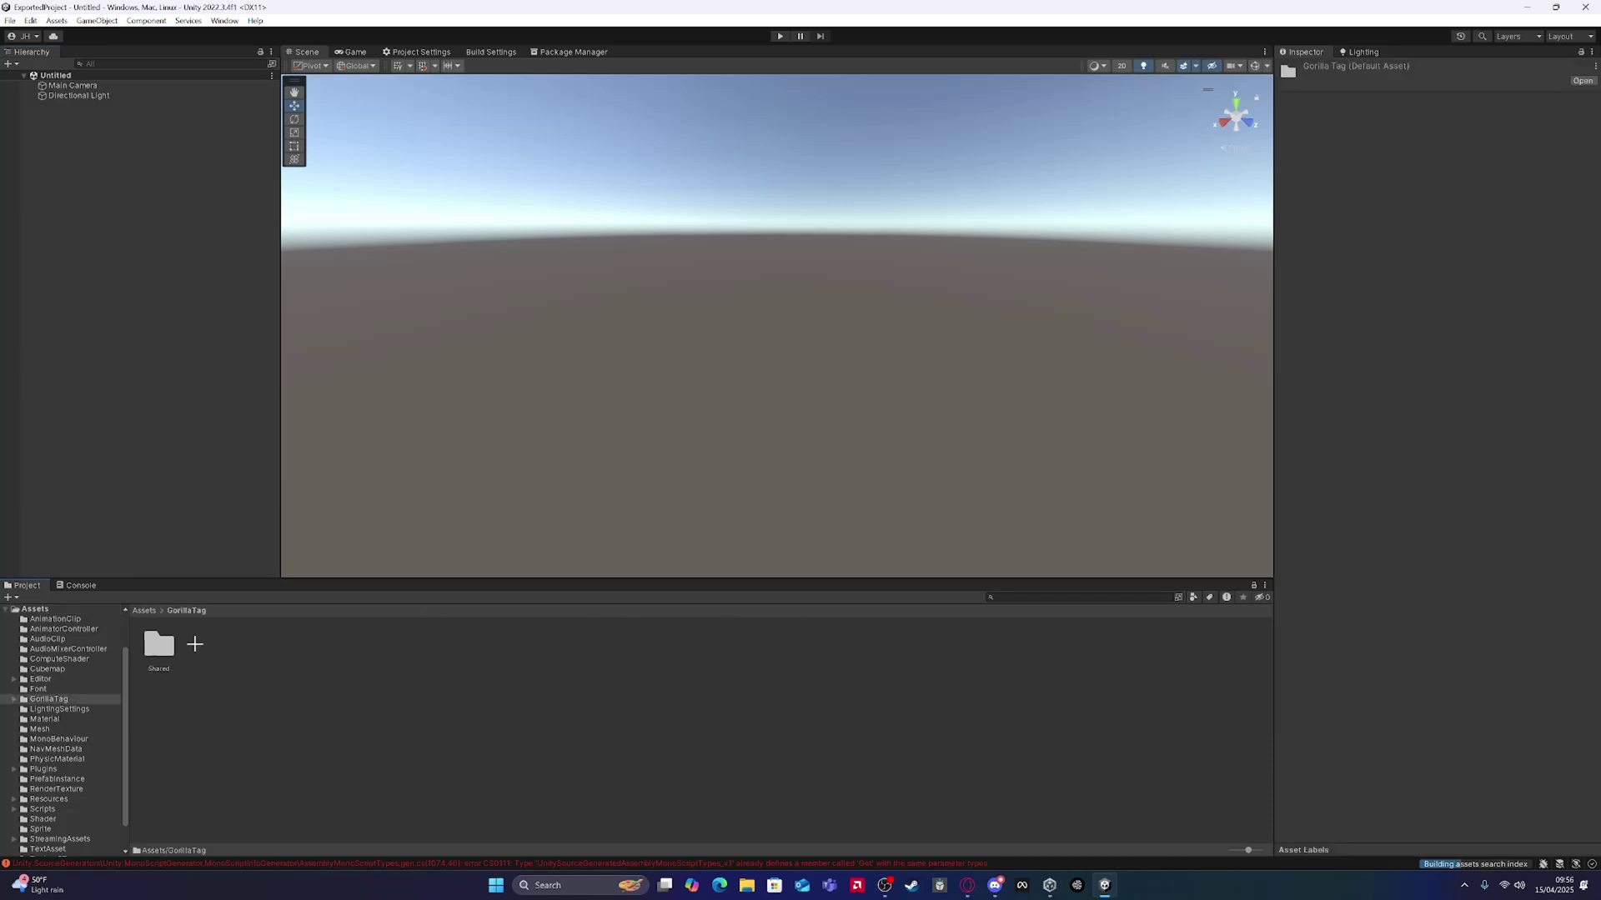
double_click(163, 644)
double_click(165, 644)
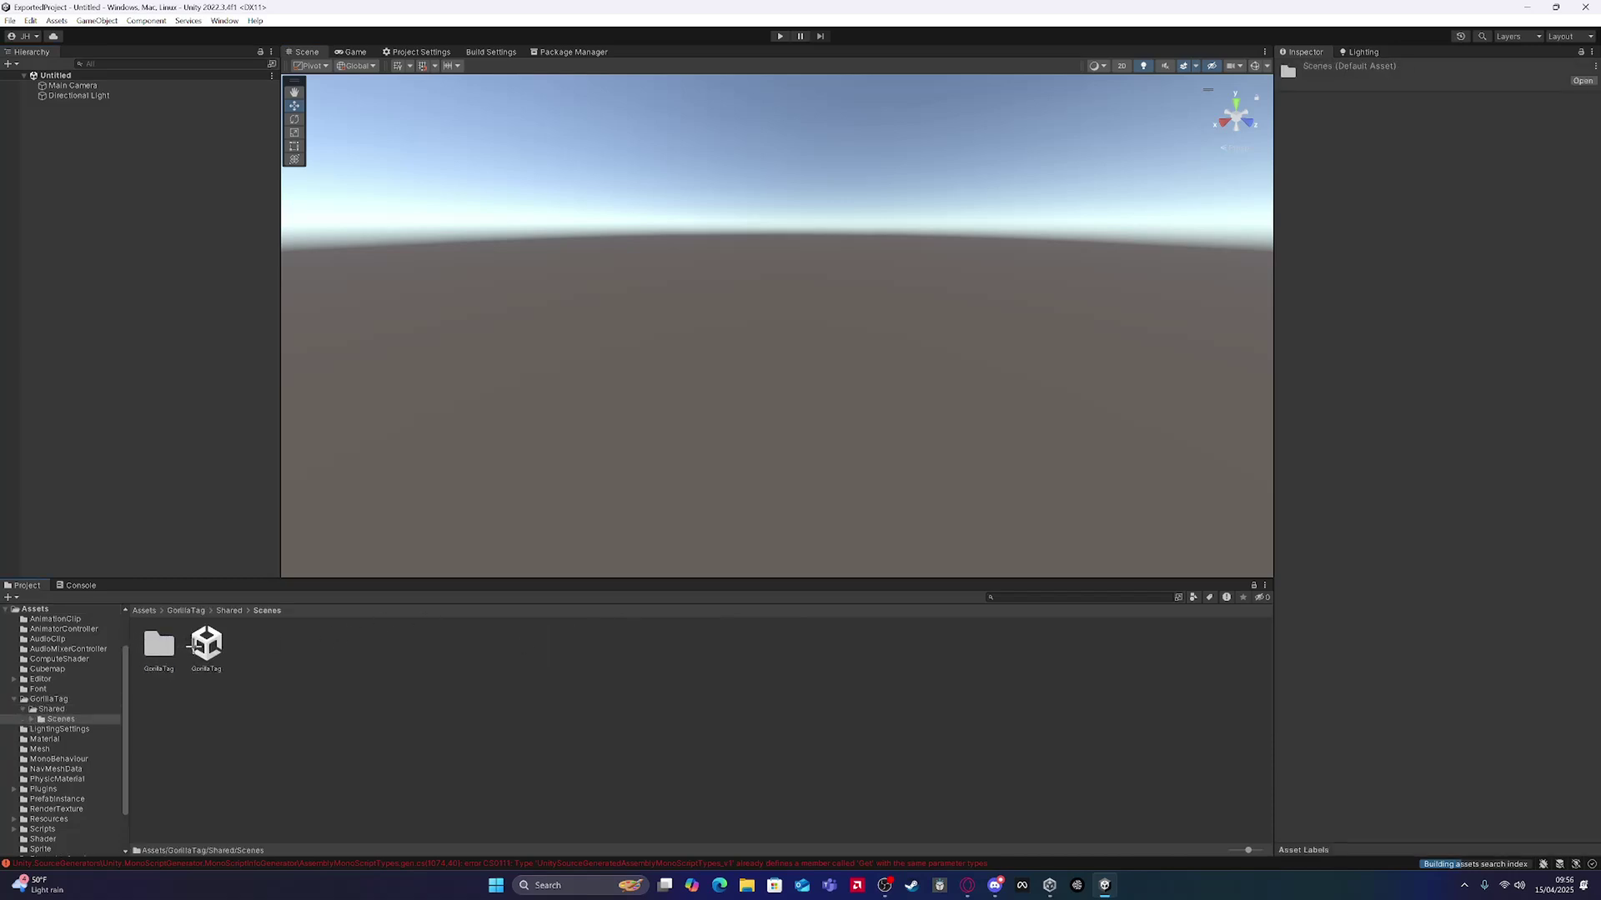
click(192, 645)
click(885, 885)
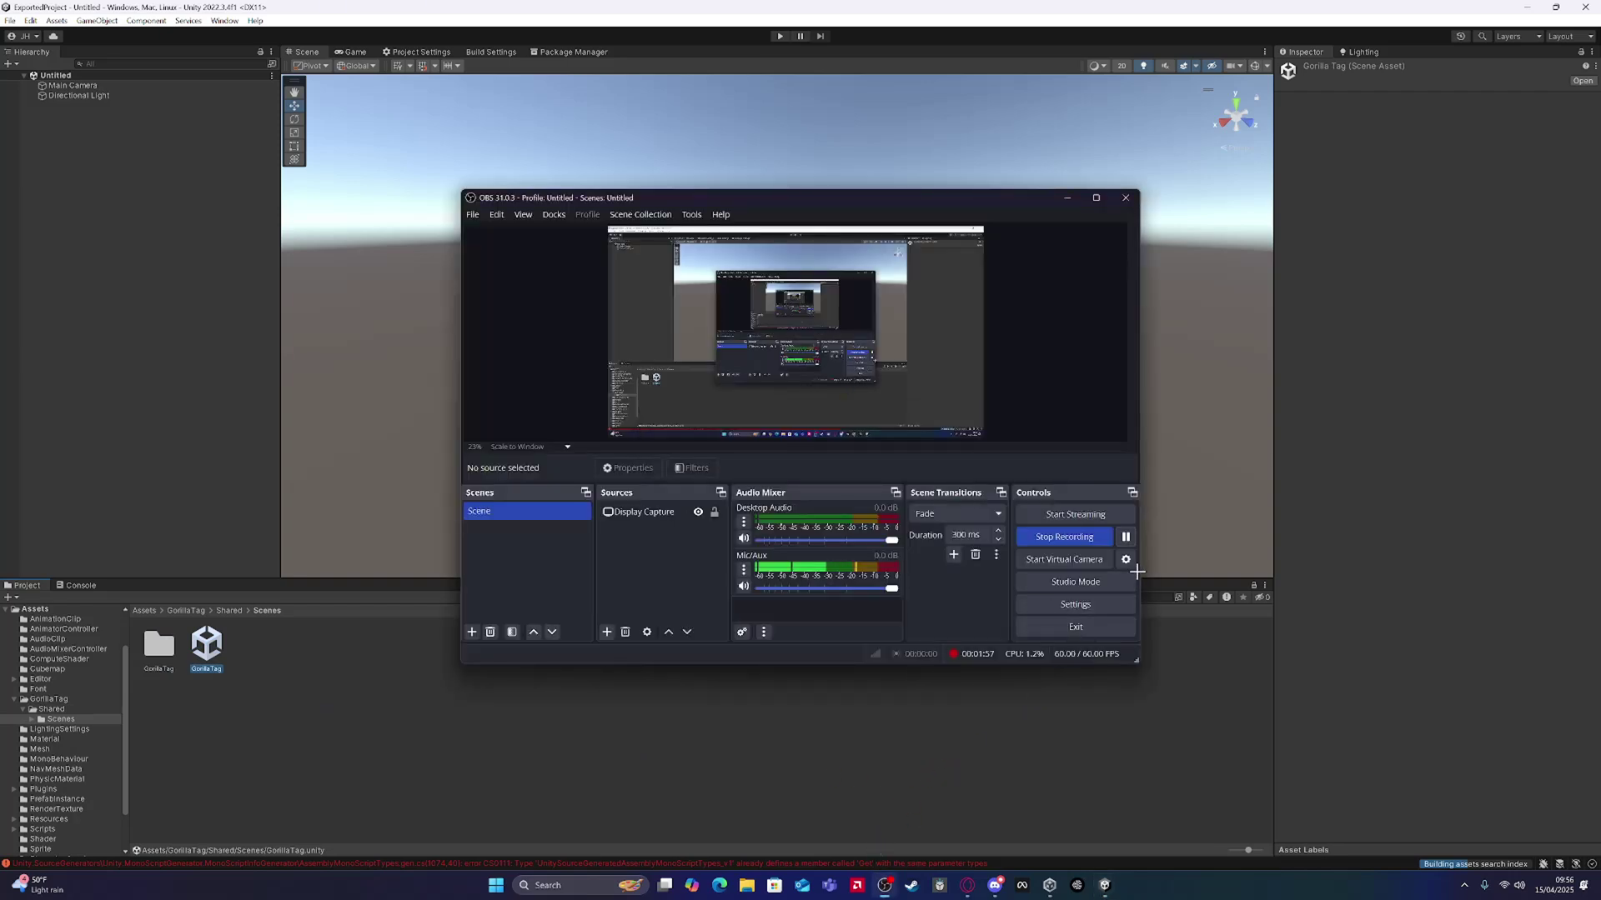
click(1125, 542)
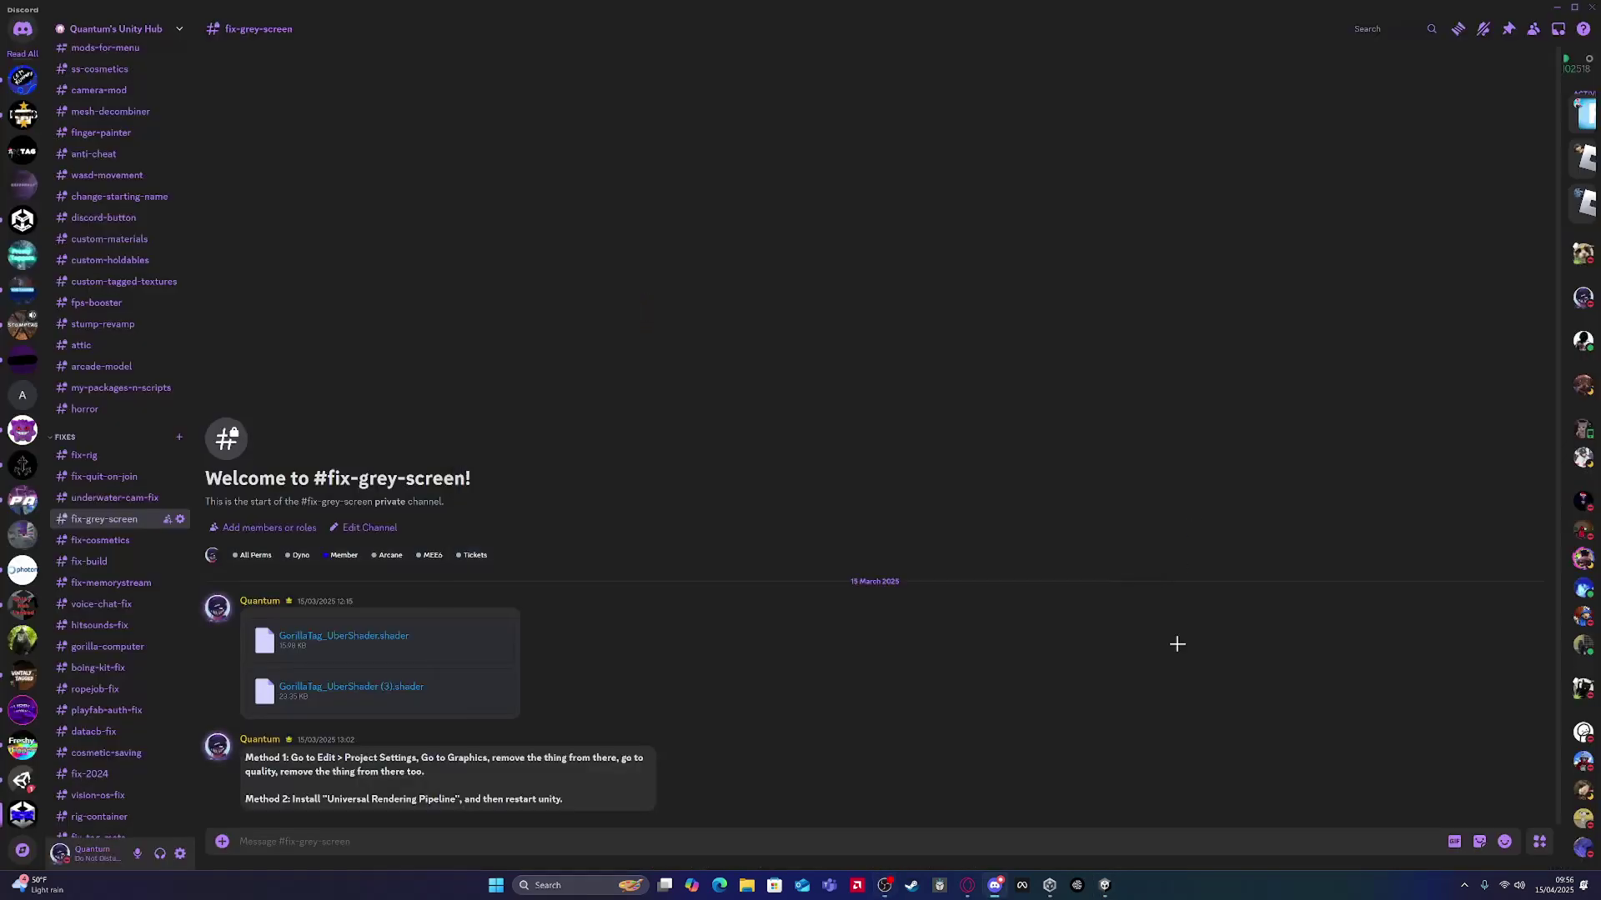
Step: Switch back to Unity and import the GorillaTag_UberShader (2) shader file from Downloads into the root Assets folder
click(1104, 885)
click(303, 658)
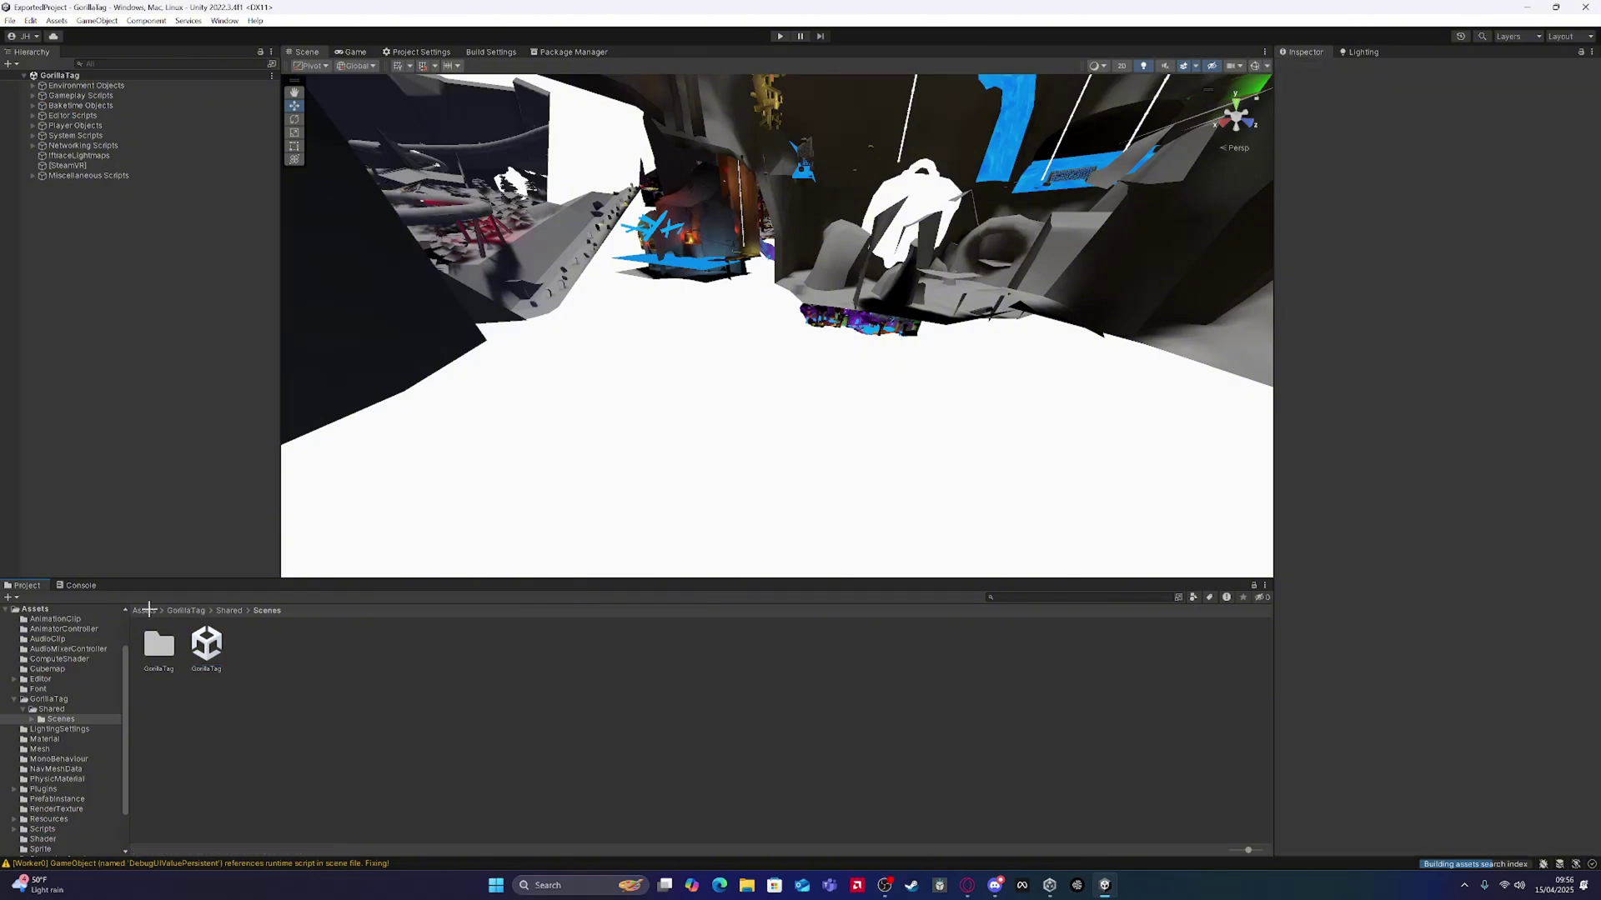
click(147, 611)
right_drag(613, 390, 615, 309)
alt+drag(615, 309, 1112, 279)
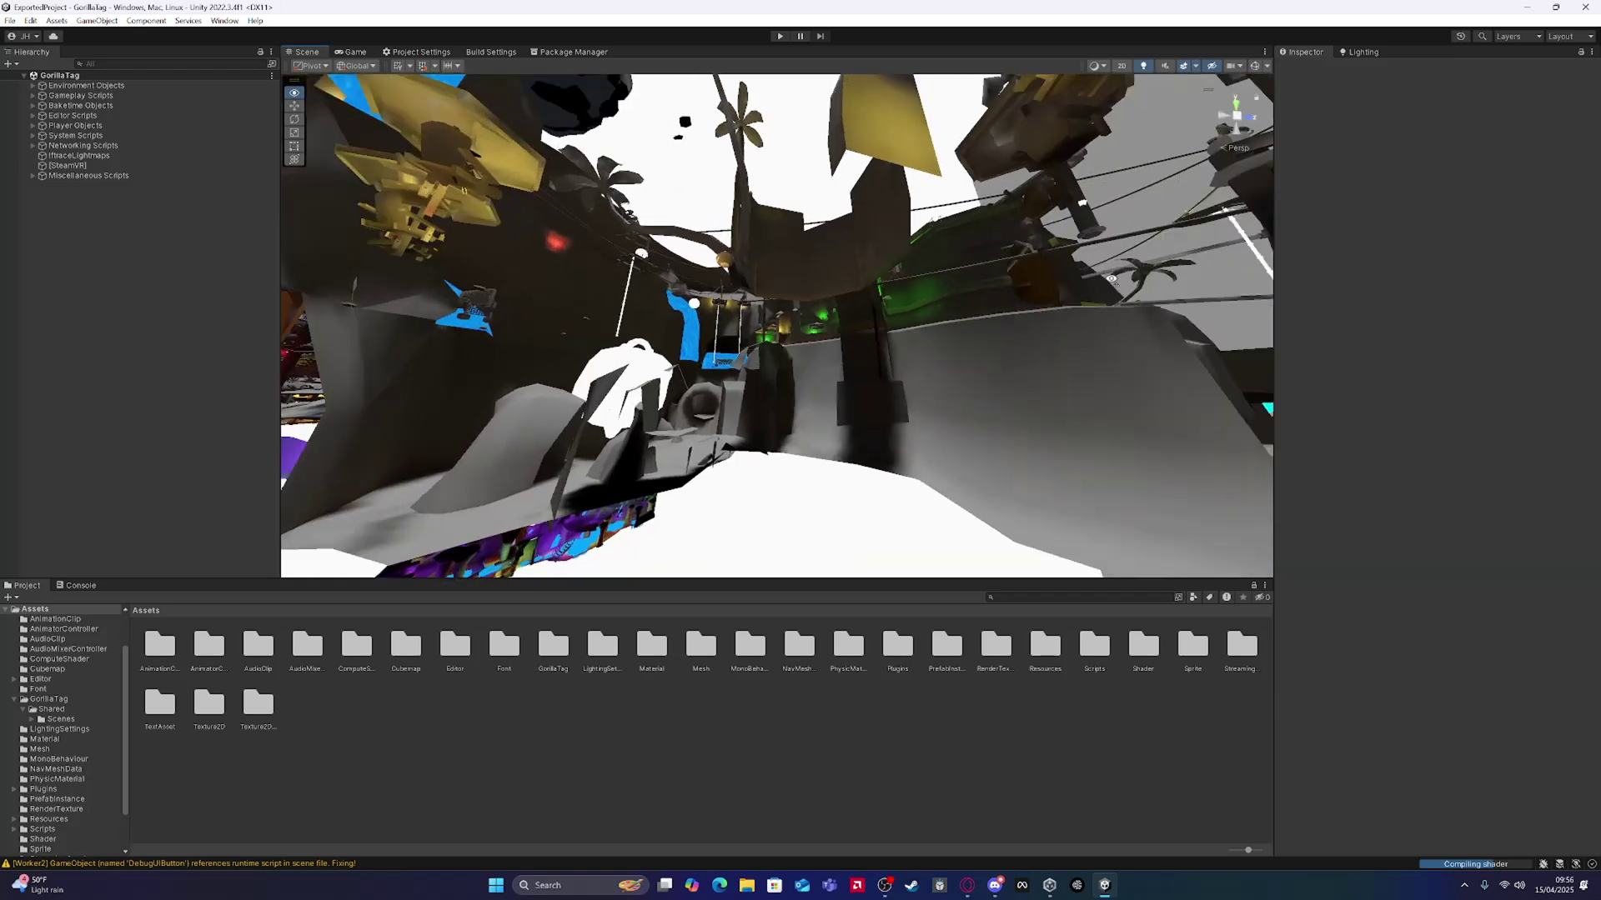
right_drag(1111, 279, 1075, 308)
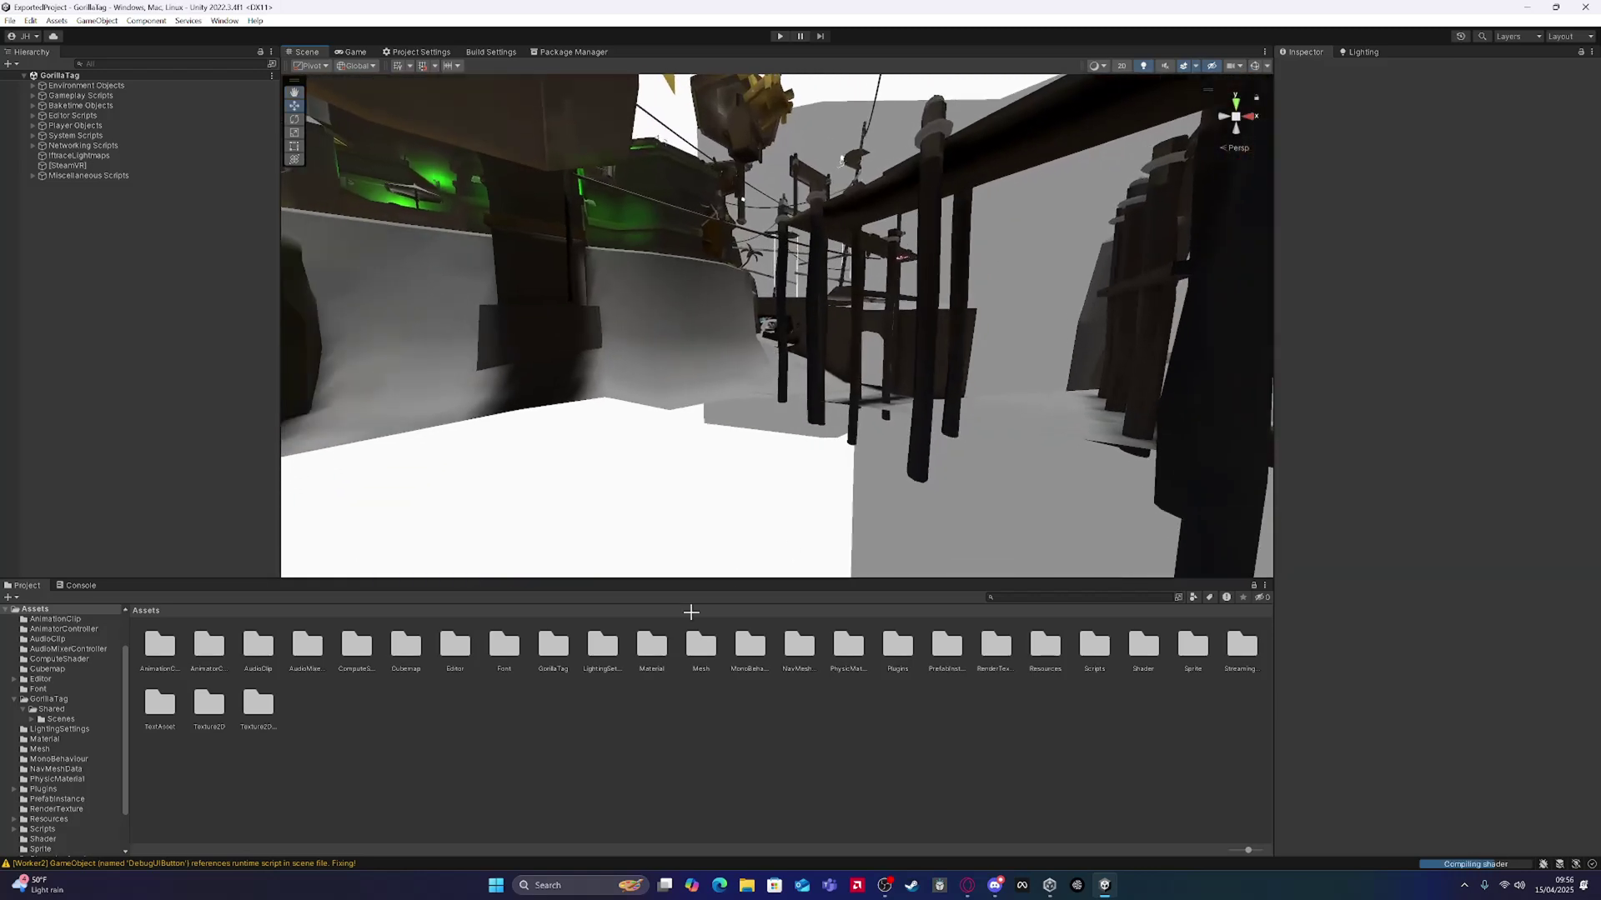
click(593, 743)
right_click(592, 744)
click(680, 521)
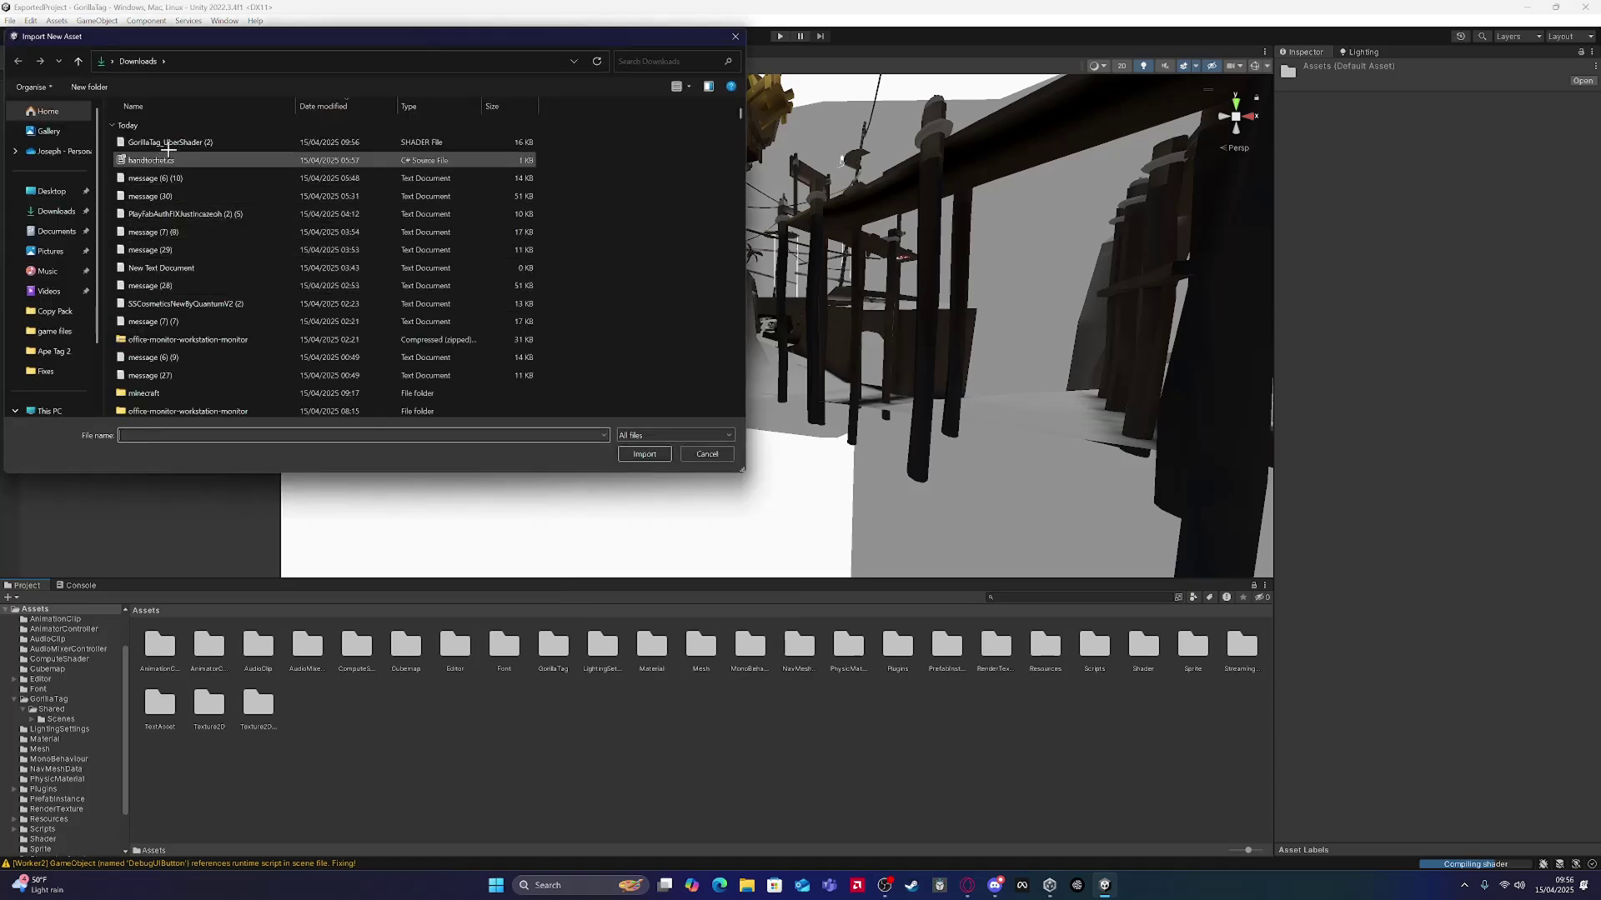
click(173, 144)
click(644, 454)
Step: Switch to Discord, download GorillaTag_UberShader (3).shader from the fix-grey-screen channel, and return to Unity
click(994, 885)
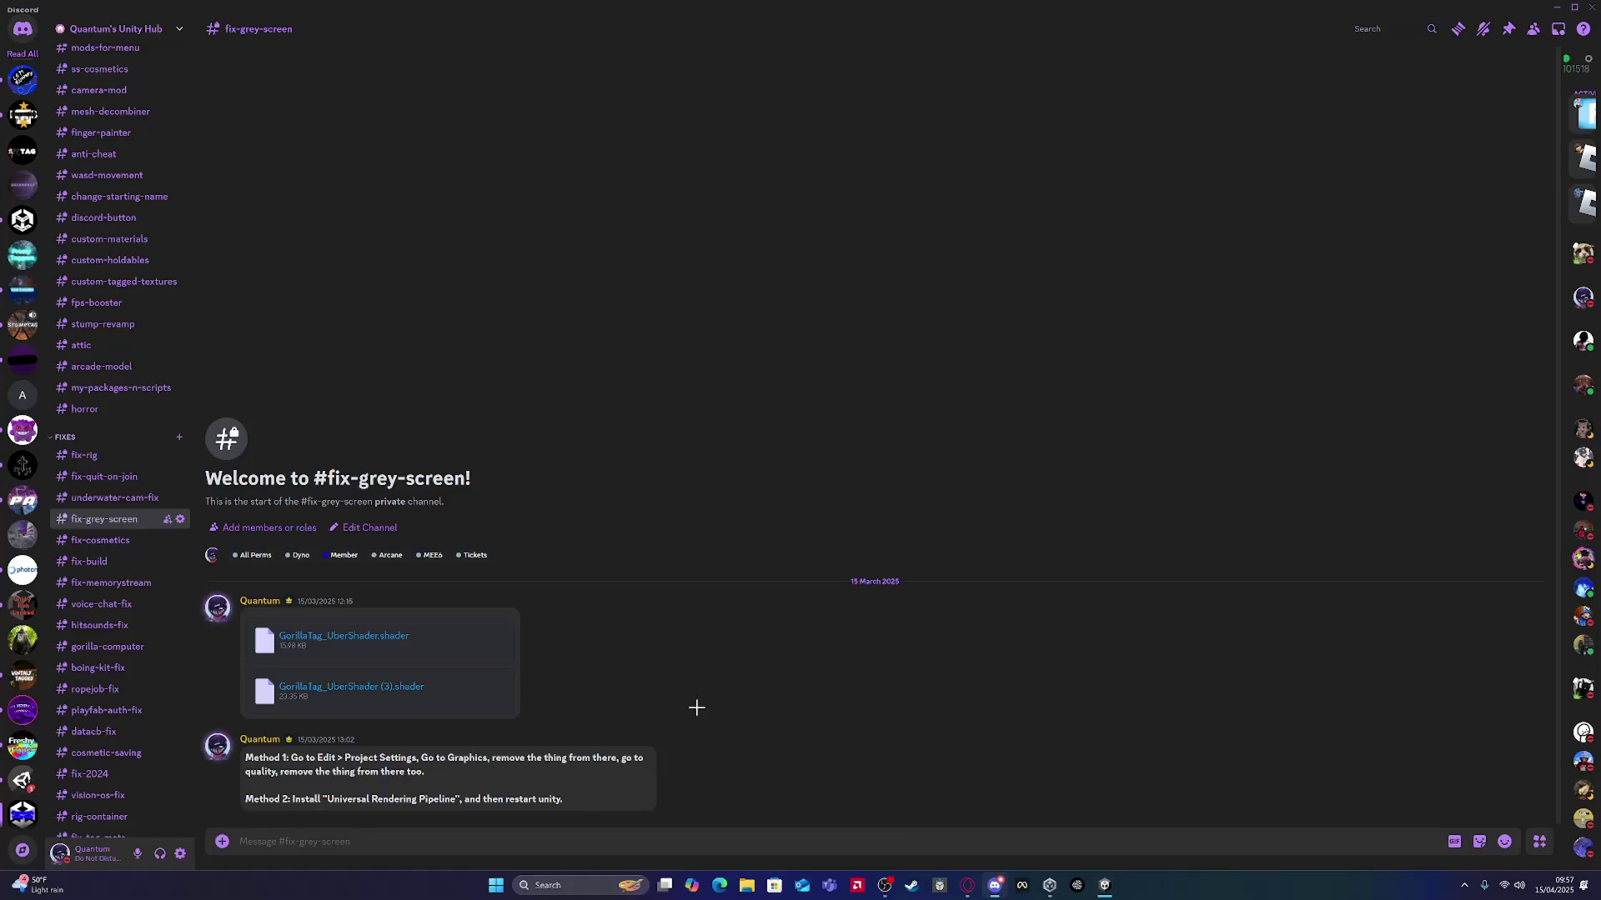
click(312, 688)
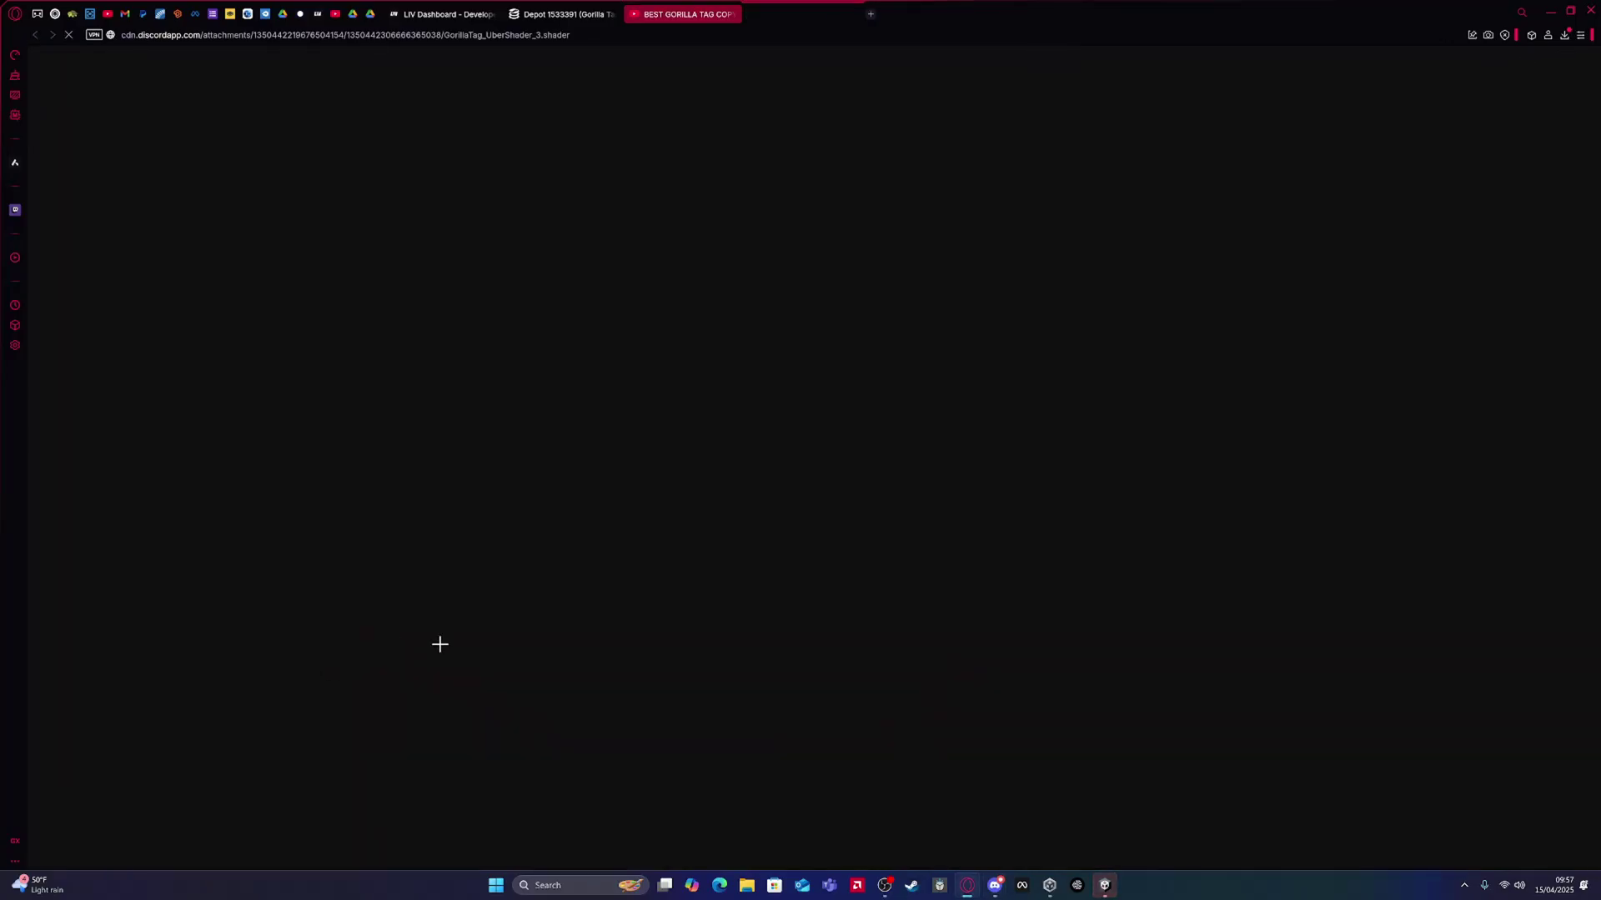
click(1109, 884)
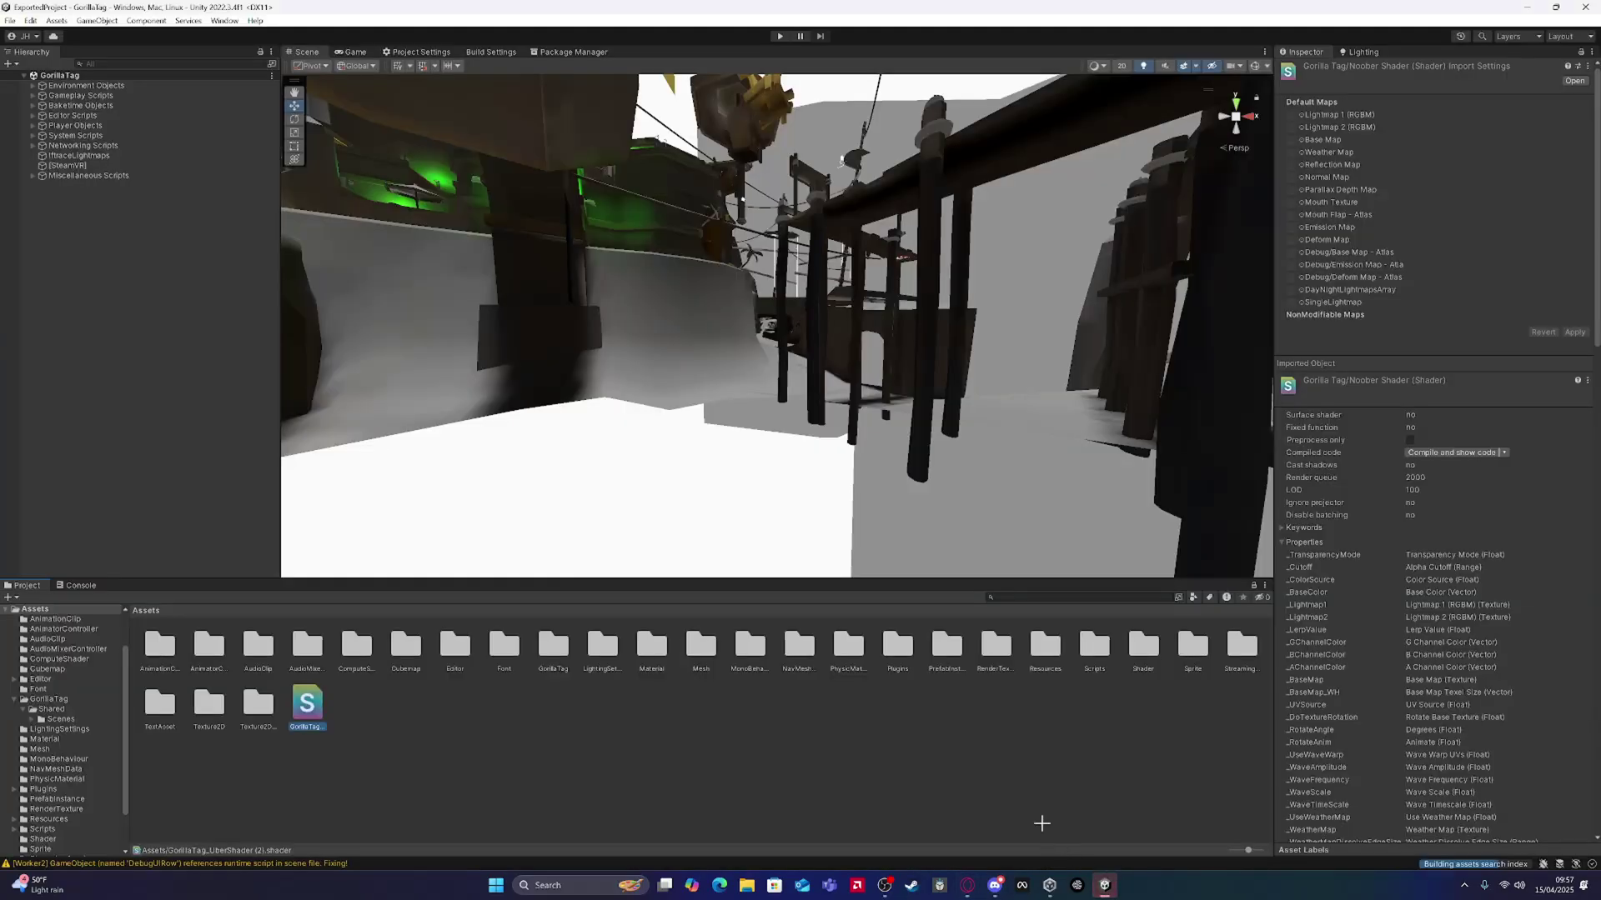
right_click(589, 728)
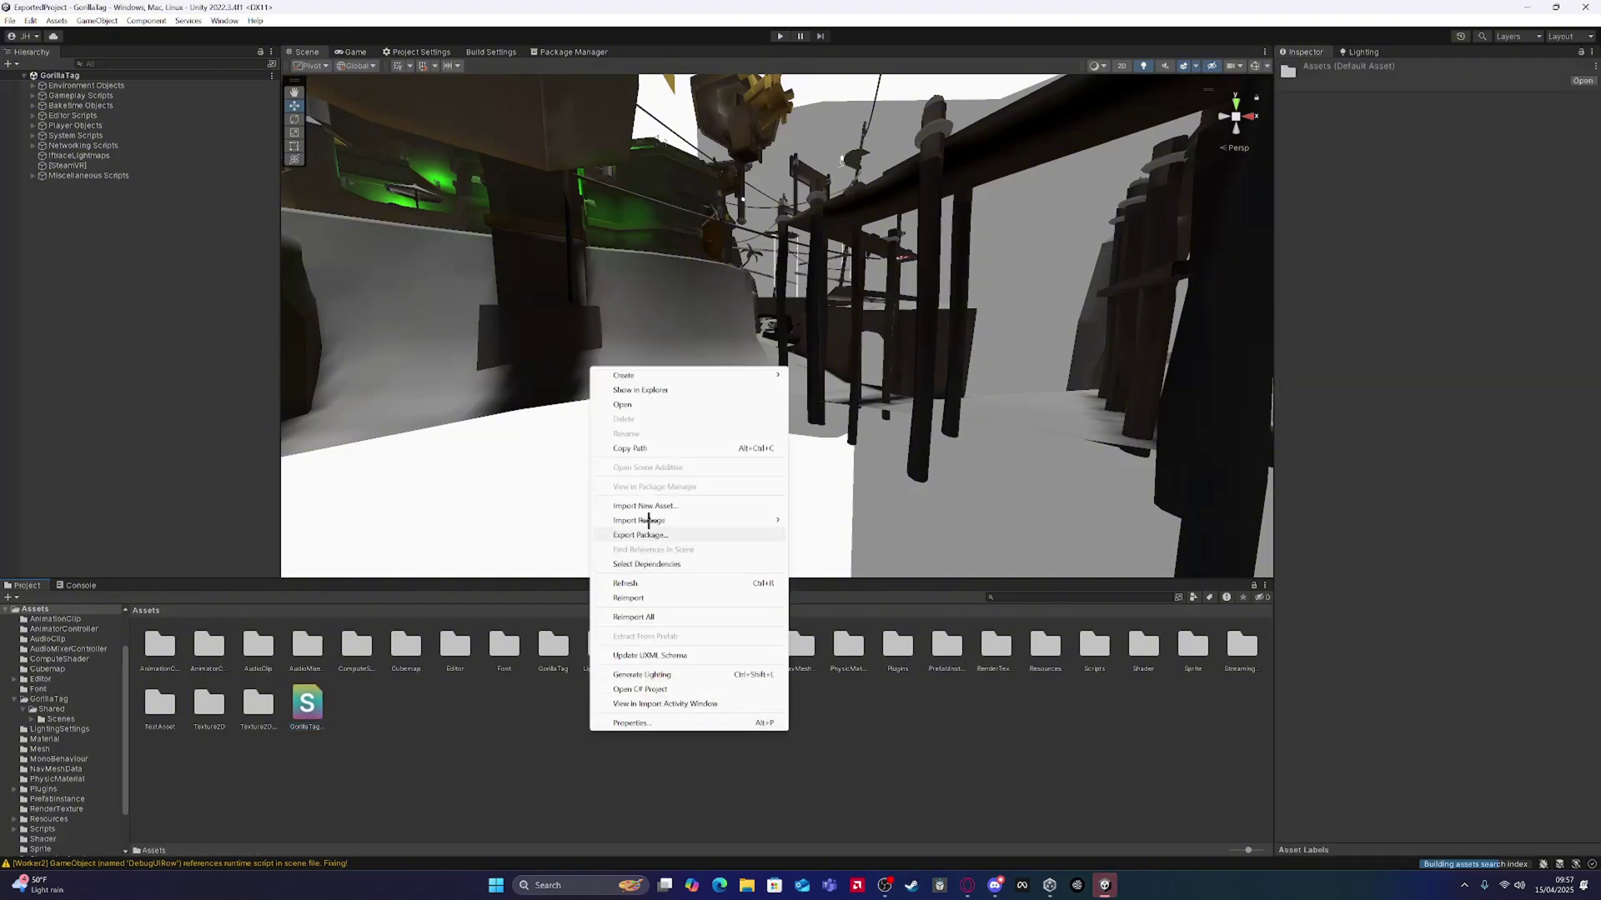
click(647, 505)
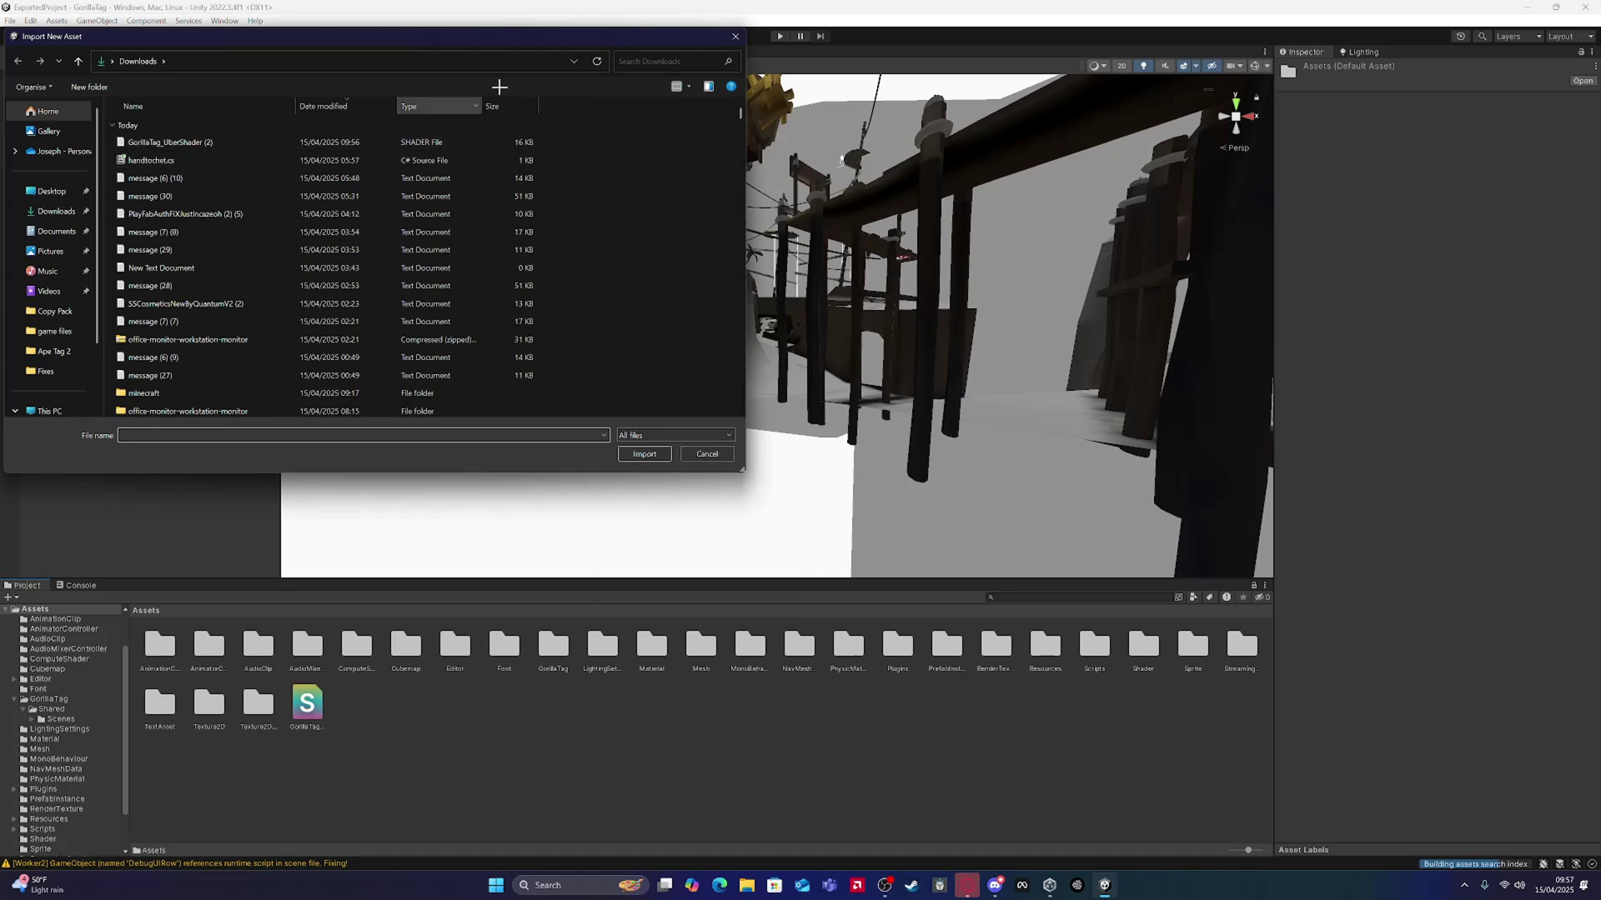
click(735, 37)
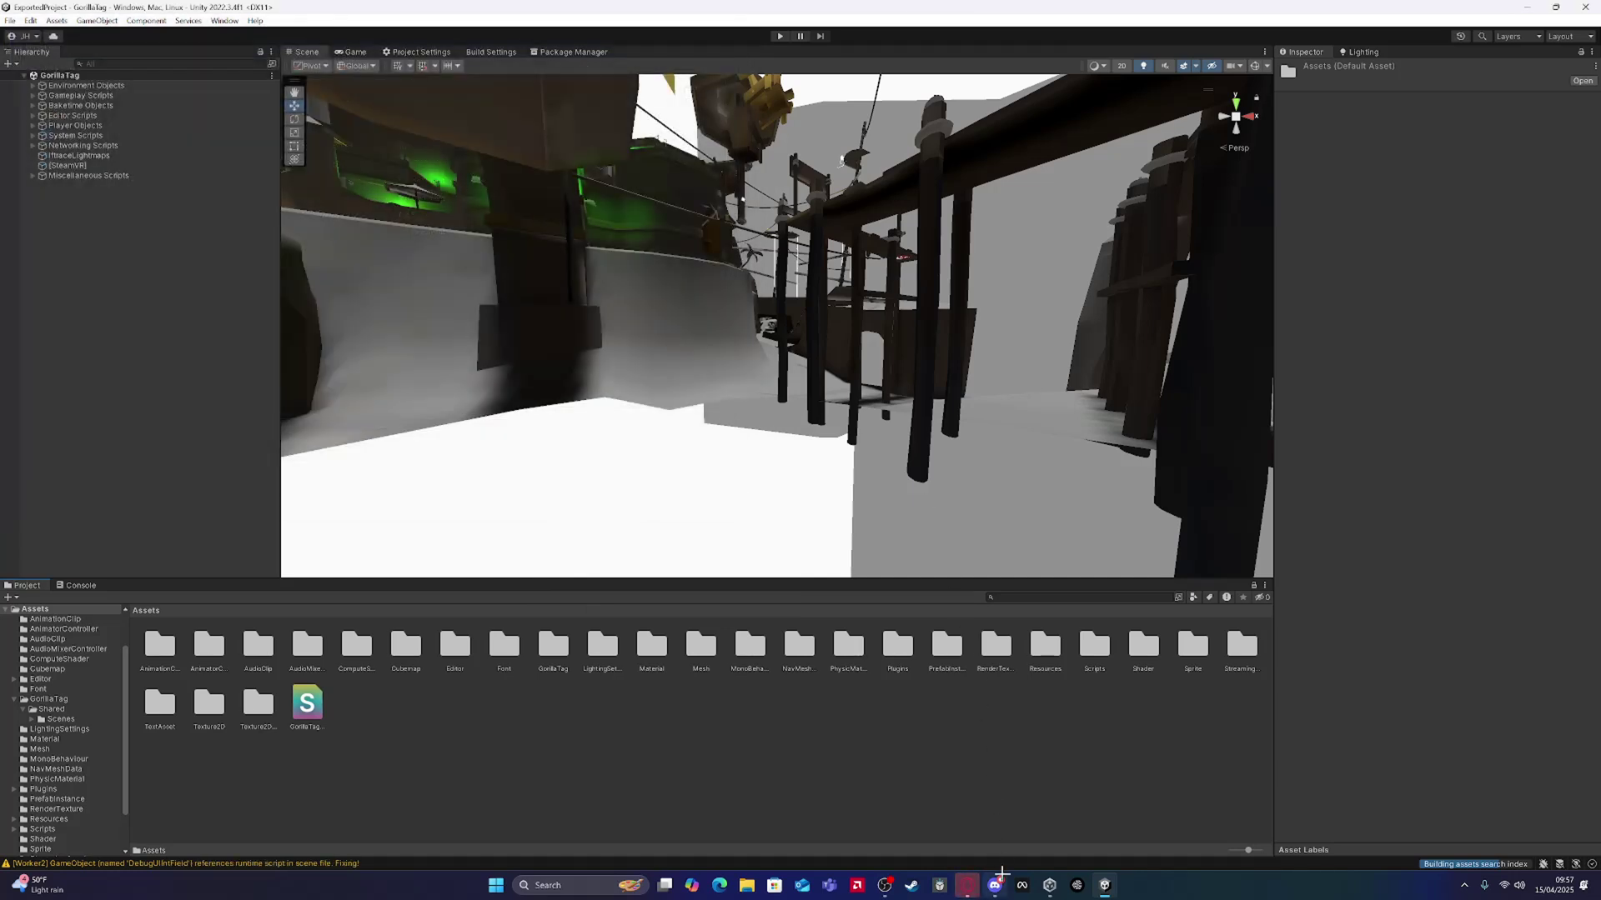
Step: Import the newly downloaded GorillaTag_UberShader (3) shader file from Downloads into the root Assets folder
right_click(833, 754)
click(718, 489)
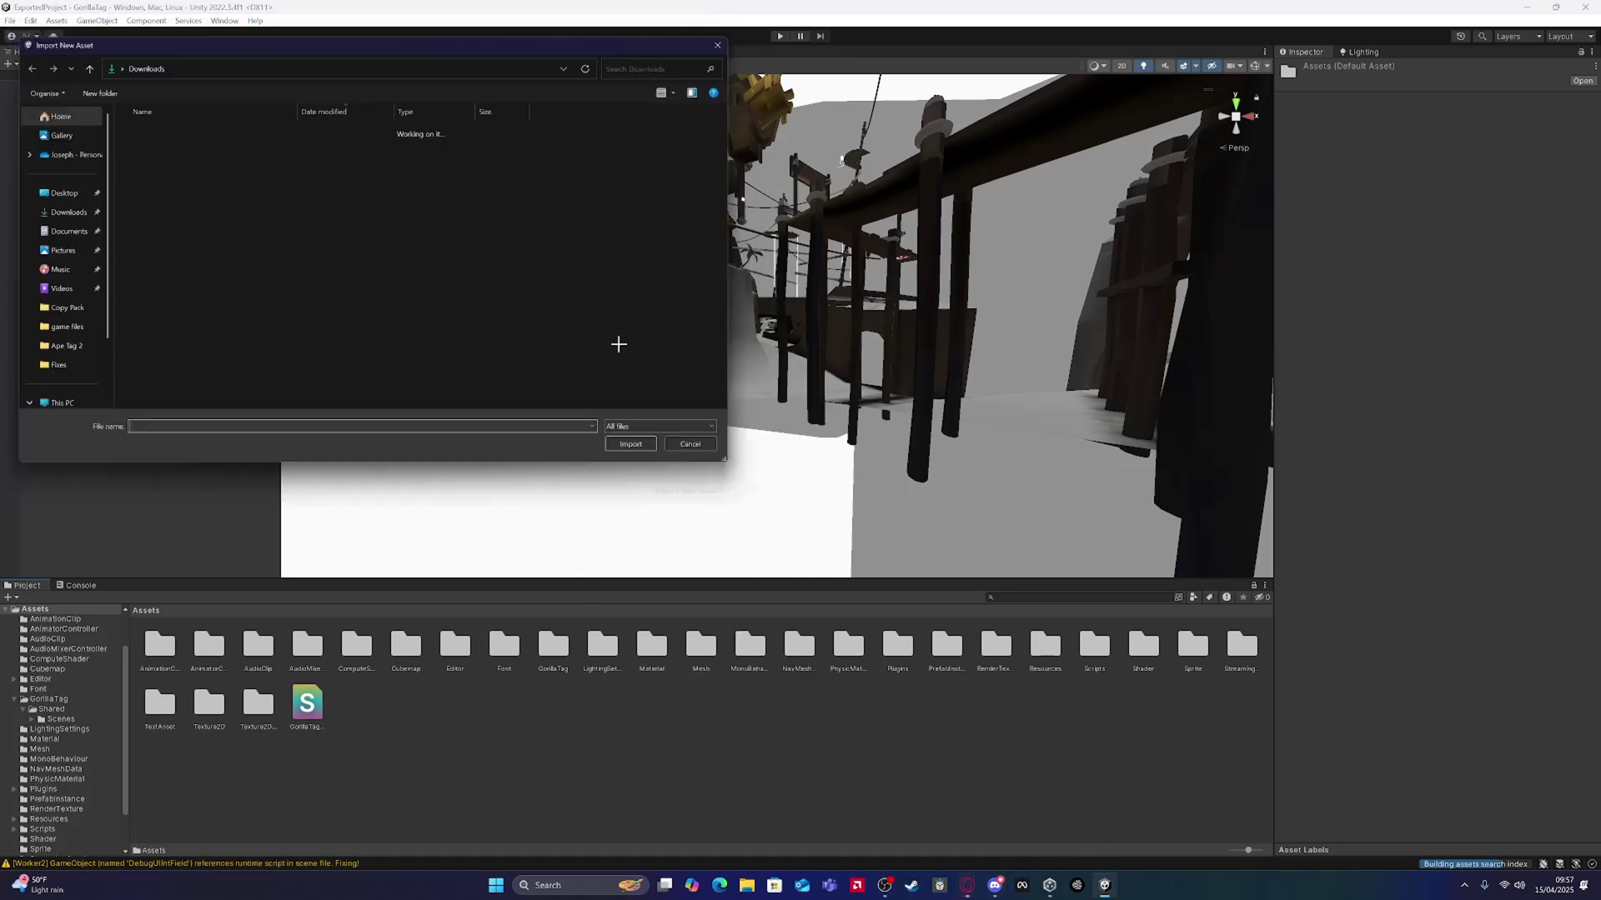
double_click(261, 148)
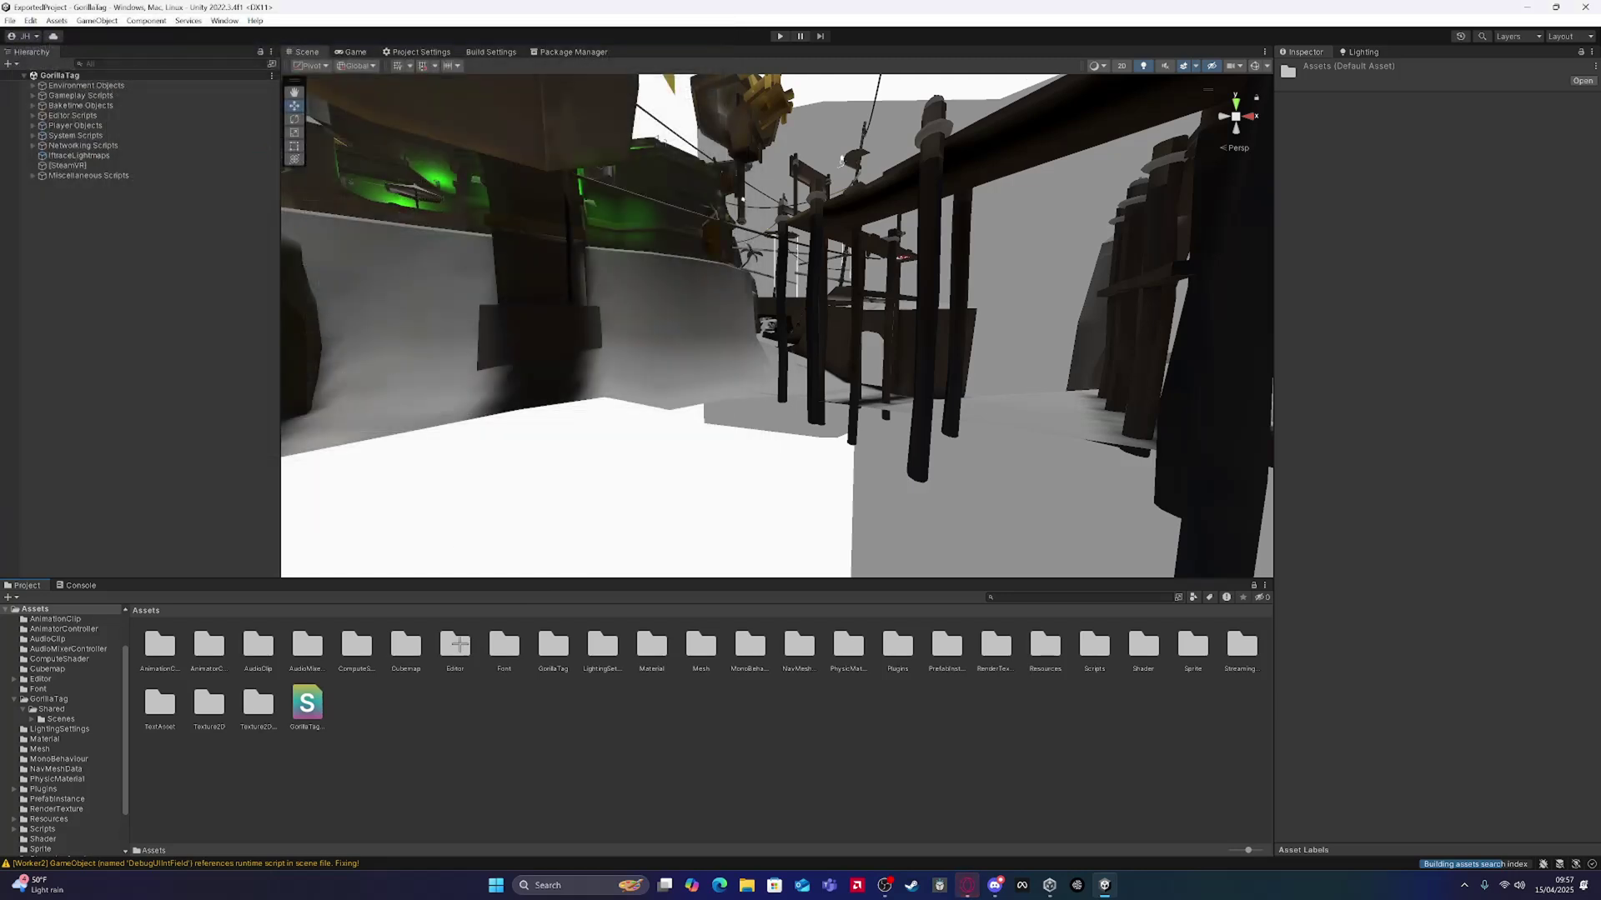
click(475, 743)
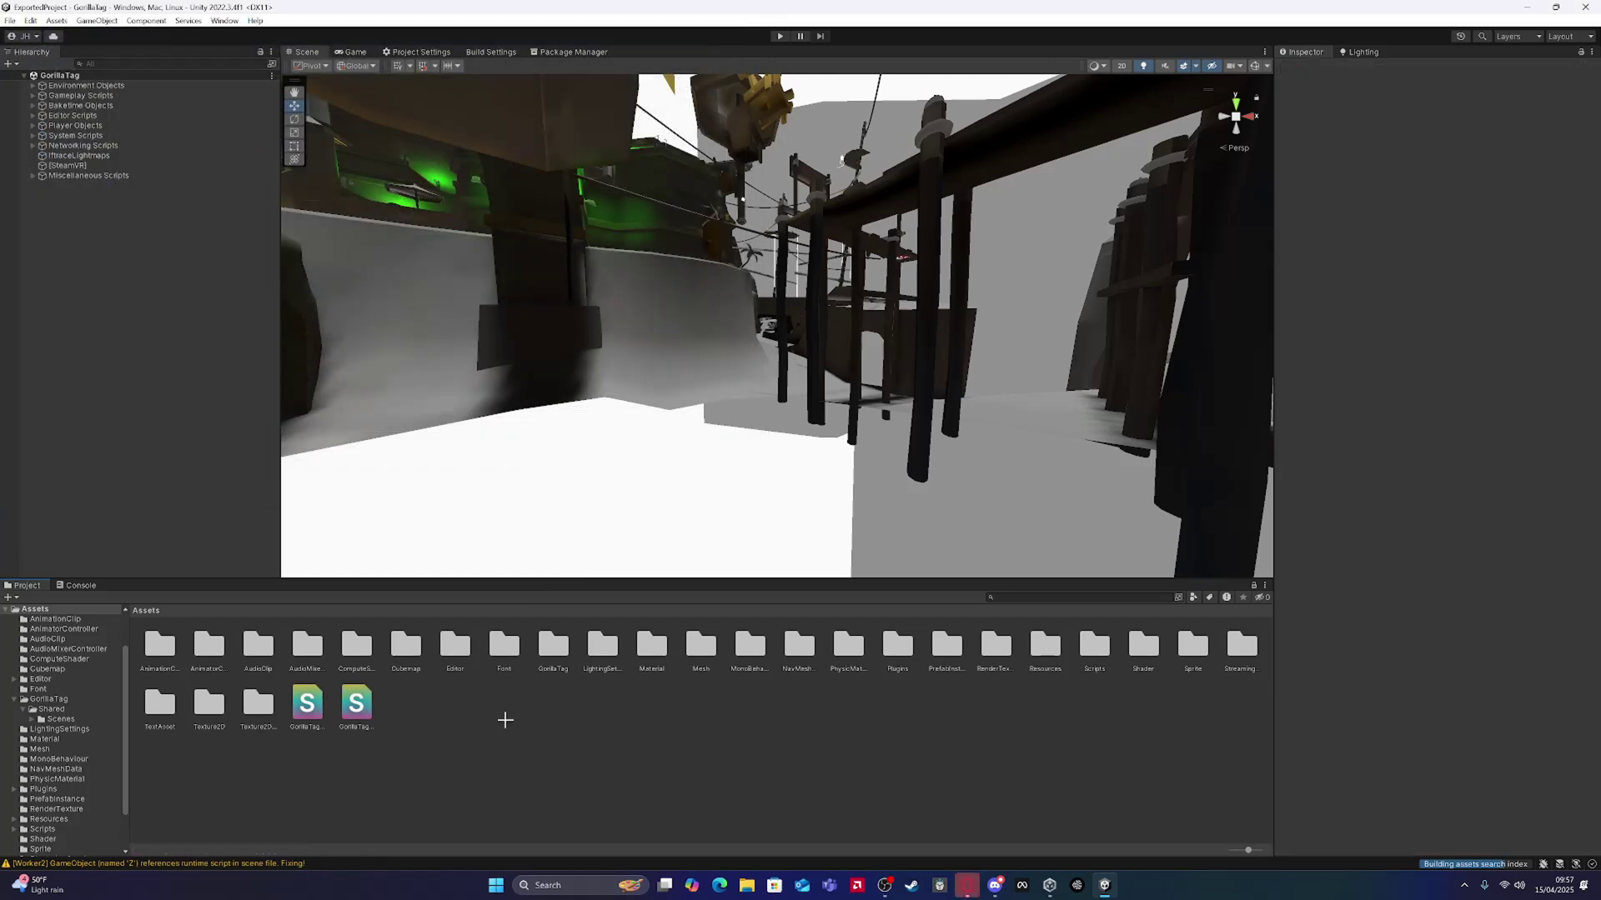
Step: Check the console messages, then open the Assets/Material folder and select all of its materials
click(90, 587)
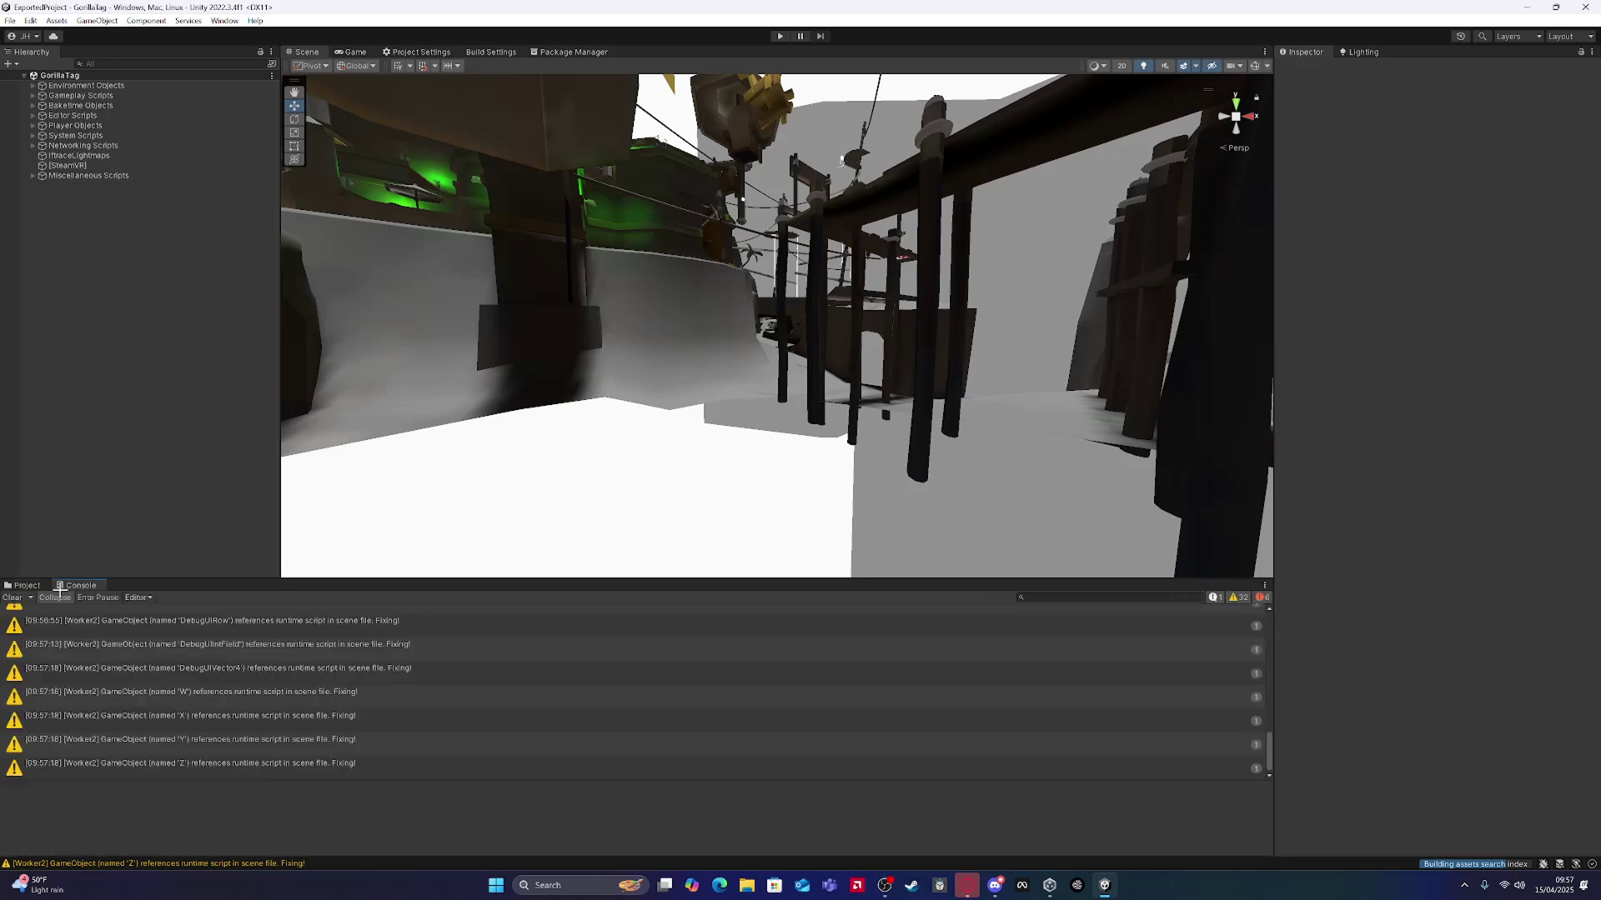
click(25, 586)
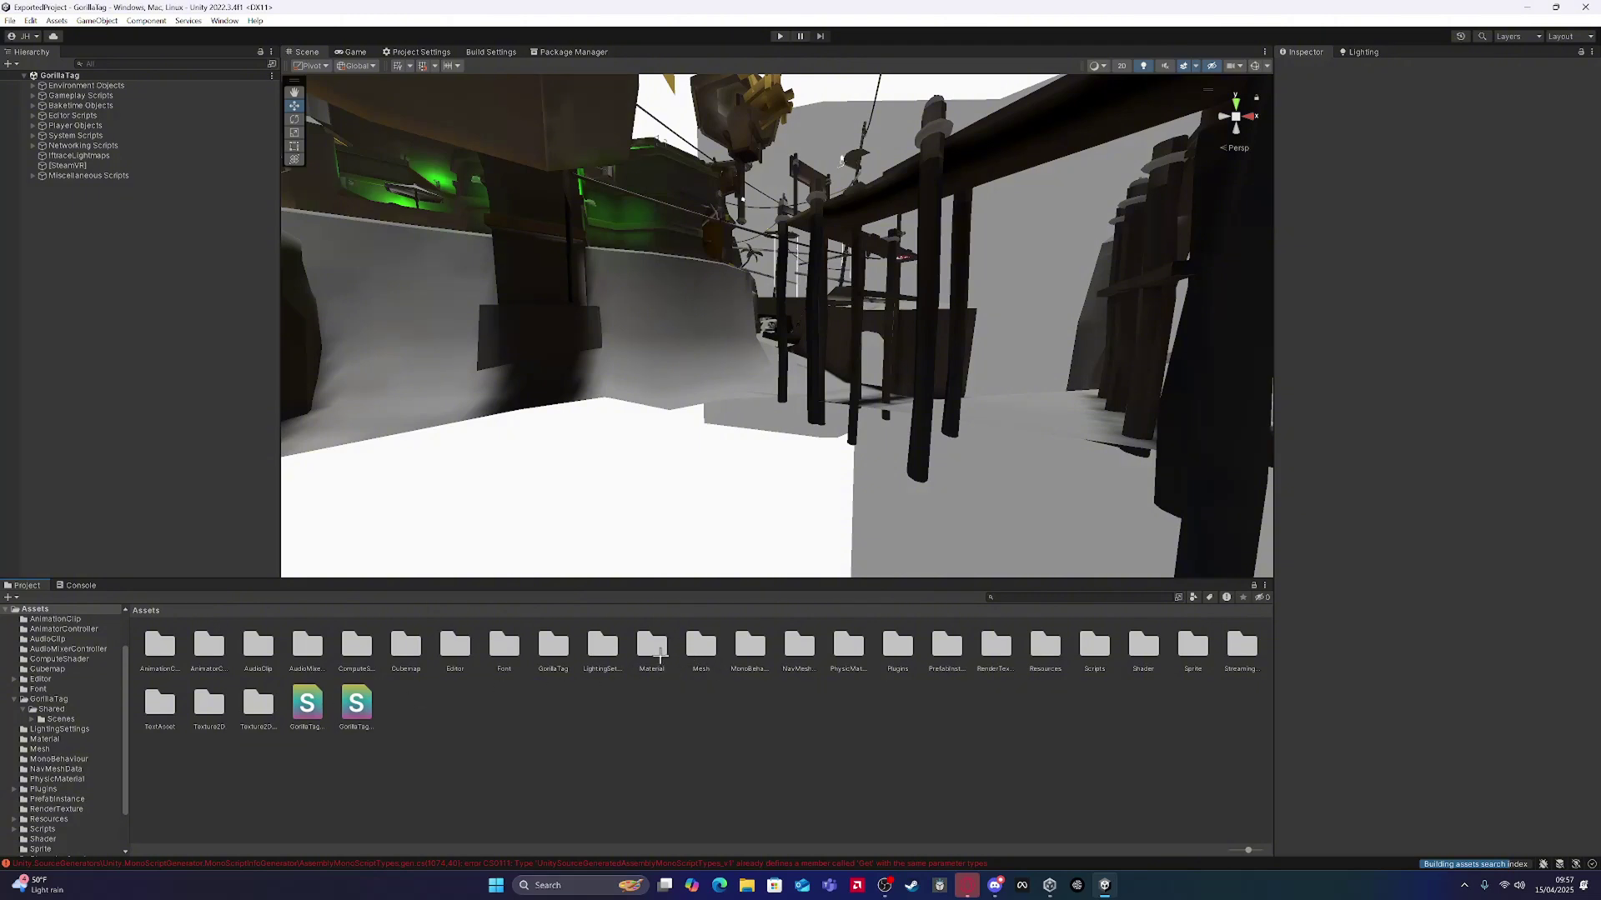
click(652, 647)
double_click(659, 654)
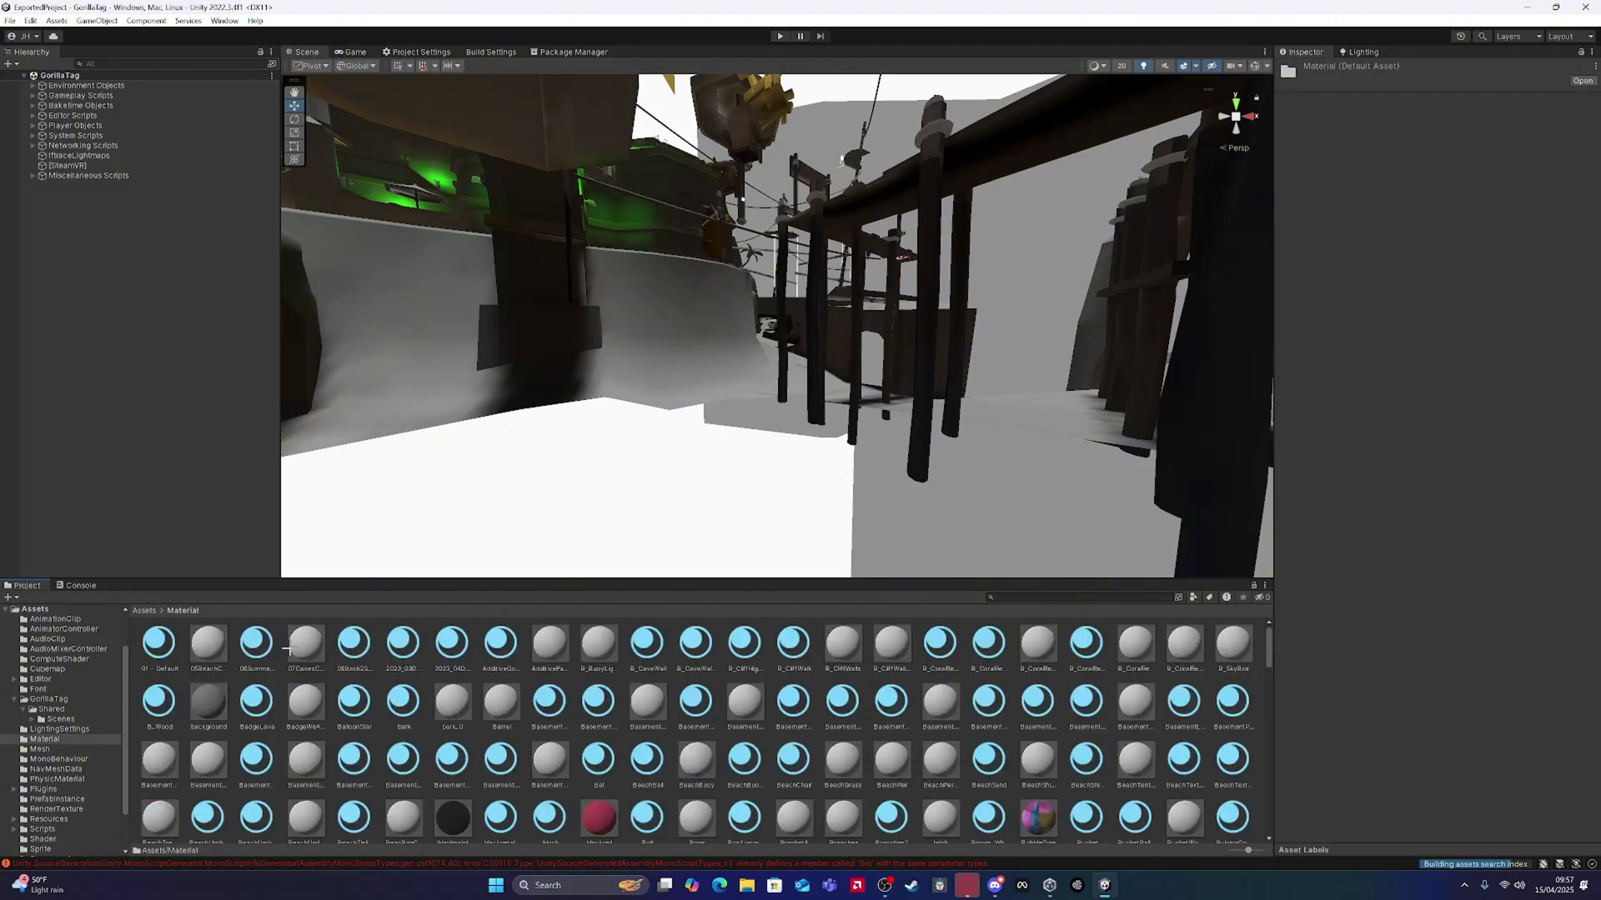
click(455, 714)
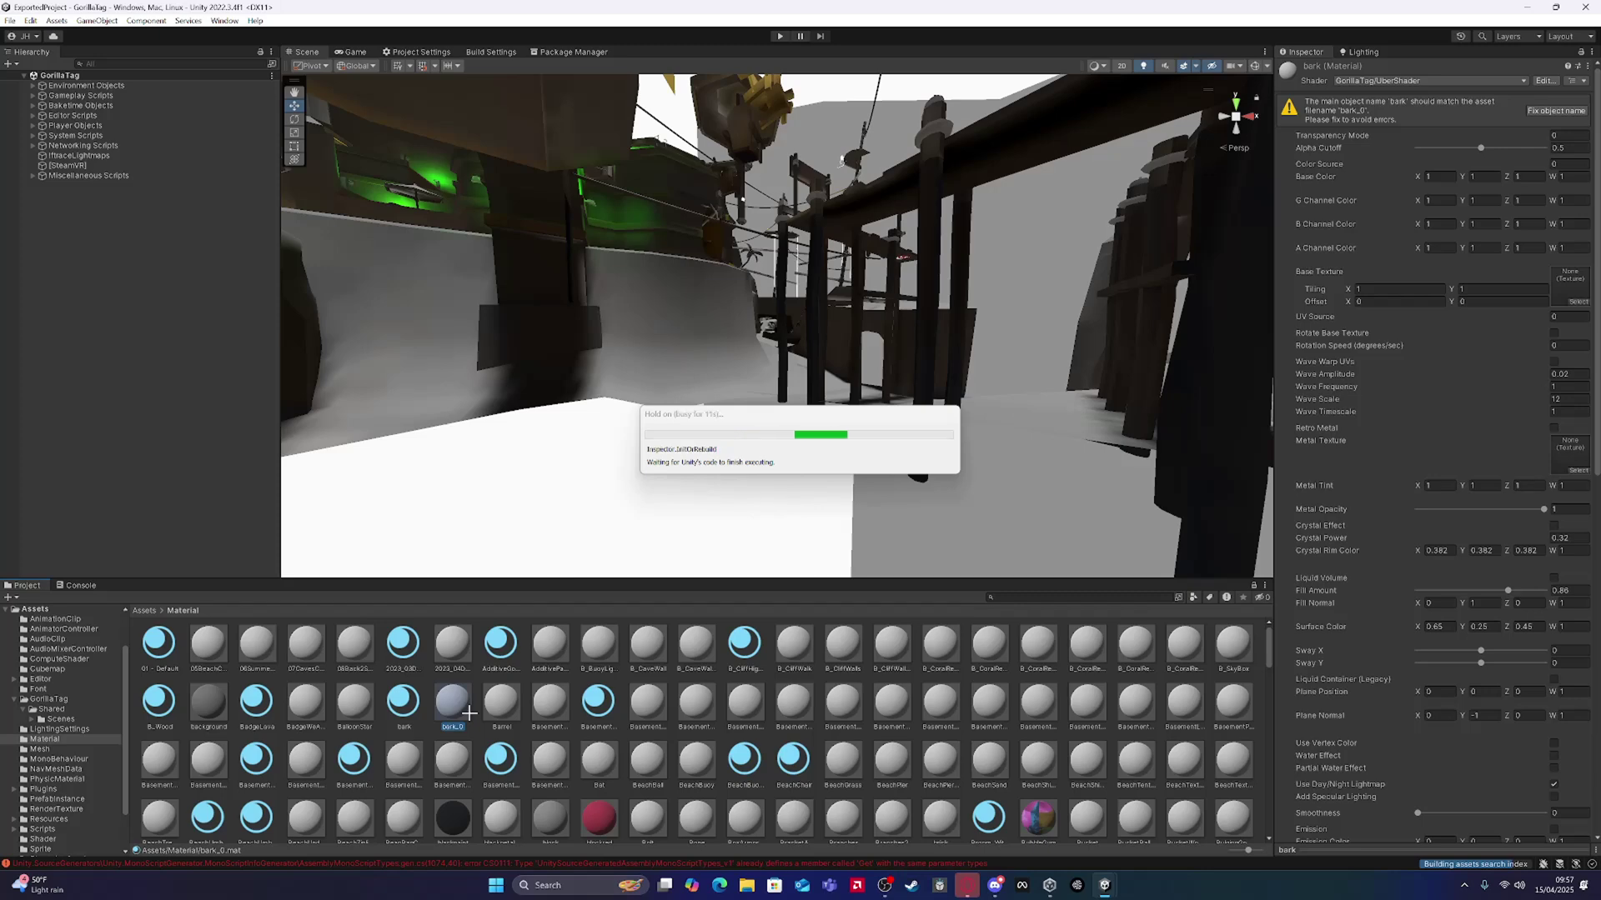
key(ctrl+a)
Step: Exclude the utopium font materials, the window materials and the transparent Summer material from the selection in the Material folder
scroll(1009, 658, down, 15)
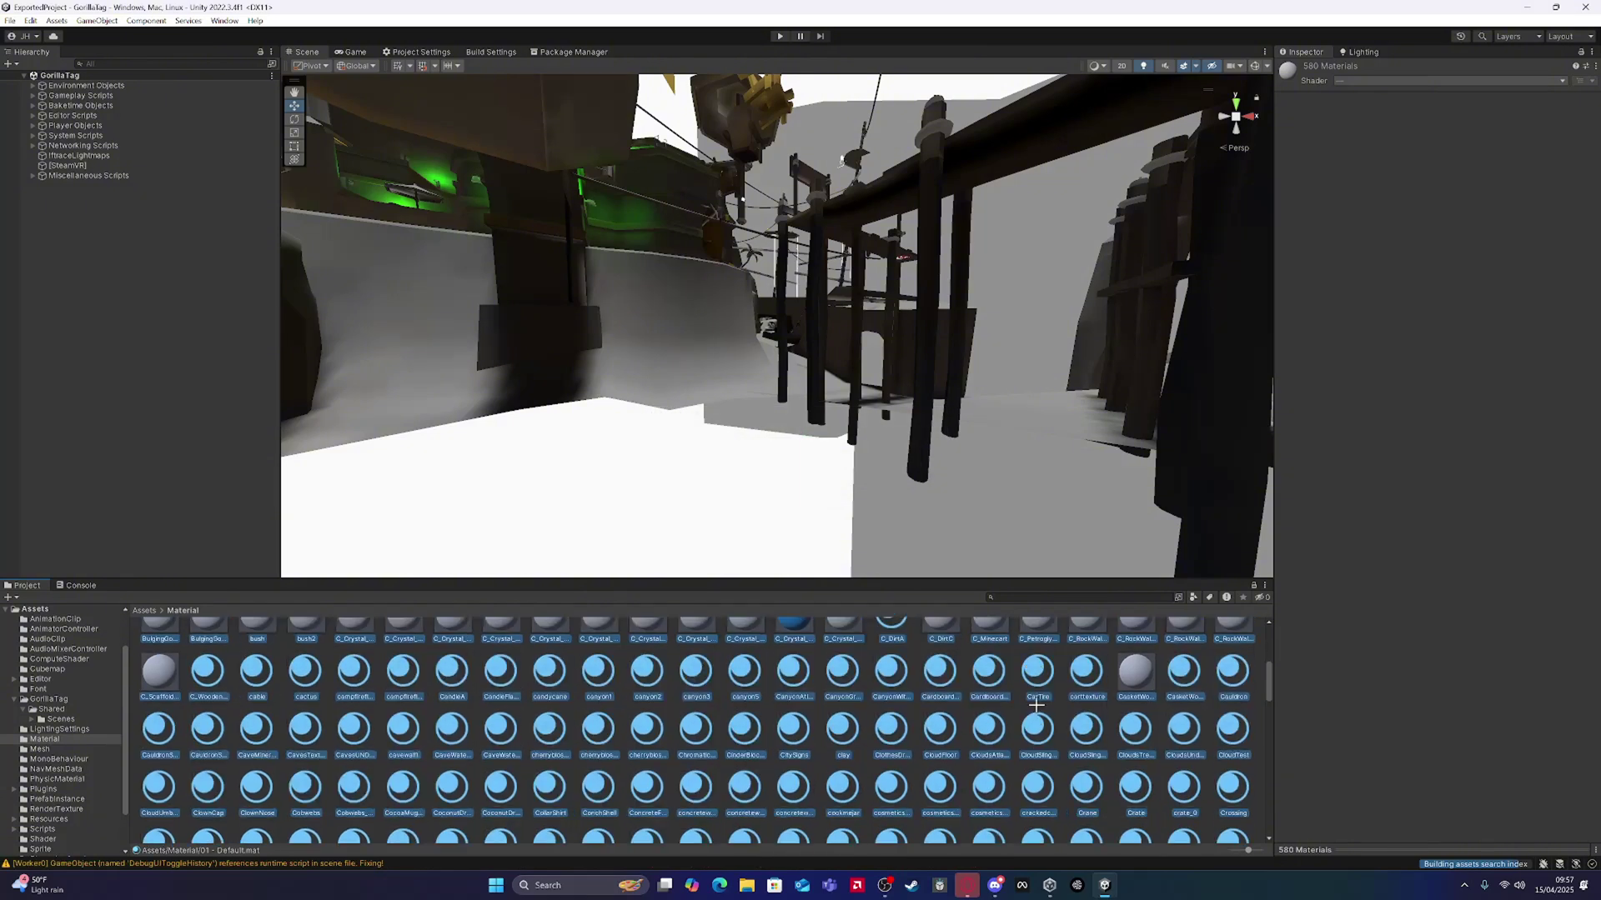
scroll(1056, 716, down, 10)
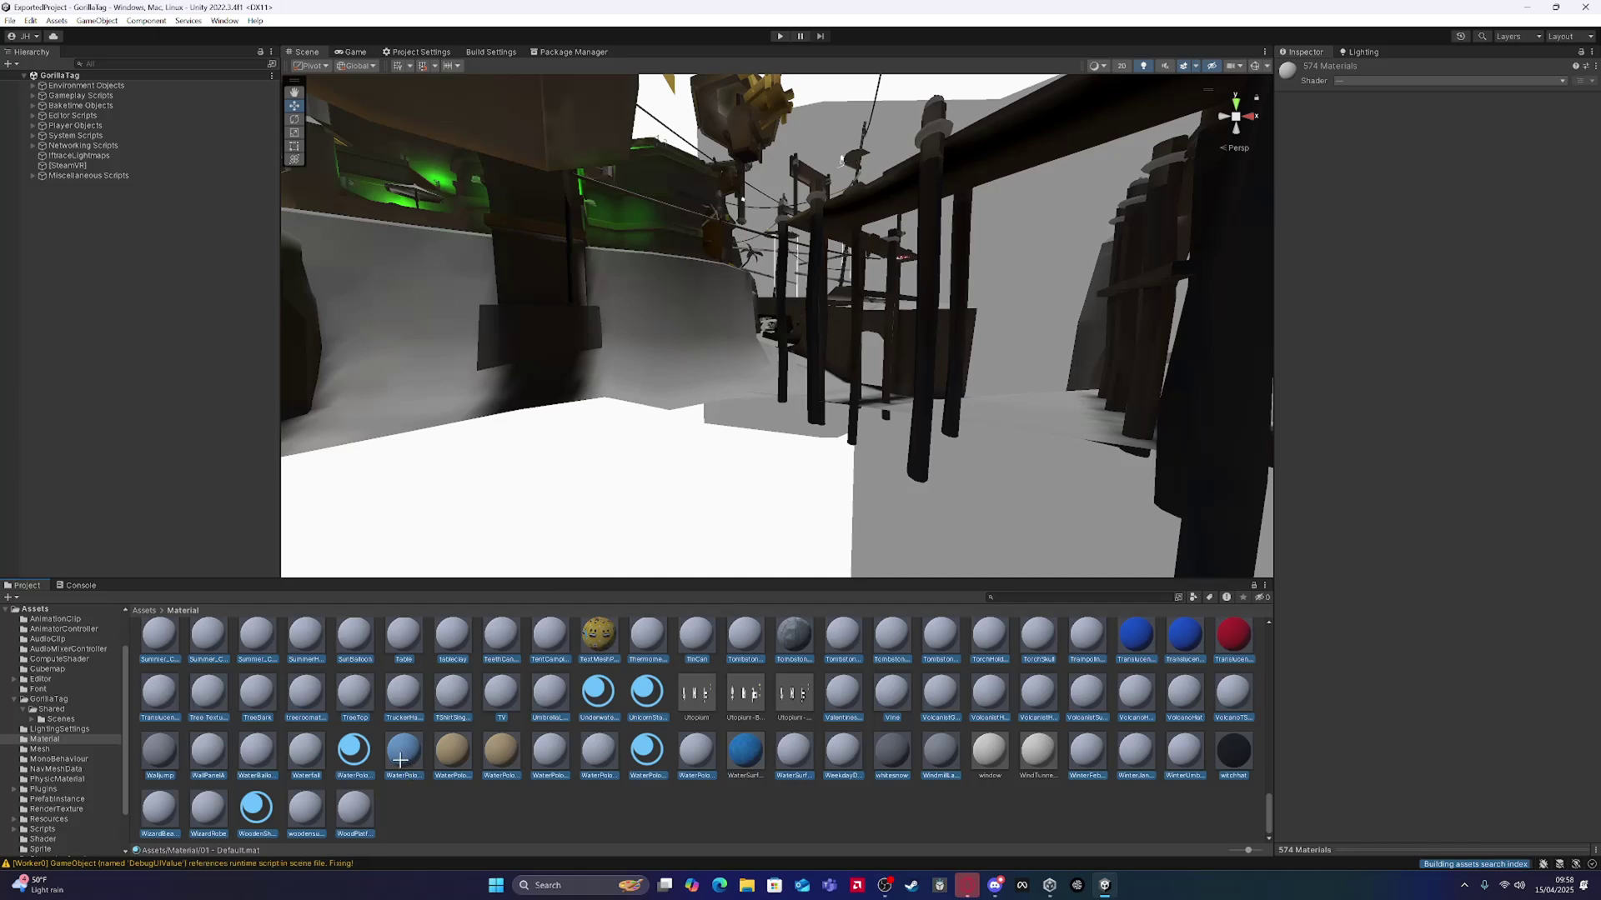
scroll(968, 737, up, 3)
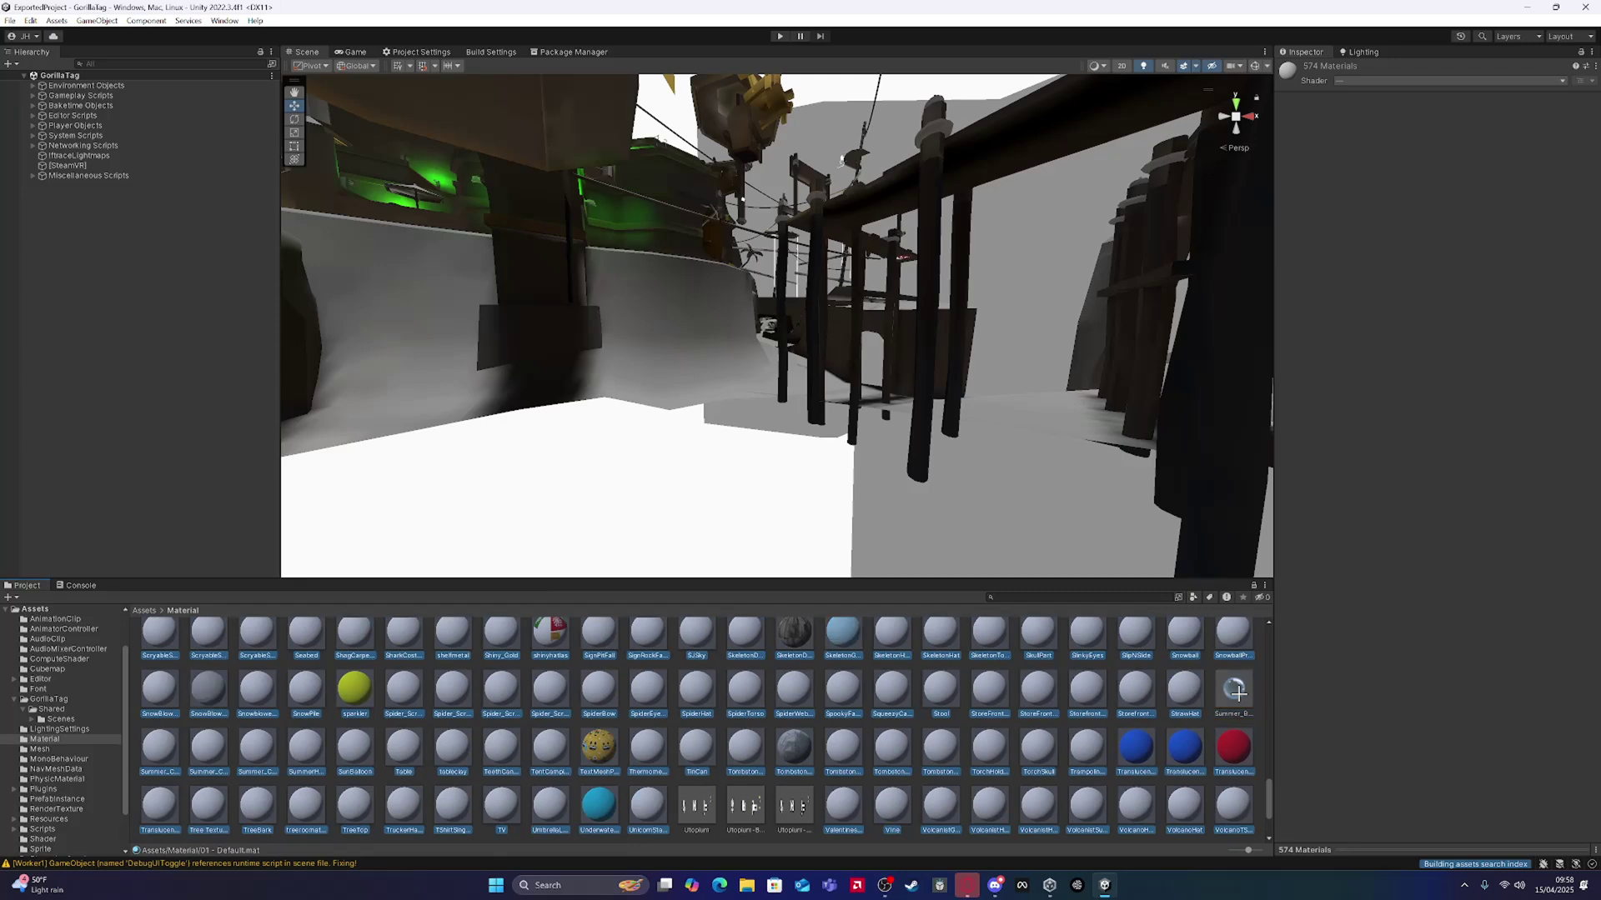
scroll(878, 742, up, 5)
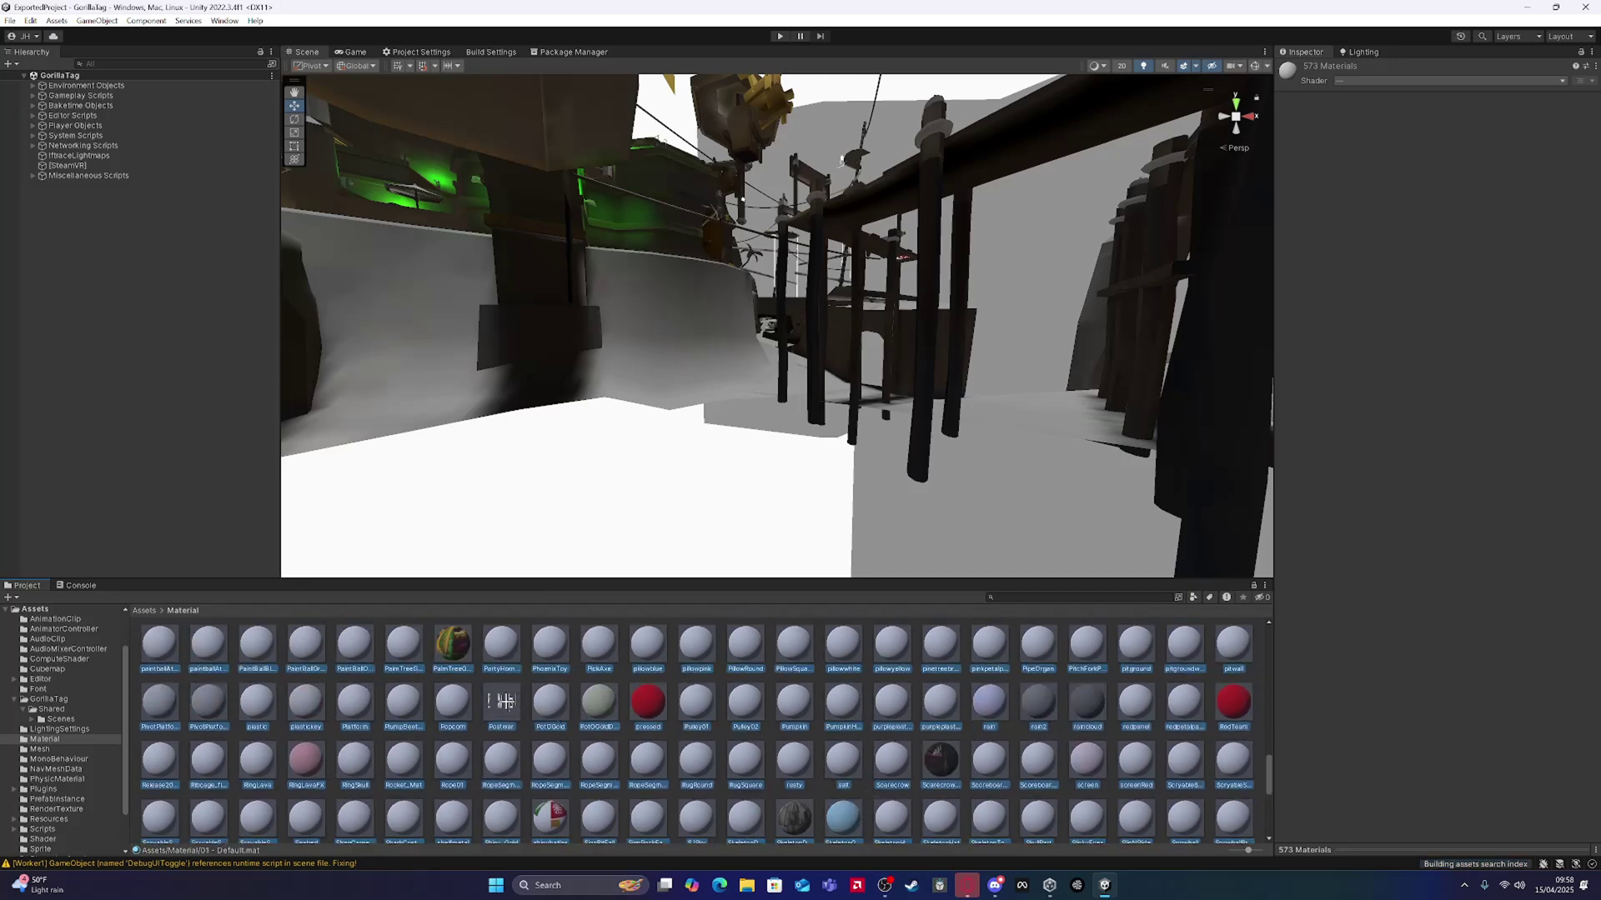
scroll(679, 725, up, 3)
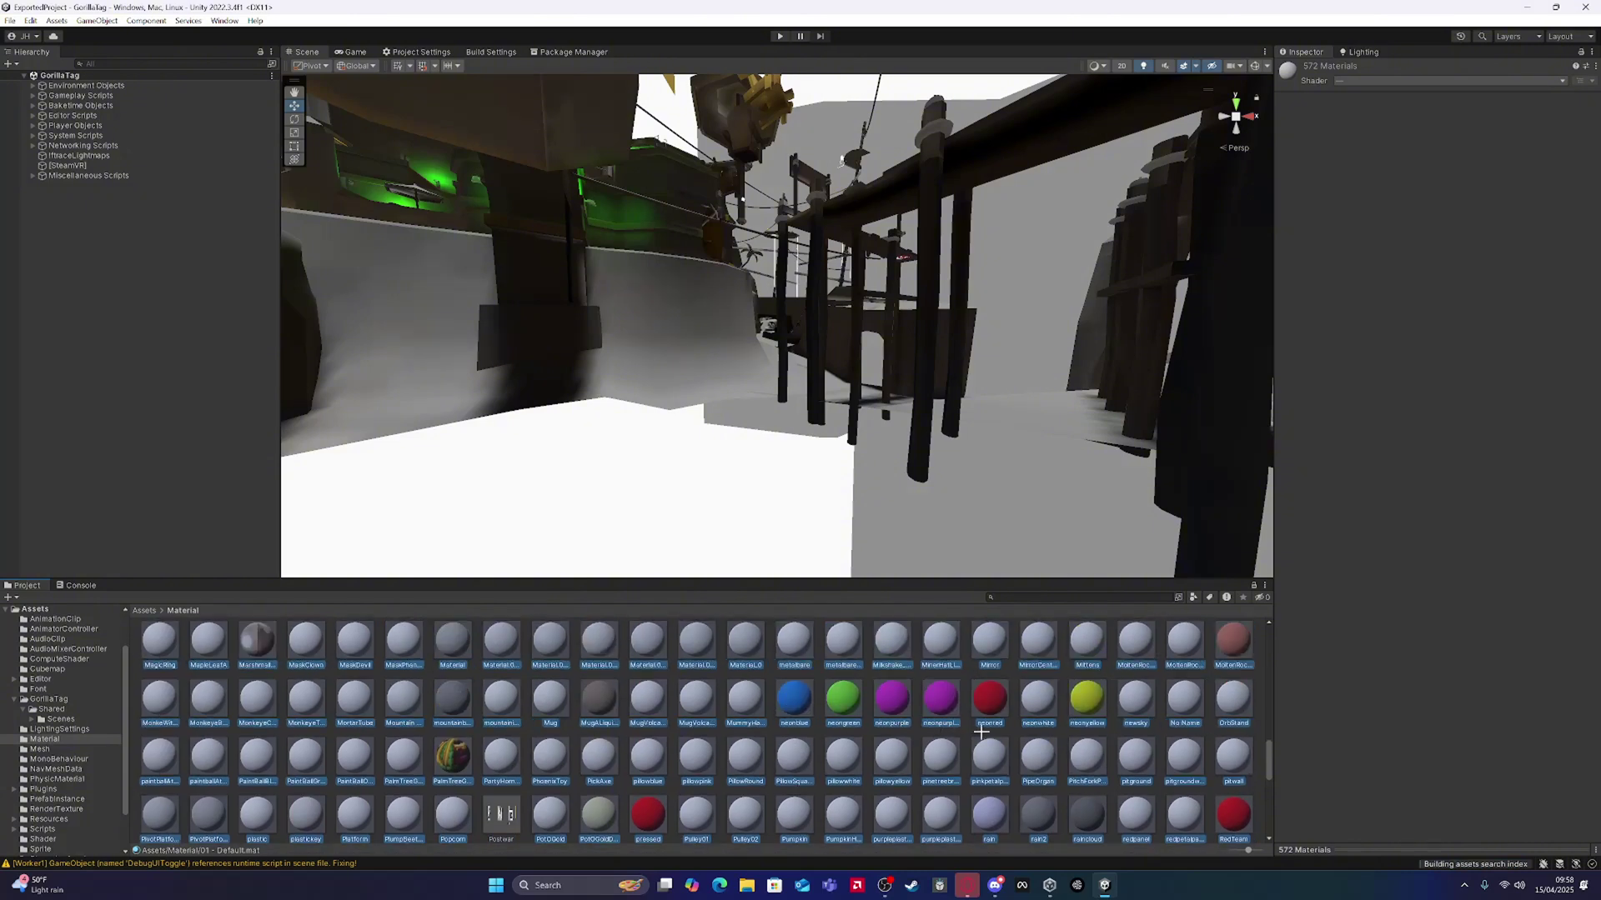
scroll(980, 731, up, 1)
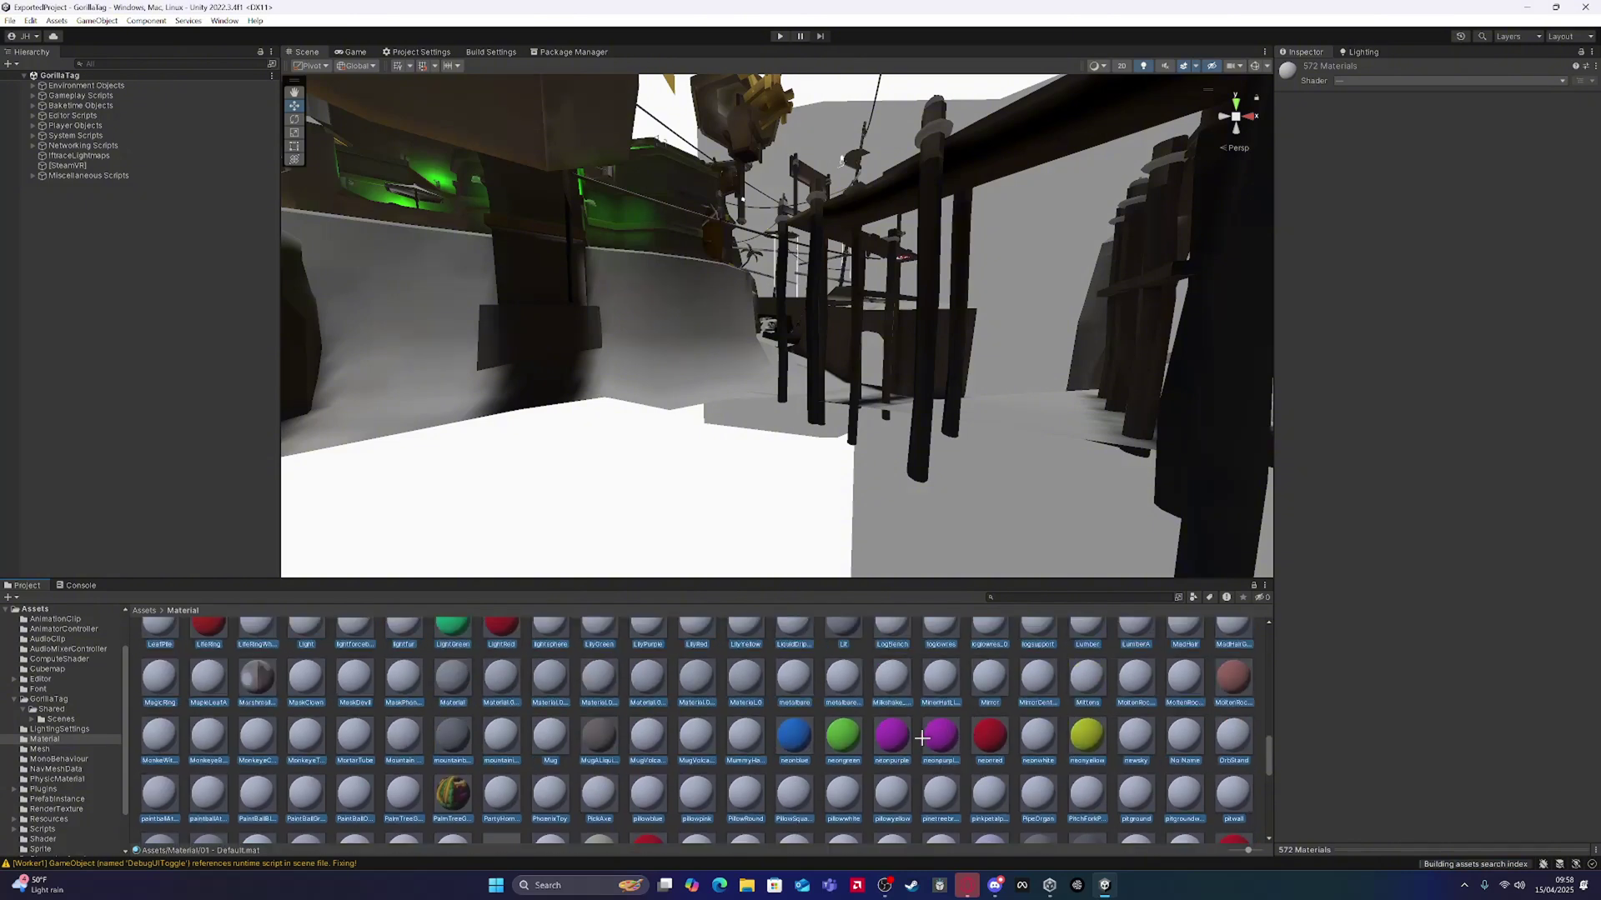
Step: Exclude the neon blue, green, both purple, red and white materials from the multi-material selection
ctrl+click(799, 735)
ctrl+click(843, 735)
ctrl+click(891, 735)
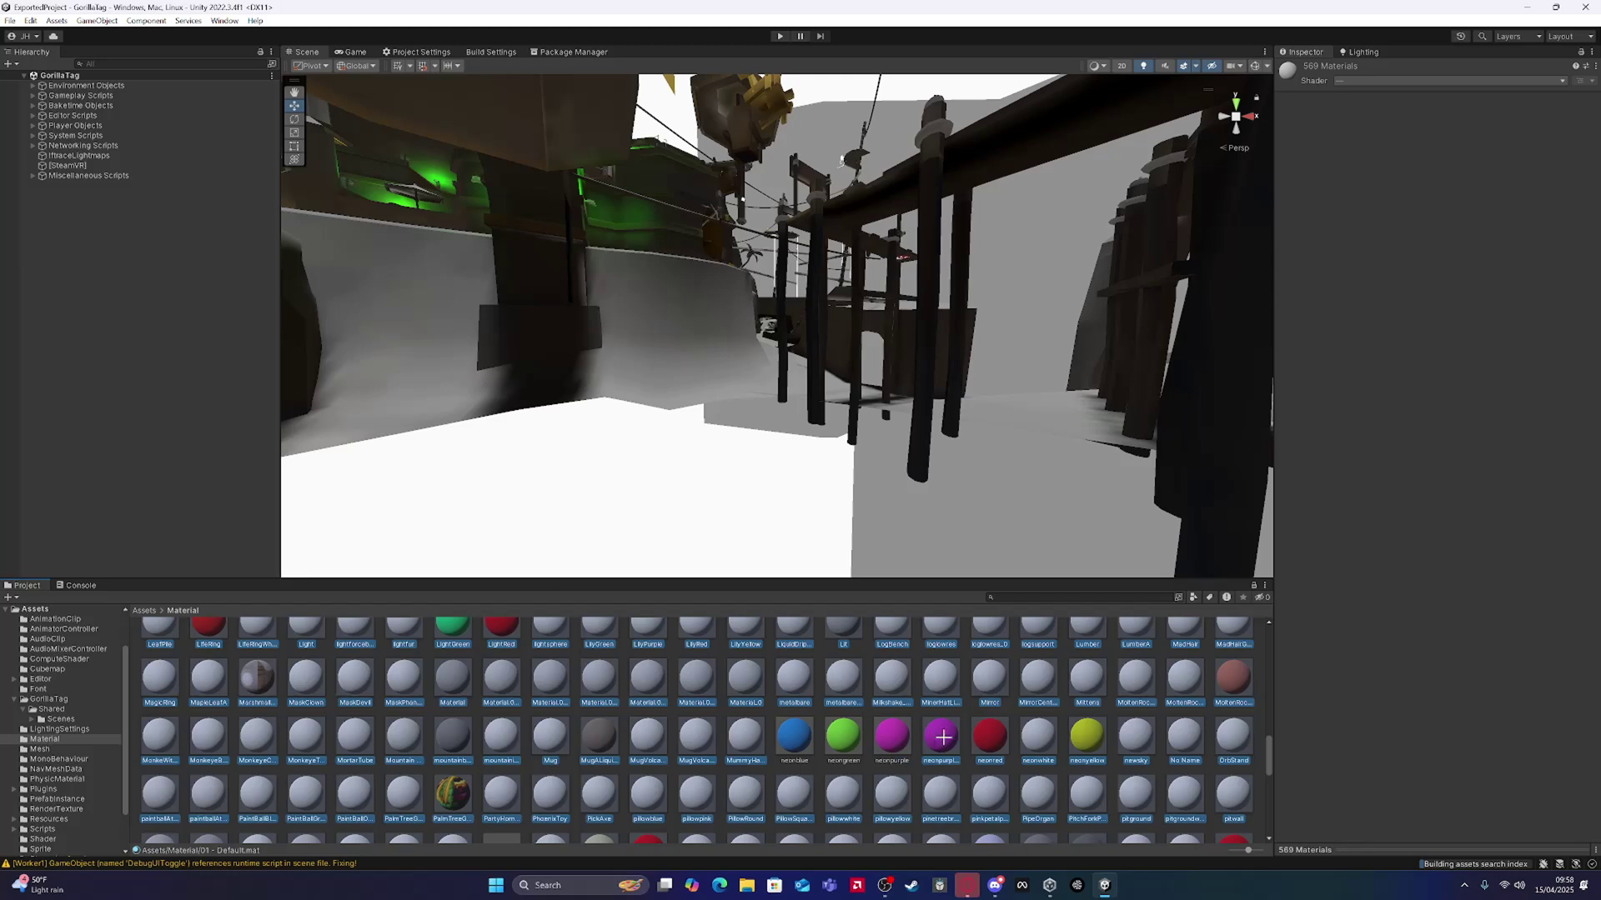
ctrl+click(943, 736)
ctrl+click(990, 735)
ctrl+click(1038, 735)
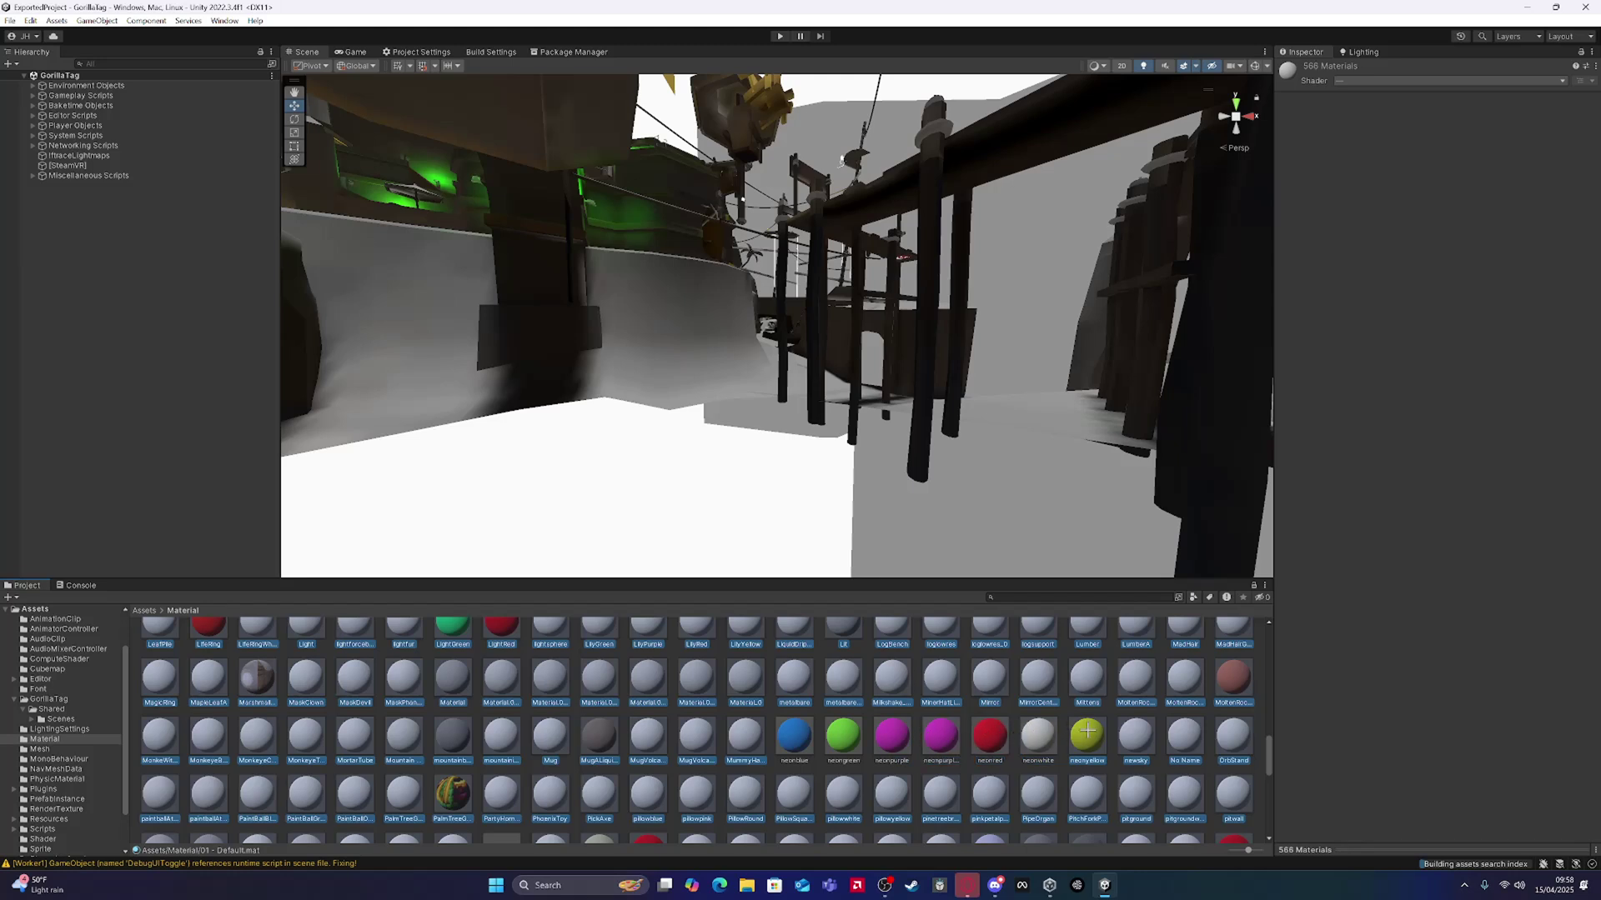
Step: Undo the accidental clearing of the multi-material selection
scroll(754, 750, up, 2)
click(524, 693)
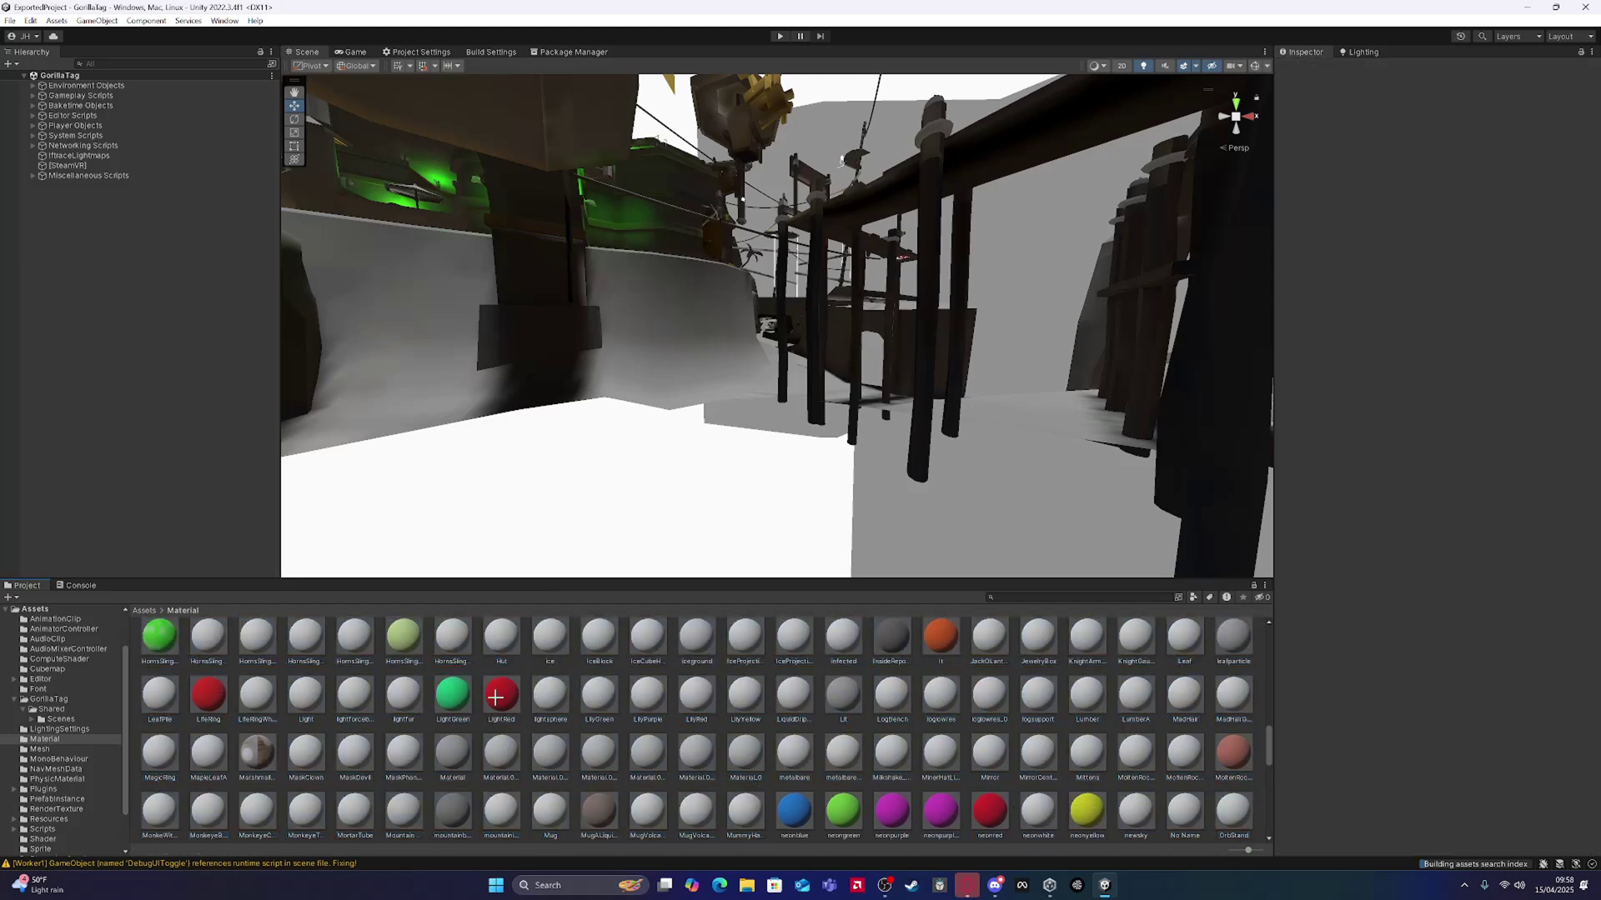
key(ctrl+a)
scroll(500, 700, down, 3)
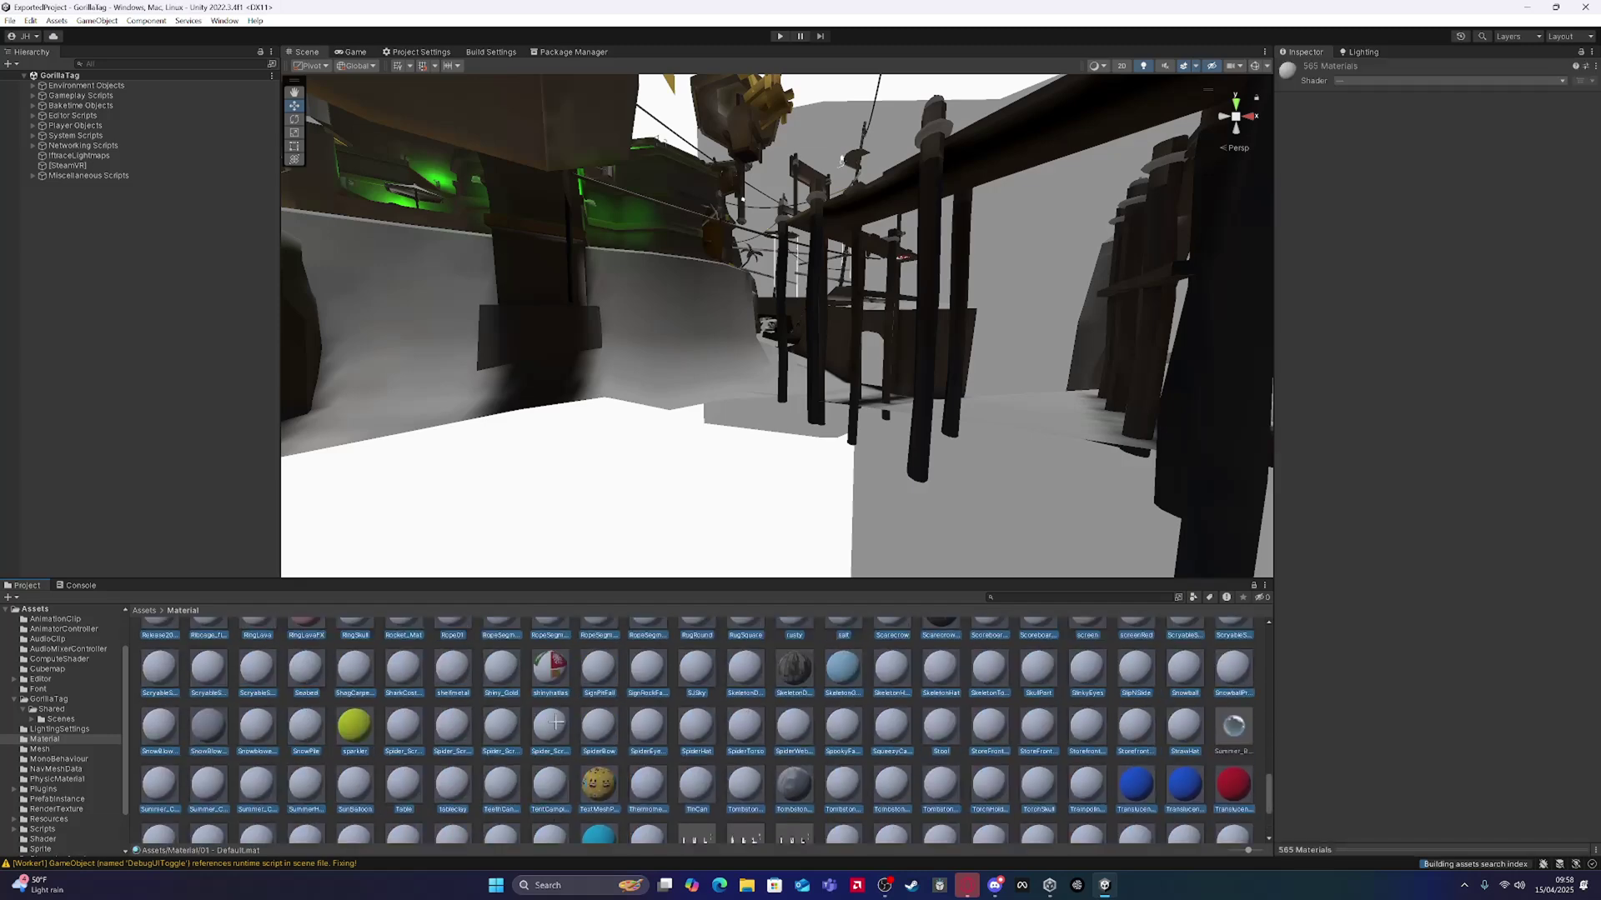
scroll(521, 708, up, 2)
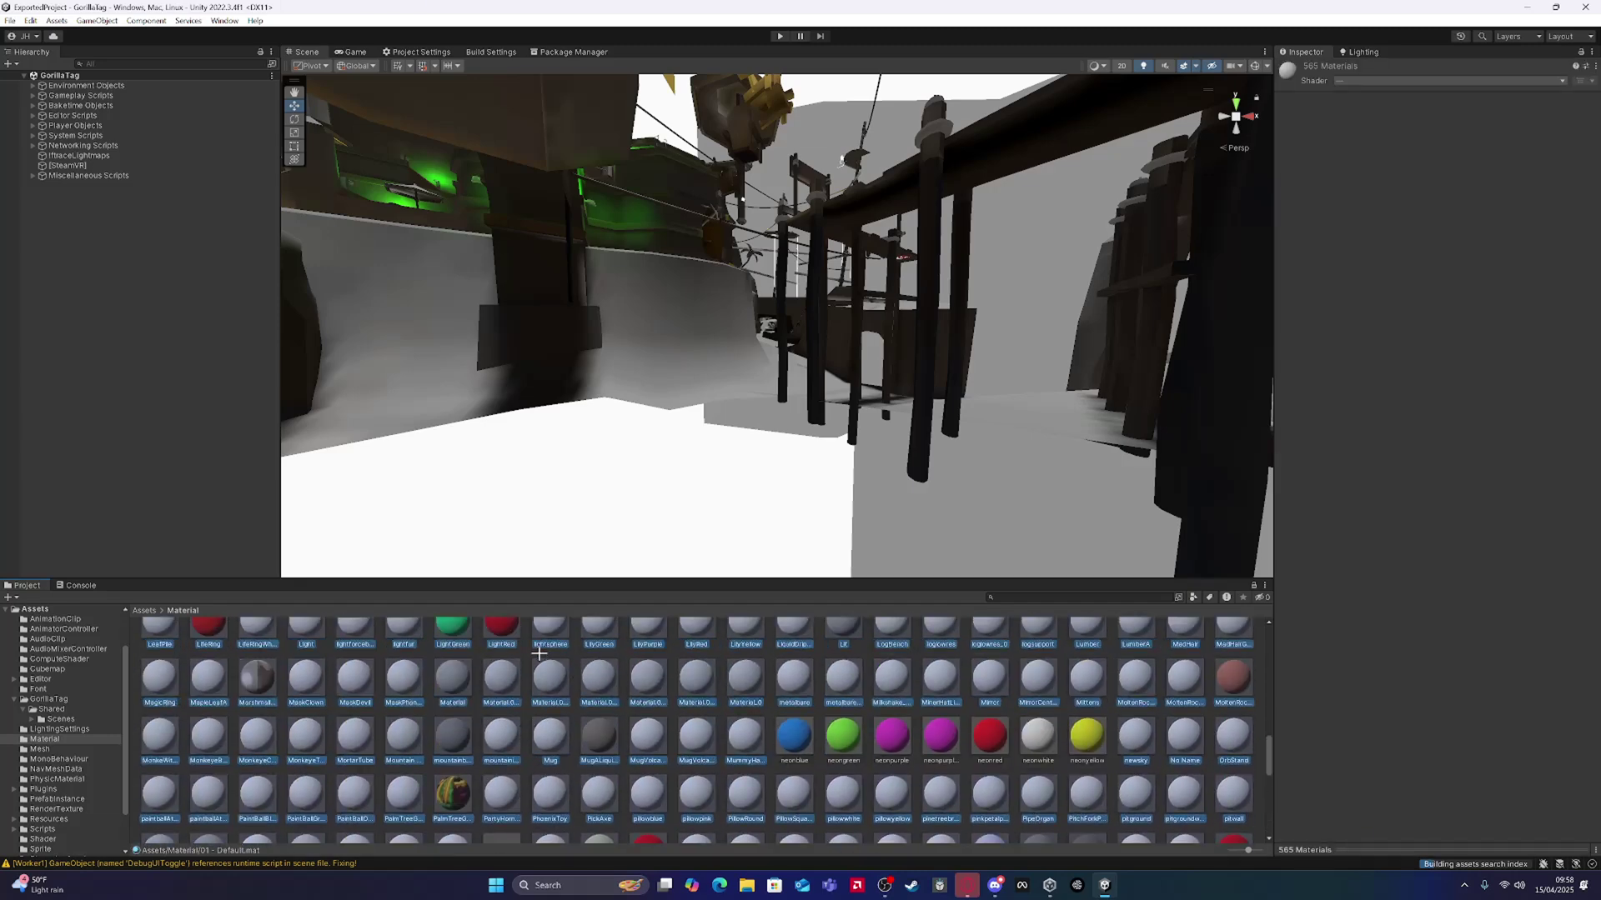
Step: Exclude LightRed, LightGreen, It, Infected, the dark material beside Infected, and Glass from the material selection
scroll(540, 654, up, 1)
ctrl+click(501, 704)
ctrl+click(453, 699)
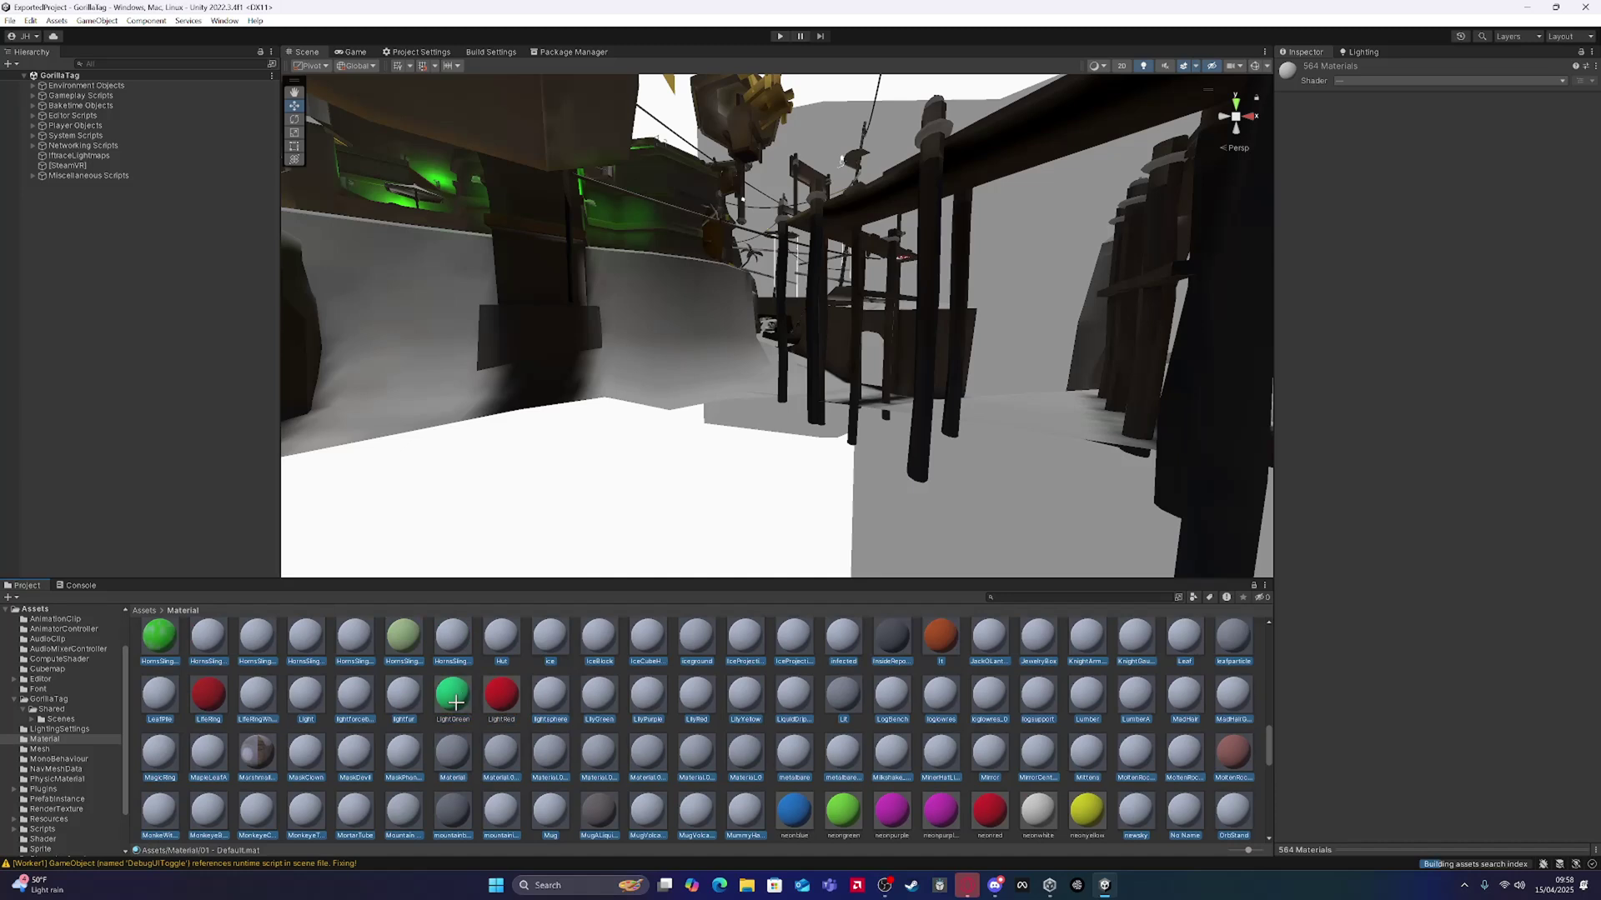
scroll(344, 741, up, 1)
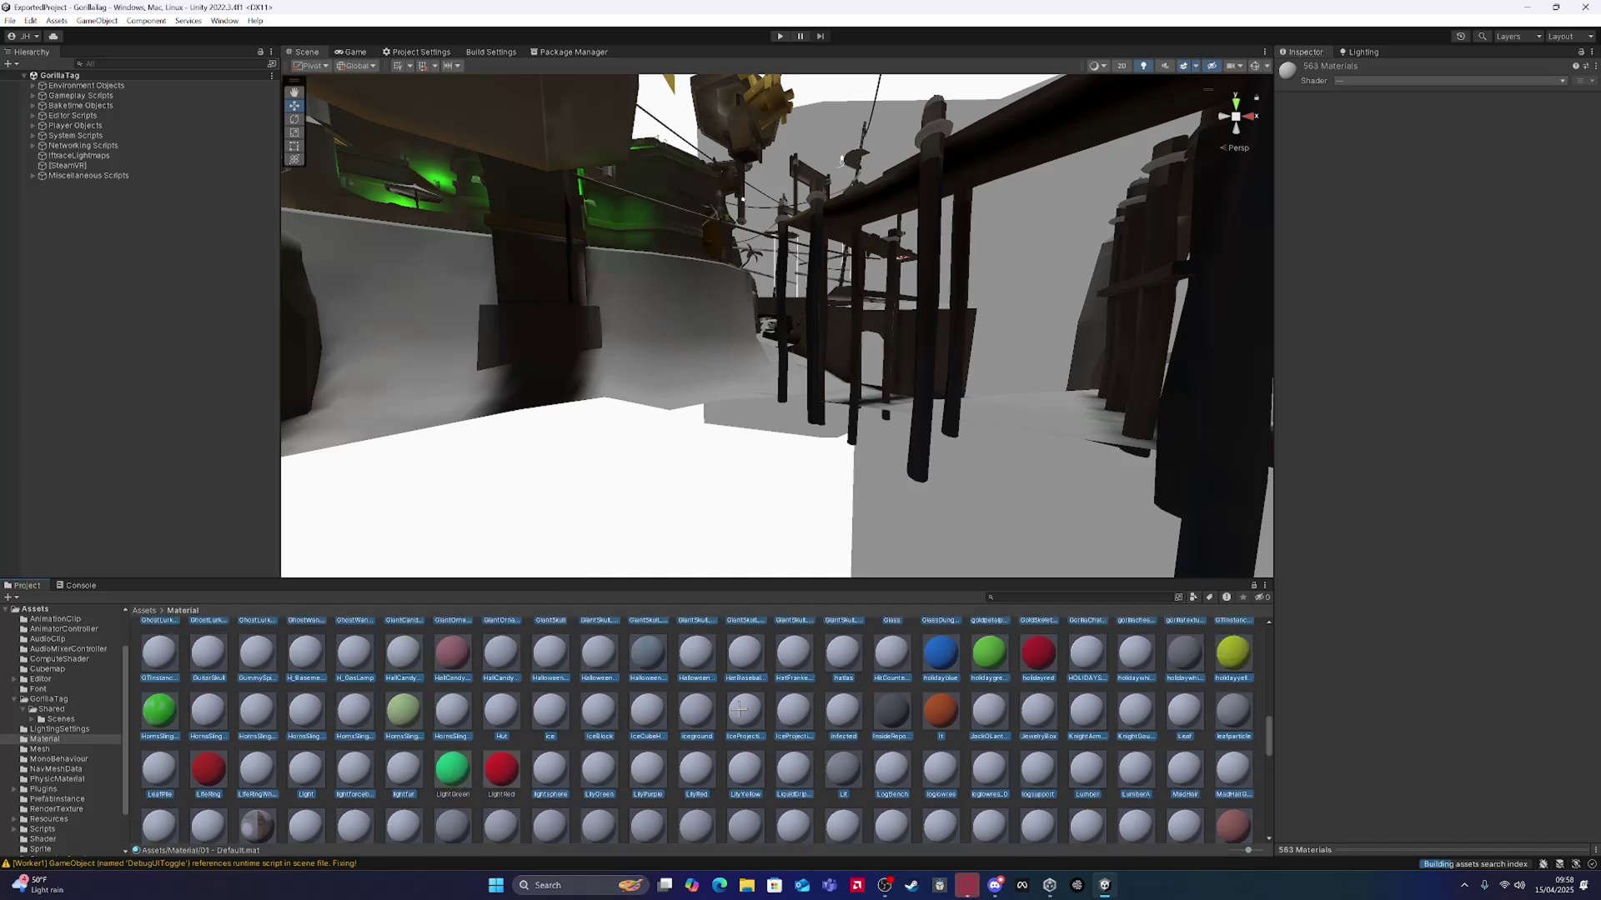
ctrl+click(865, 715)
ctrl+click(892, 711)
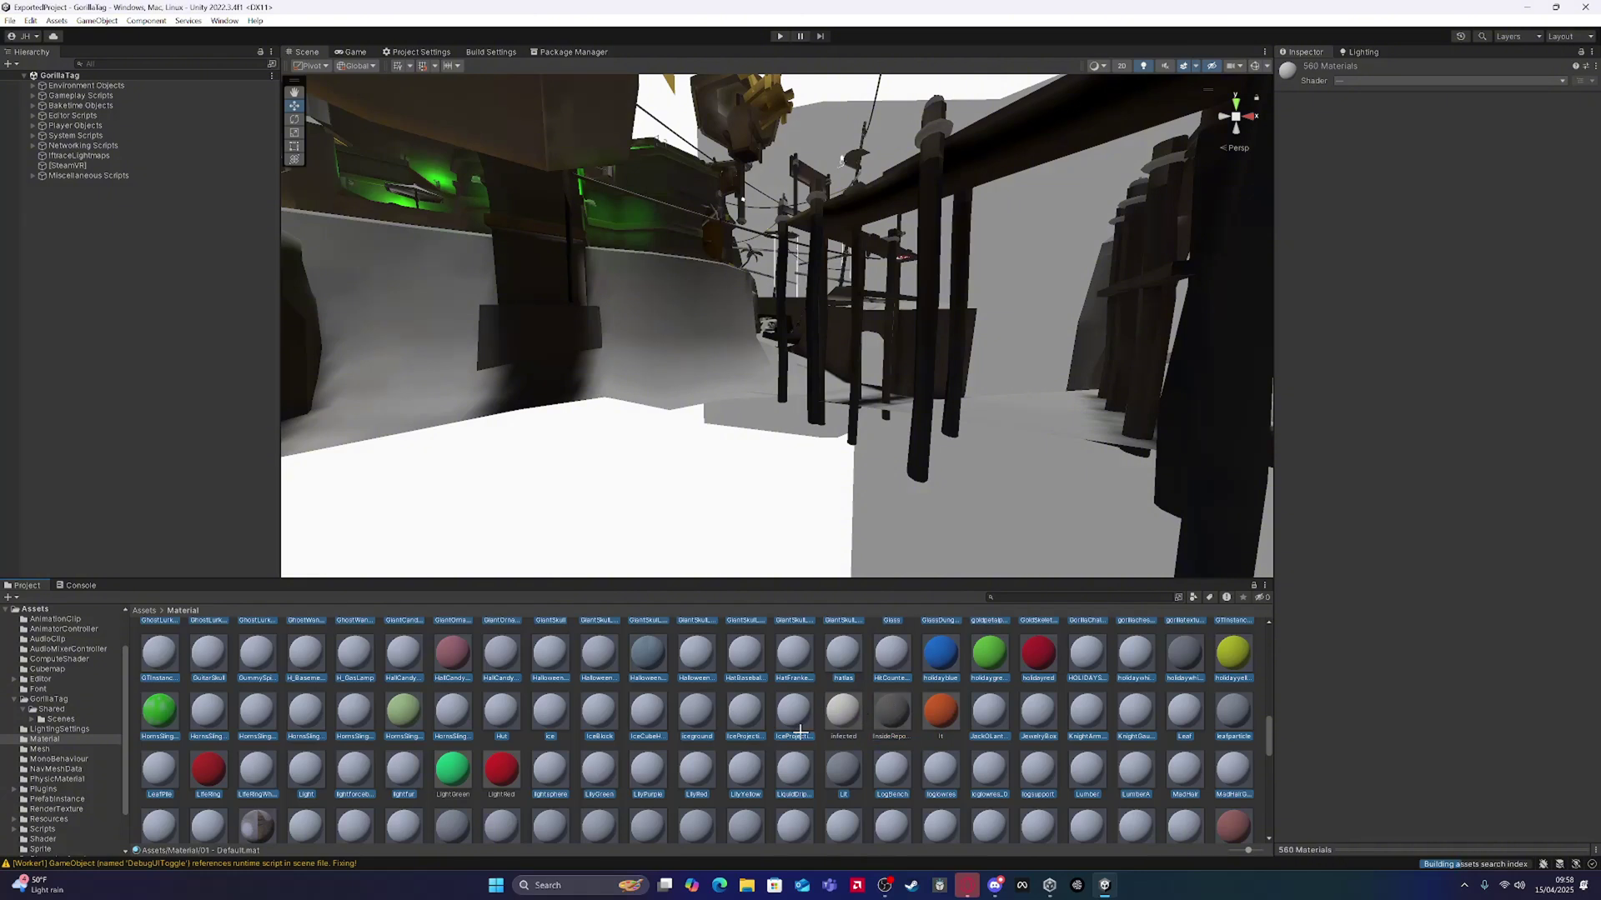
scroll(1003, 705, up, 2)
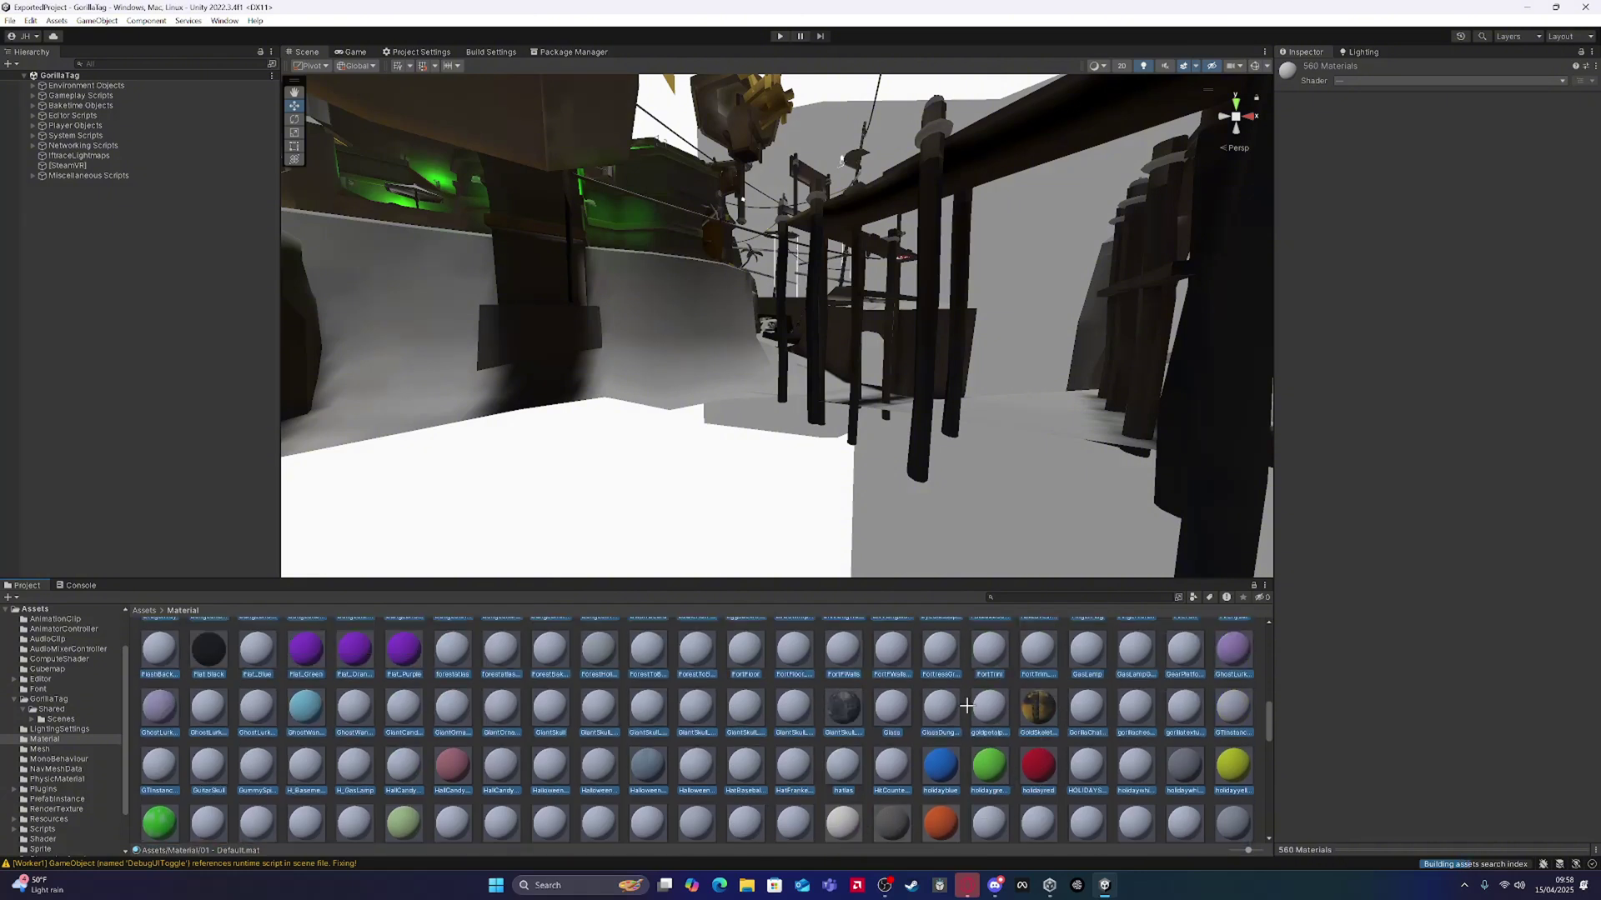
ctrl+click(885, 706)
Step: Exclude the dark grey darkfur and darkfurUp materials from the multi-material selection in the Material folder
scroll(1058, 754, up, 1)
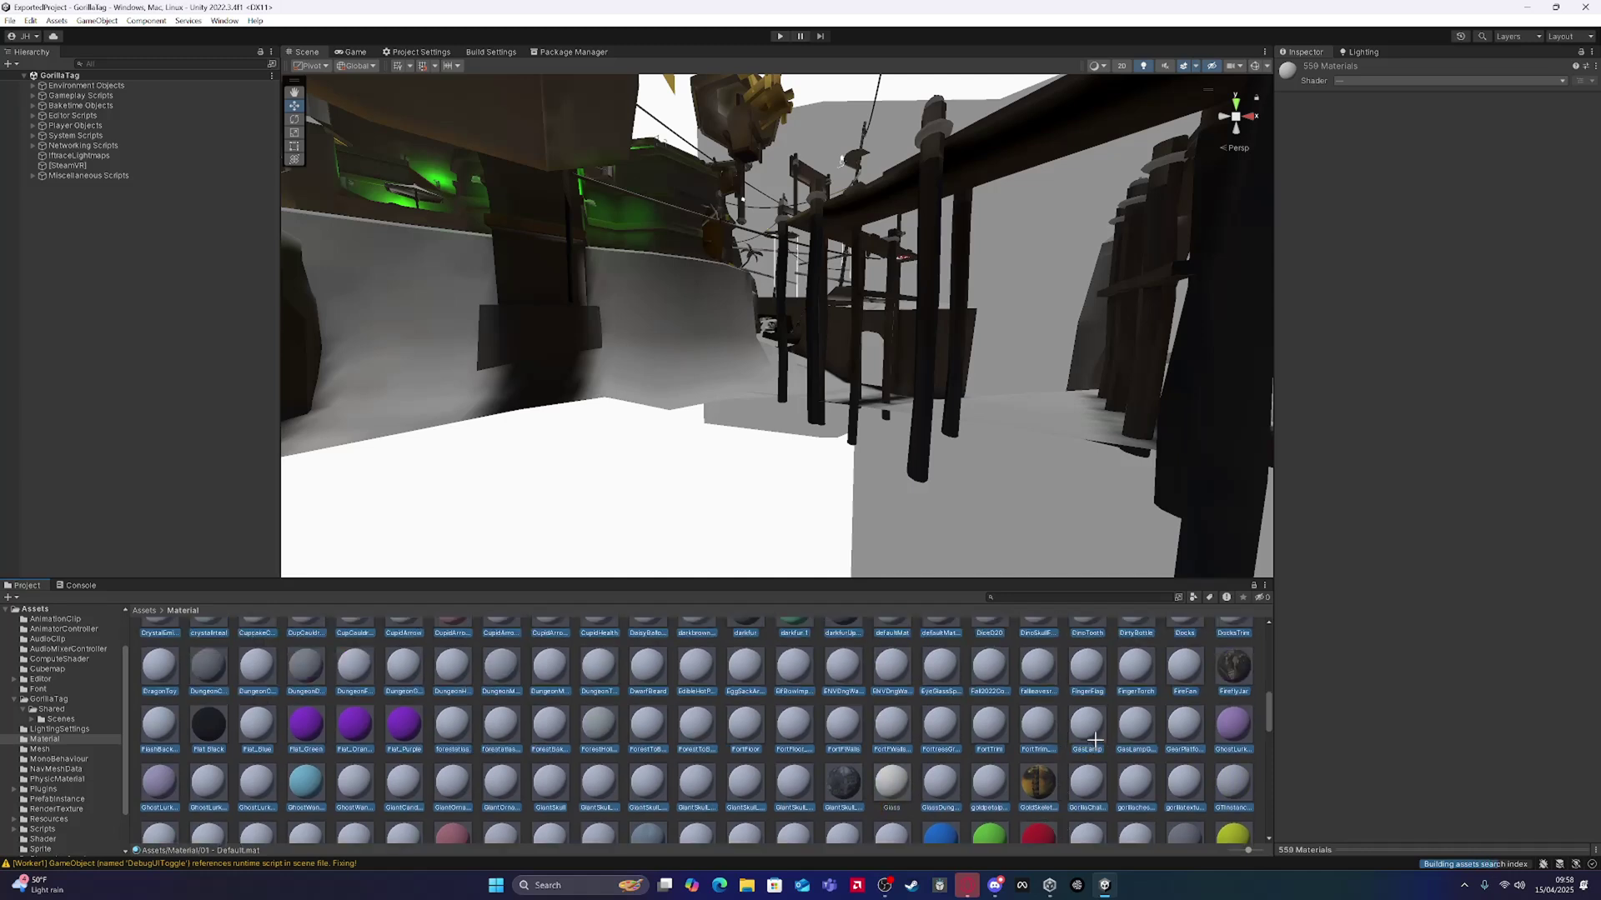
scroll(1097, 731, up, 1)
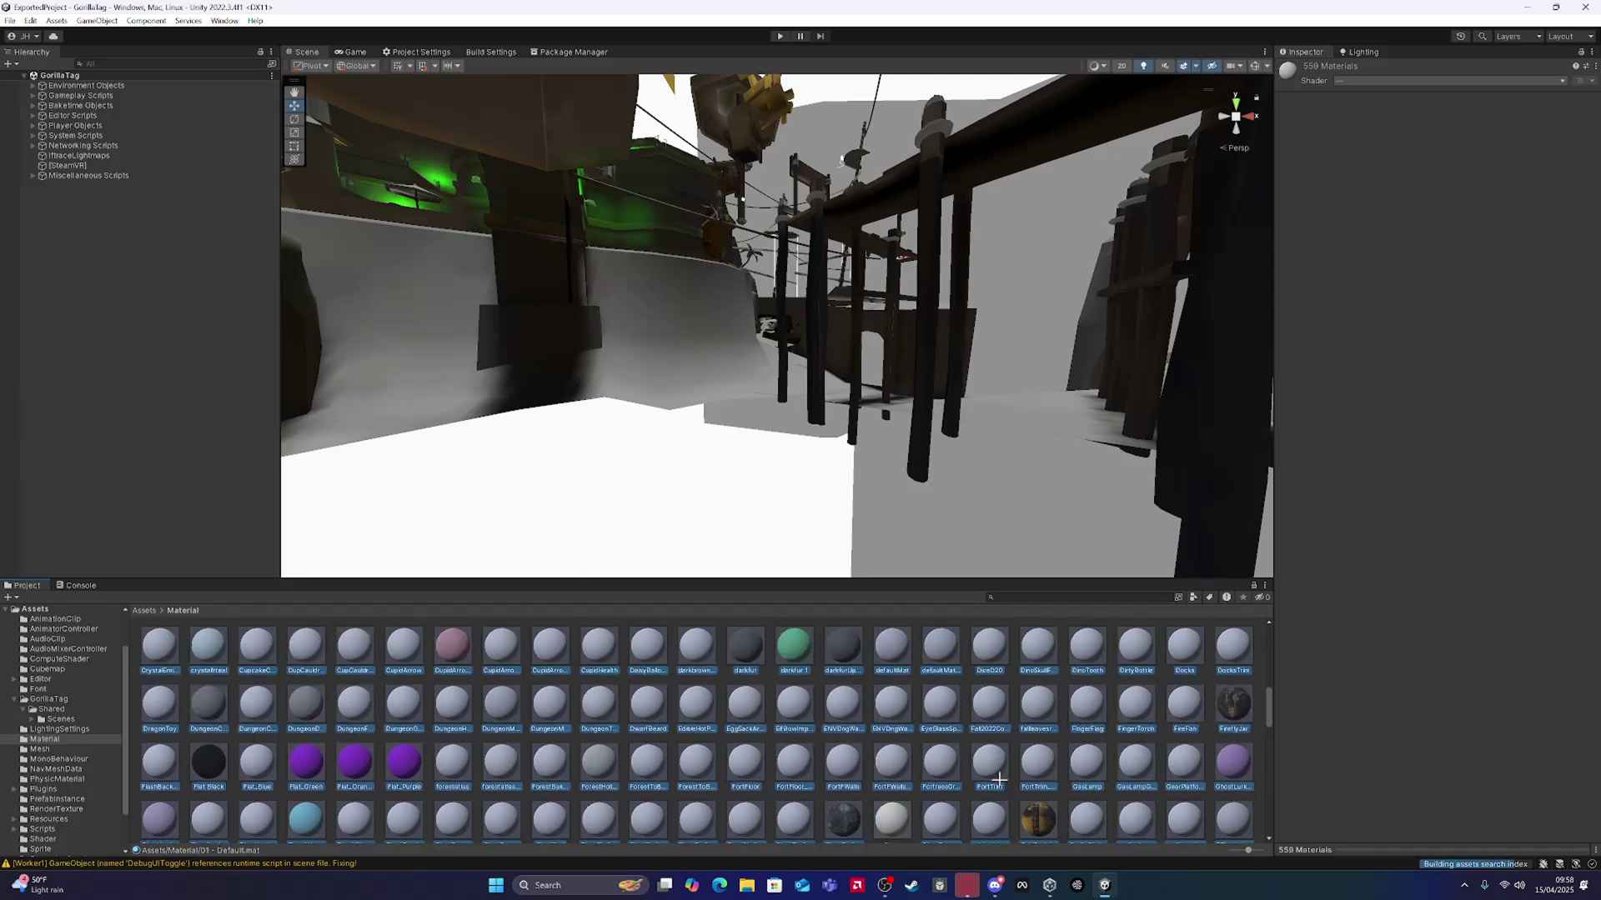
scroll(805, 784, up, 2)
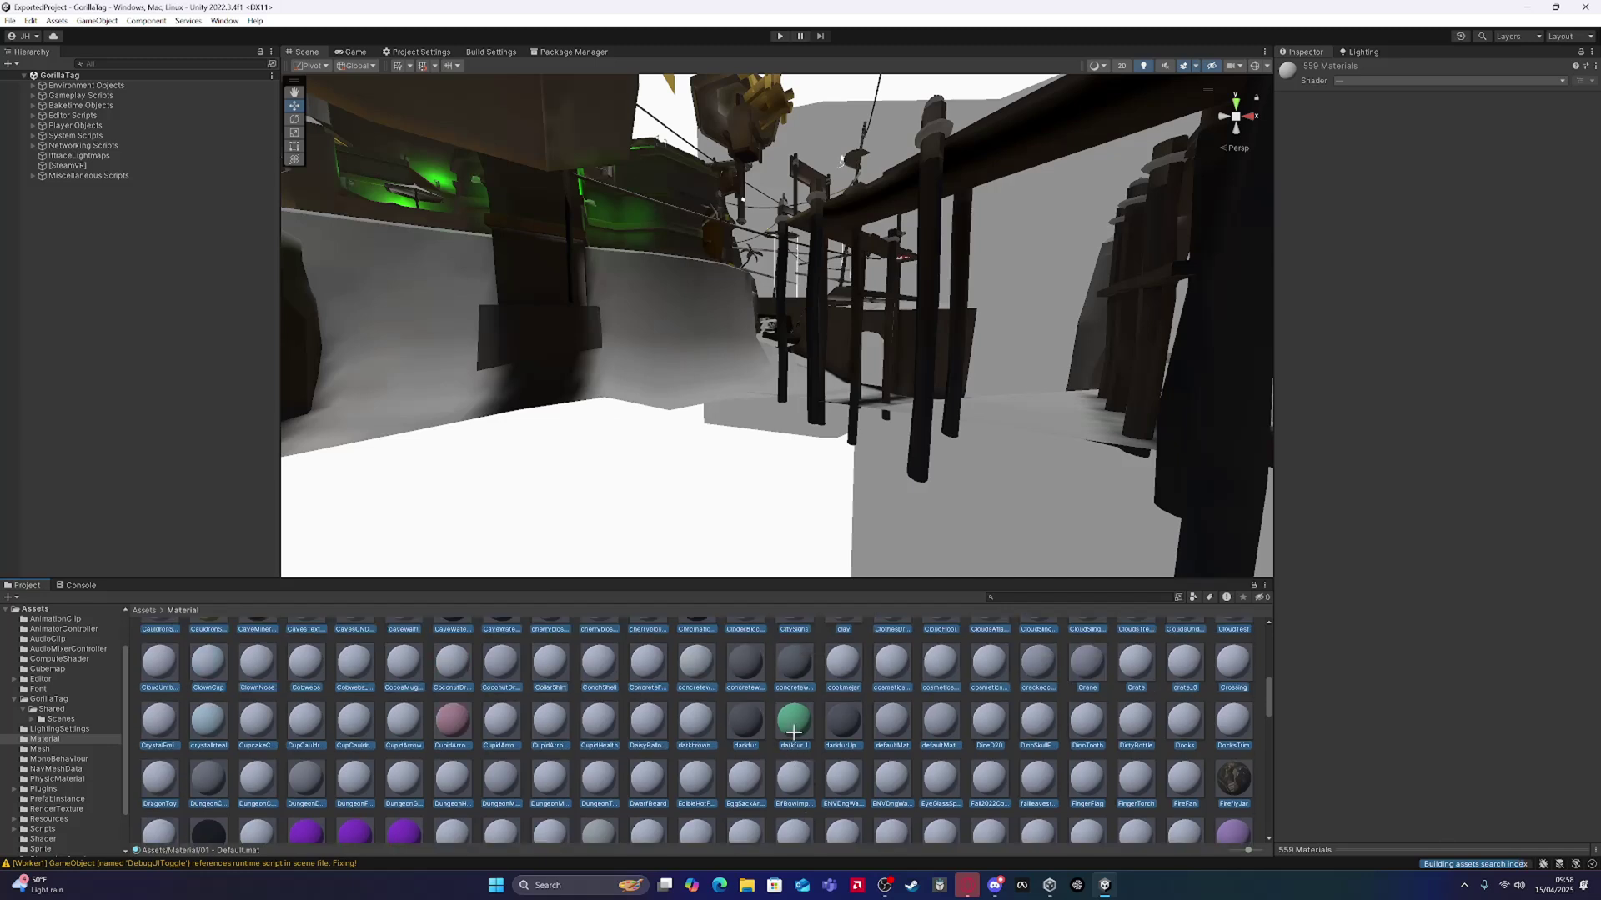
ctrl+click(752, 731)
ctrl+click(845, 723)
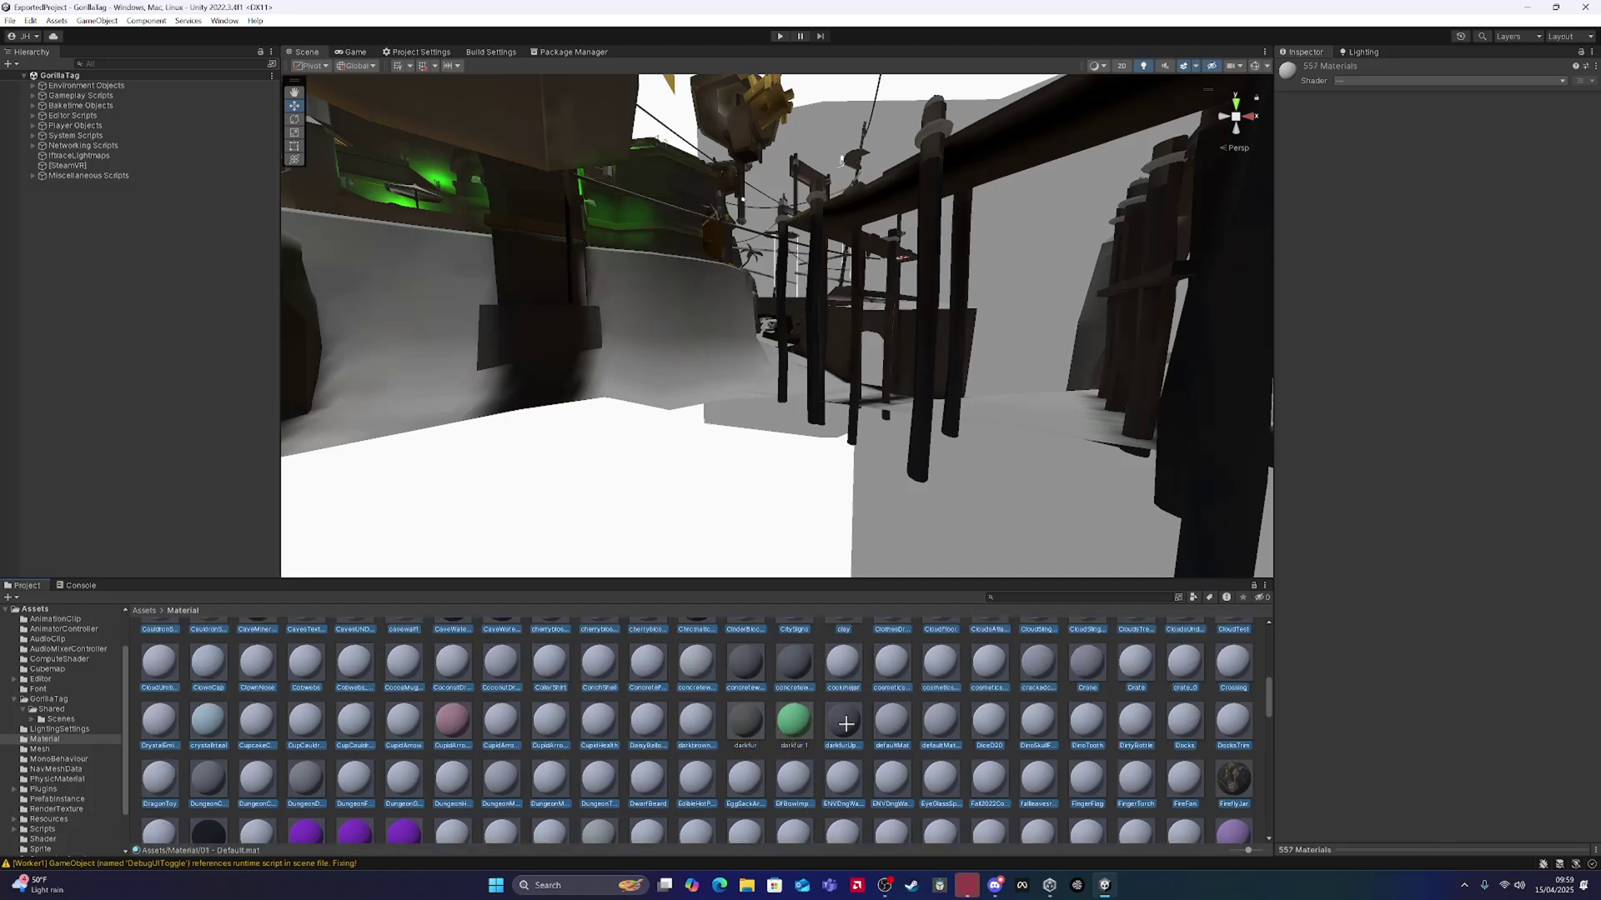
ctrl+click(838, 728)
Step: Check the remaining selected materials and assign them all the GorillaTag/NooberShader shader
scroll(325, 712, up, 1)
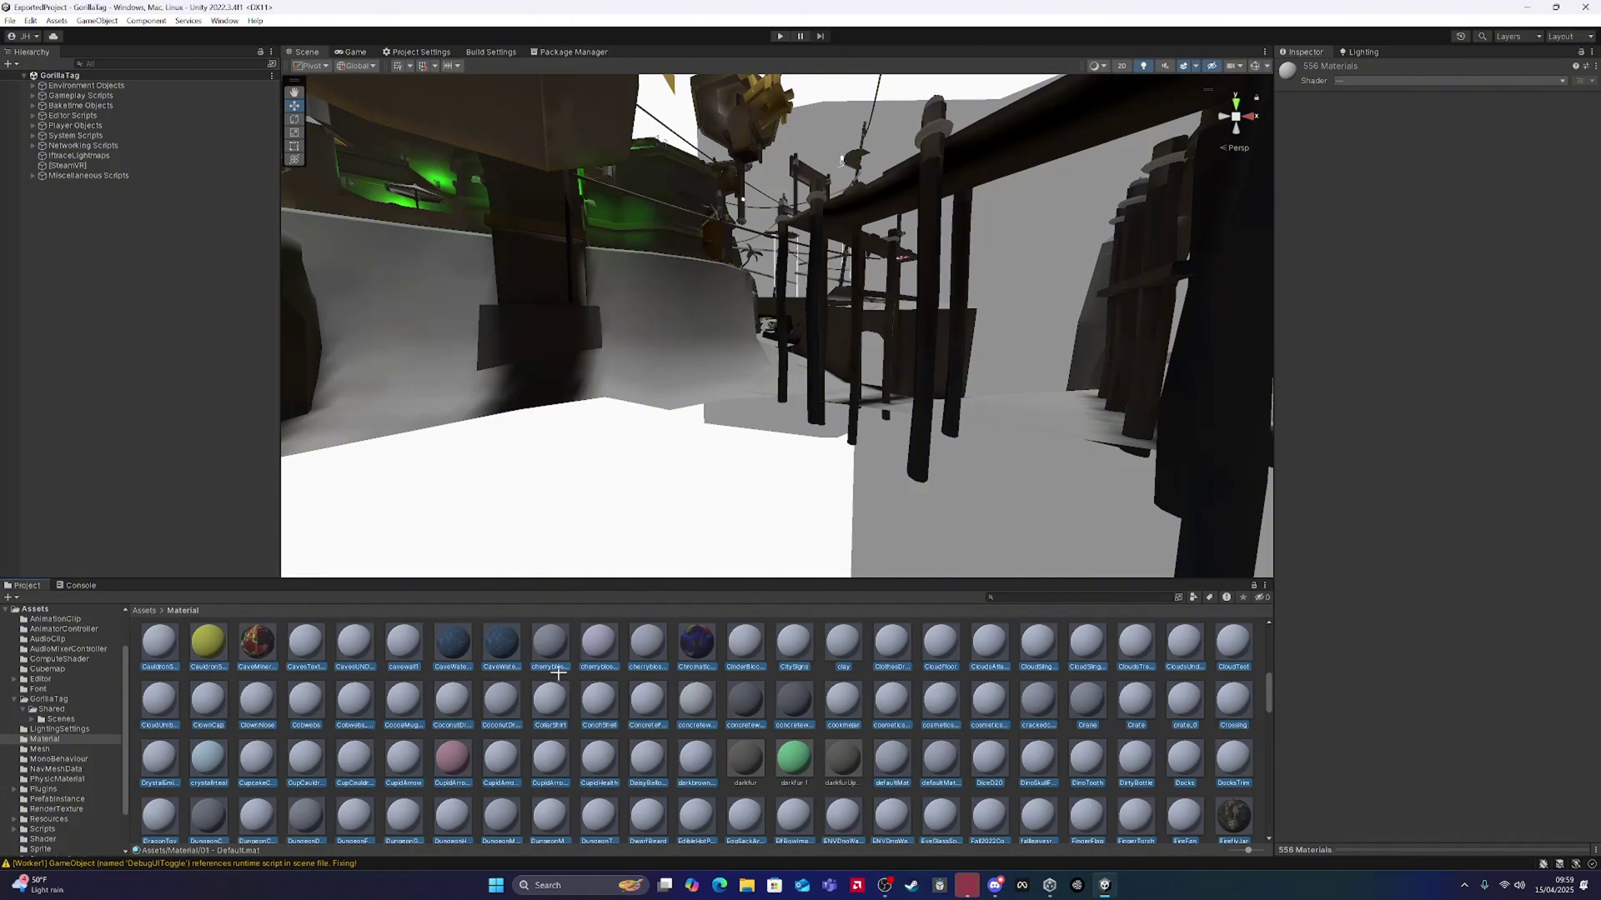
scroll(1208, 706, up, 2)
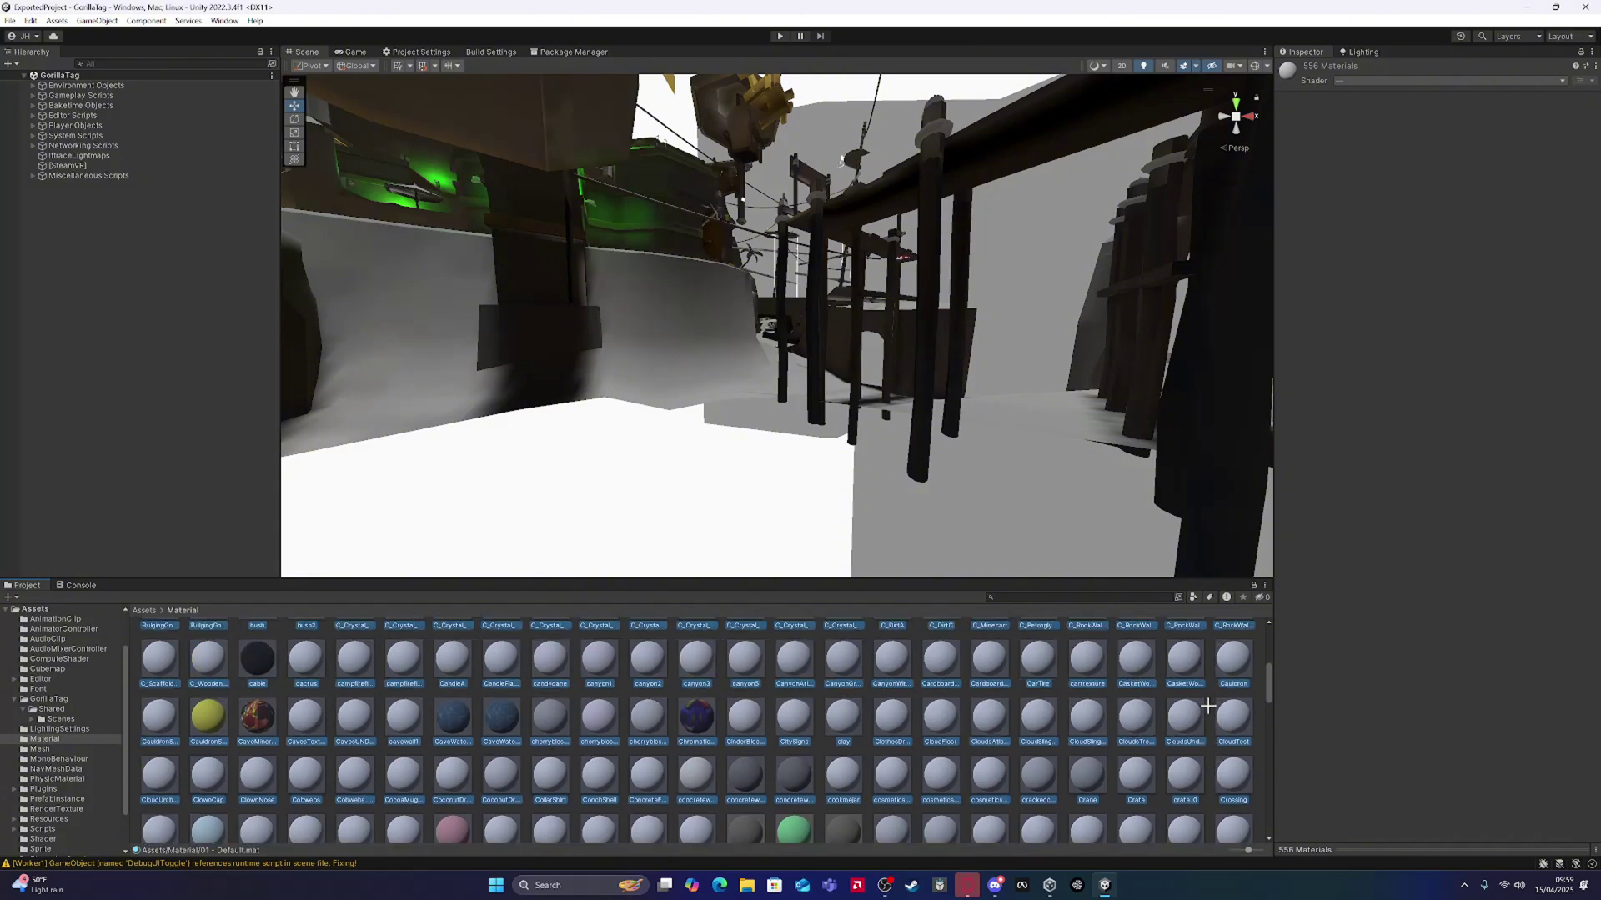
scroll(800, 792, up, 3)
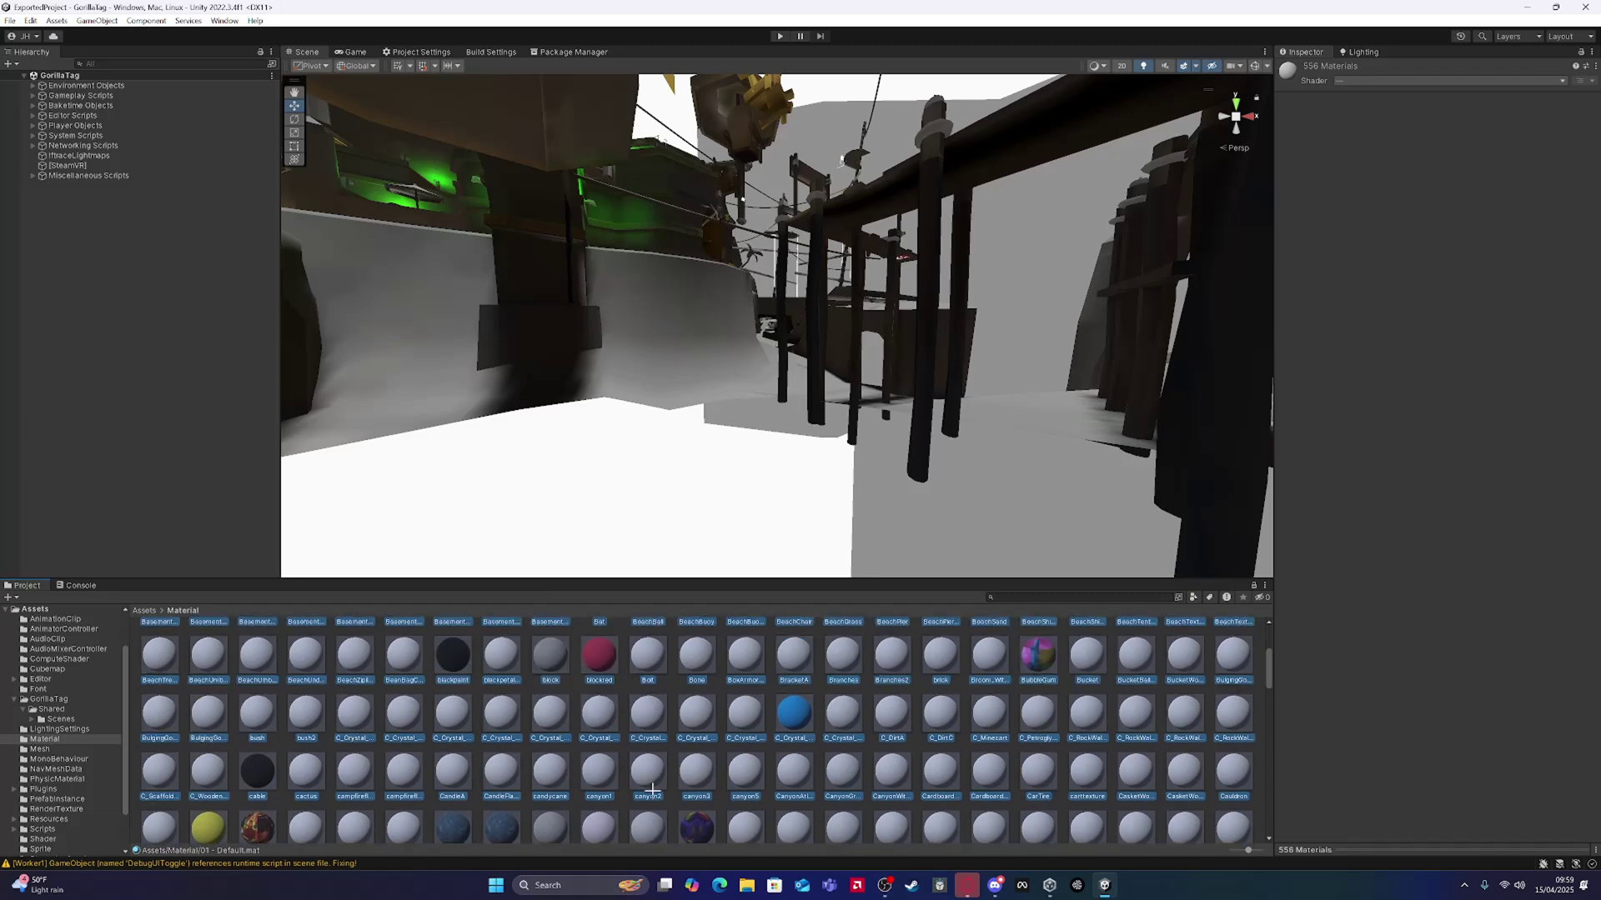
scroll(652, 790, up, 4)
scroll(709, 792, down, 5)
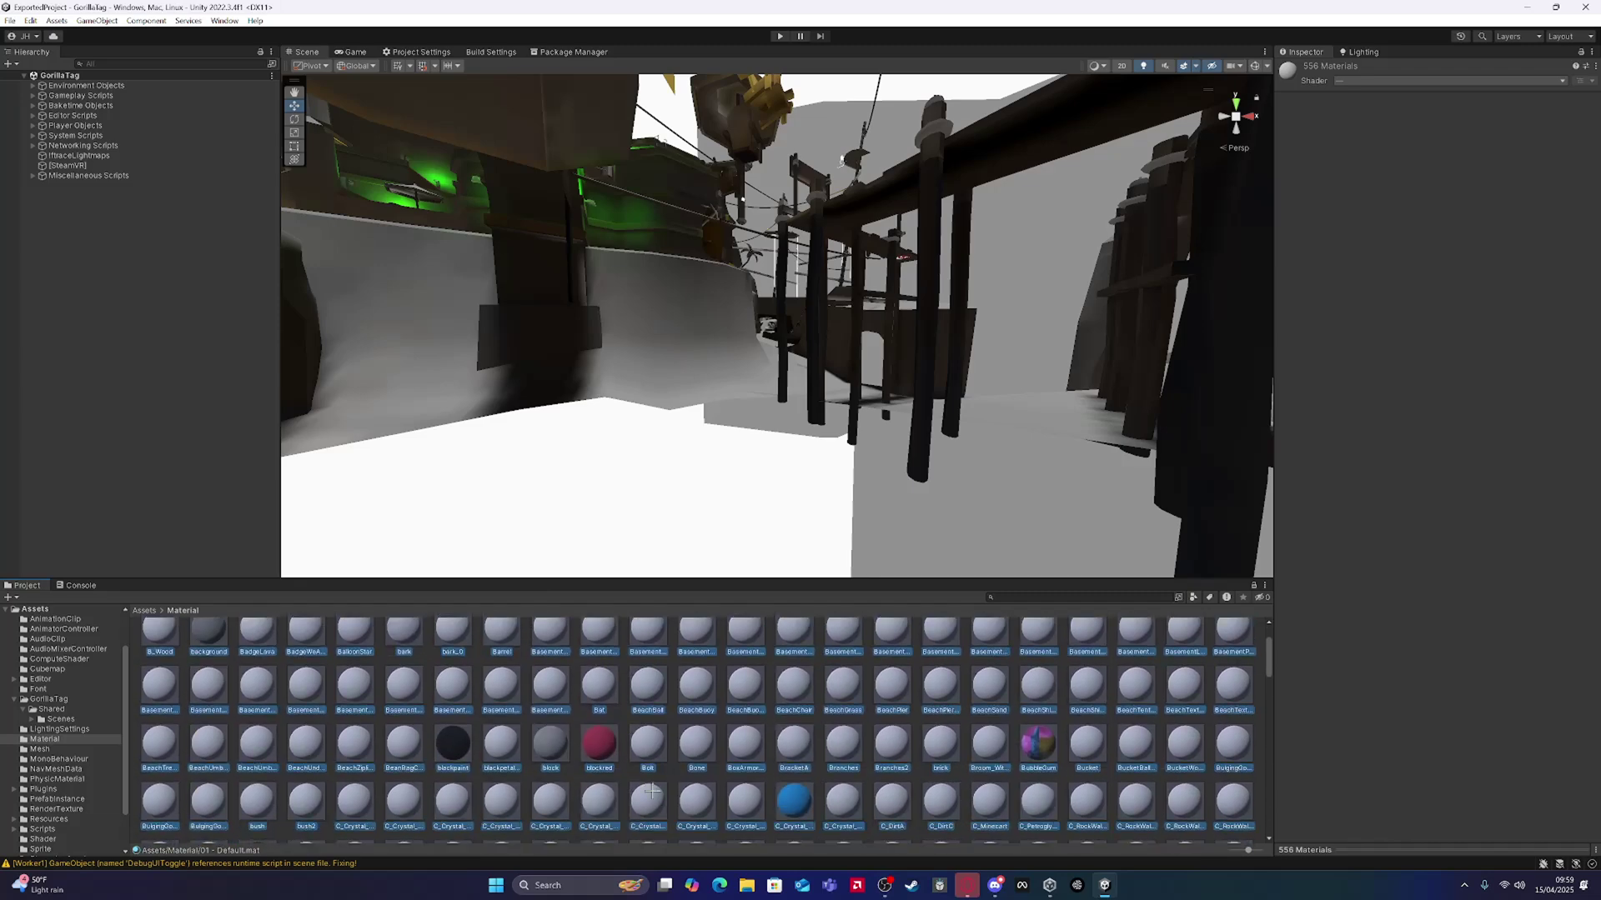
scroll(744, 794, down, 3)
scroll(743, 790, up, 3)
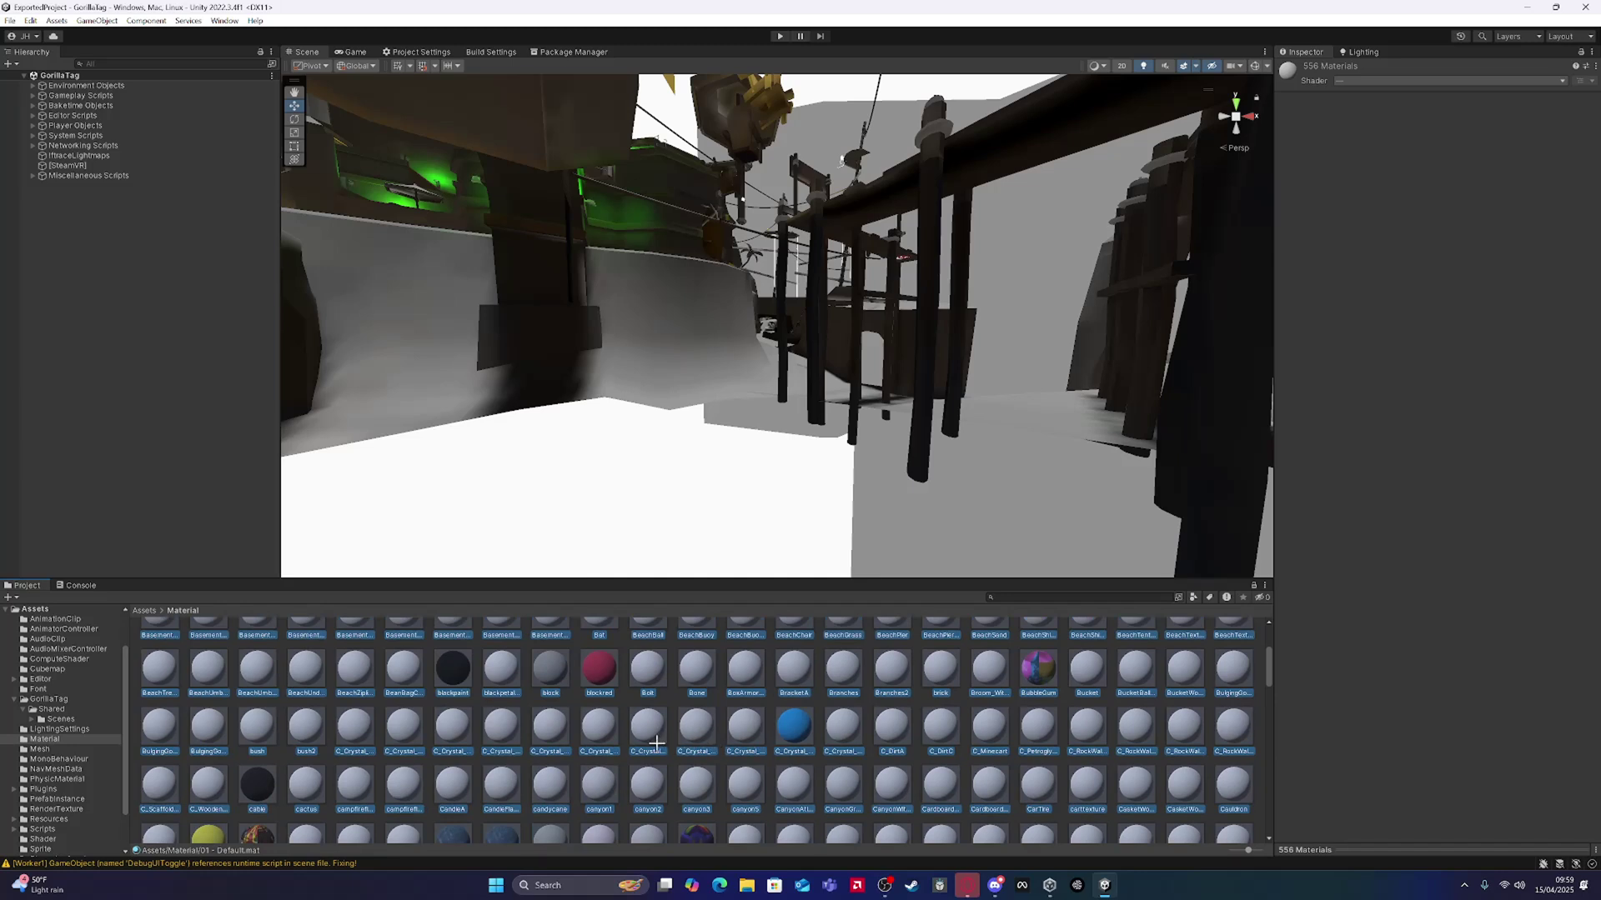
click(1382, 81)
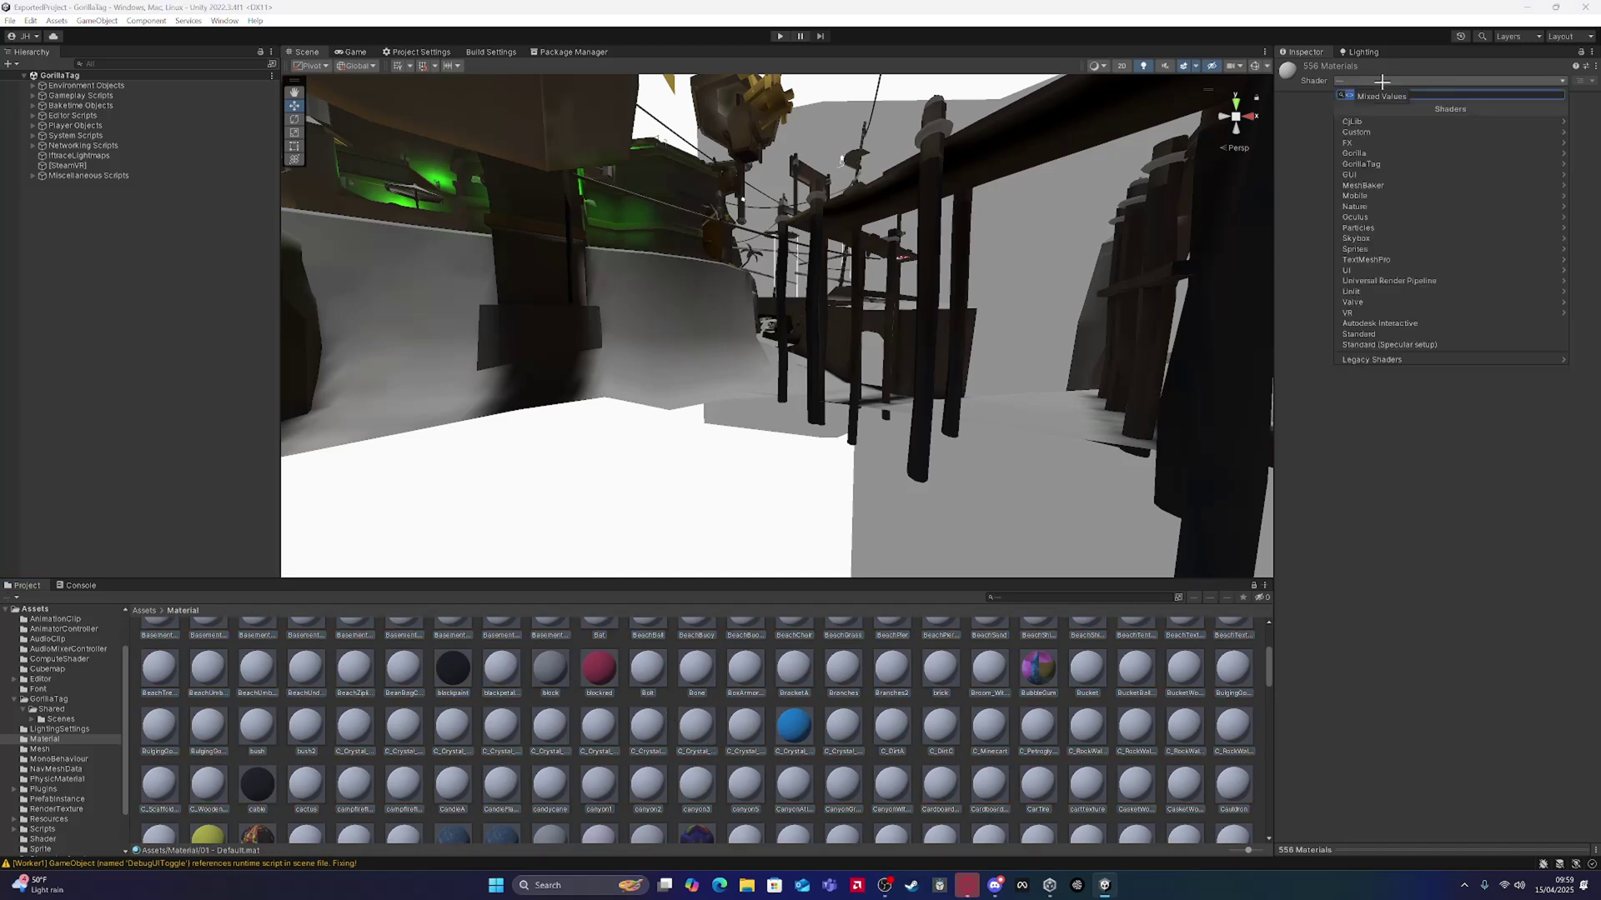
click(1381, 154)
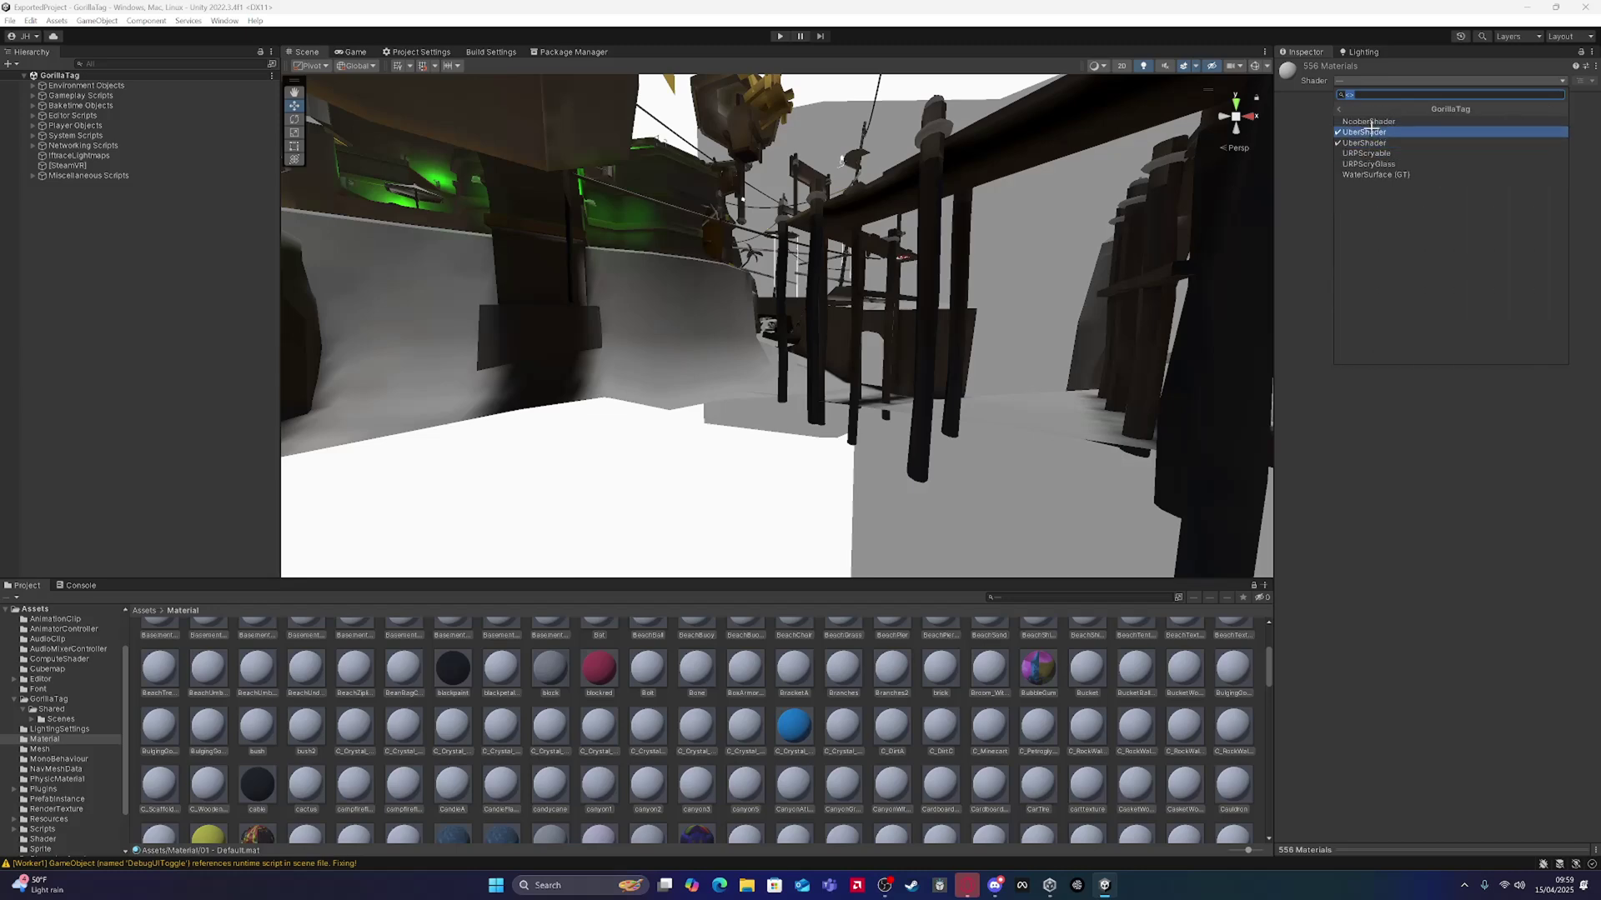
click(1374, 122)
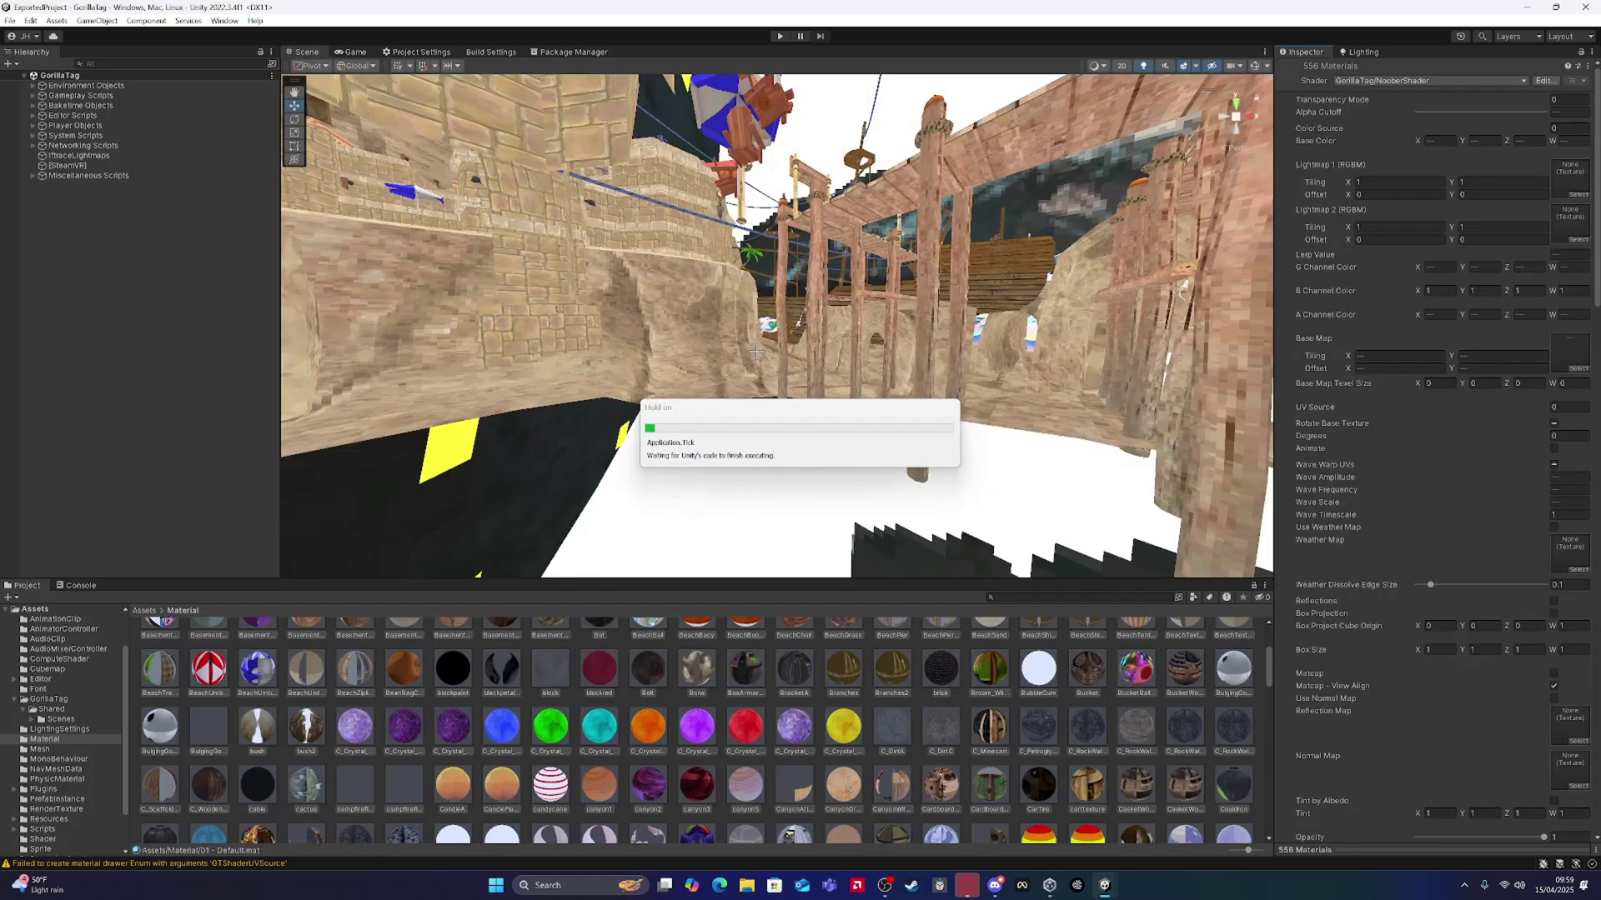
Step: Assign the 3pm texture to both Lightmap 1 and Lightmap 2 of the selected materials
right_drag(886, 365, 650, 559)
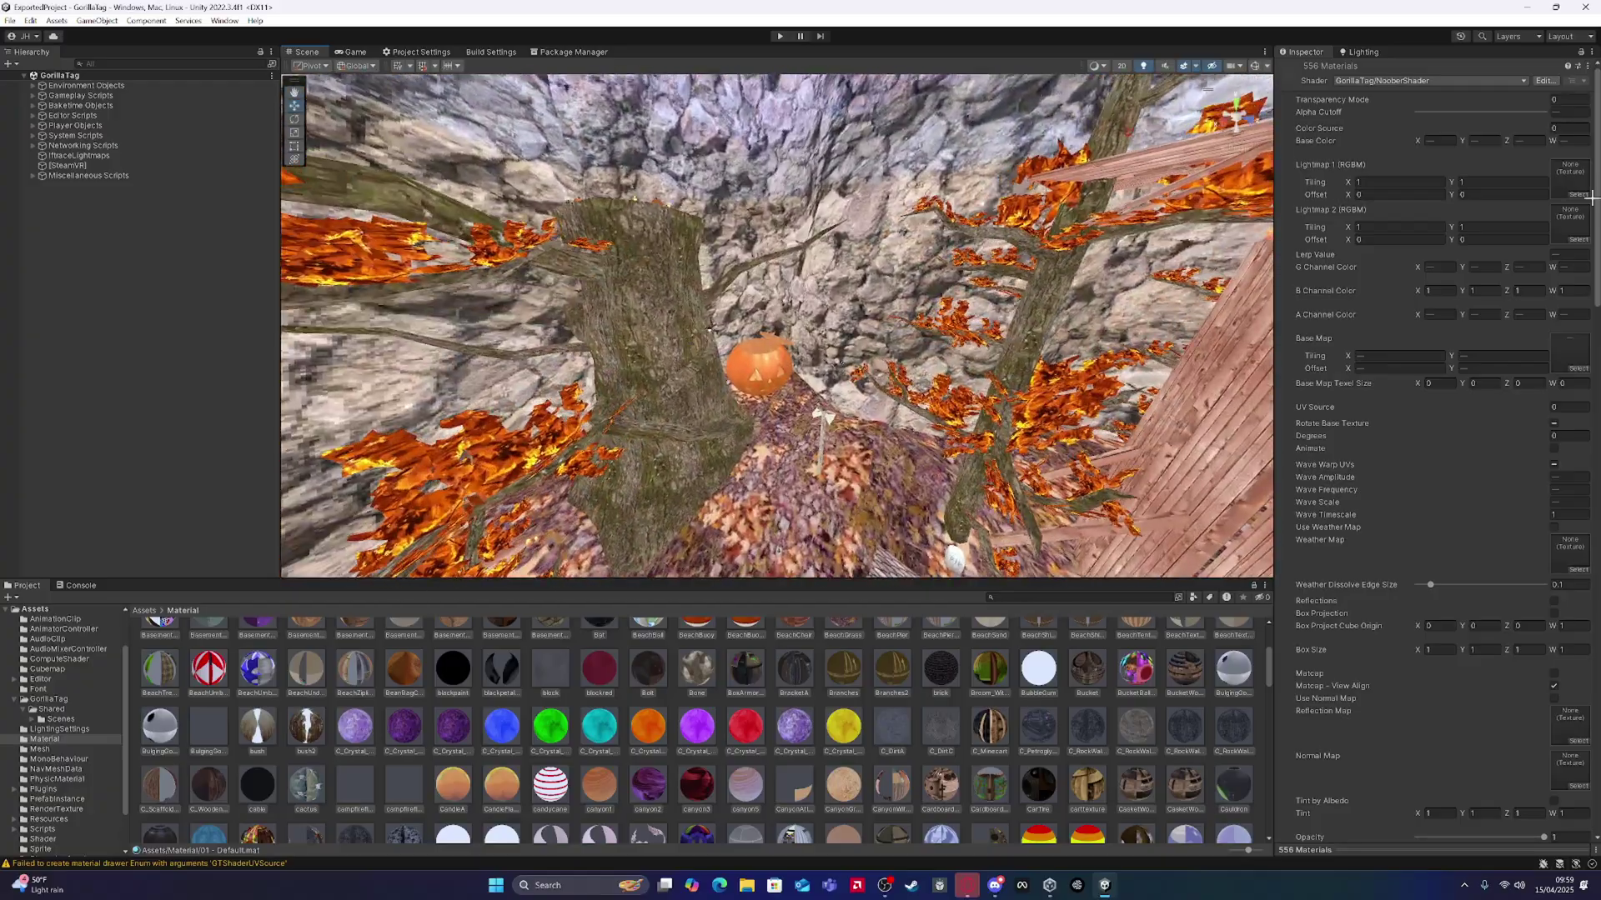
click(1578, 194)
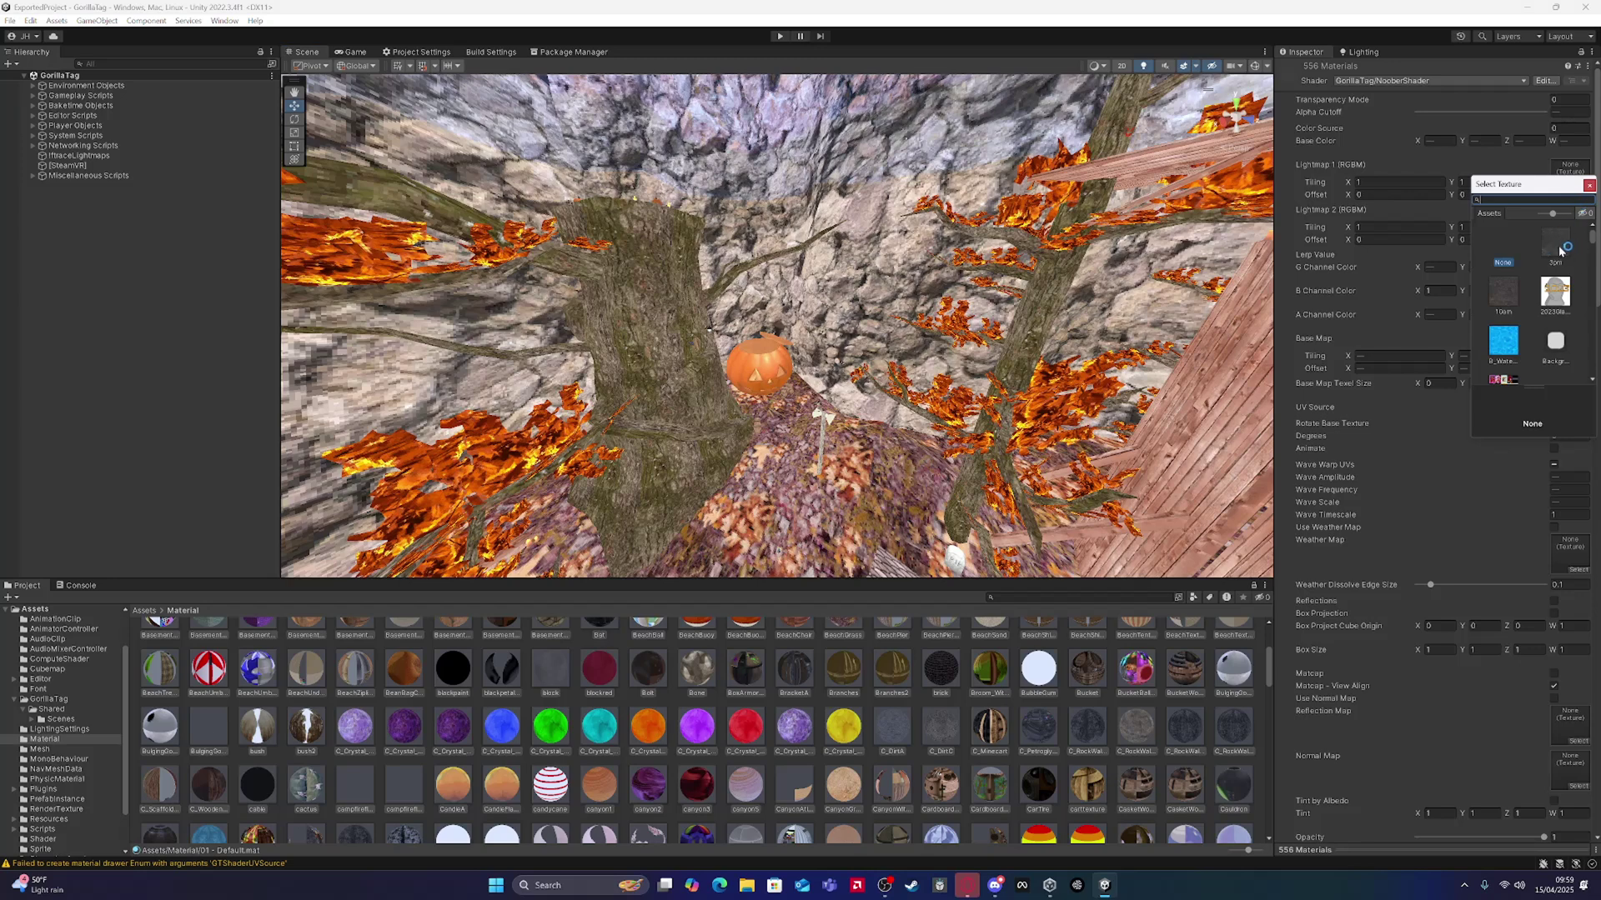
click(1560, 249)
click(1560, 246)
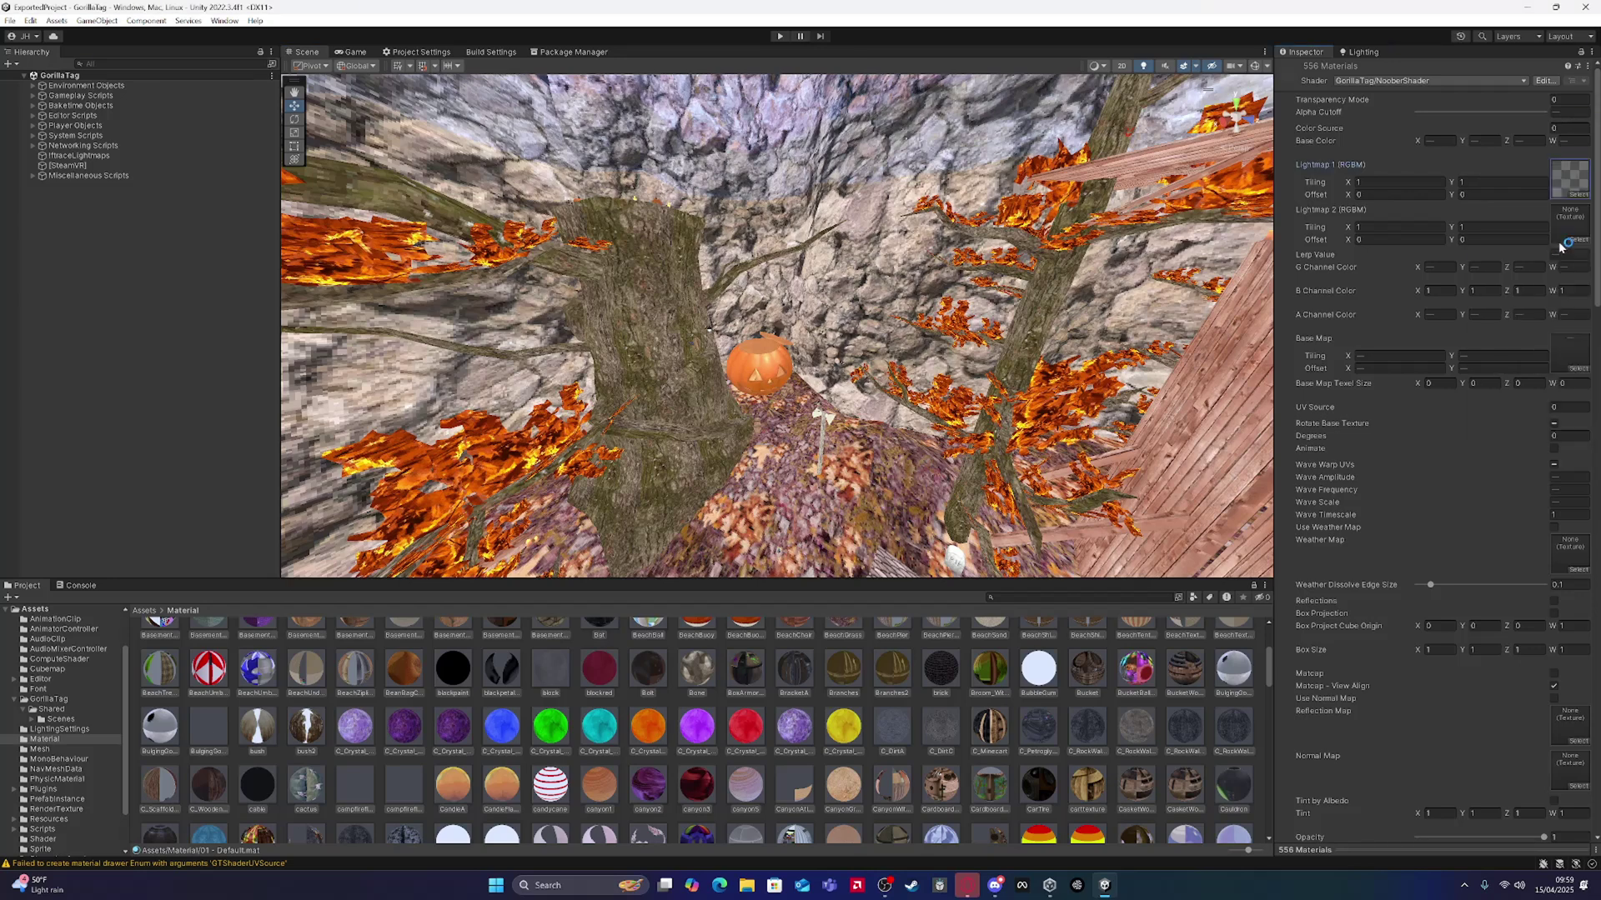
click(1578, 240)
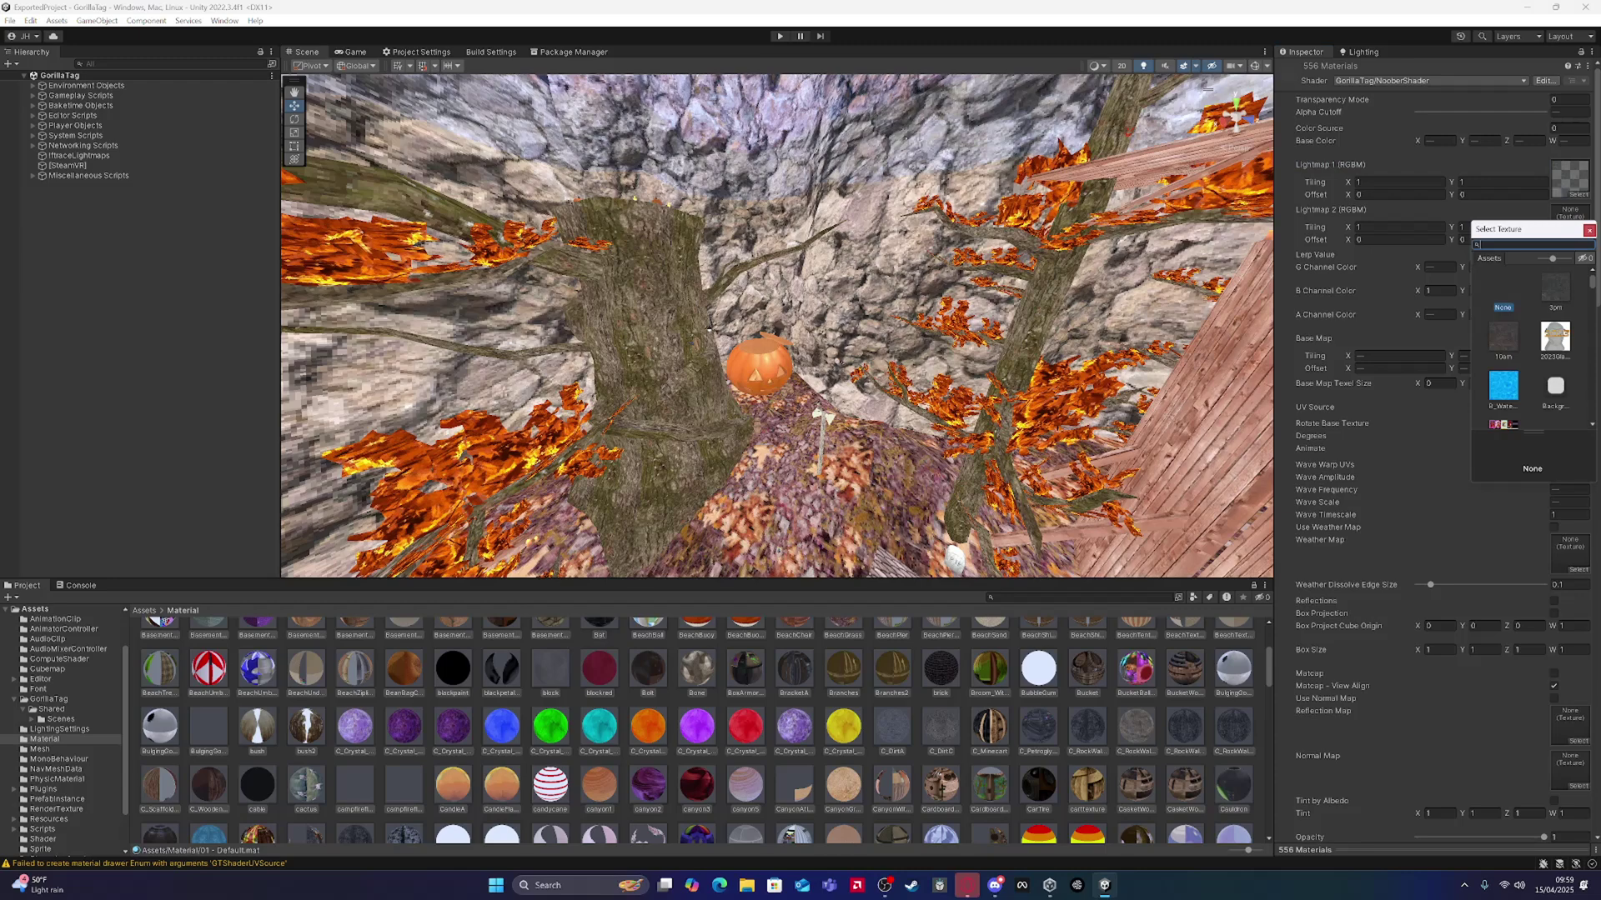
click(1569, 276)
Step: Replace the textures in Lightmap 1 and Lightmap 2 of the selected materials with 10am
right_drag(1015, 359, 1247, 371)
key(w)
click(1577, 193)
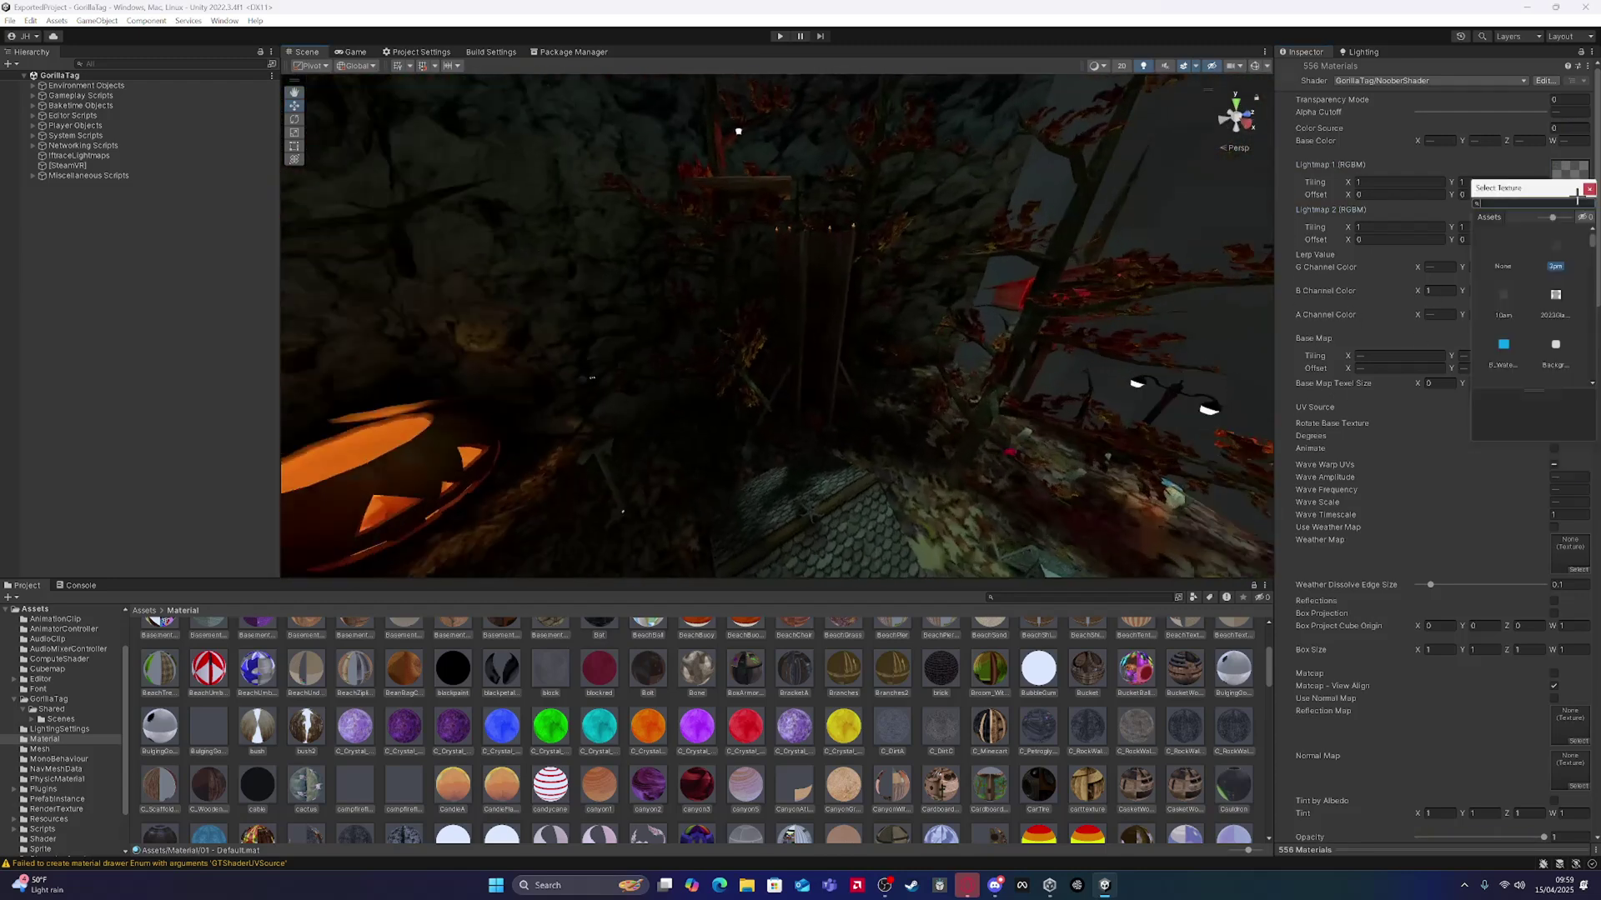
double_click(1511, 295)
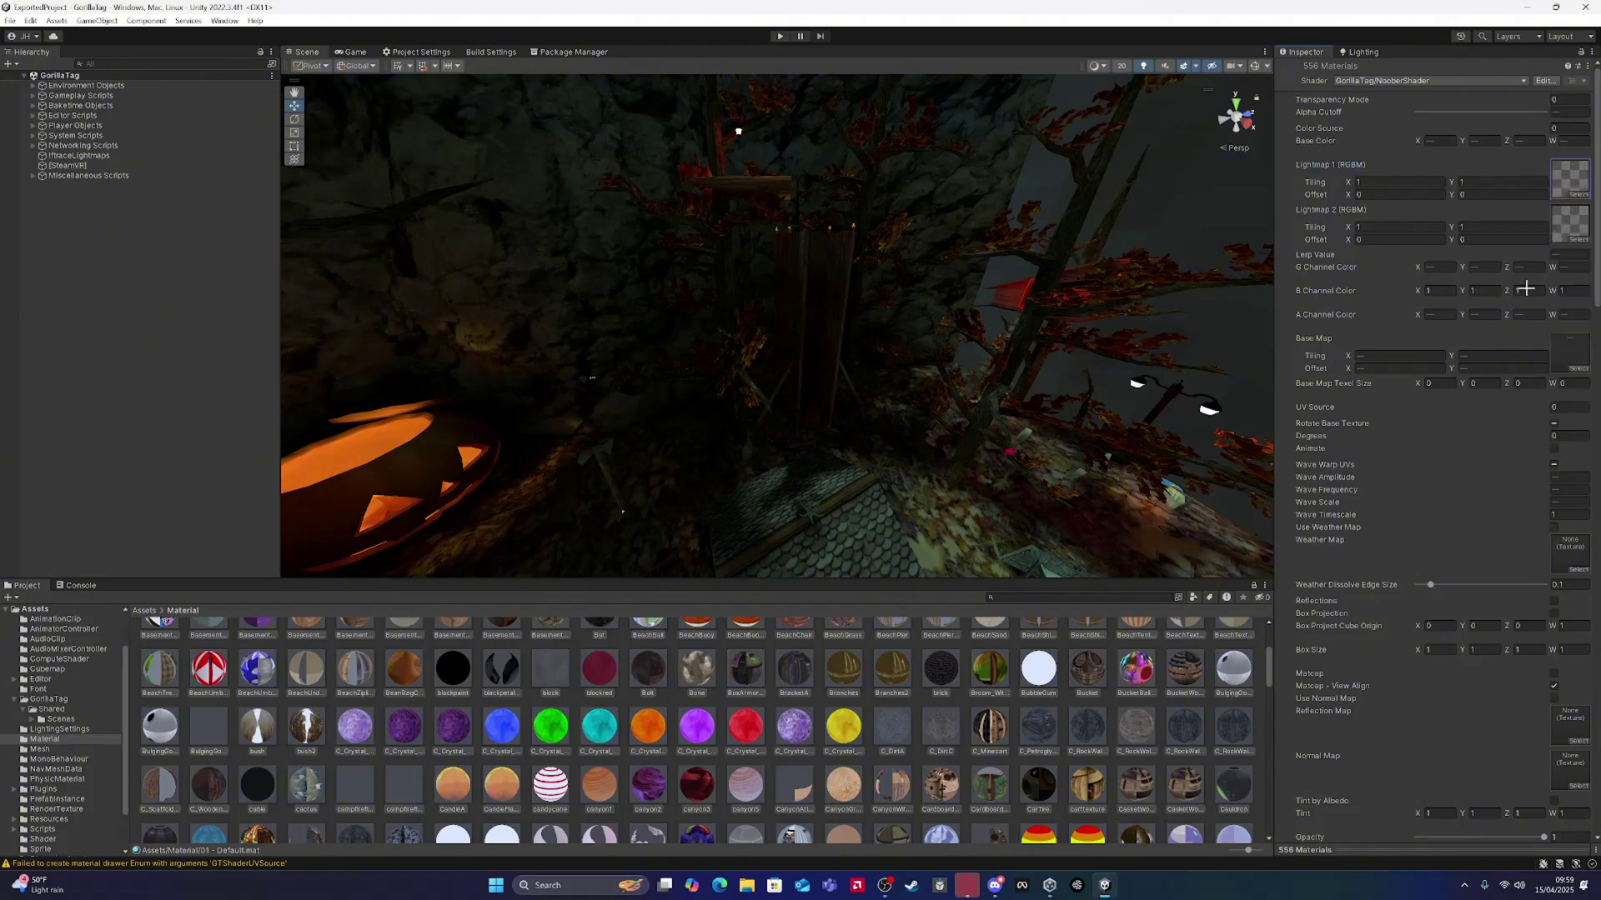
click(1574, 239)
double_click(1510, 338)
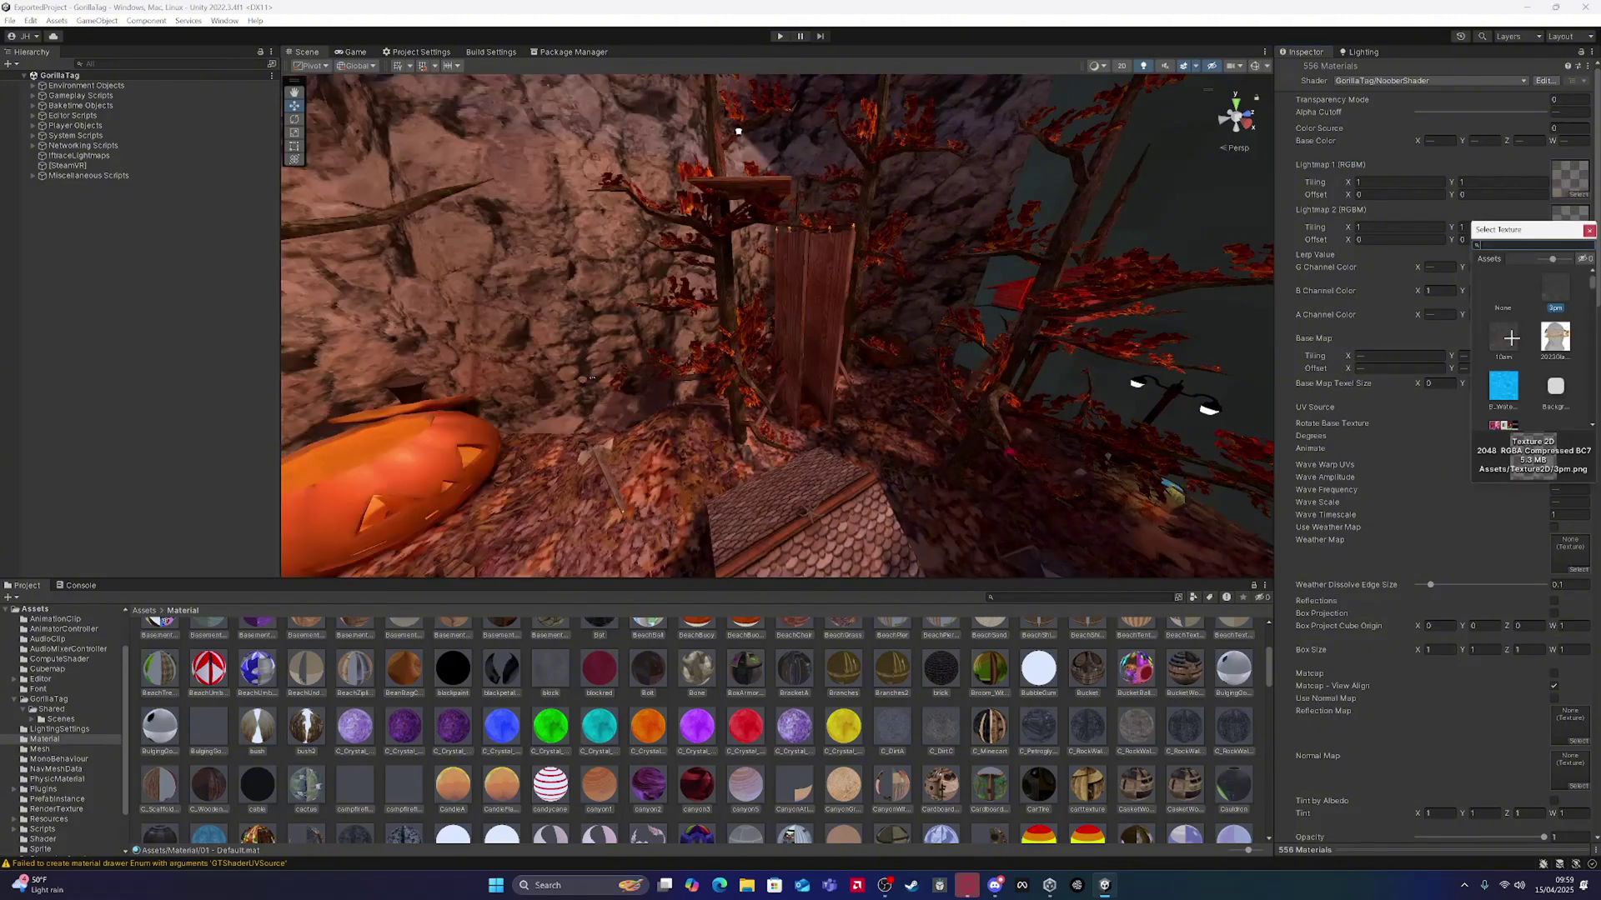
Step: Find the night_0 texture and assign it to Lightmap 1 and Lightmap 2 of the selected materials
right_drag(931, 380, 842, 371)
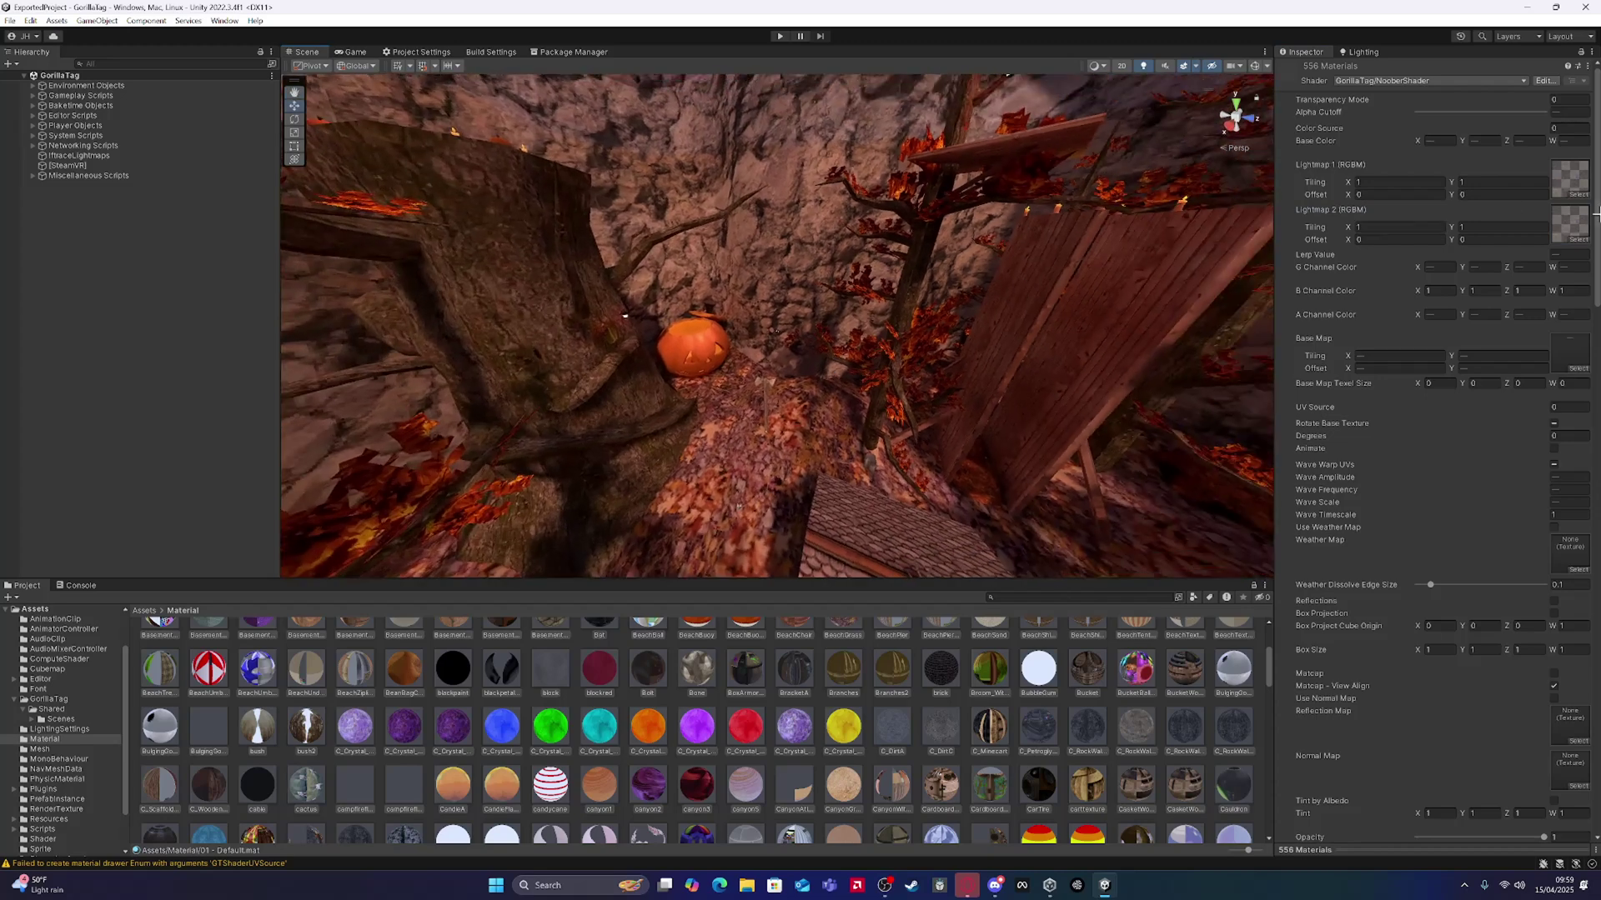
click(1582, 196)
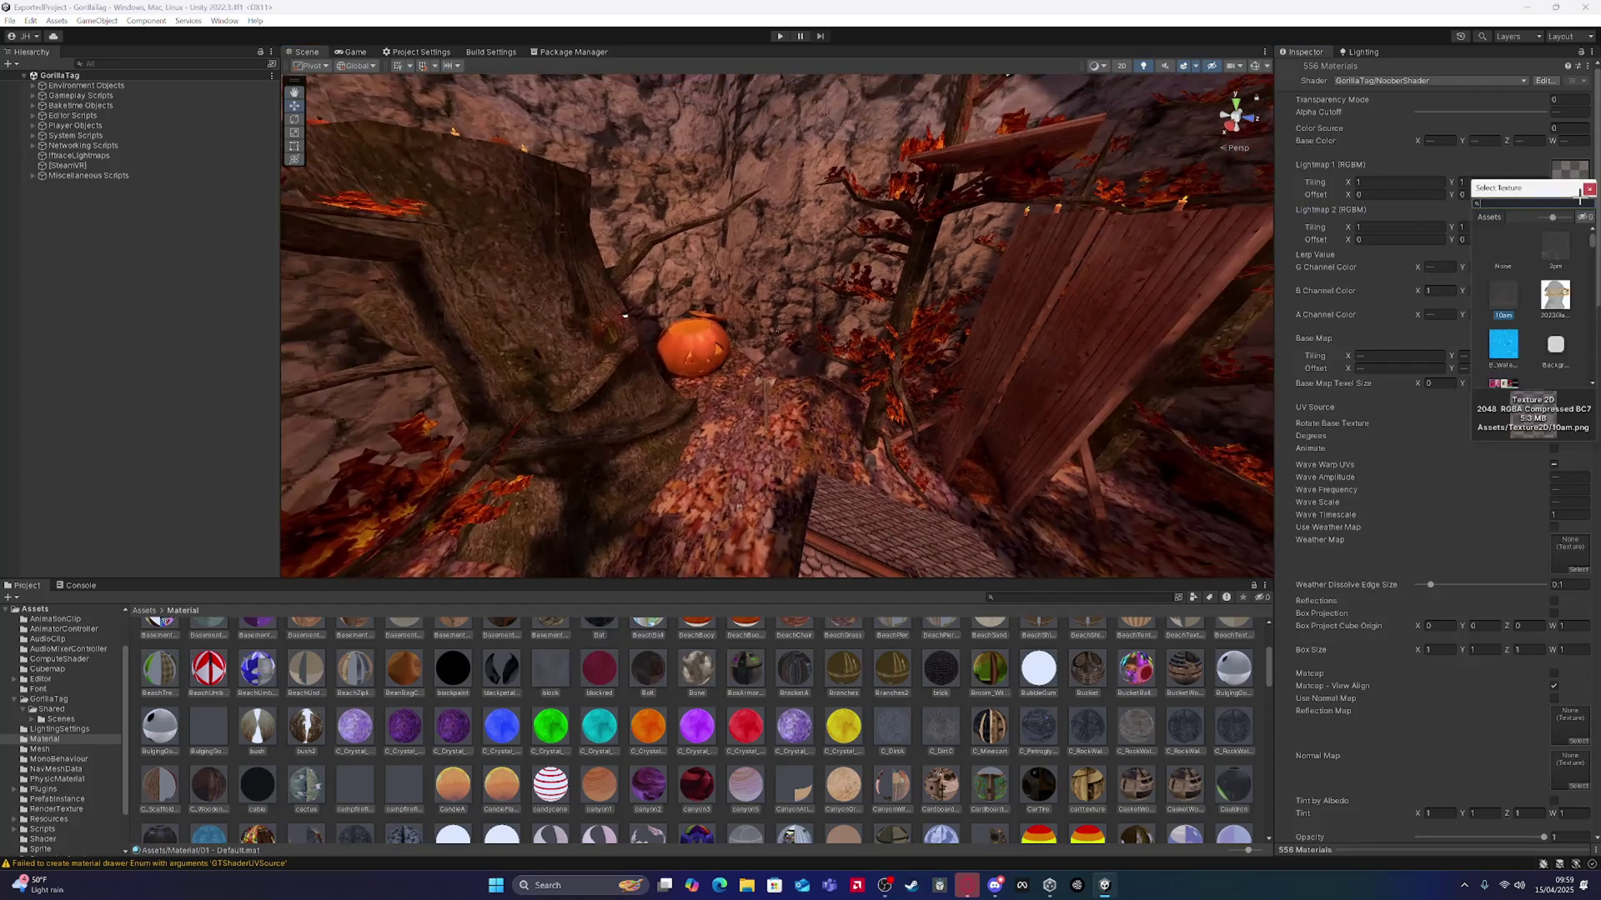
key(BackSpace)
text(night)
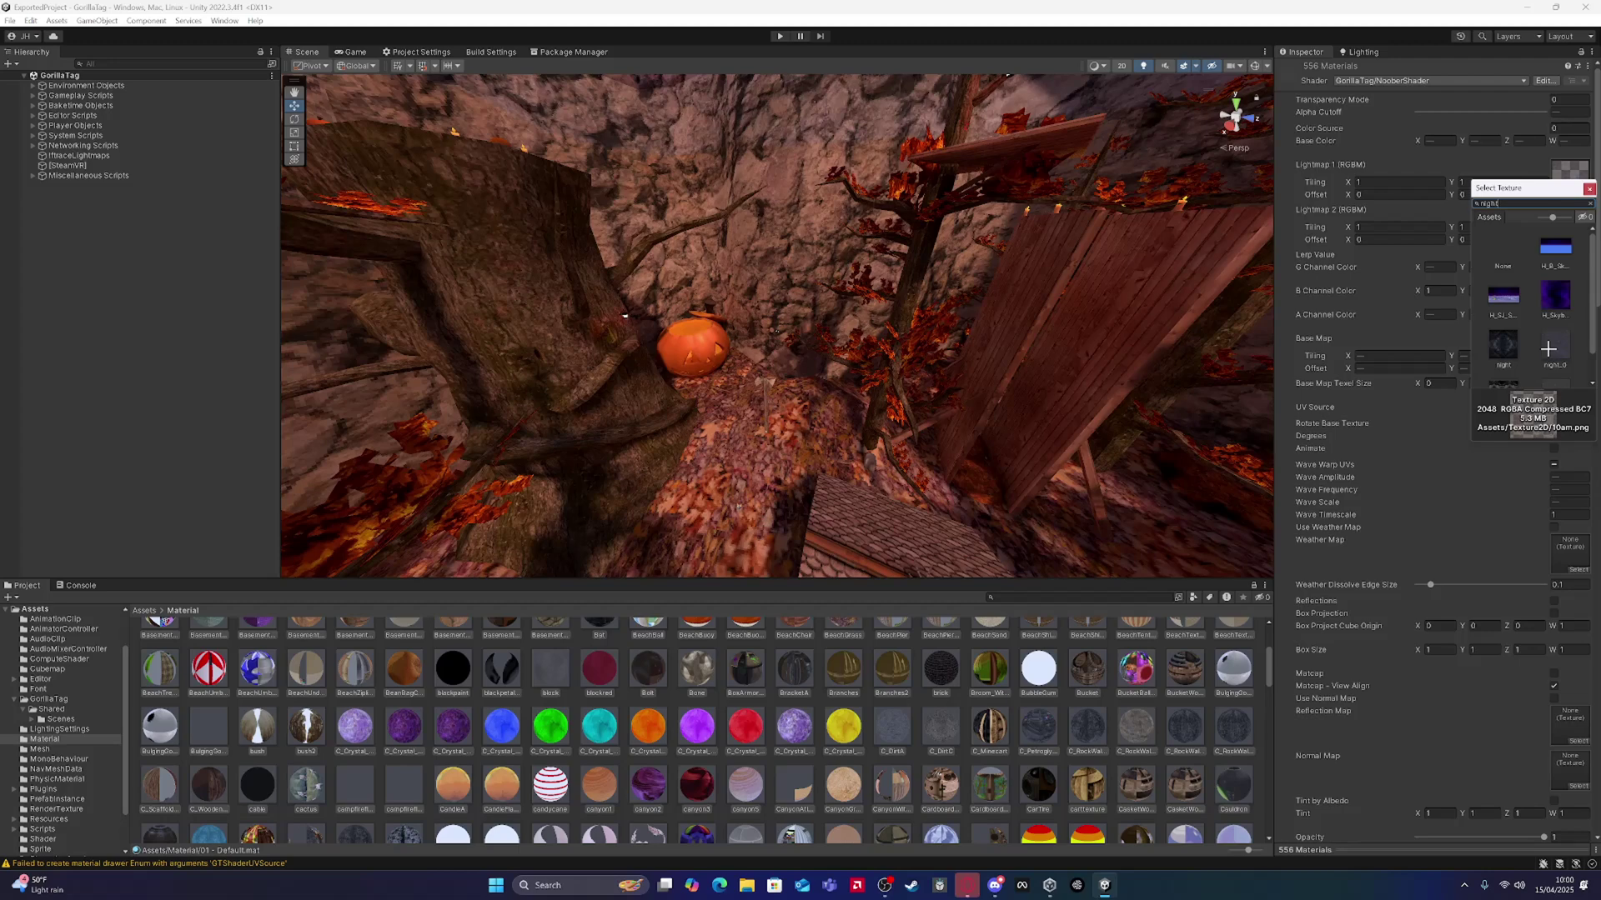
double_click(1548, 349)
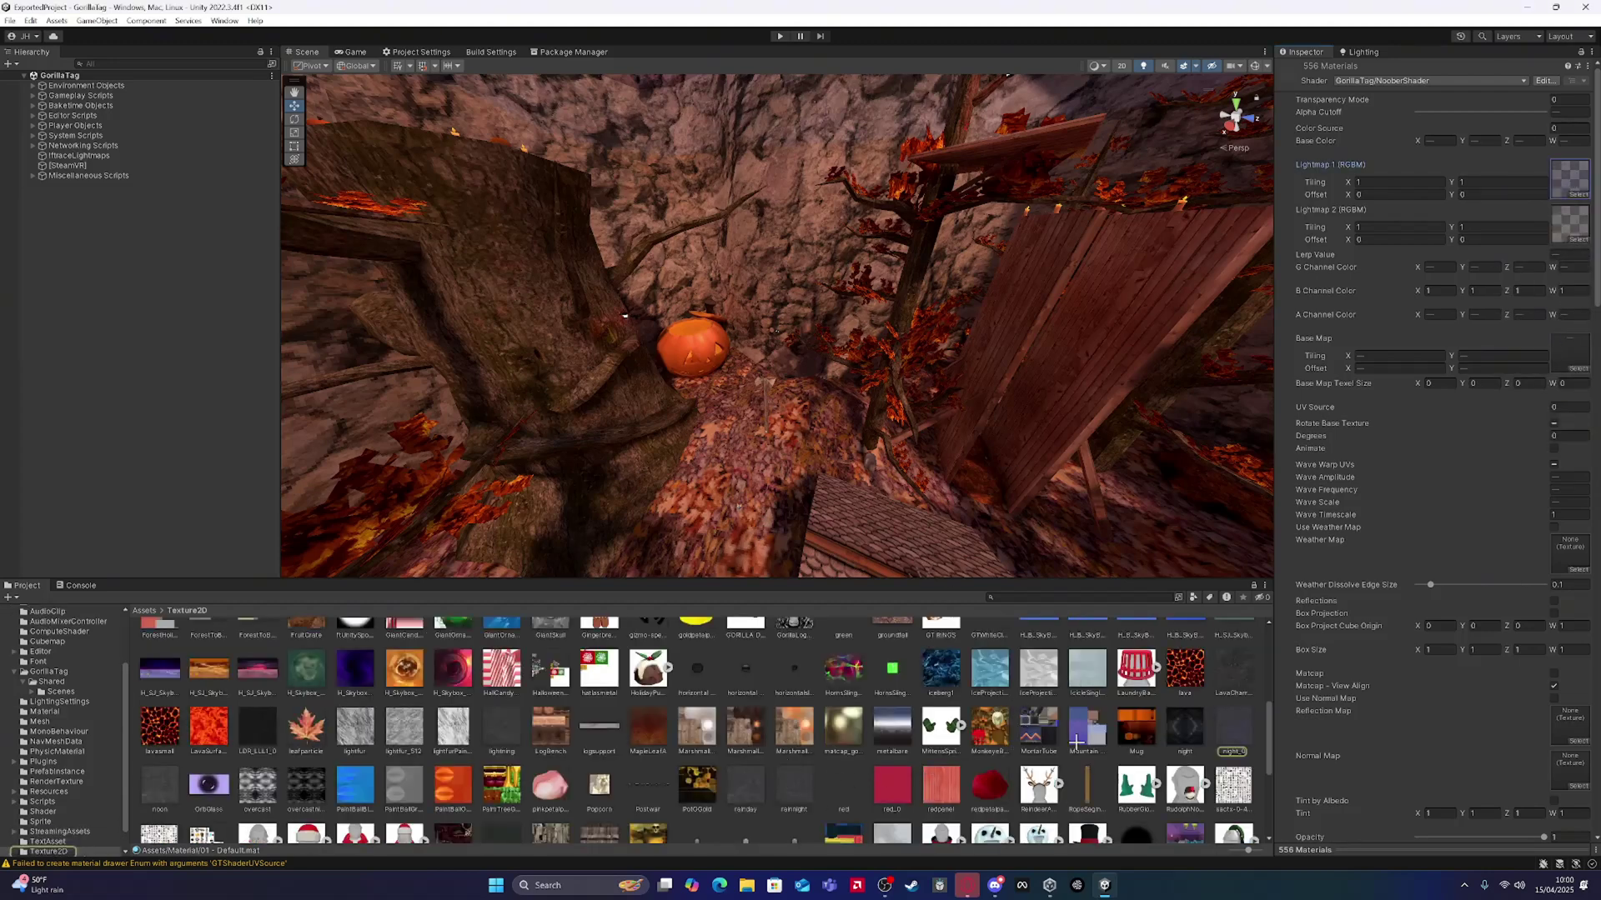
drag(1214, 724, 1578, 214)
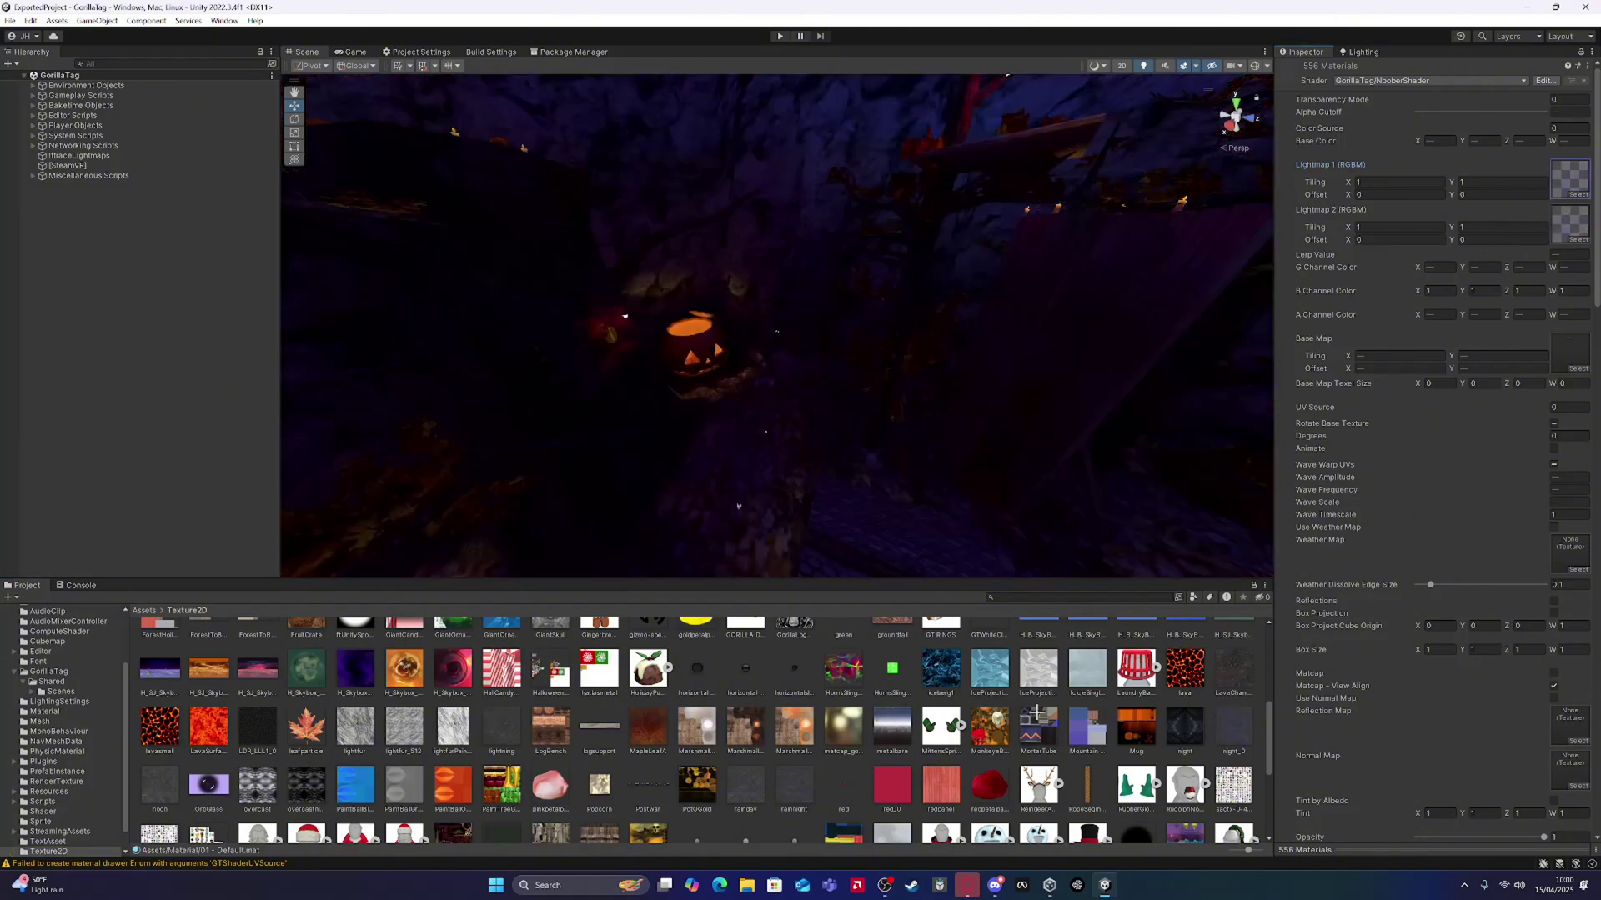
Step: Assign the rainday texture from the Texture2D folder to Lightmap 1 and Lightmap 2
click(754, 798)
drag(754, 798, 1579, 177)
drag(748, 801, 1582, 223)
Step: Set both lightmaps of the selected materials to the noon texture from the Texture2D folder
drag(155, 792, 1405, 231)
drag(1182, 278, 854, 381)
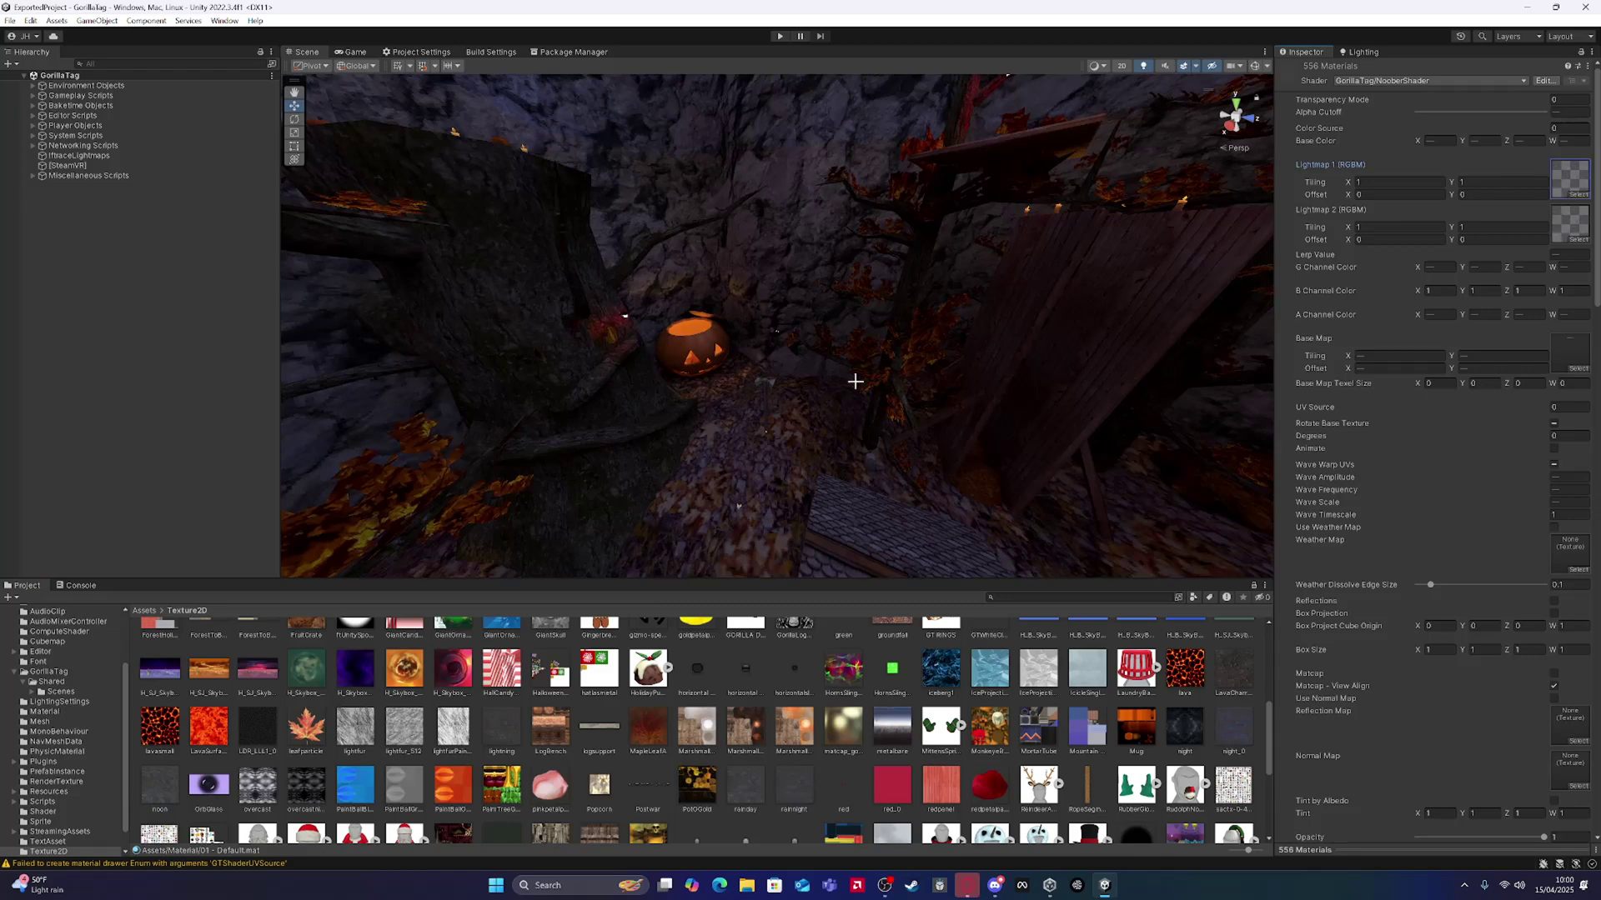
drag(163, 786, 1570, 231)
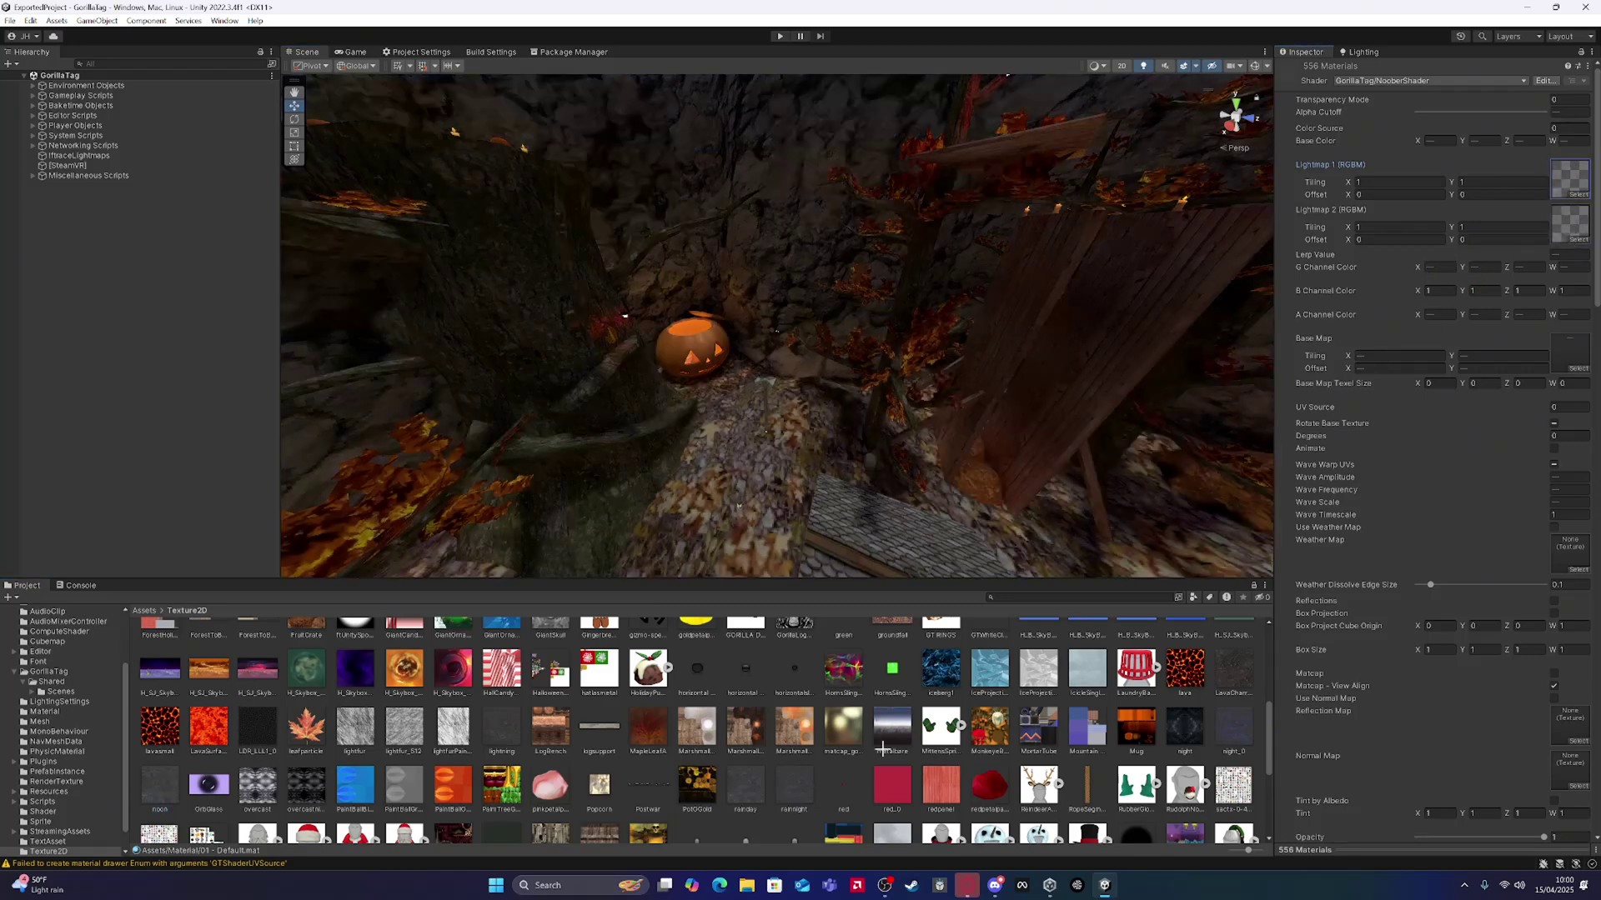
Step: Assign the rainnight texture to Lightmap 1 and Lightmap 2 of the selected materials
drag(795, 795, 1585, 167)
drag(797, 783, 1570, 228)
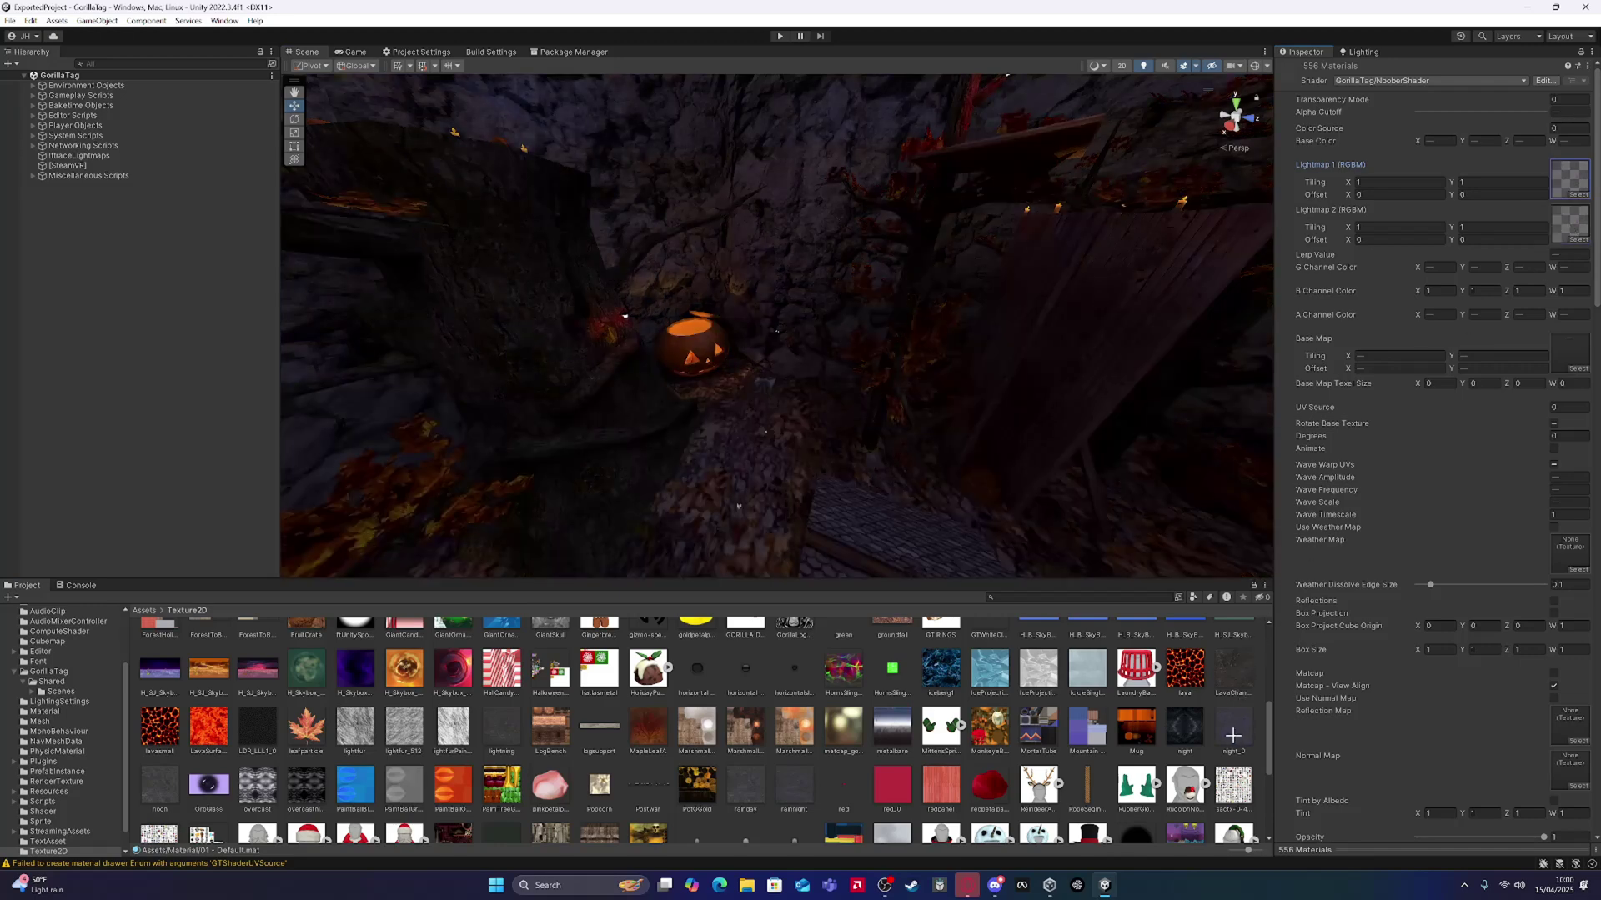
Step: Search the textures for "sun" and assign sunrise_0 to both Lightmap 1 and Lightmap 2
click(1578, 194)
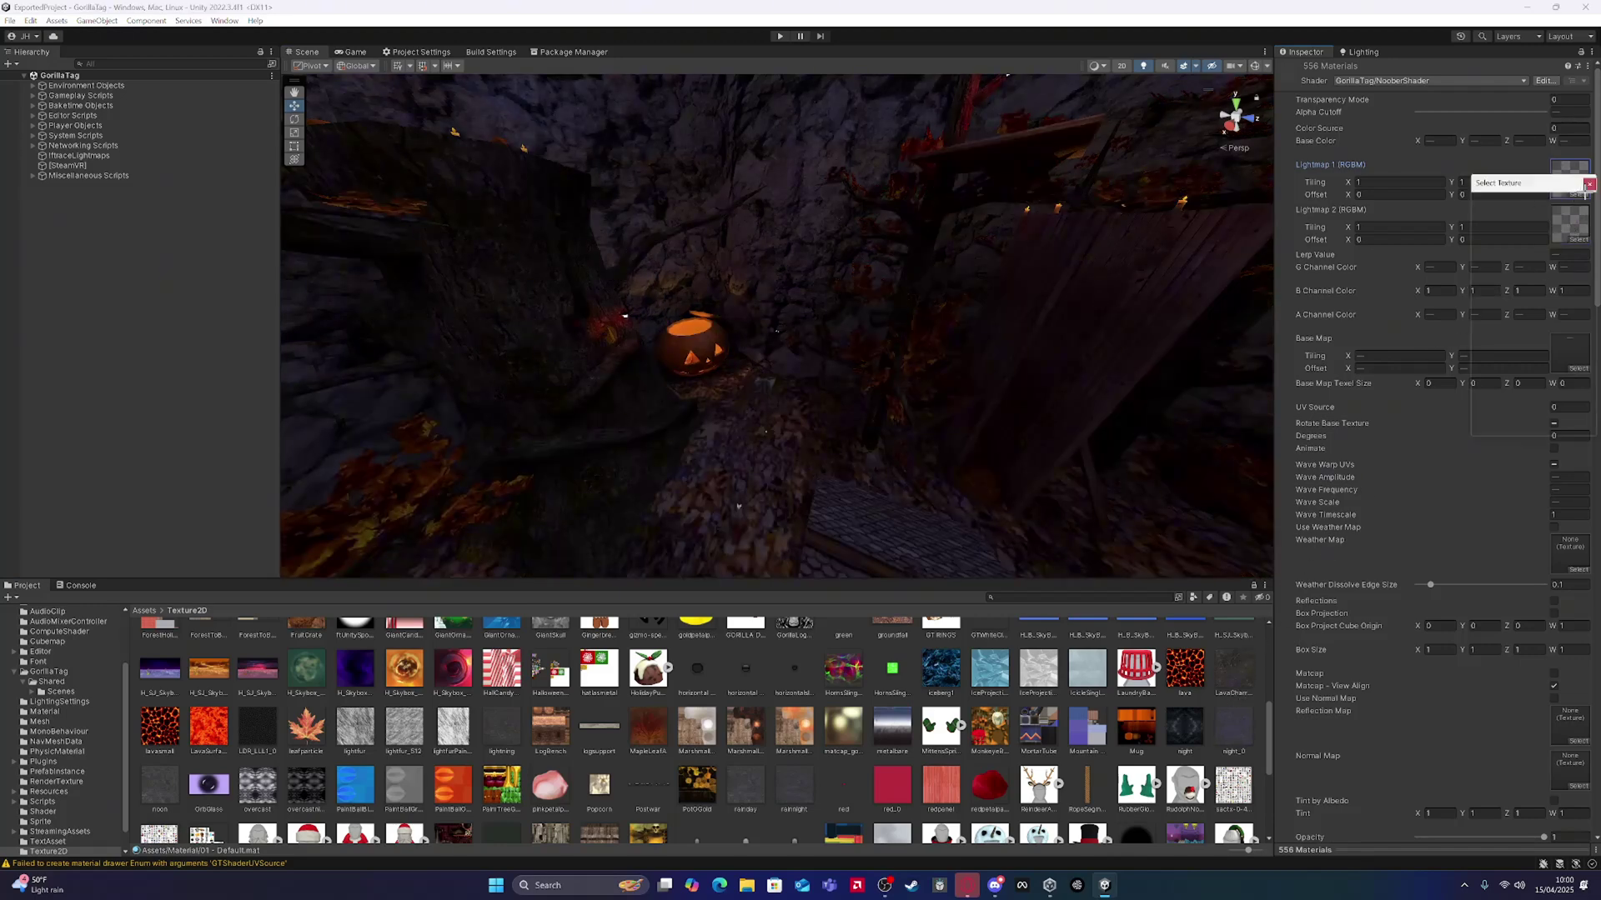
text(sunse)
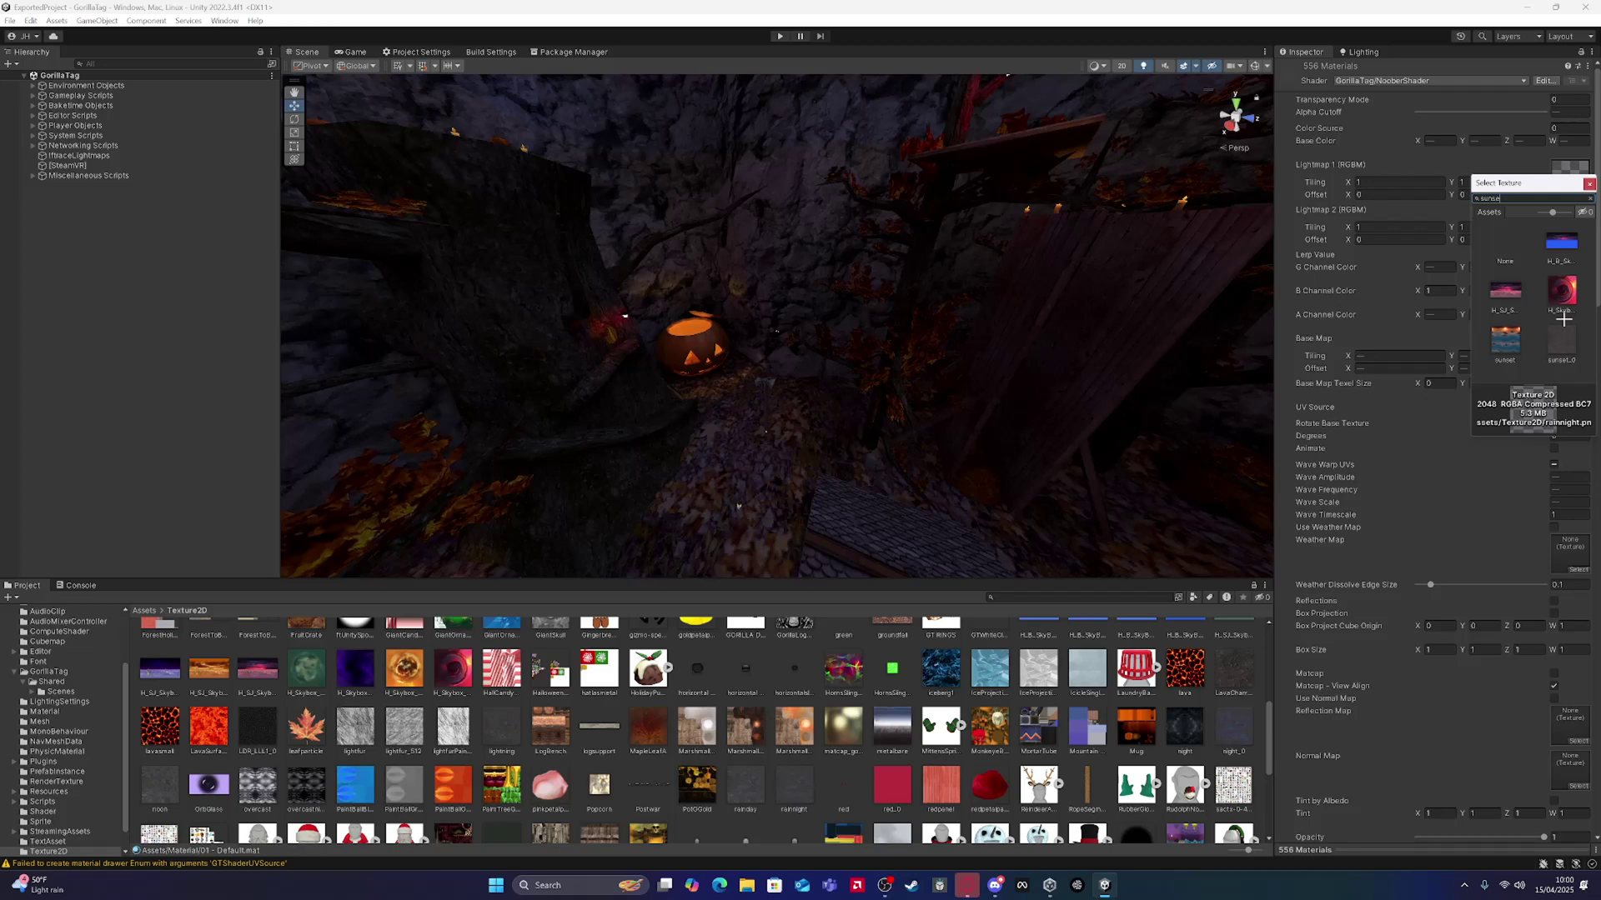
key(BackSpace)
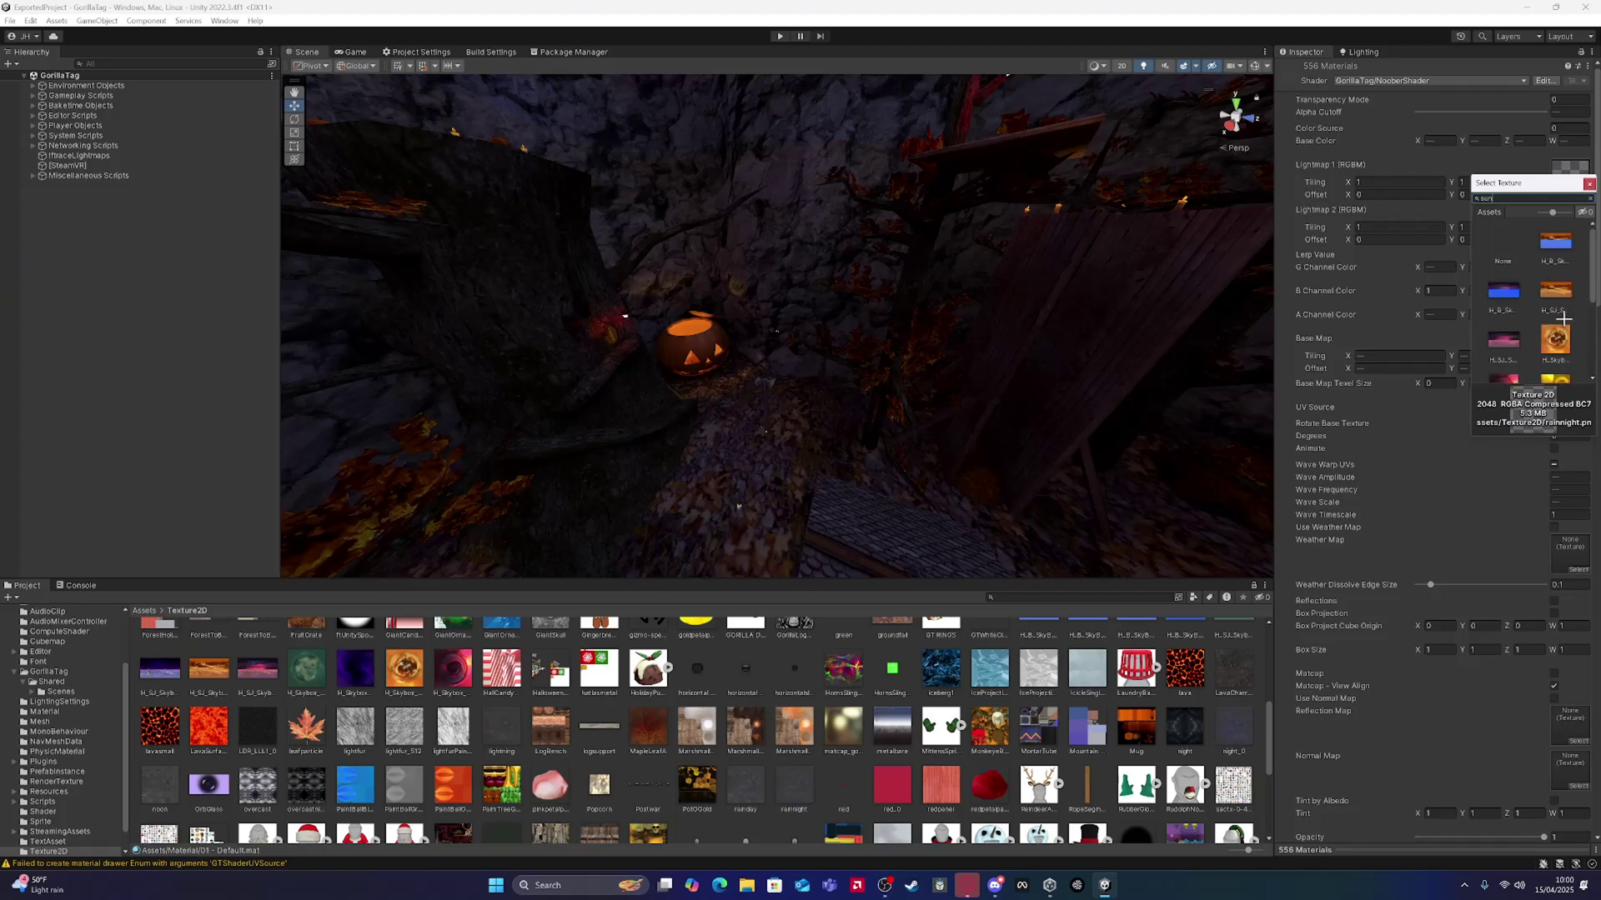
scroll(1563, 319, down, 2)
scroll(1563, 319, down, 2)
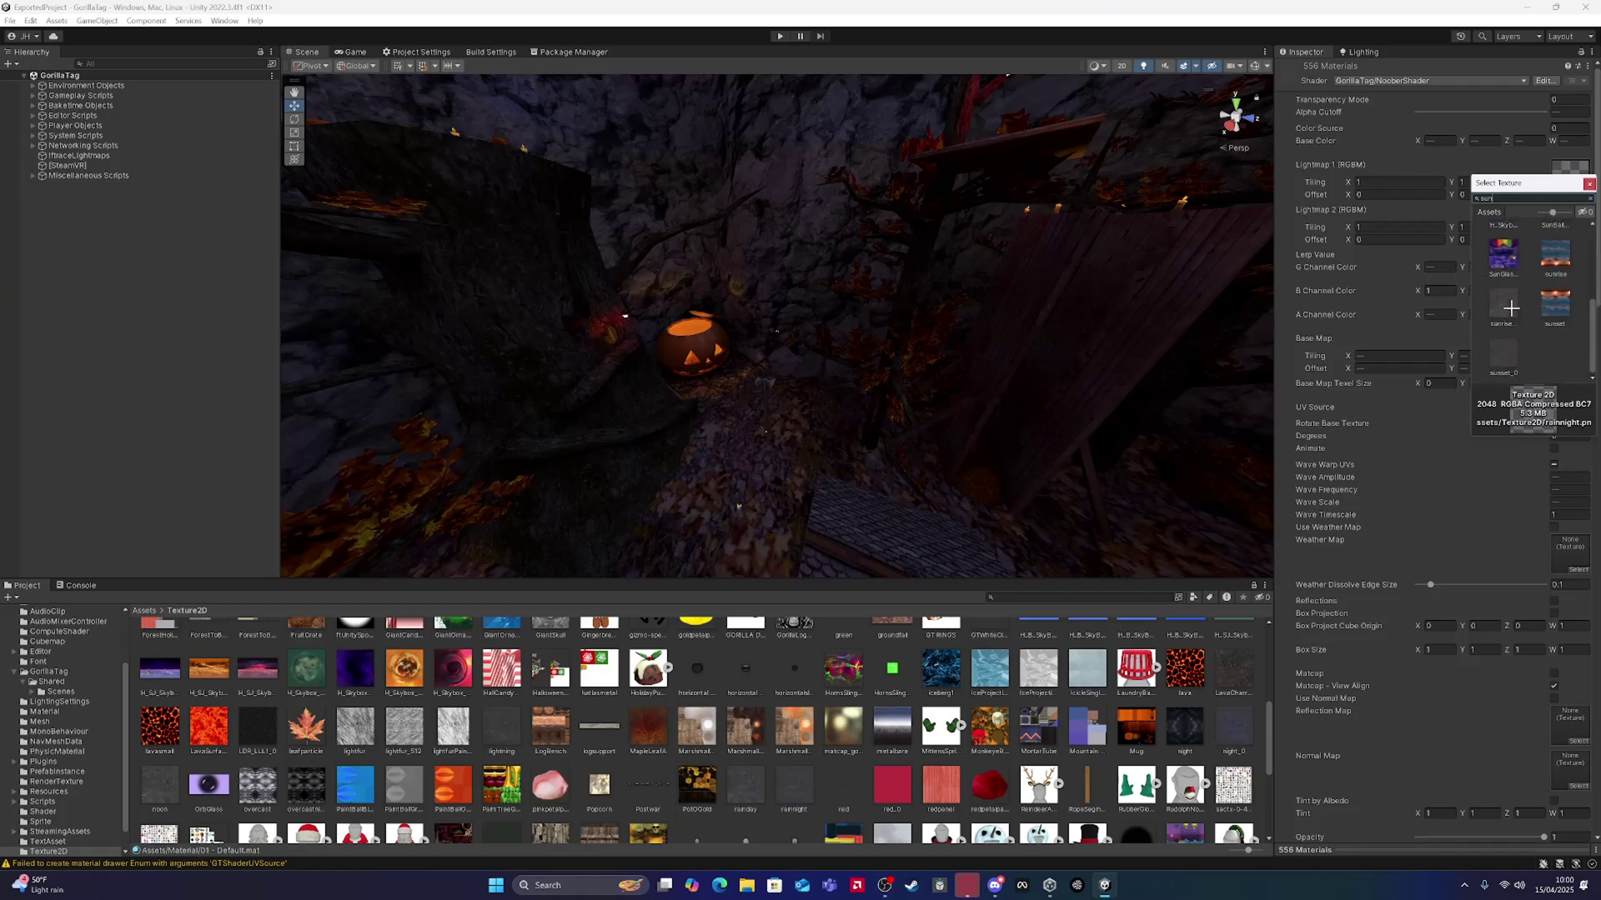
double_click(1511, 305)
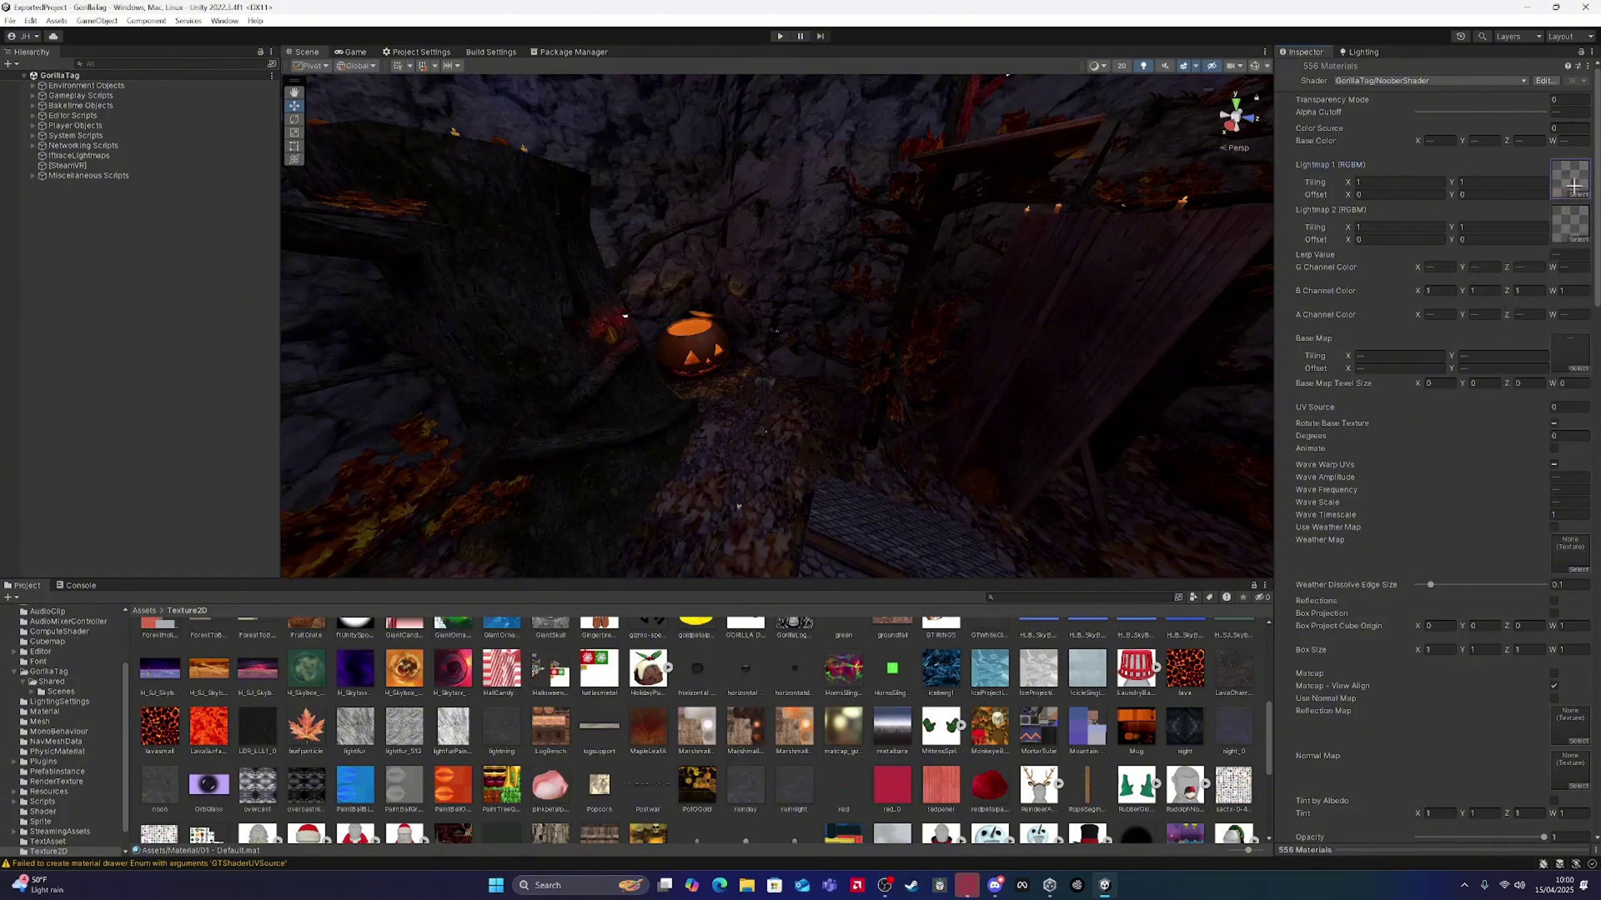
drag(394, 734, 1574, 228)
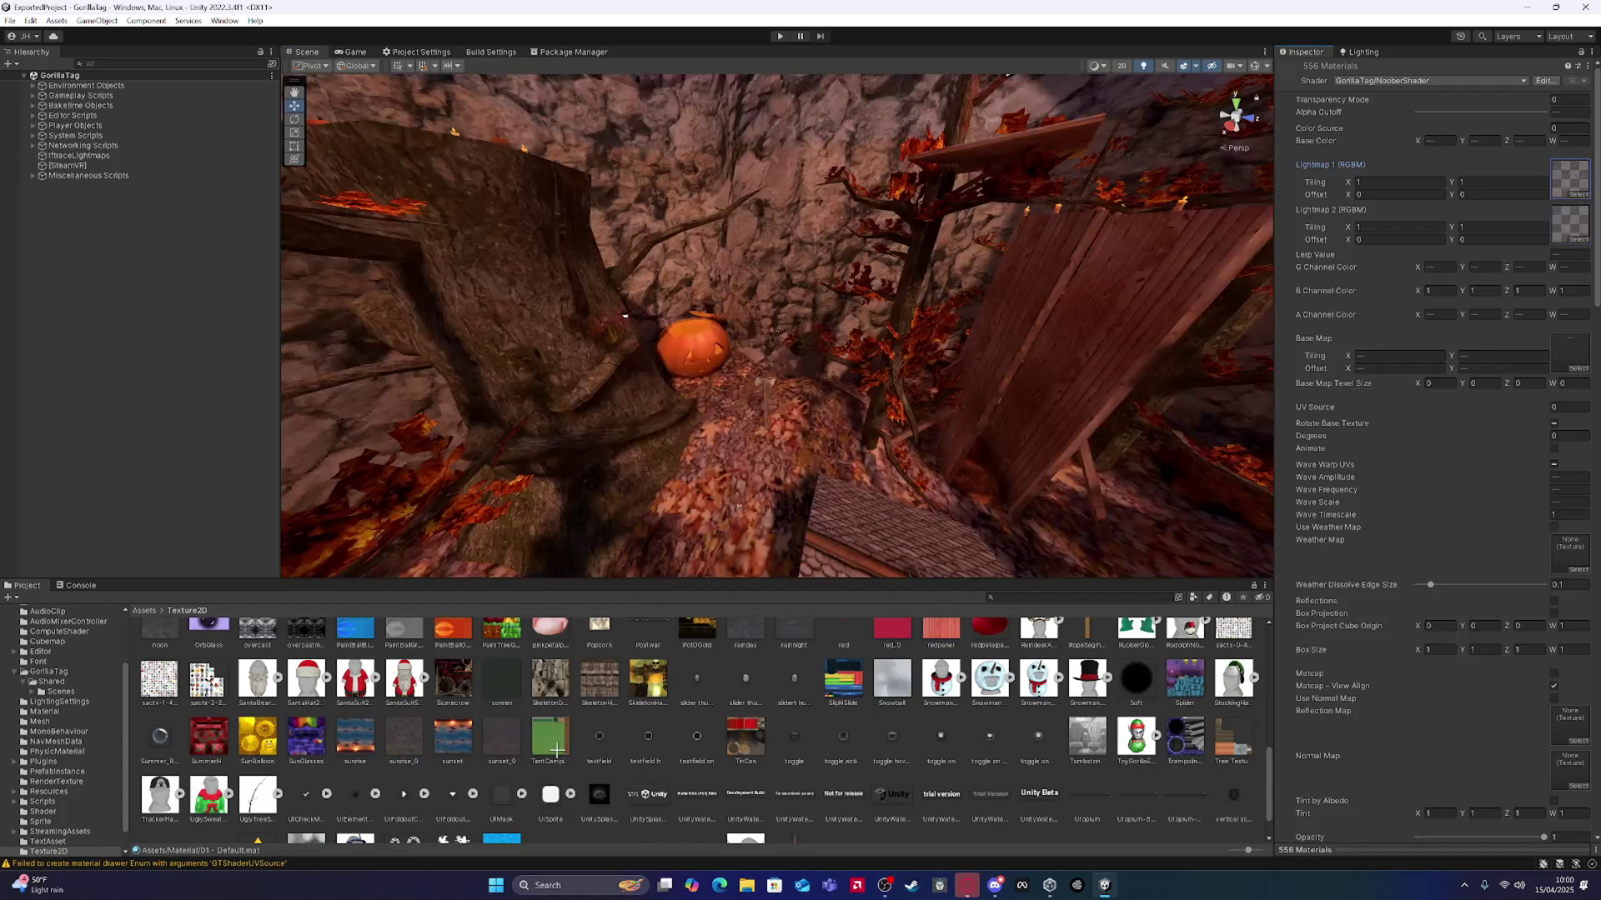
Step: Assign the sunset_0 texture from the Texture2D folder to Lightmap 1 and Lightmap 2
drag(510, 749, 1583, 183)
drag(490, 728, 1567, 236)
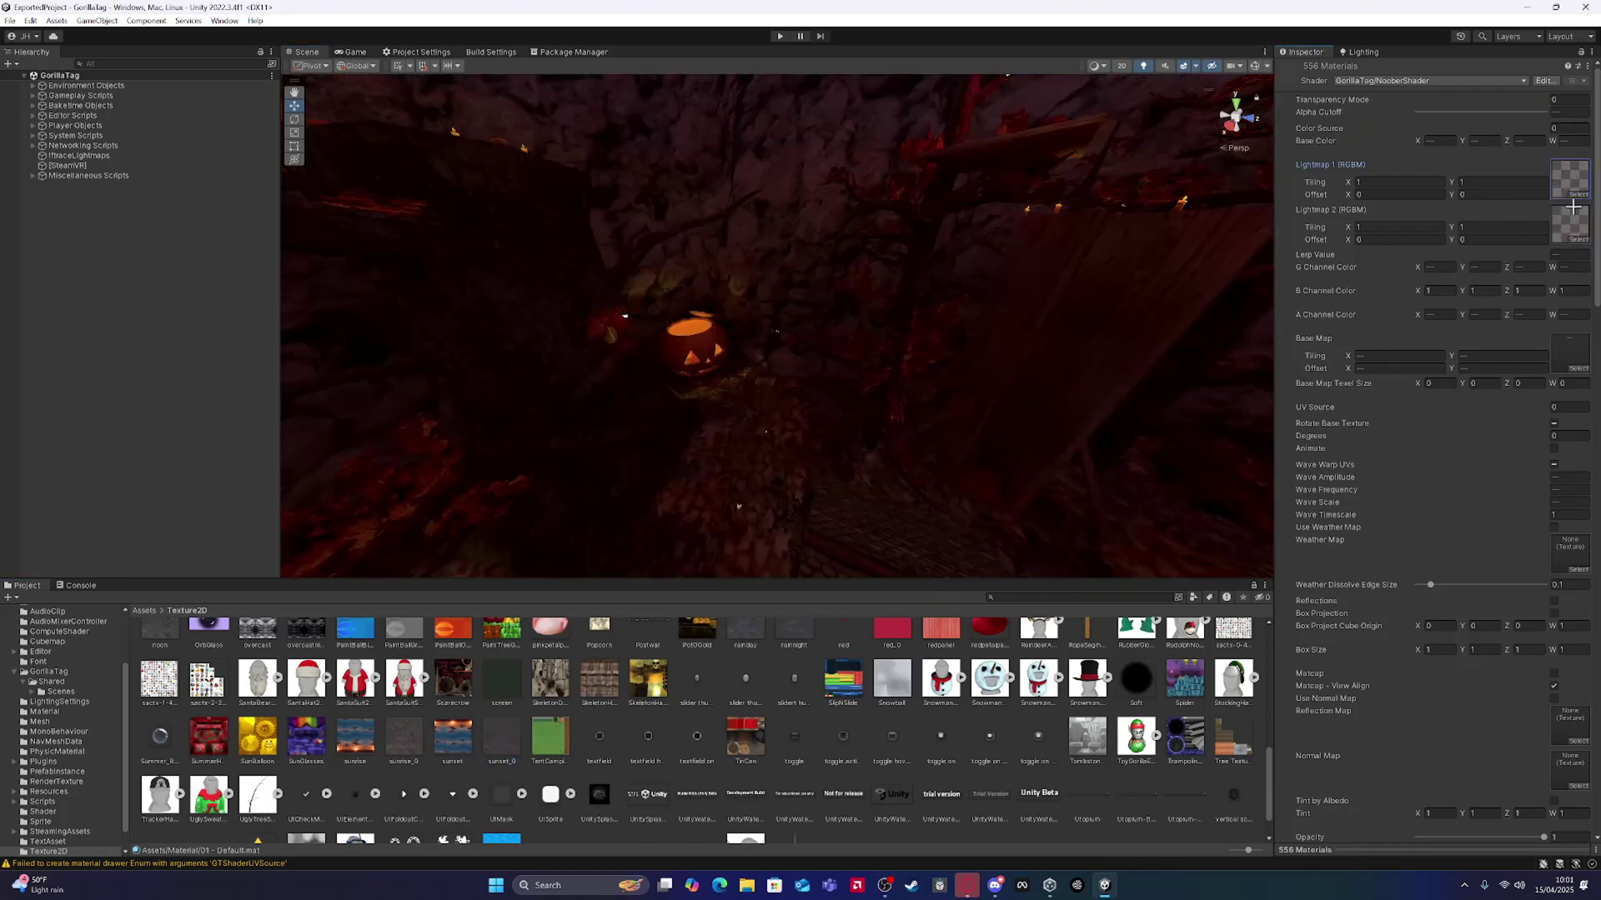
Step: Set Lightmap 1 and Lightmap 2 of the selected materials to the 10am texture
click(1574, 197)
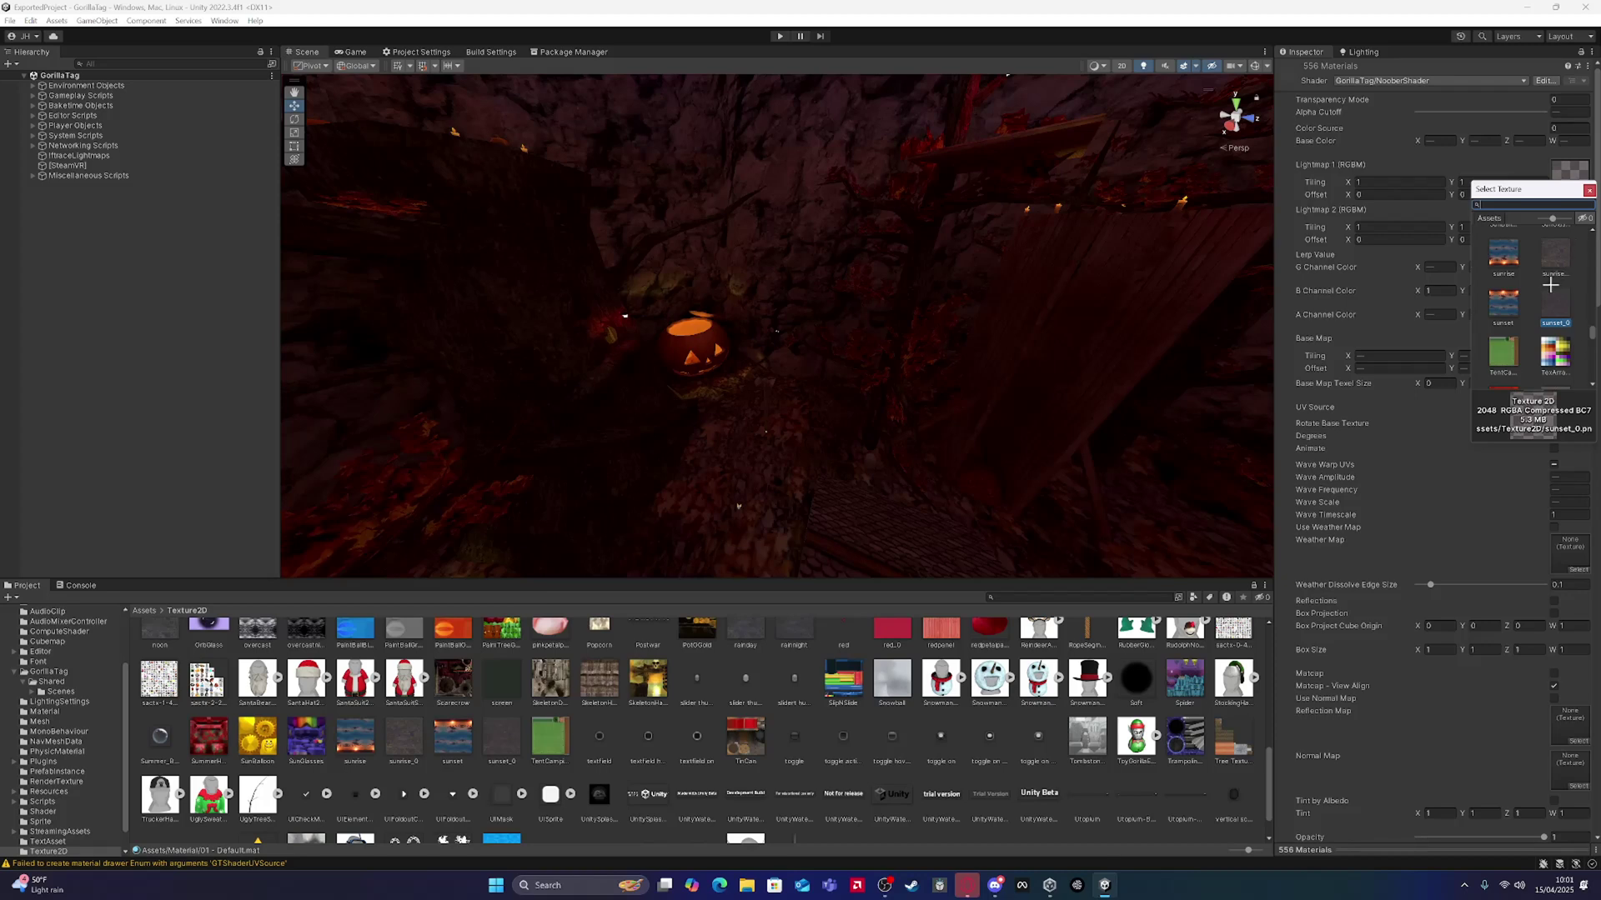
scroll(1543, 281, up, 2)
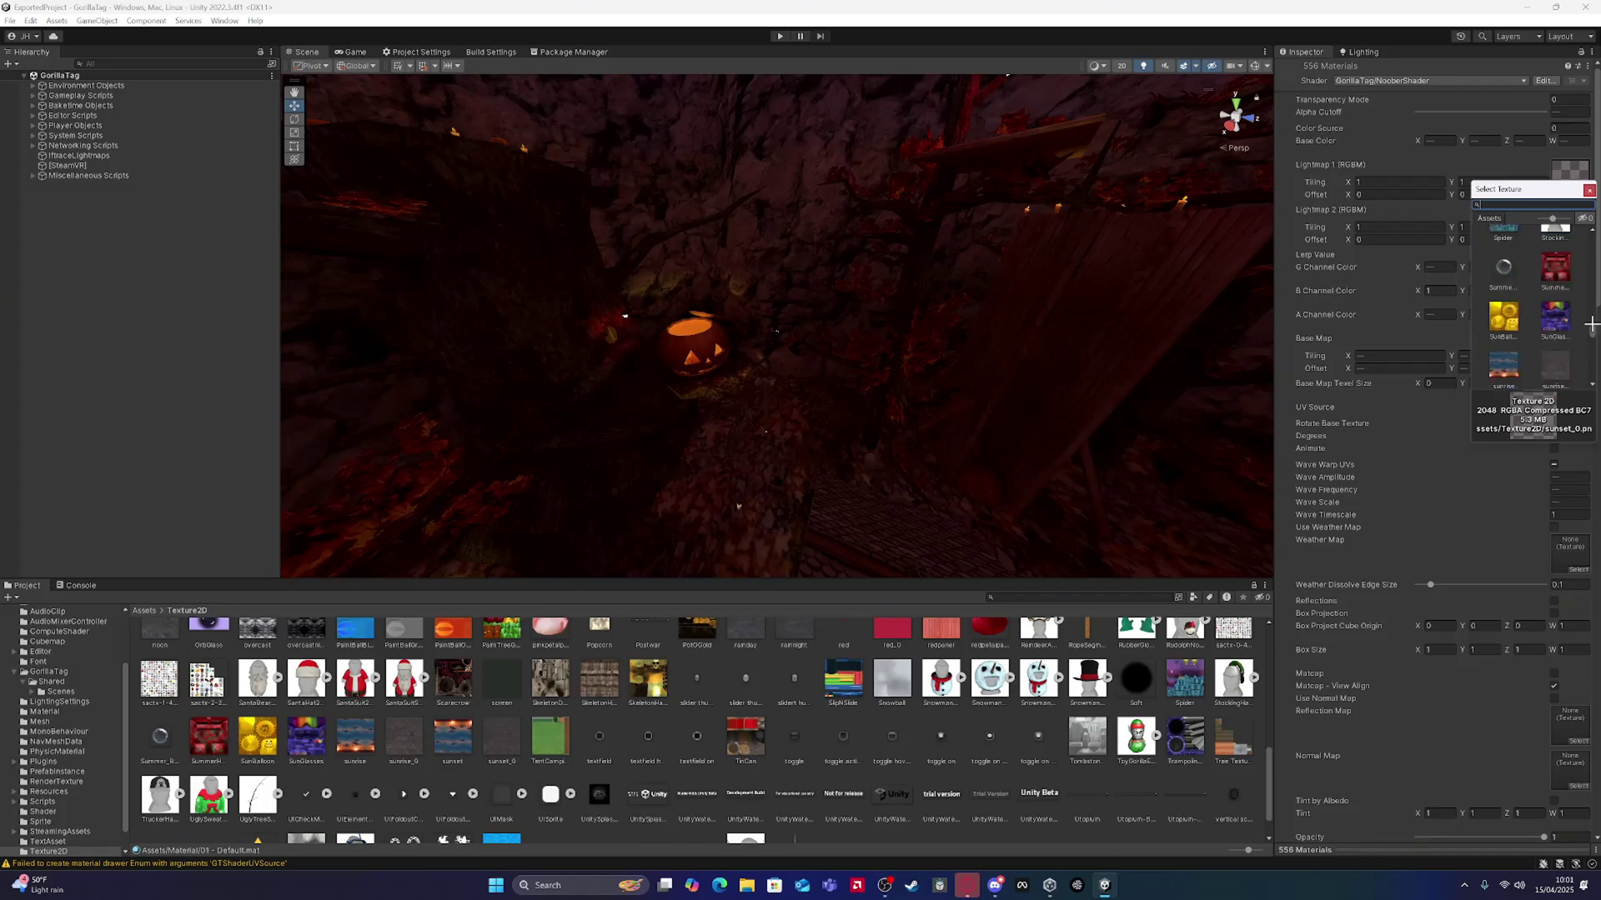
scroll(1589, 327, up, 3)
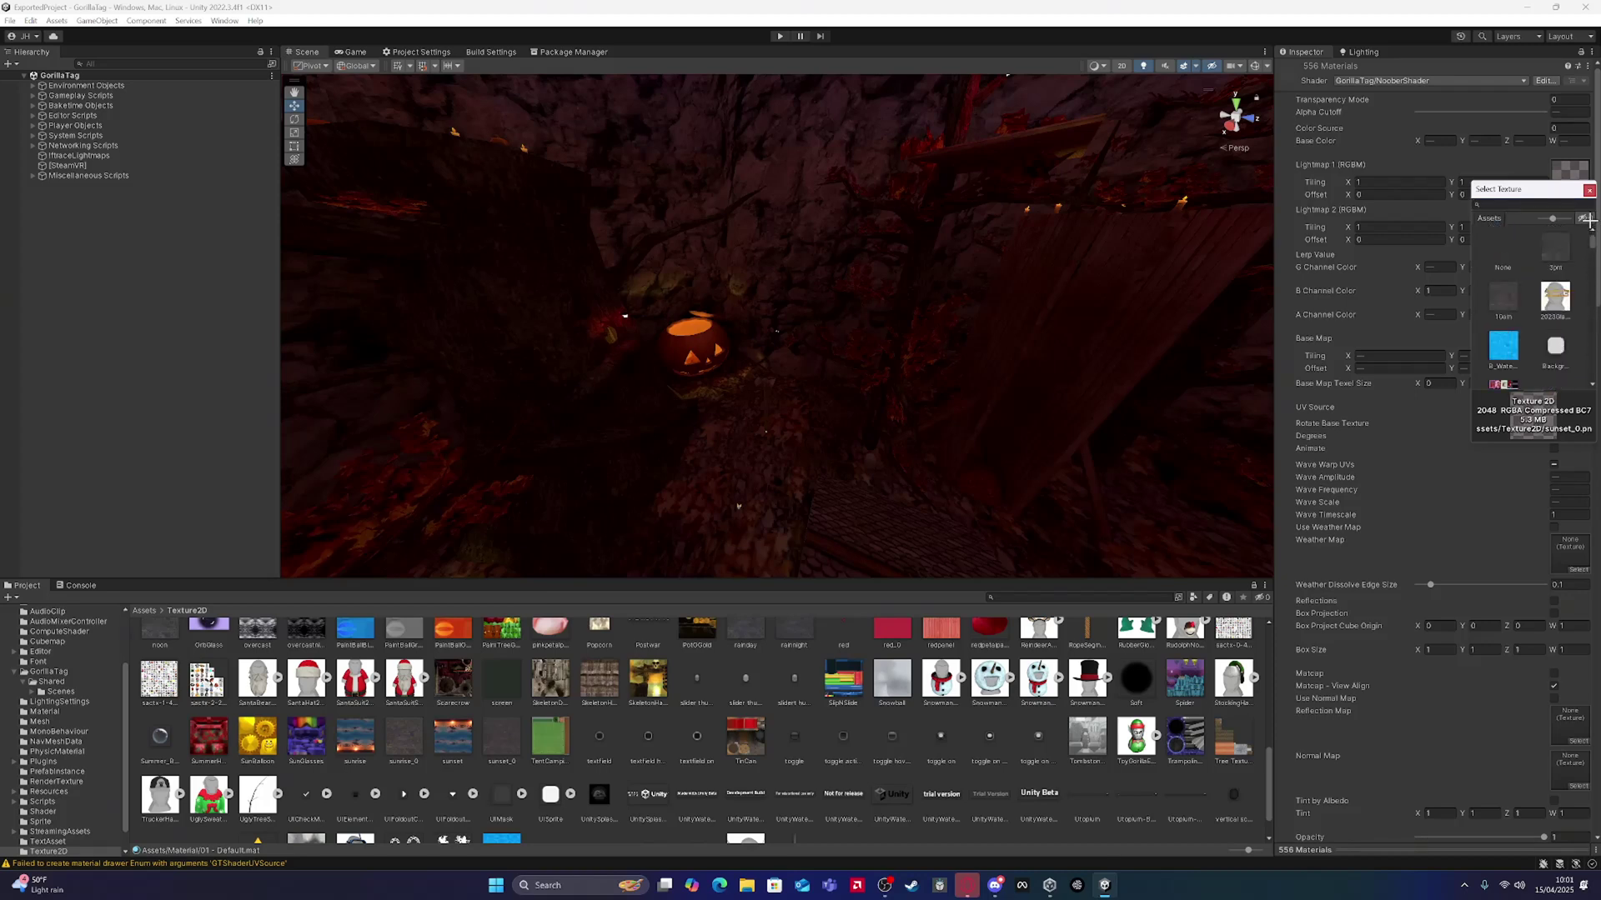
double_click(1504, 300)
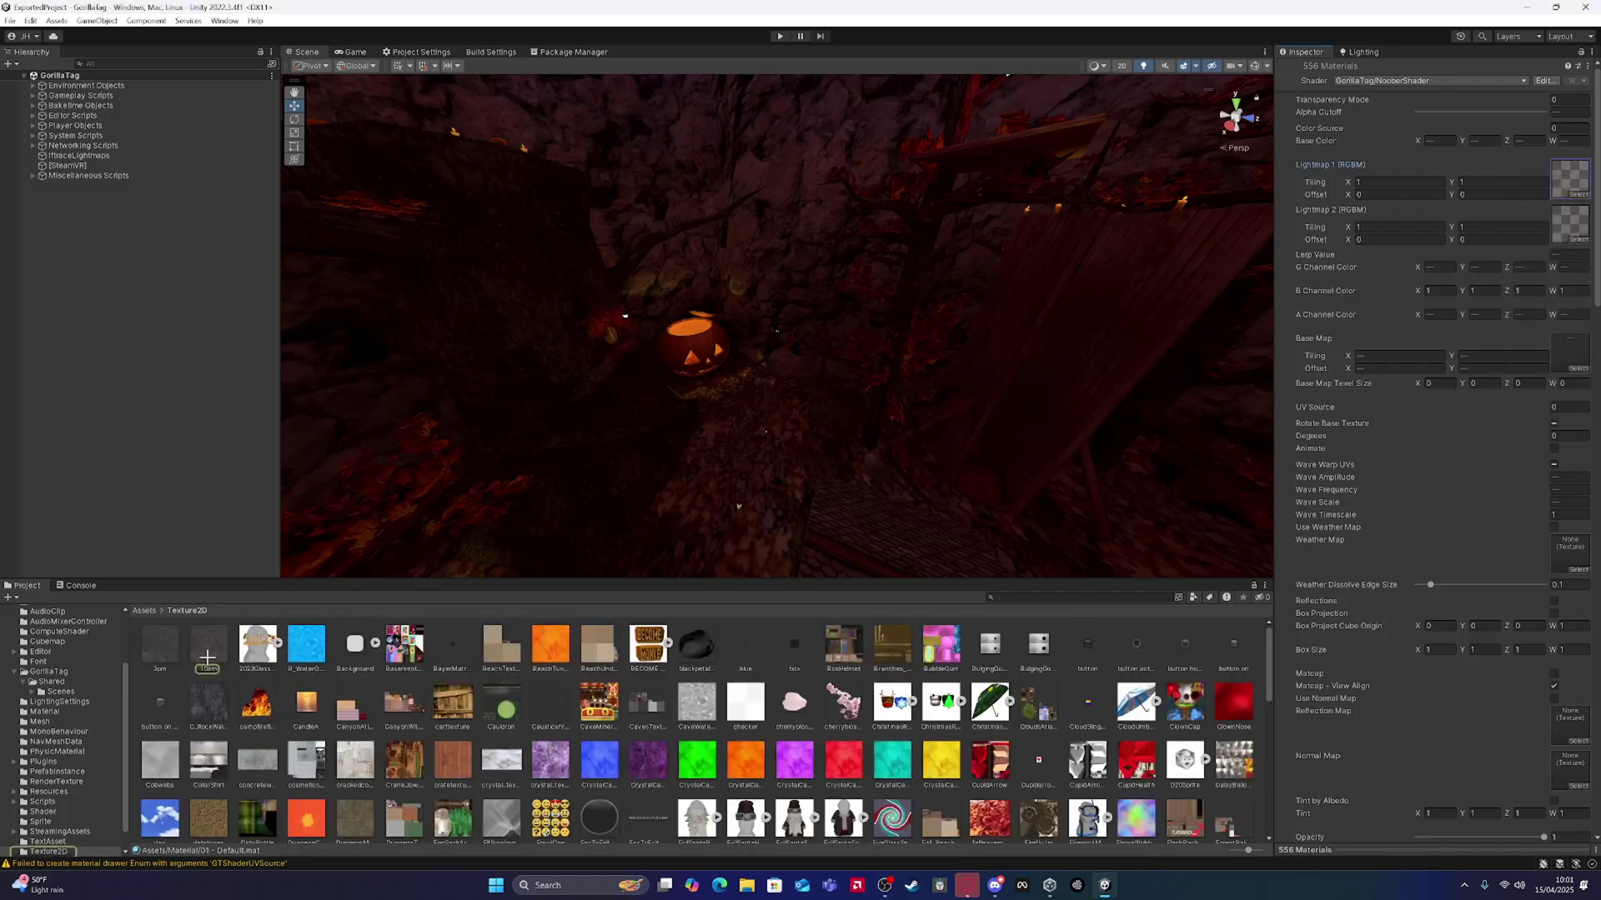
drag(1512, 212, 1557, 220)
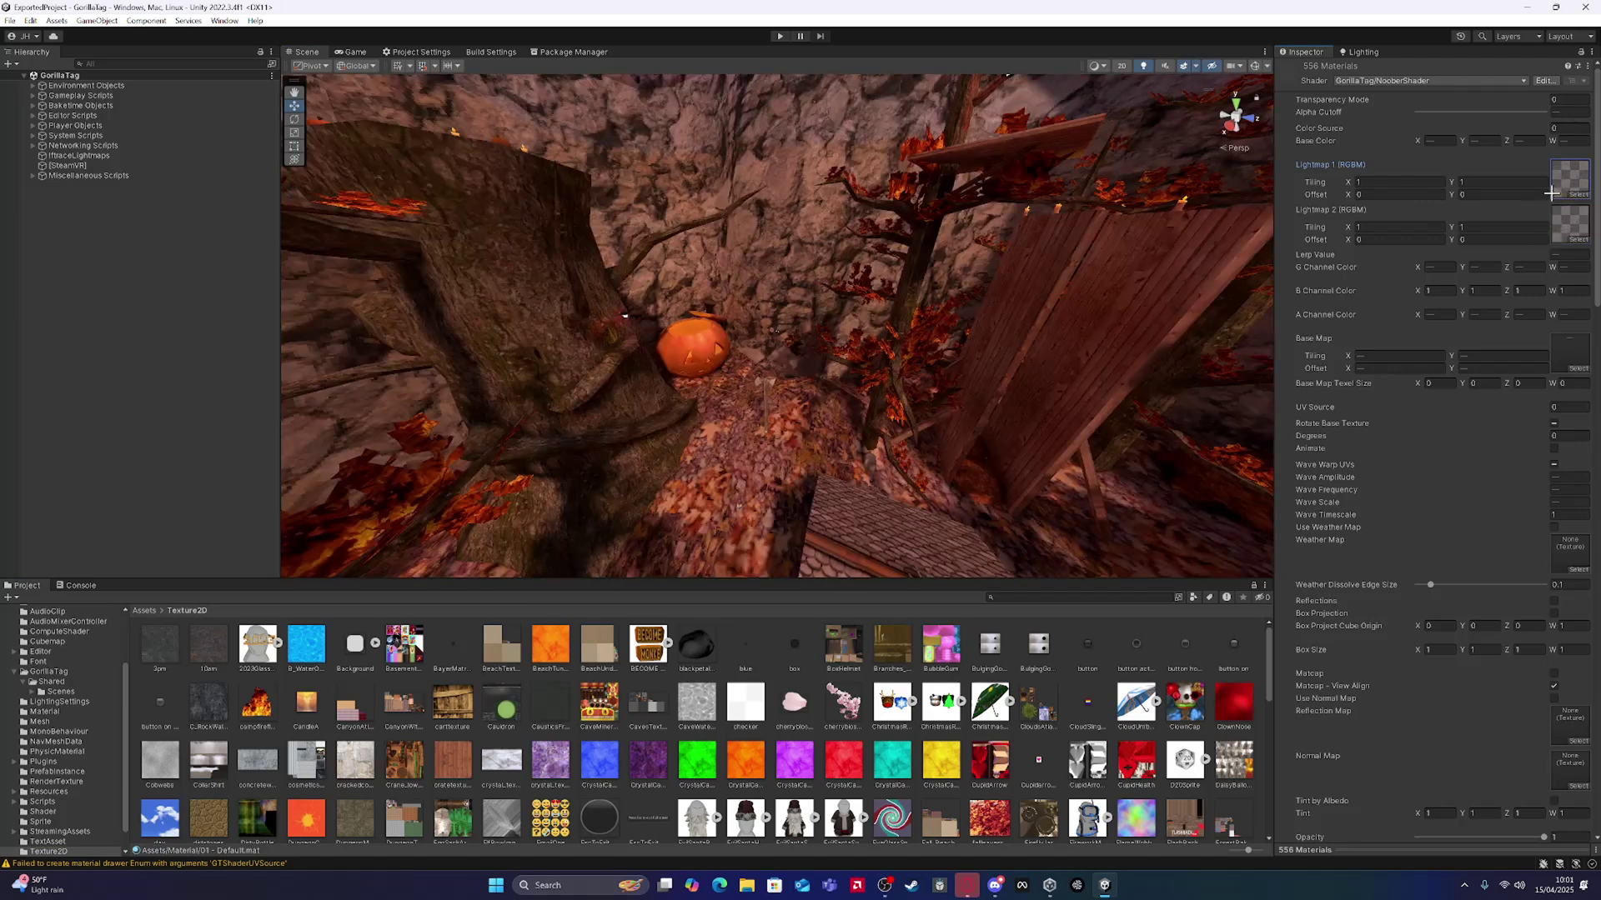
Step: Assign the 3pm texture to both lightmaps of the selected materials
click(1579, 196)
double_click(1559, 258)
click(1574, 240)
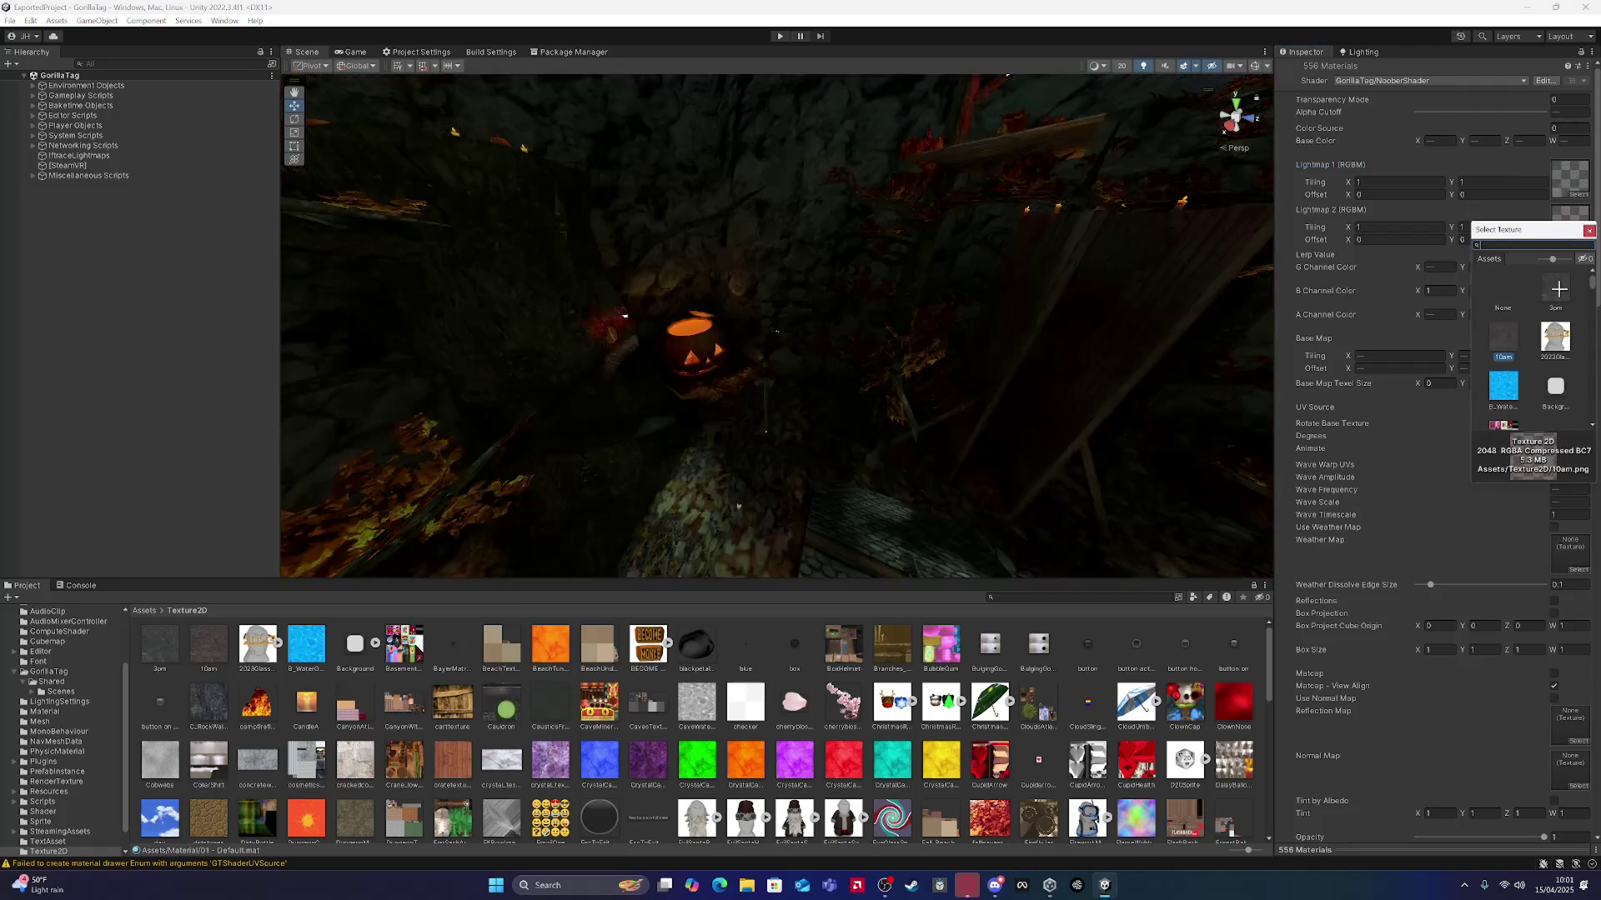
Step: Search the textures for "nigh" and assign night_0 to both Lightmap 1 and Lightmap 2
click(1578, 196)
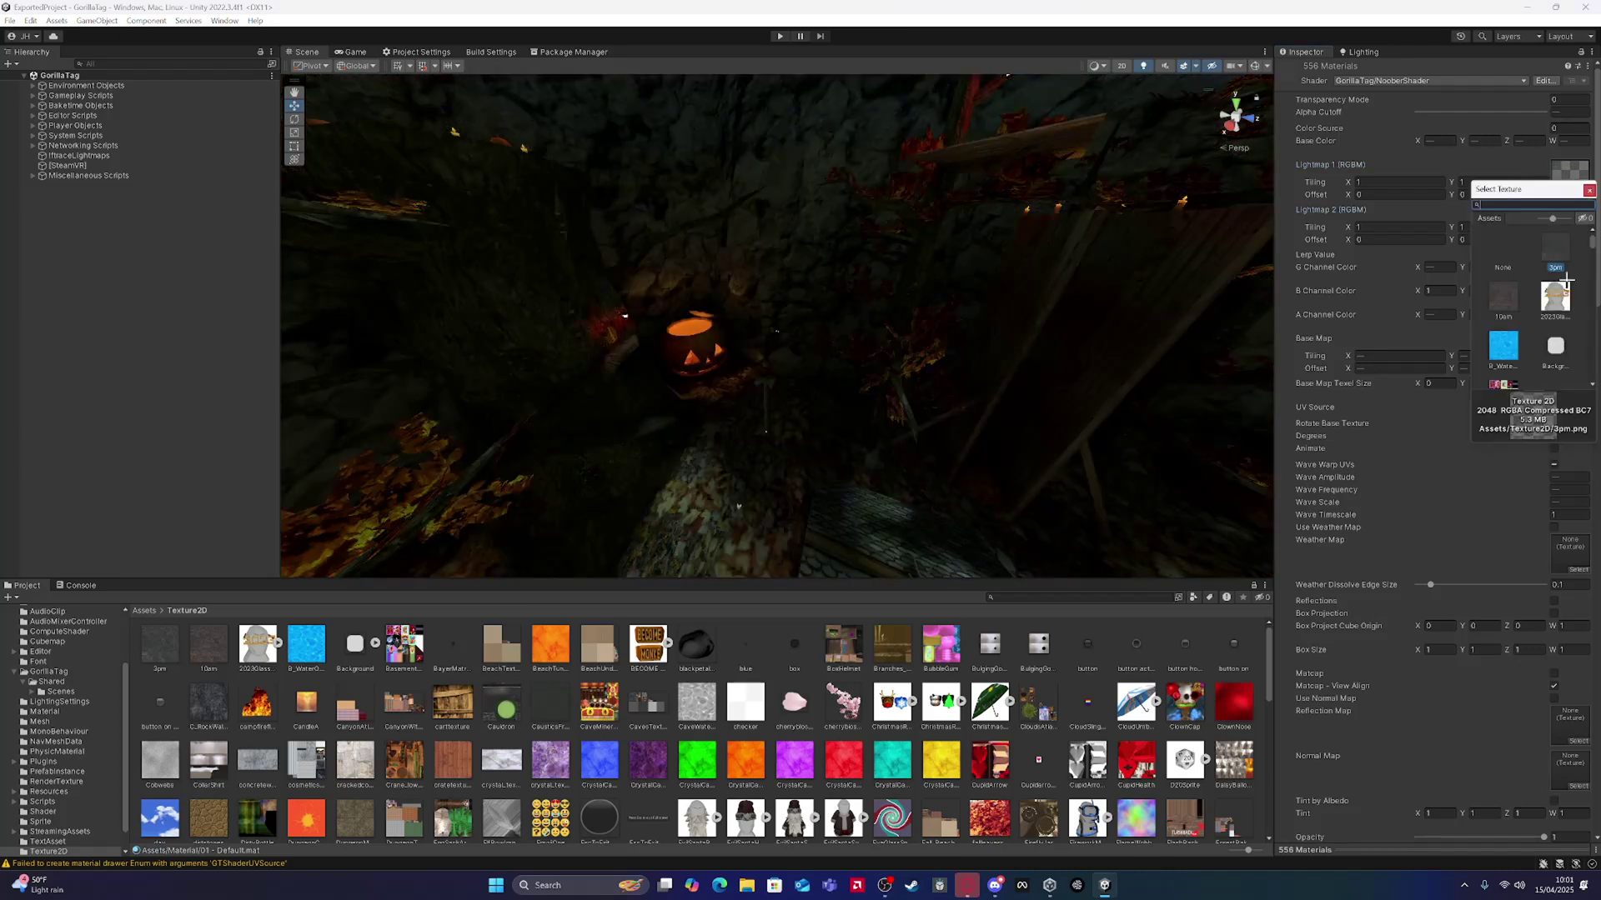
text(nigh)
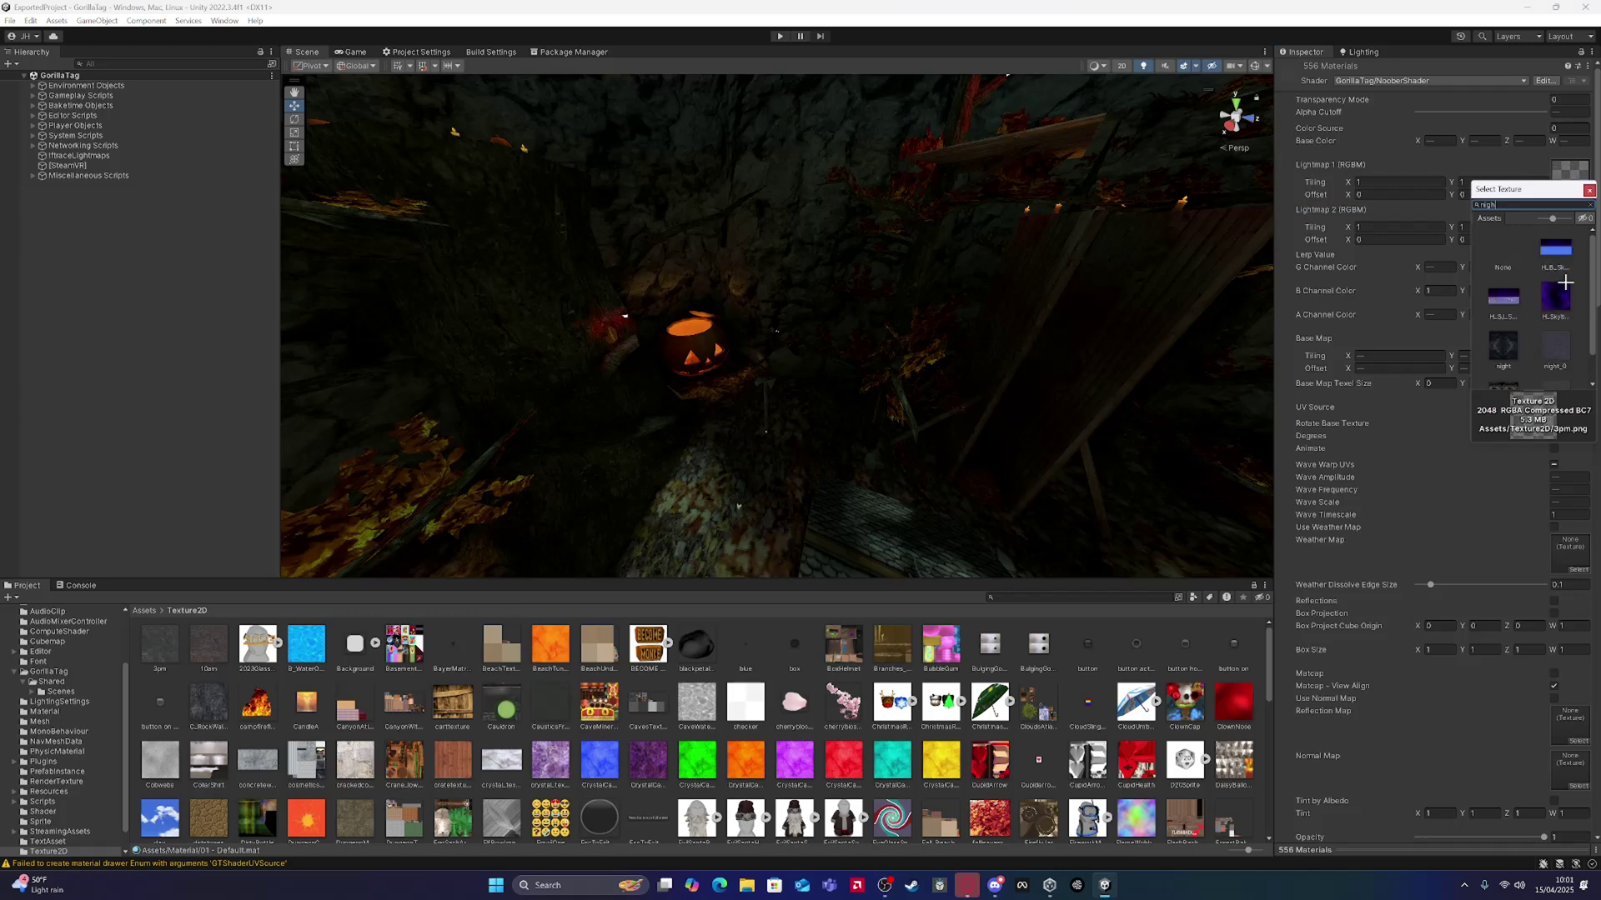
double_click(1560, 336)
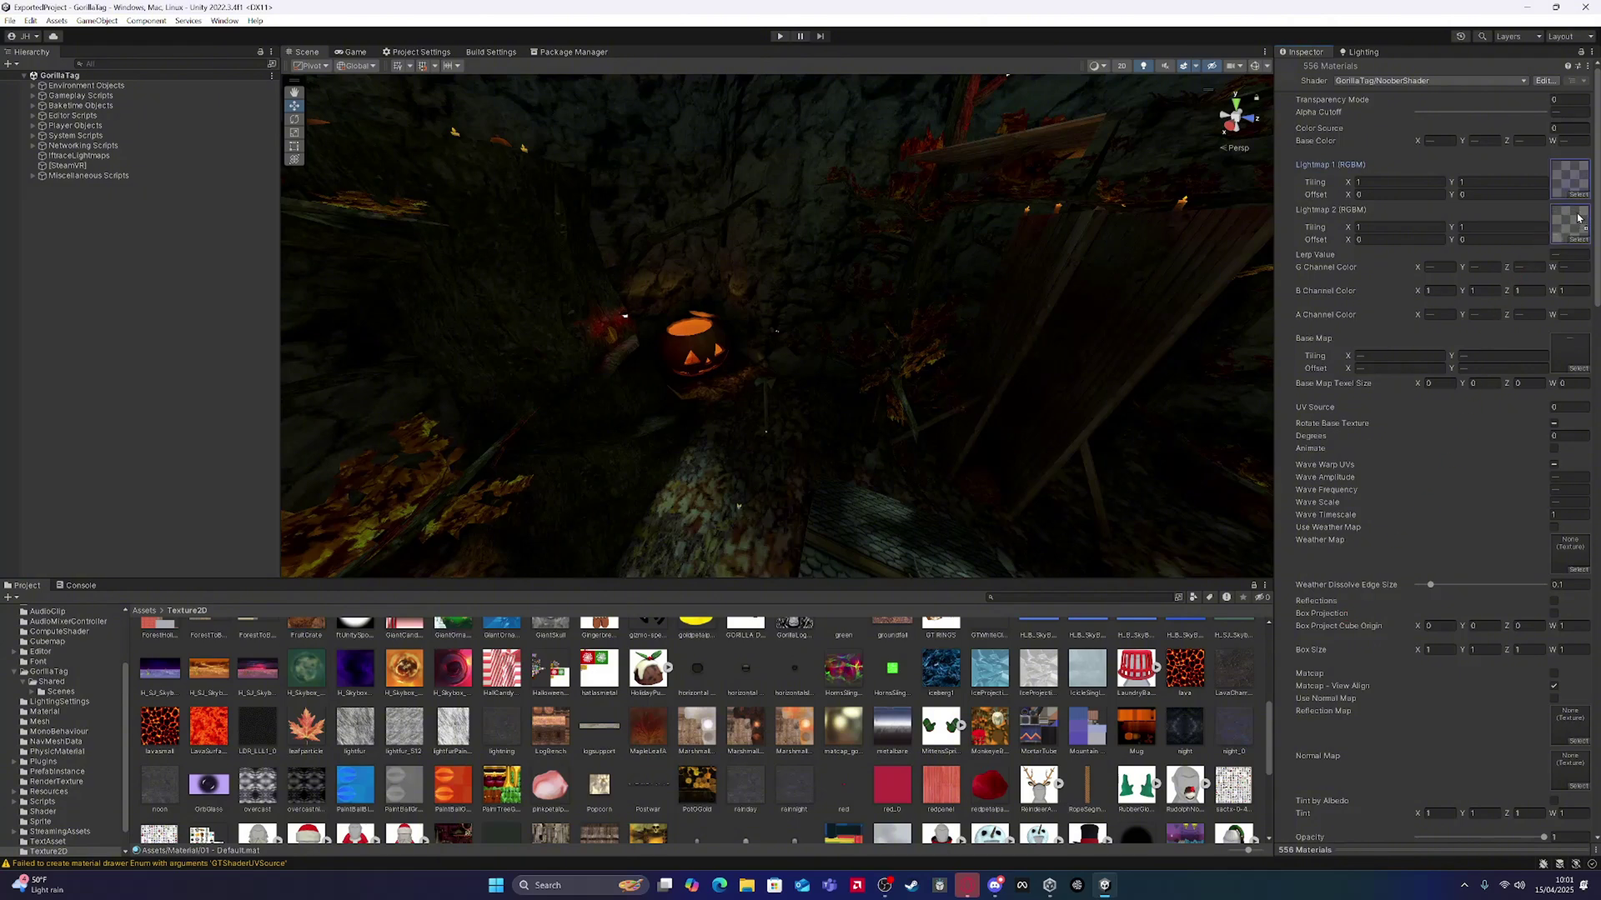
drag(1578, 218, 1575, 220)
Step: Select the gorilla player model, locate its darkfur material in the project, and select the three neighbouring darkfur materials together
right_drag(983, 329, 762, 320)
click(762, 320)
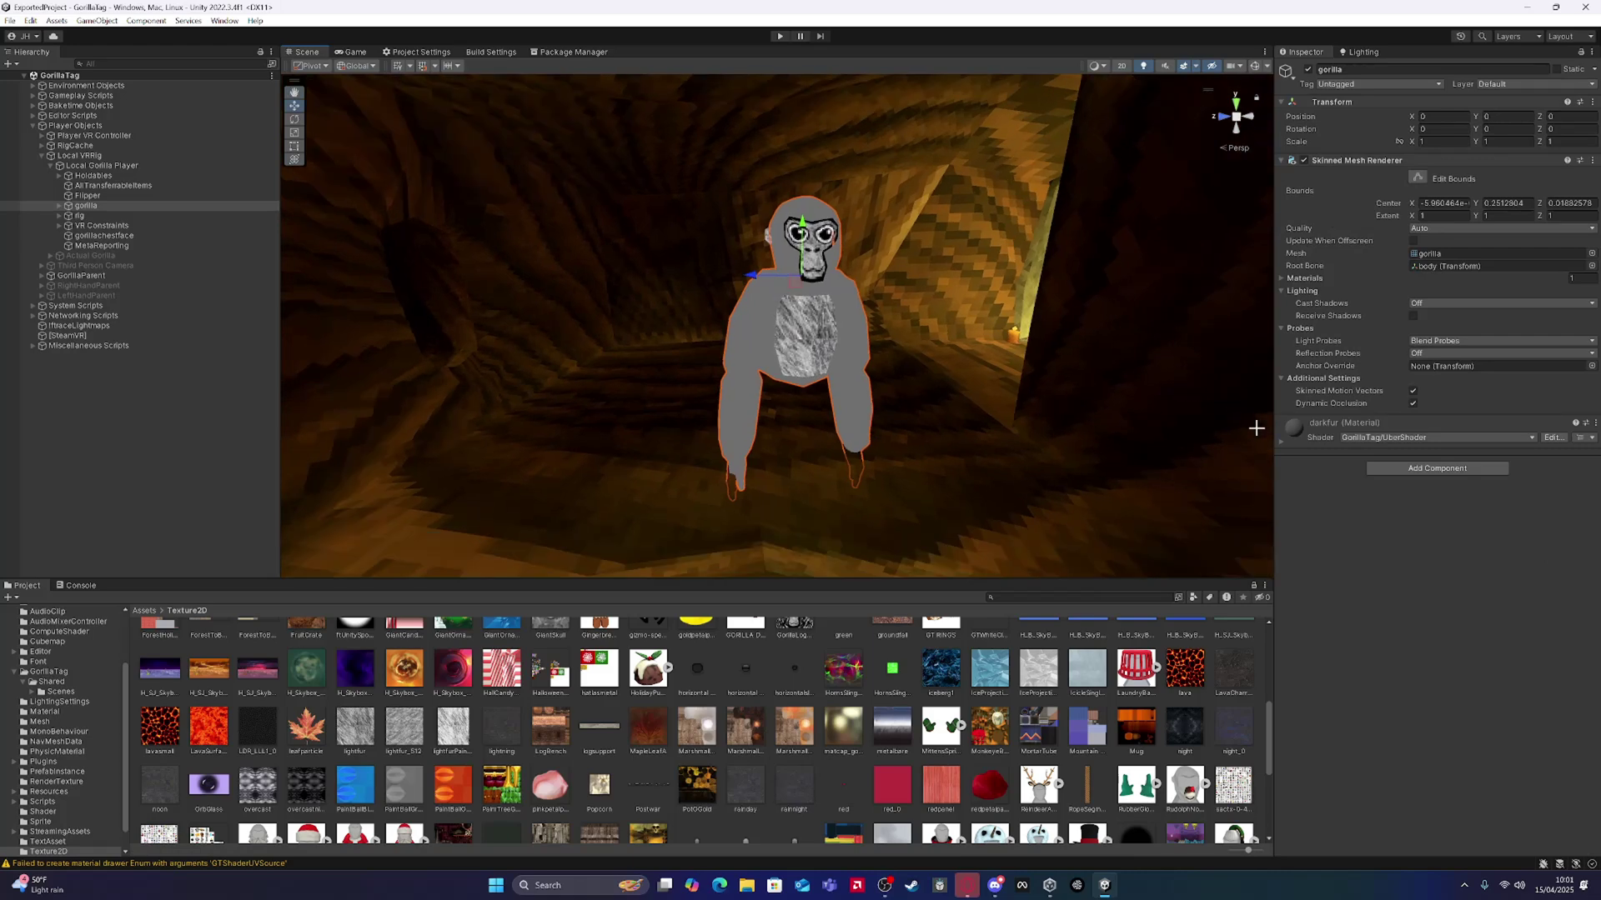
click(1594, 423)
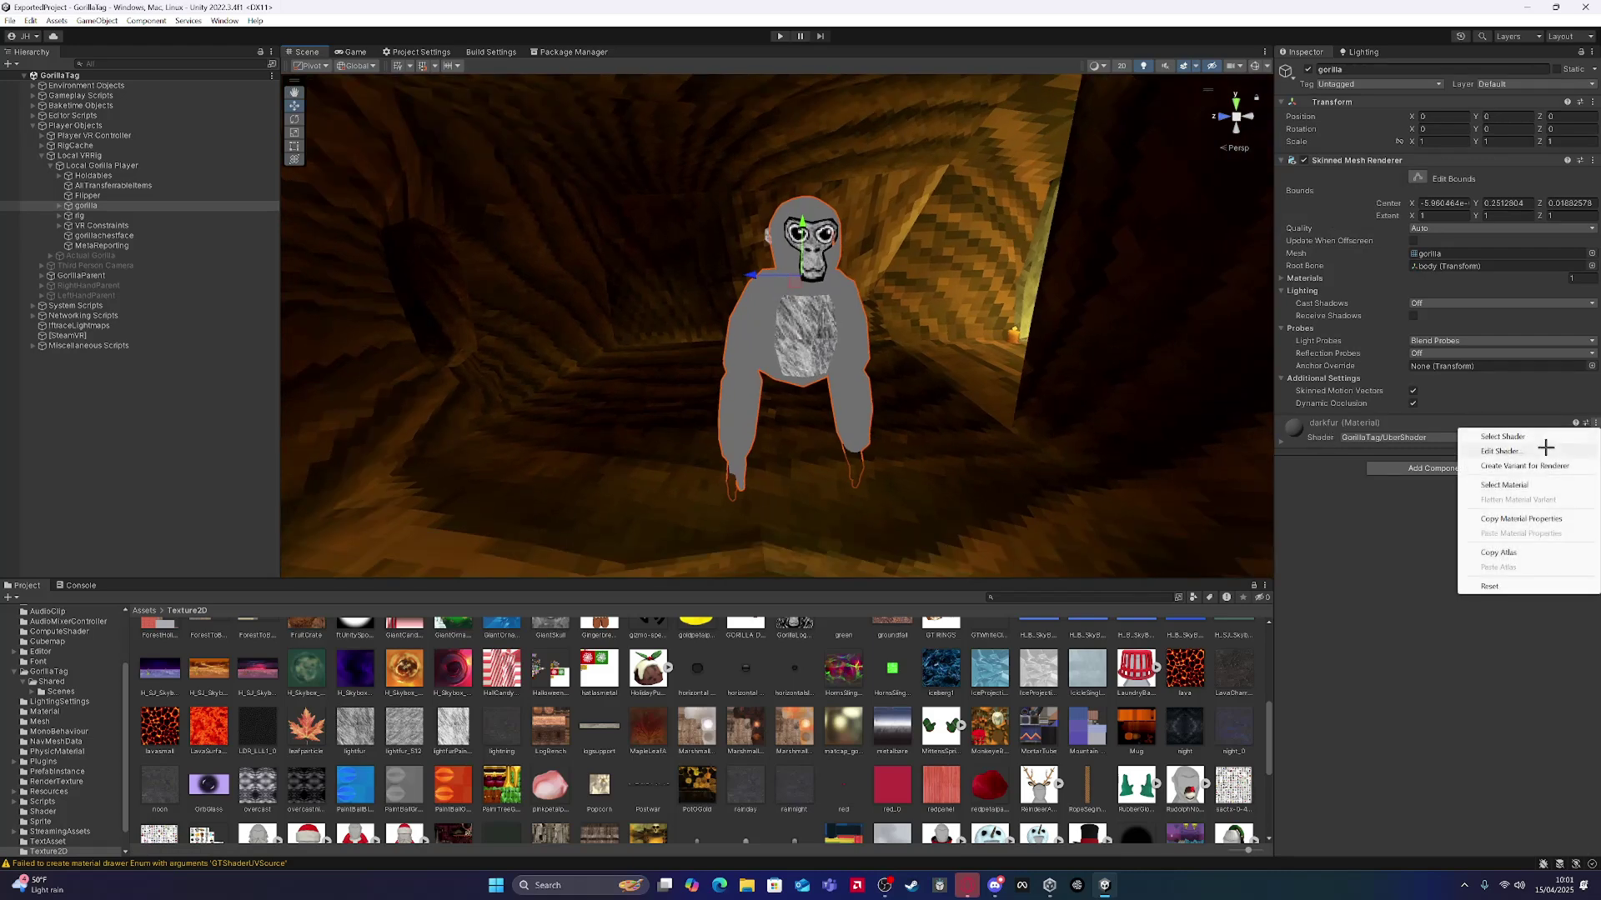
click(1516, 480)
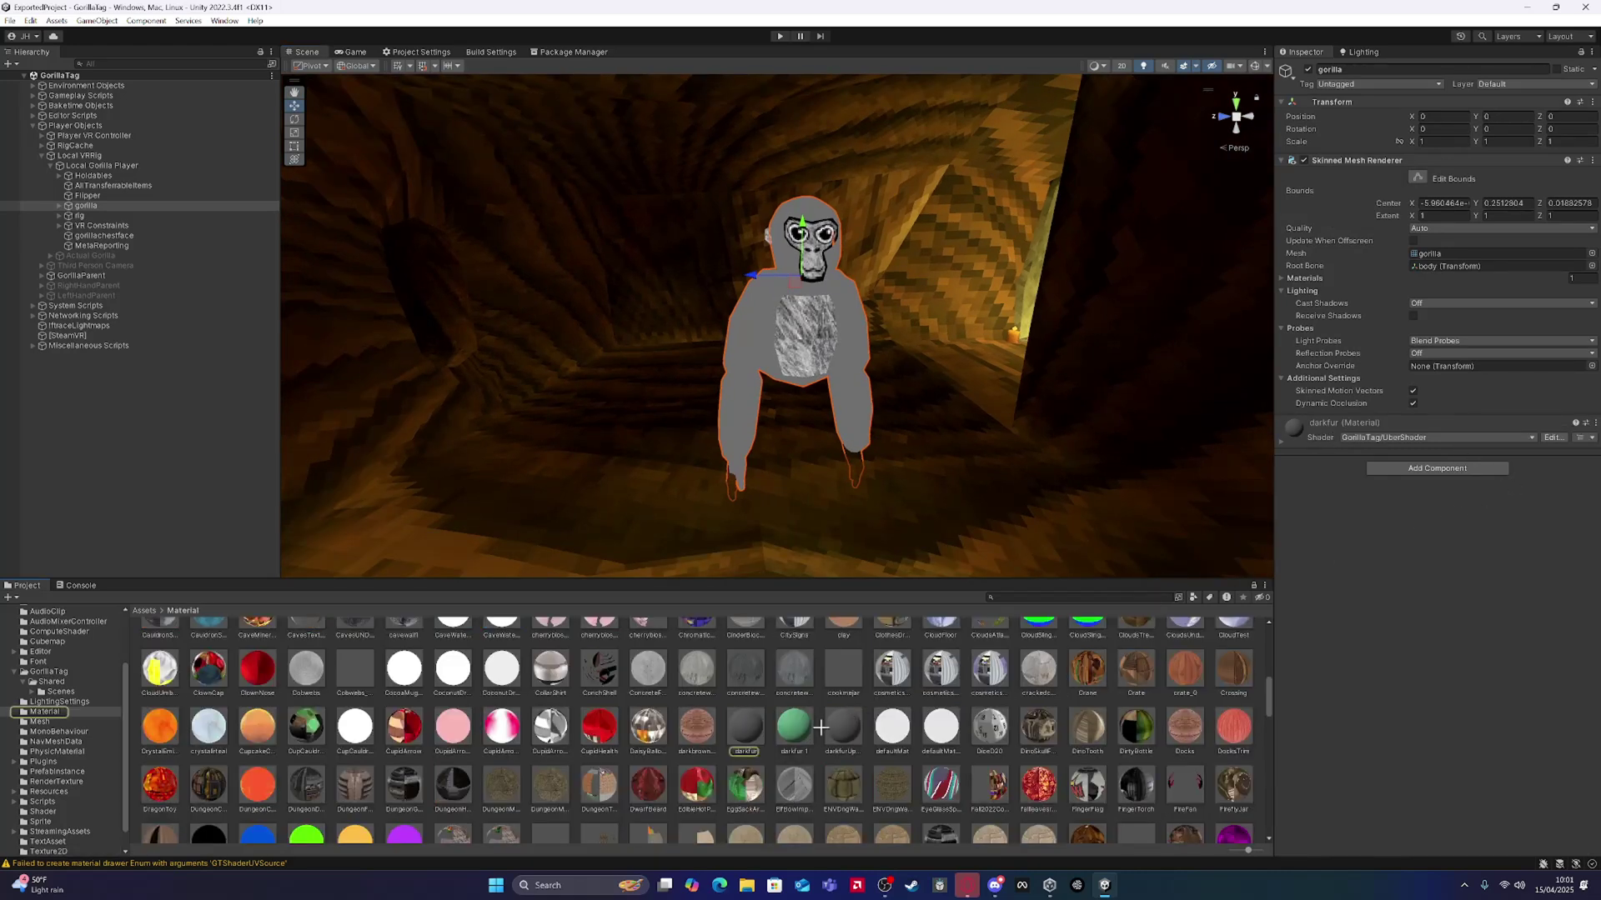
click(745, 727)
shift+click(840, 742)
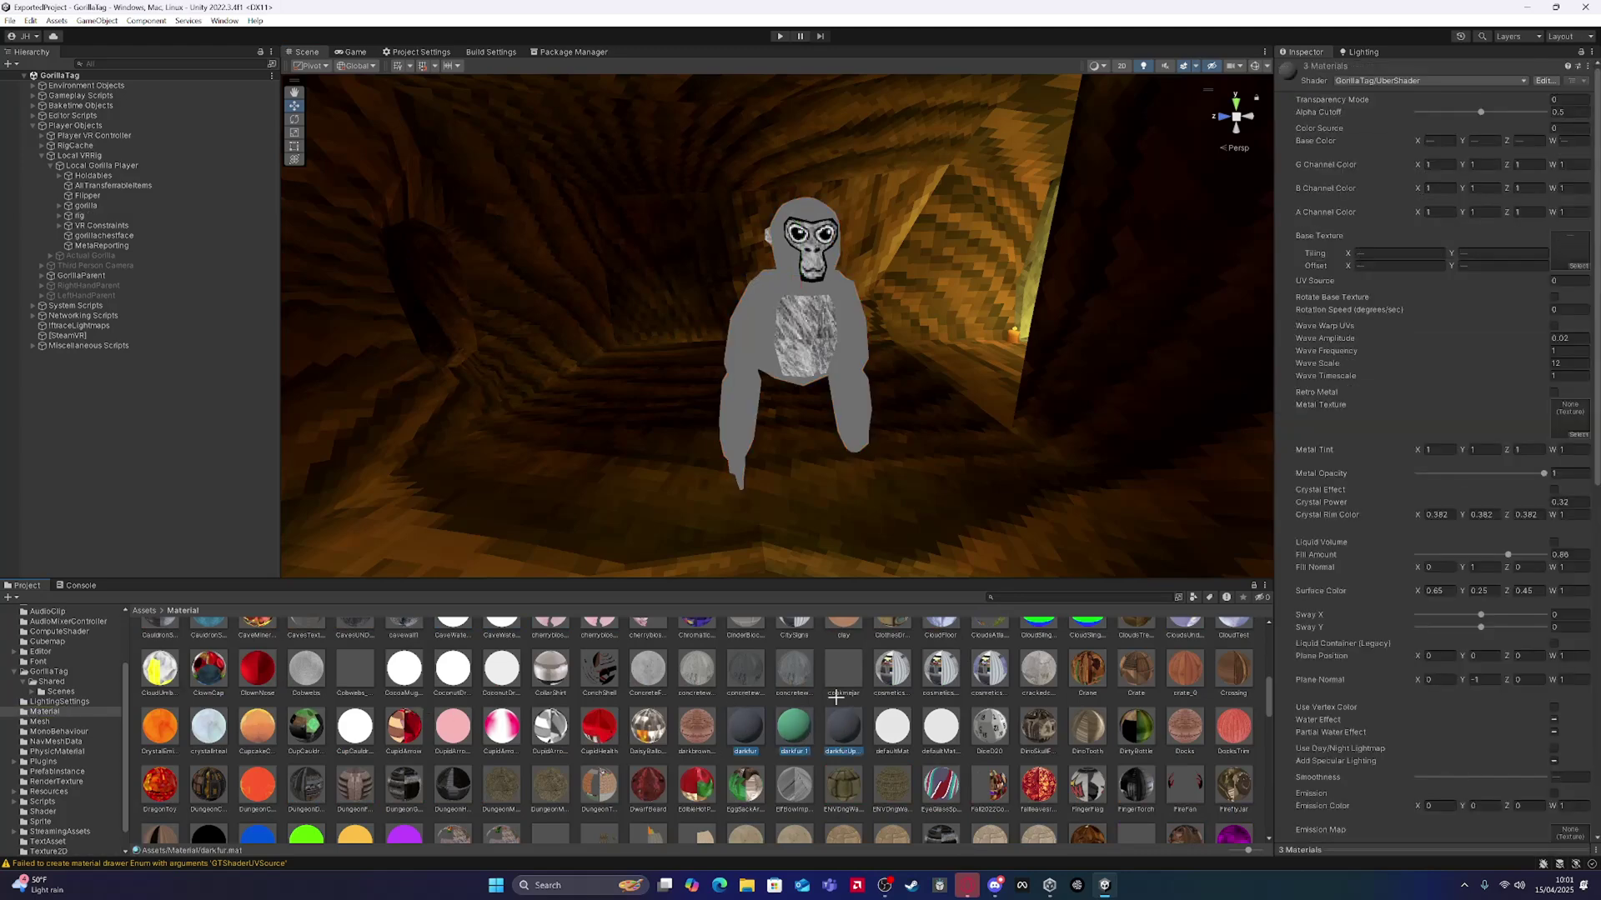
Step: Add the lightfur material to the darkfur selection and switch all four materials to the Standard shader
scroll(958, 706, down, 5)
scroll(1012, 710, up, 6)
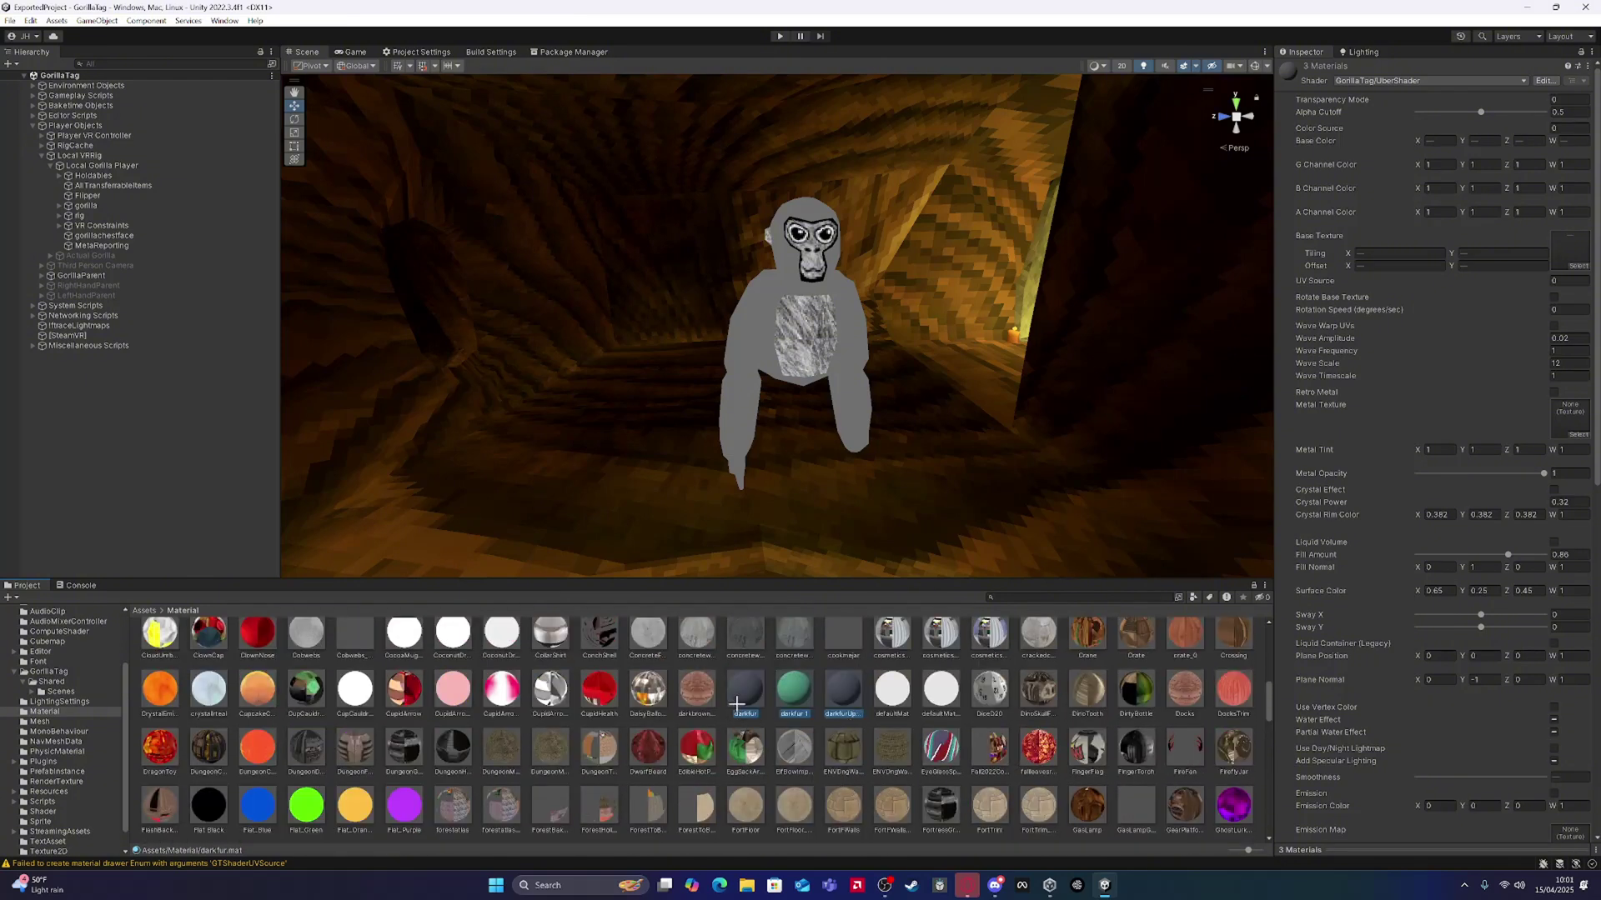
scroll(830, 707, up, 3)
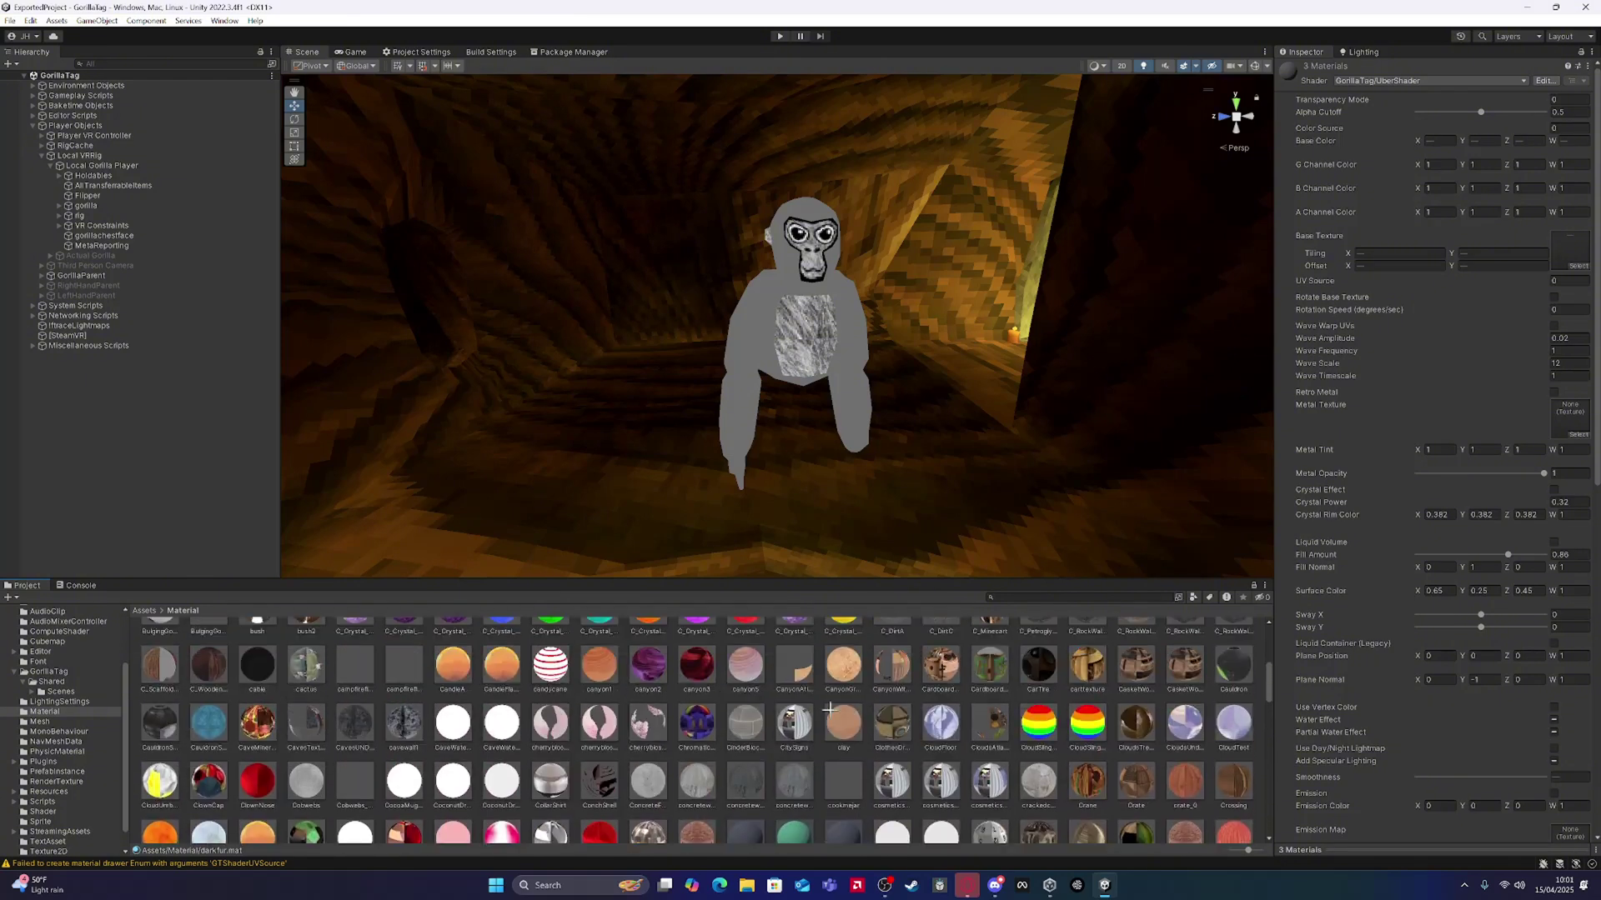
scroll(829, 709, up, 2)
scroll(829, 710, down, 1)
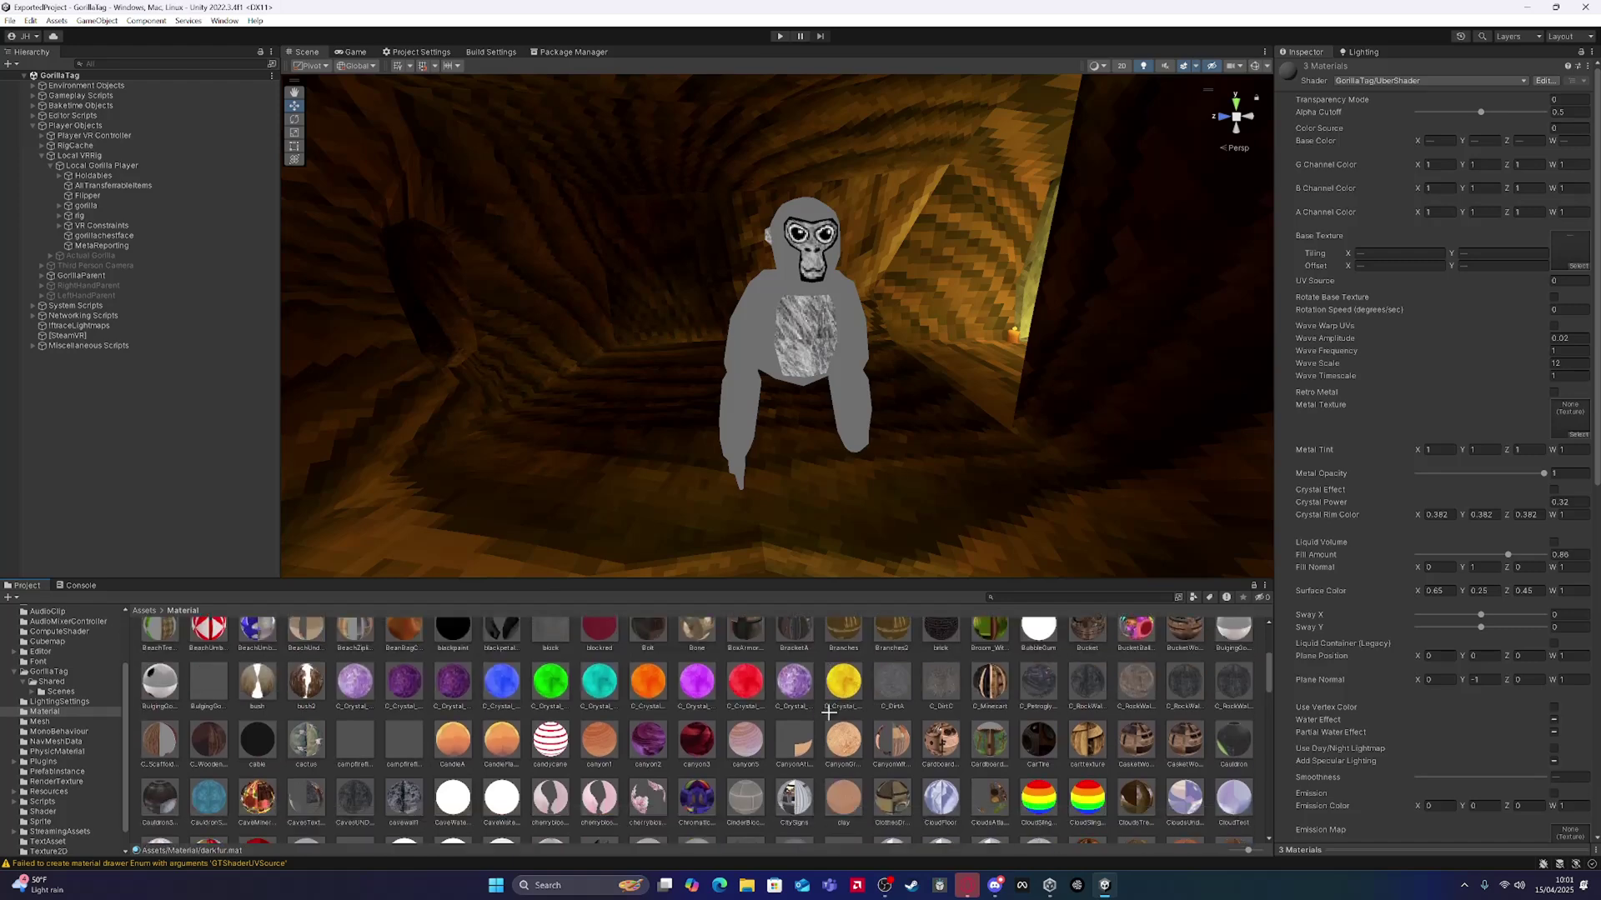
scroll(829, 710, down, 9)
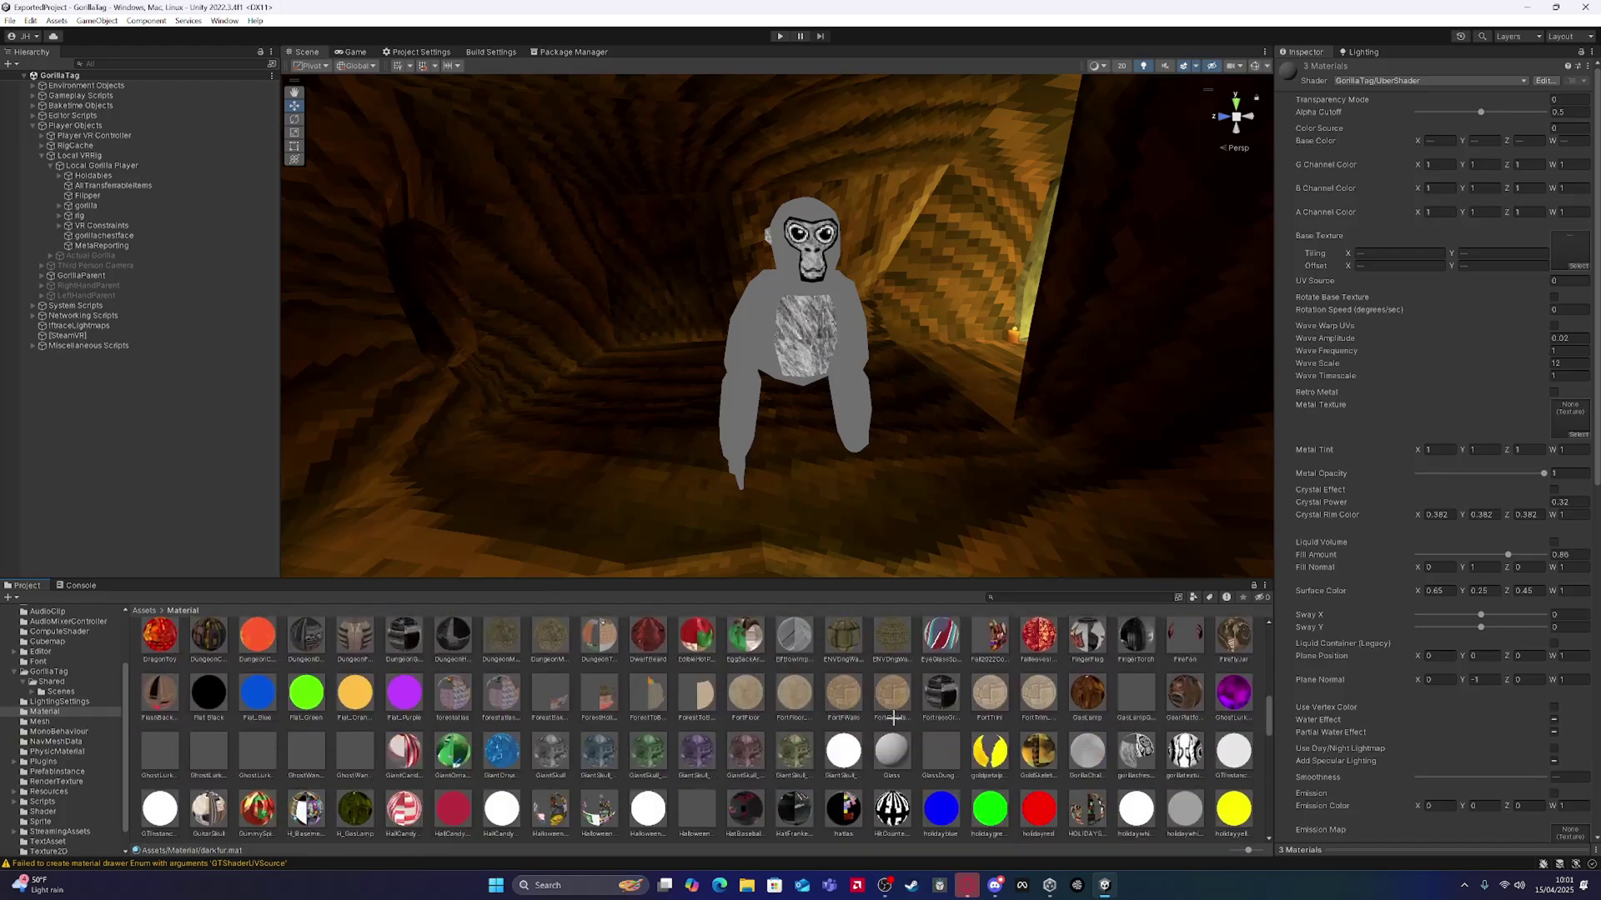
scroll(1047, 738, down, 8)
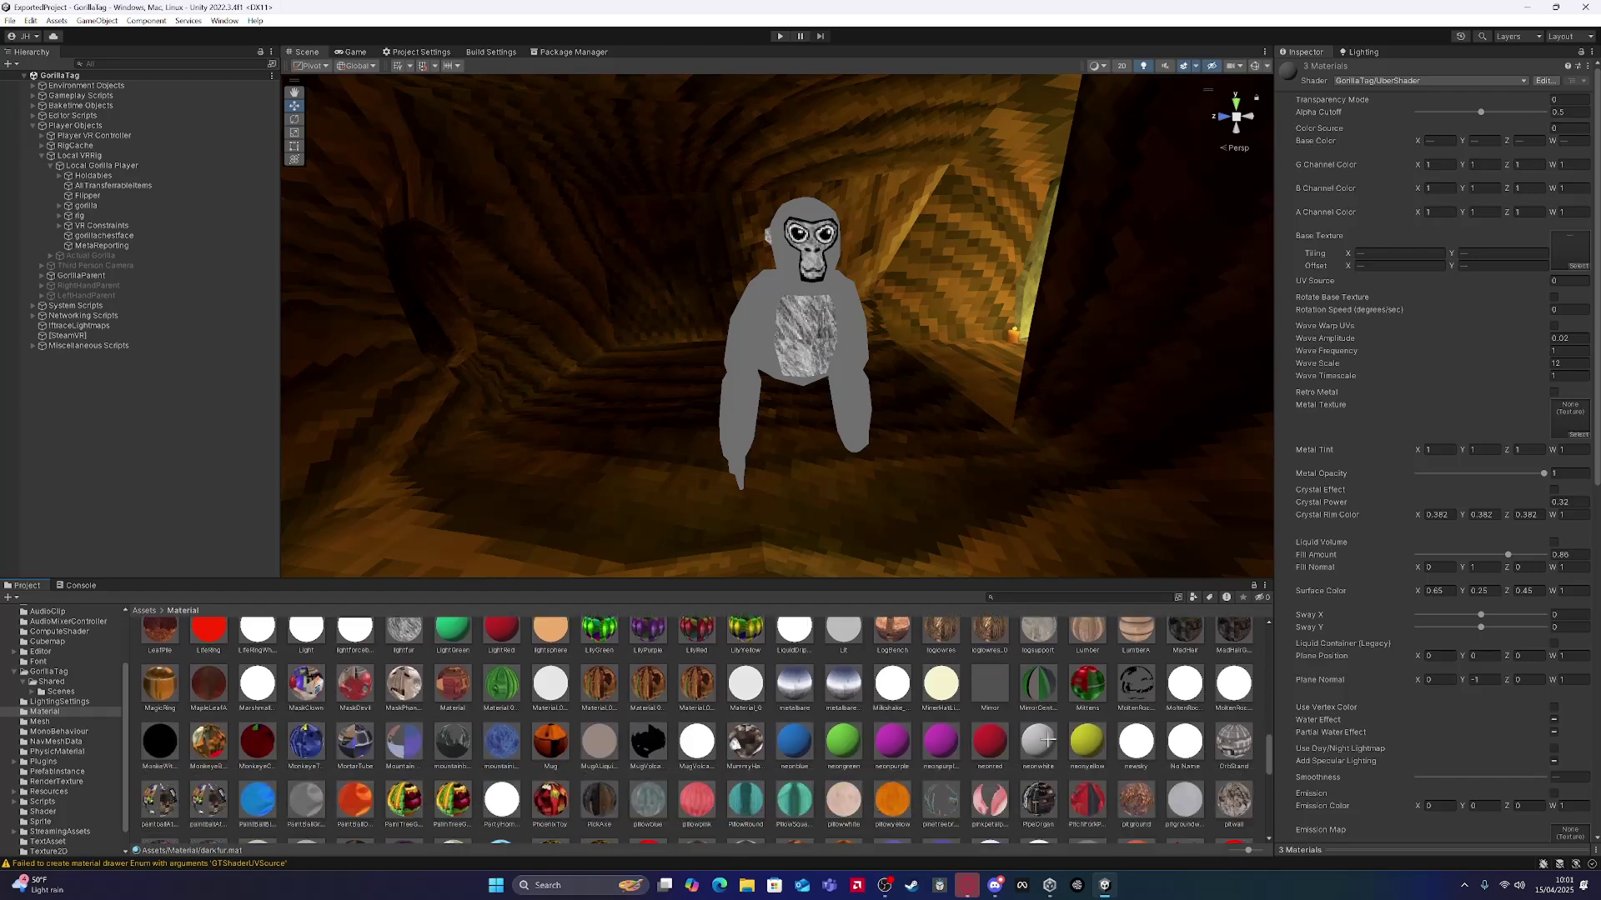
scroll(1047, 739, down, 4)
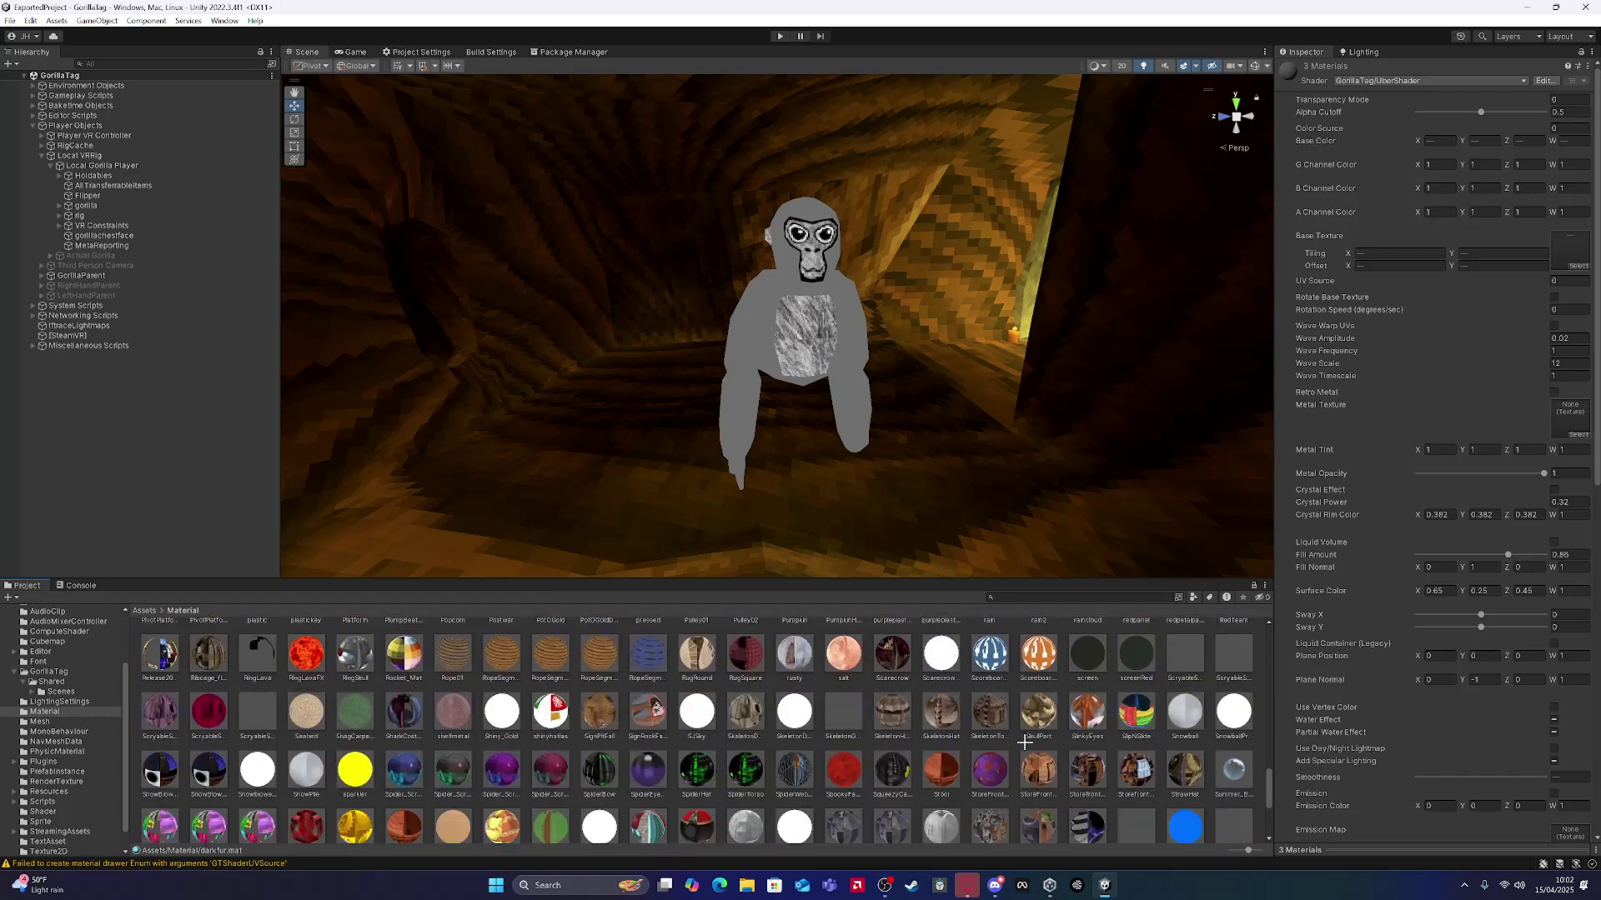
scroll(530, 767, down, 3)
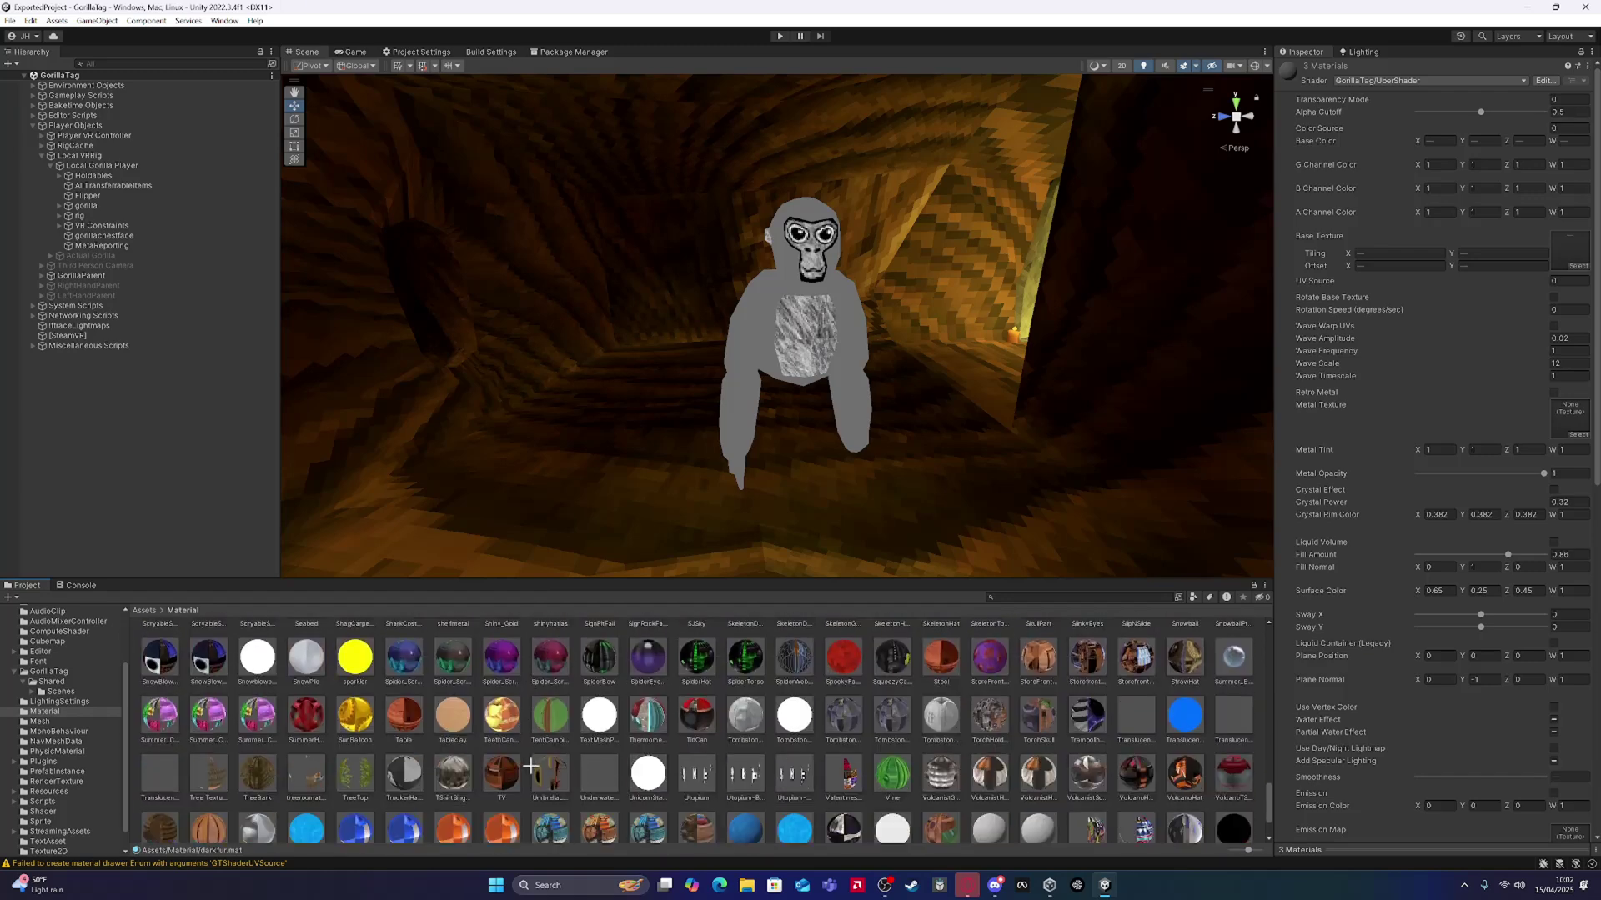
scroll(855, 785, down, 1)
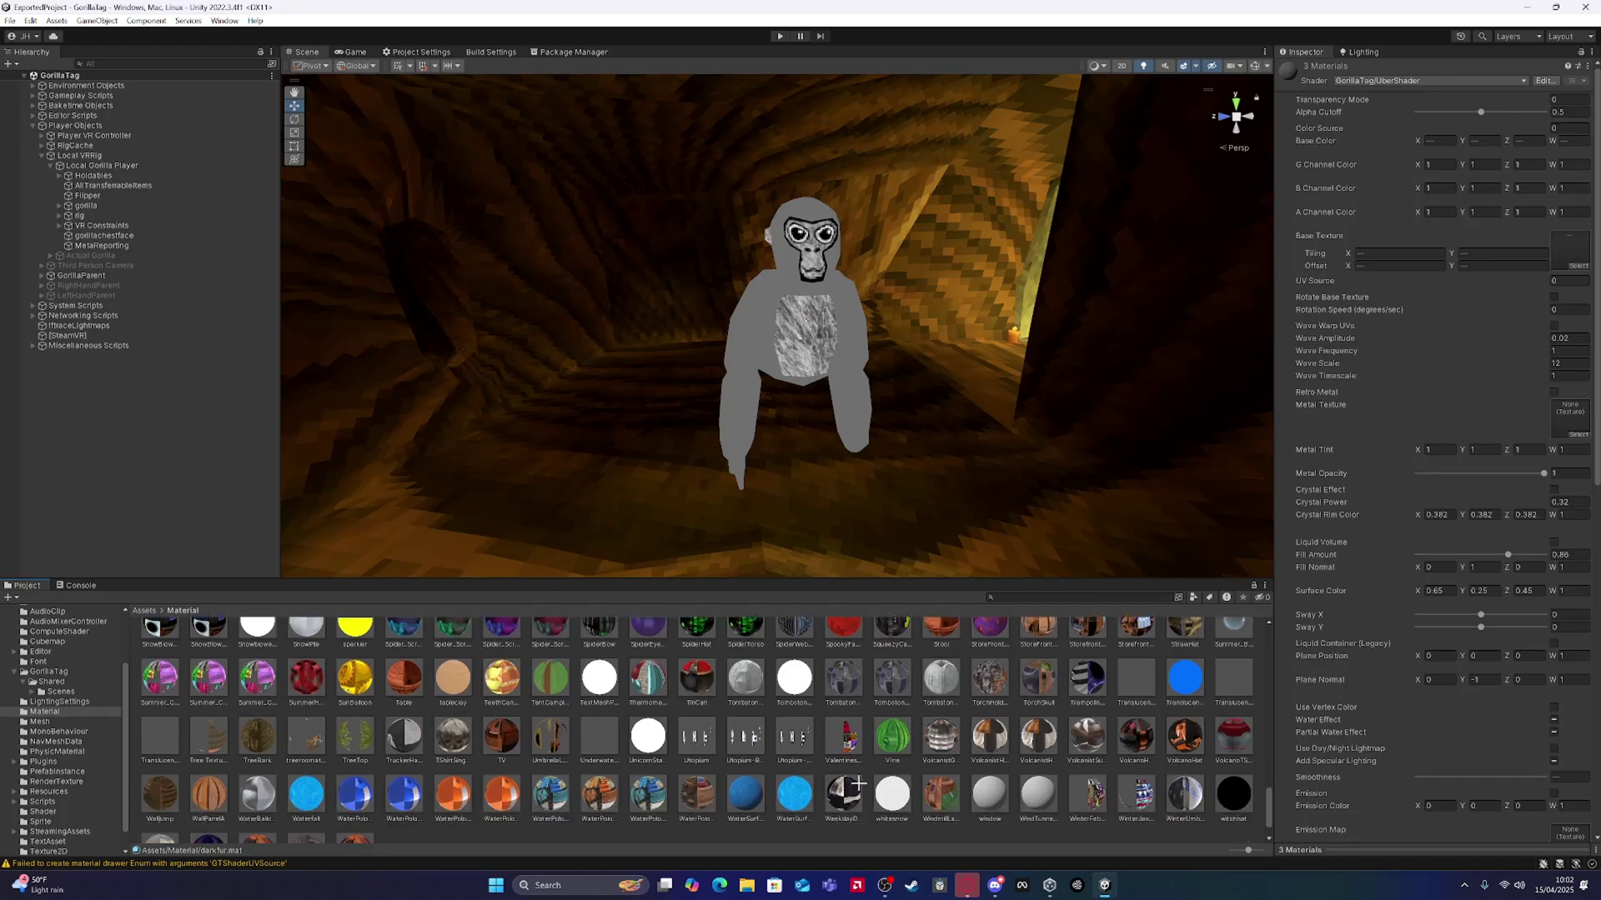
scroll(855, 786, up, 7)
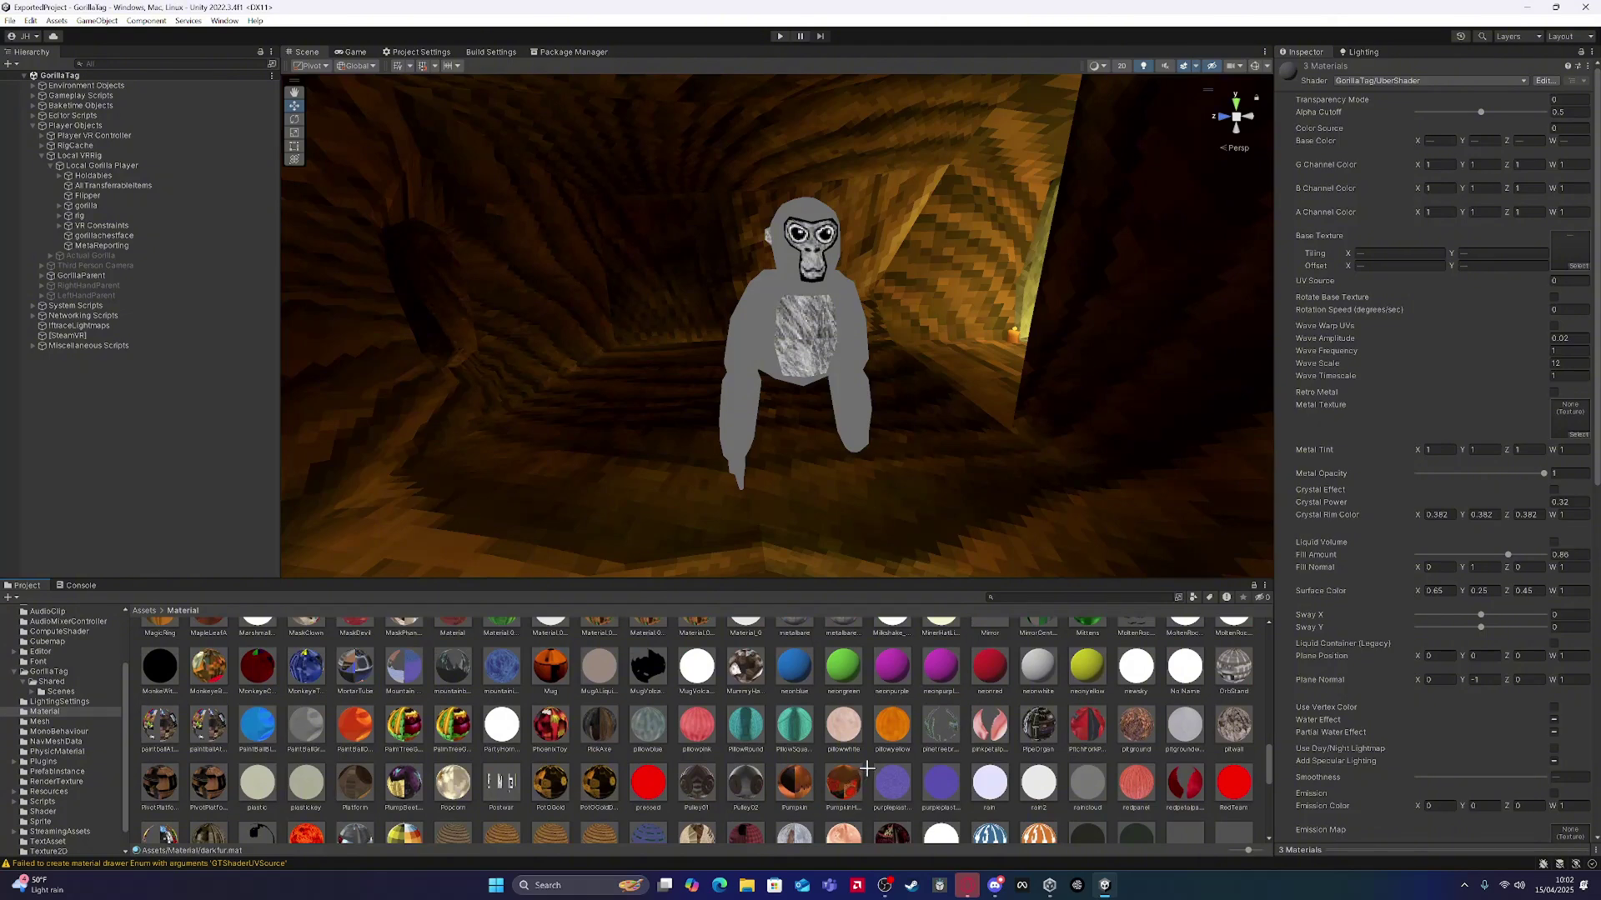
scroll(867, 769, up, 1)
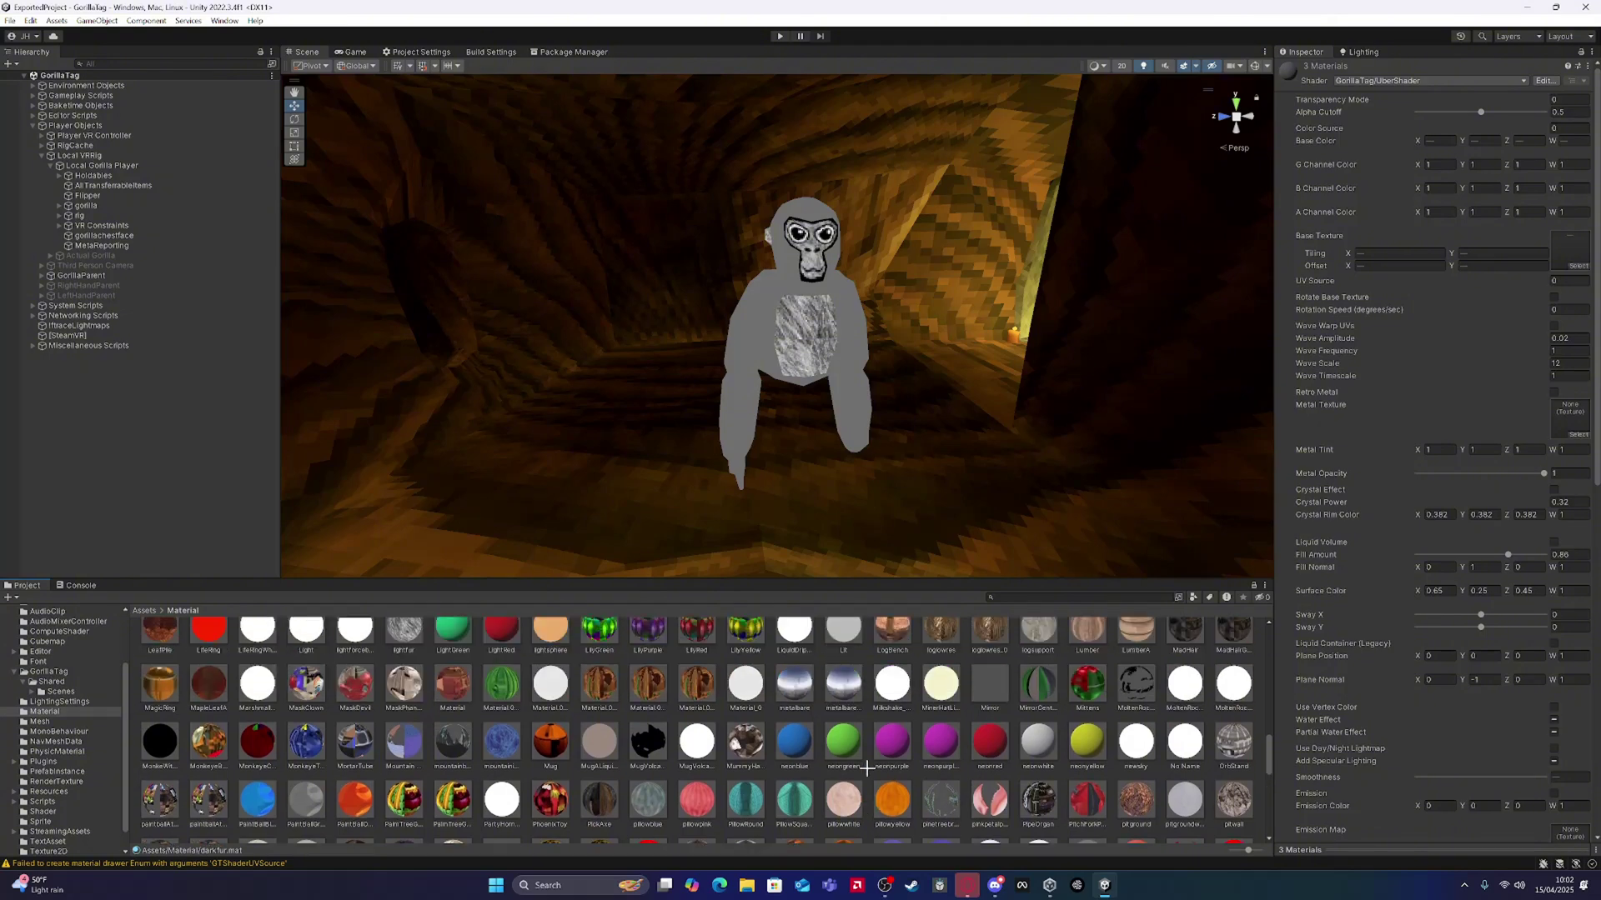
scroll(867, 769, up, 3)
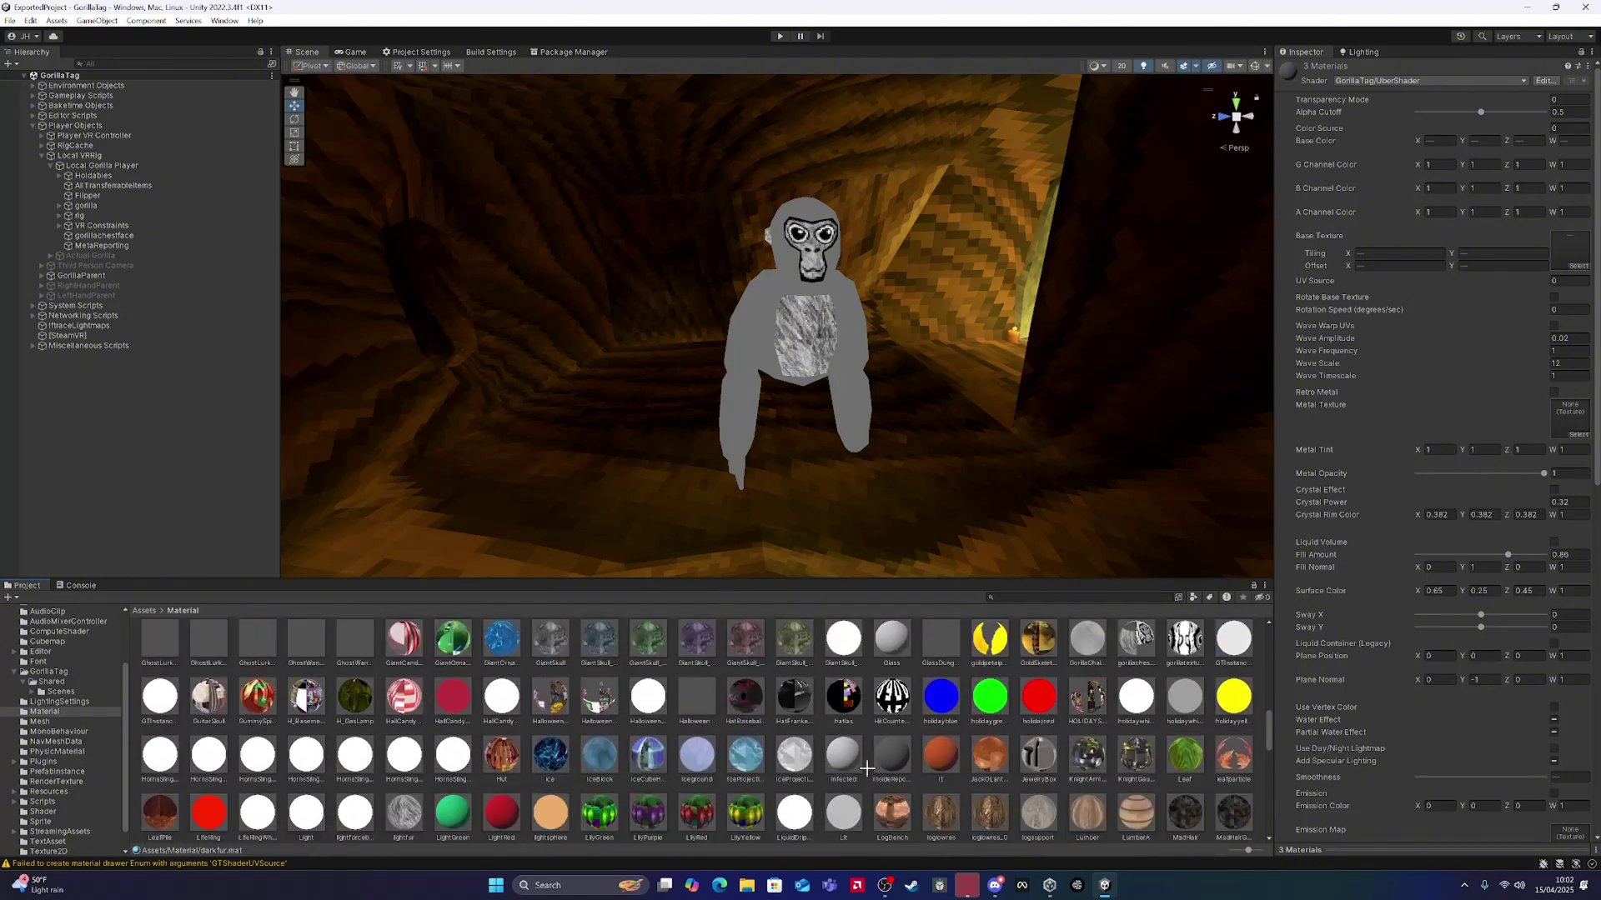
scroll(867, 768, up, 7)
scroll(865, 768, down, 7)
ctrl+click(397, 815)
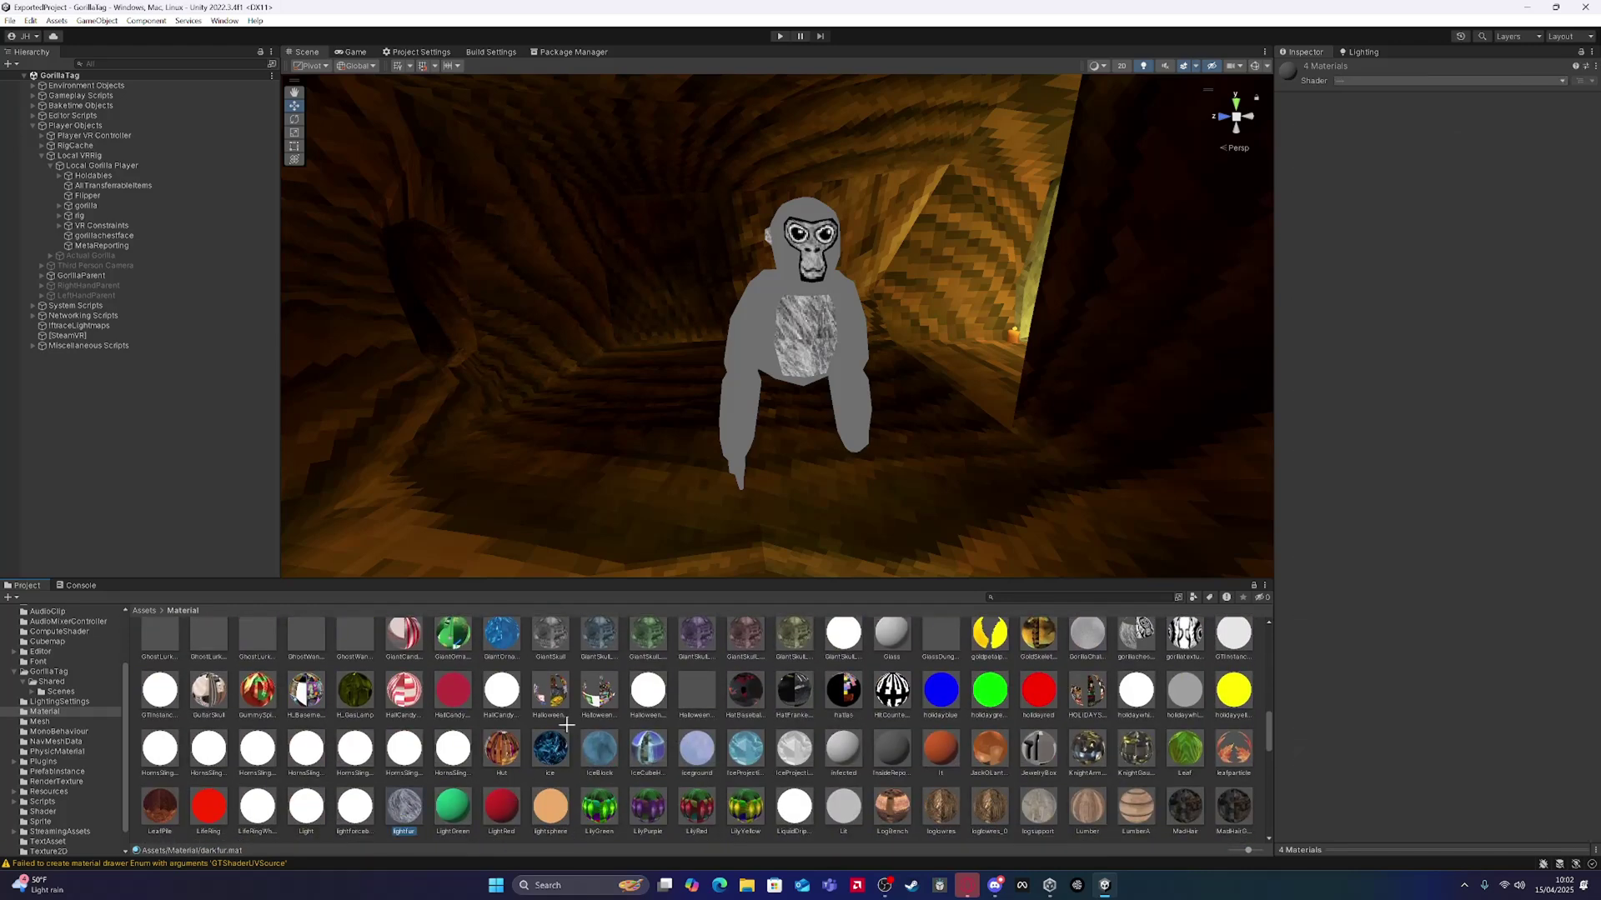
click(1342, 81)
click(1358, 334)
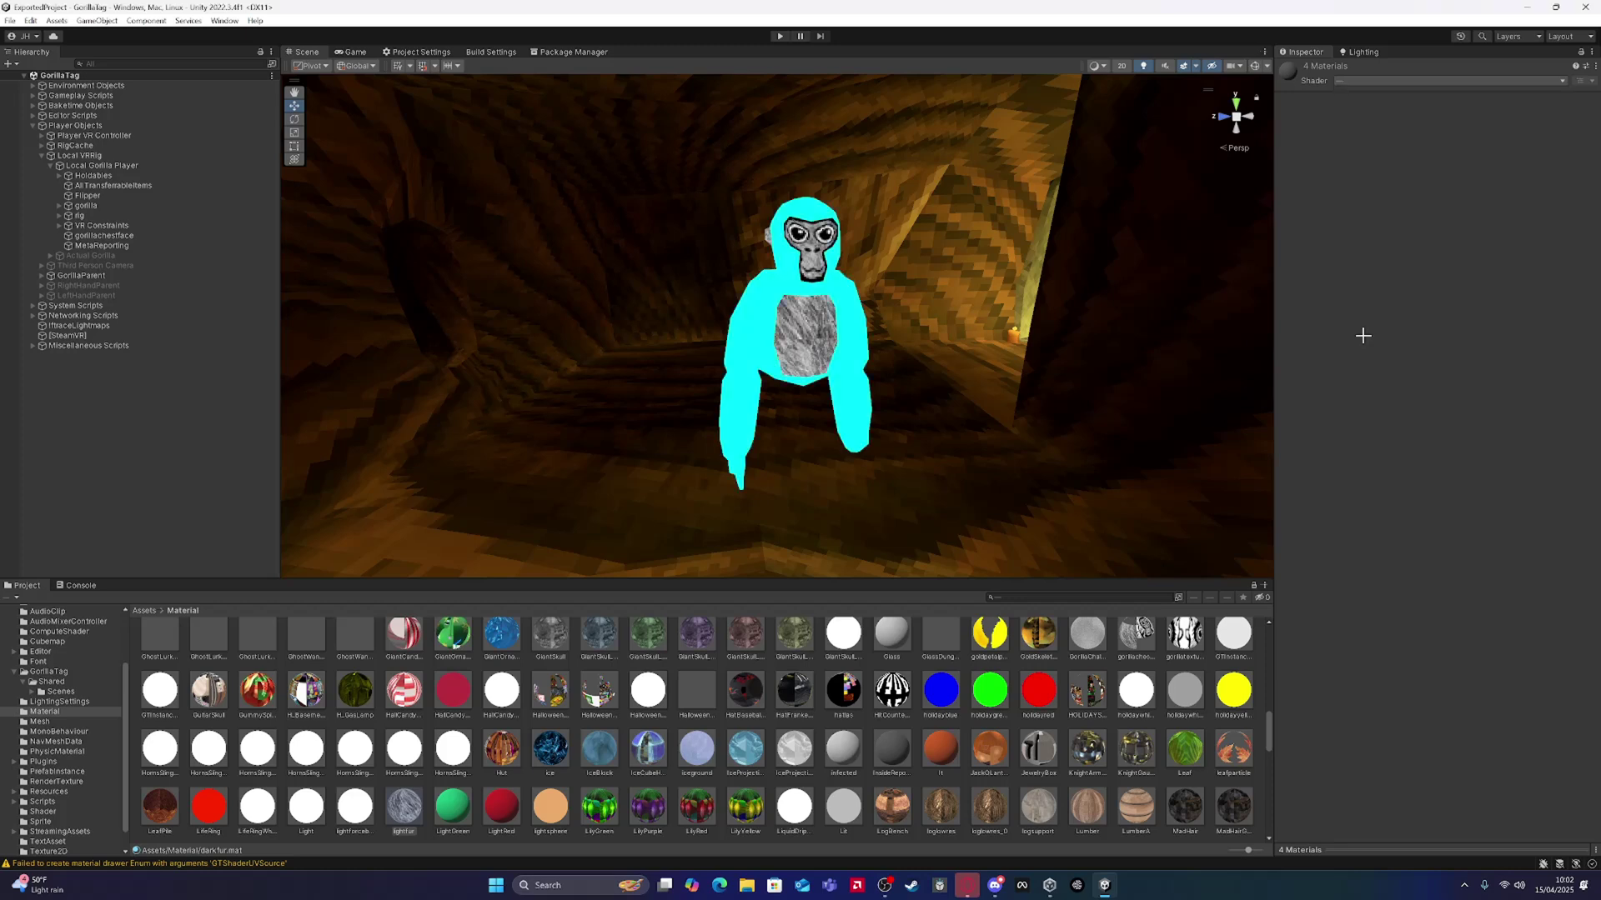
Step: Assign the lightfur texture as the four fur materials' Albedo, set Smoothness to 0, and turn off Specular Highlights
click(1307, 124)
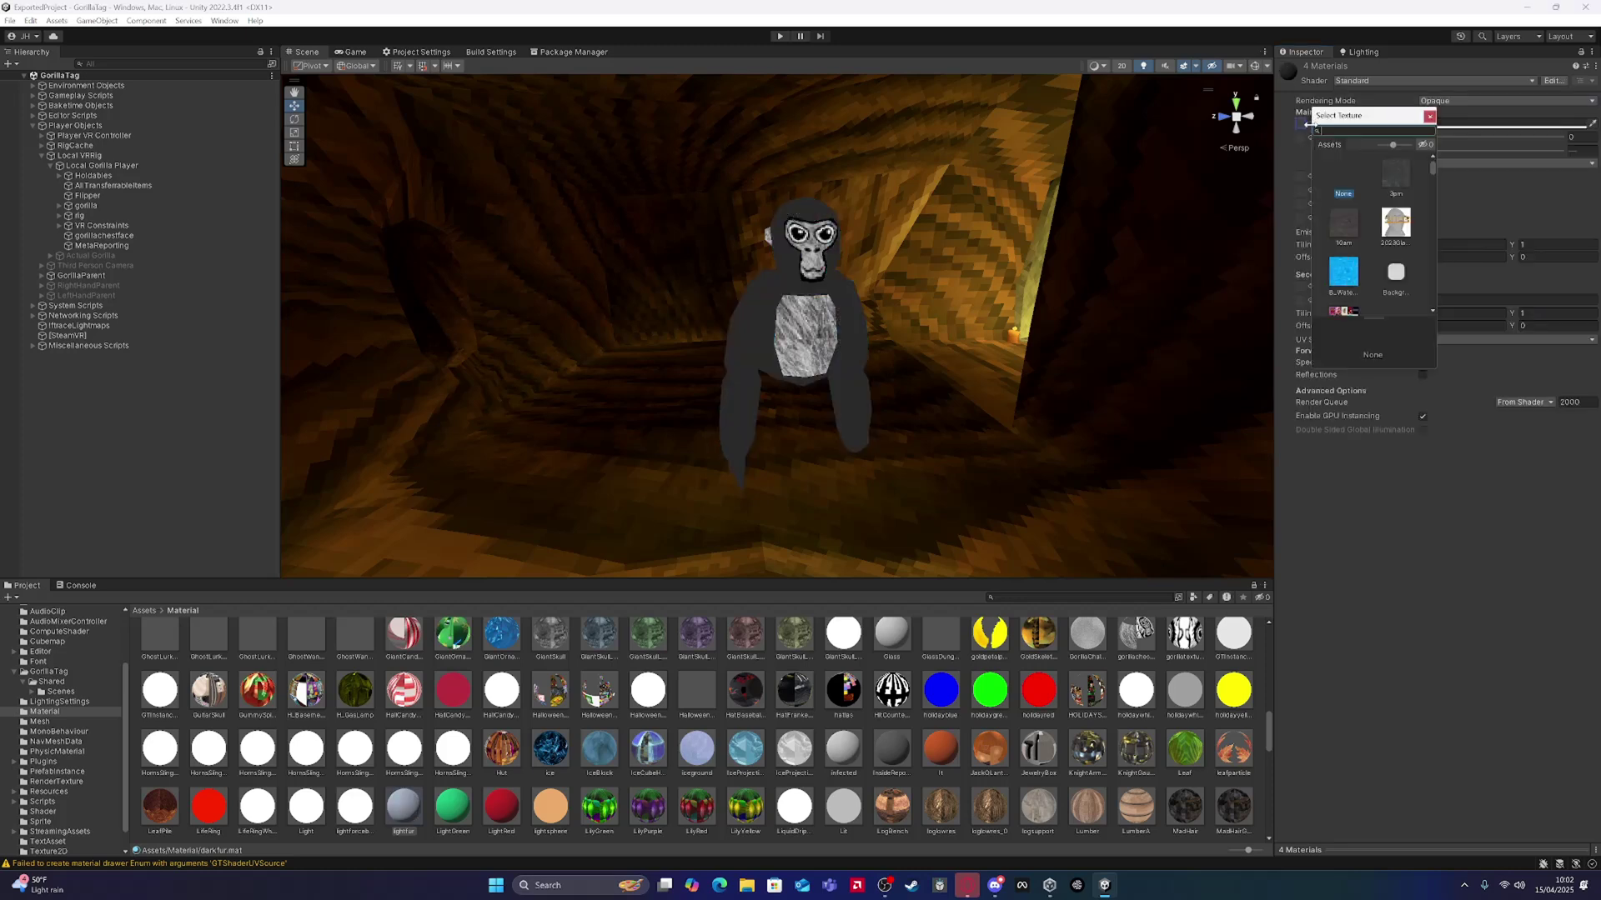
text(lightfur)
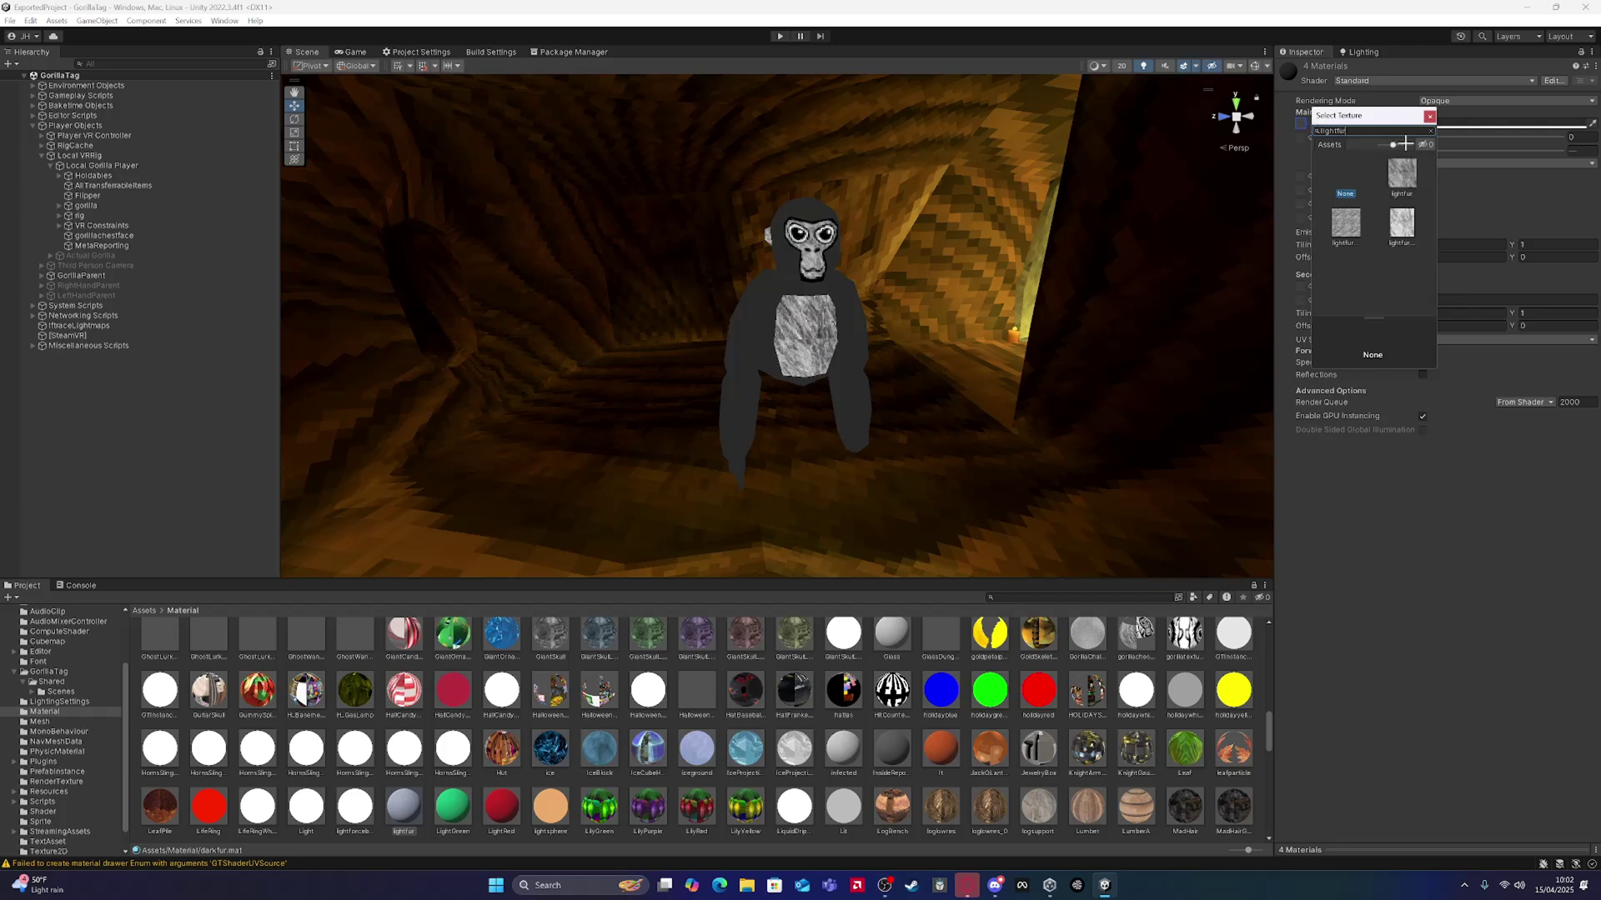
double_click(1406, 158)
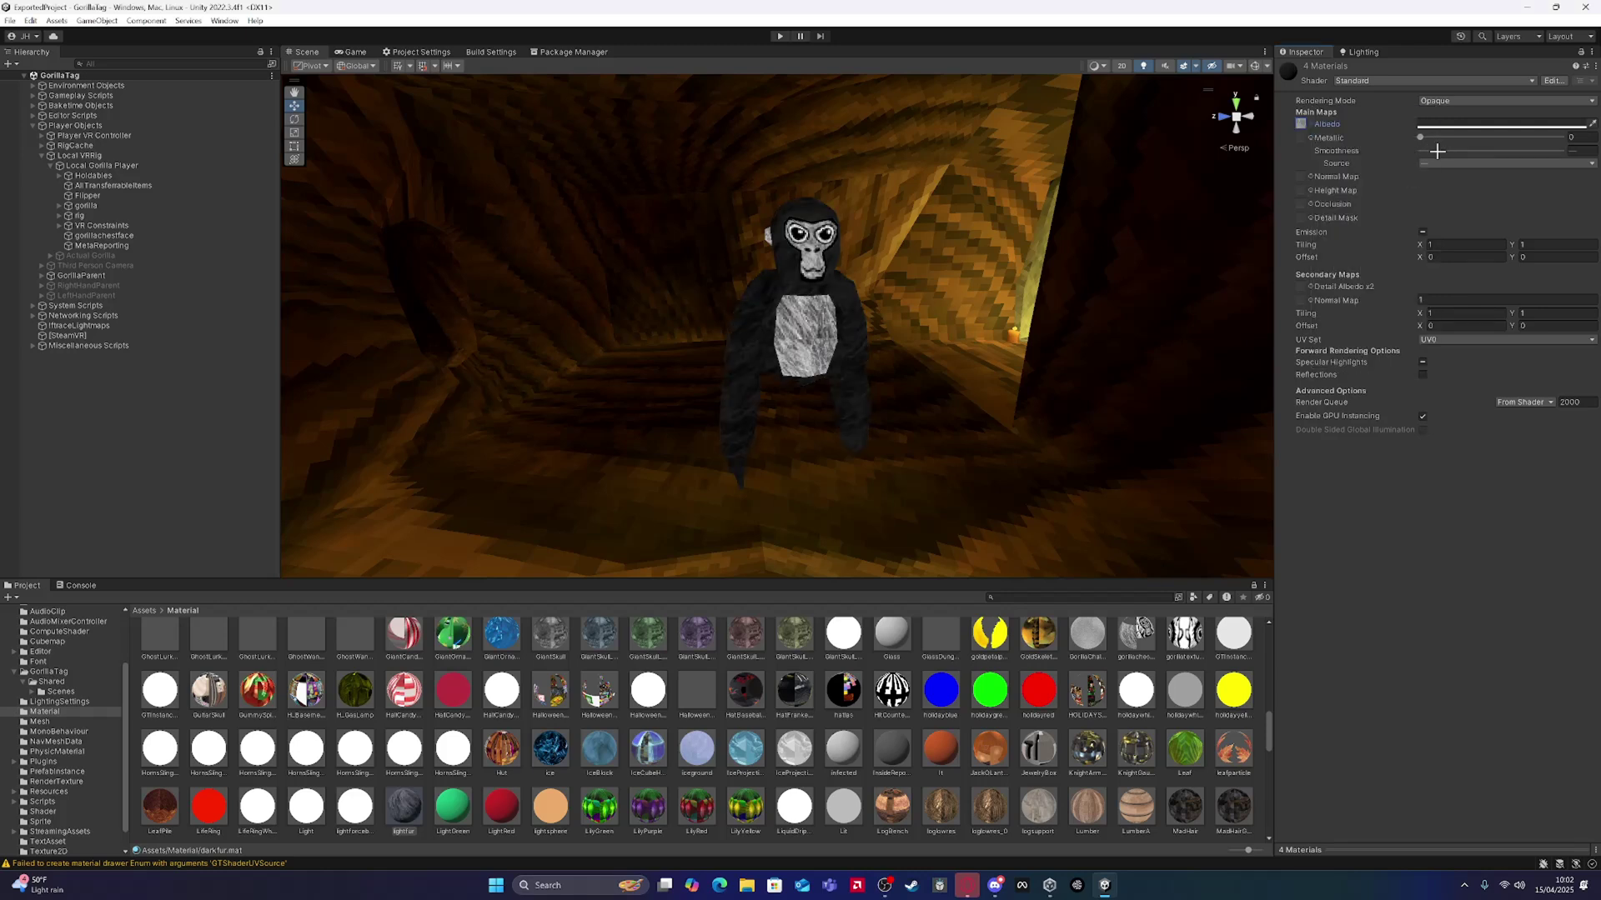
drag(1437, 150, 1361, 155)
click(1424, 365)
Step: Find the InsideReportSphere material in the Material folder and change its shader to Standard
scroll(1048, 764, down, 1)
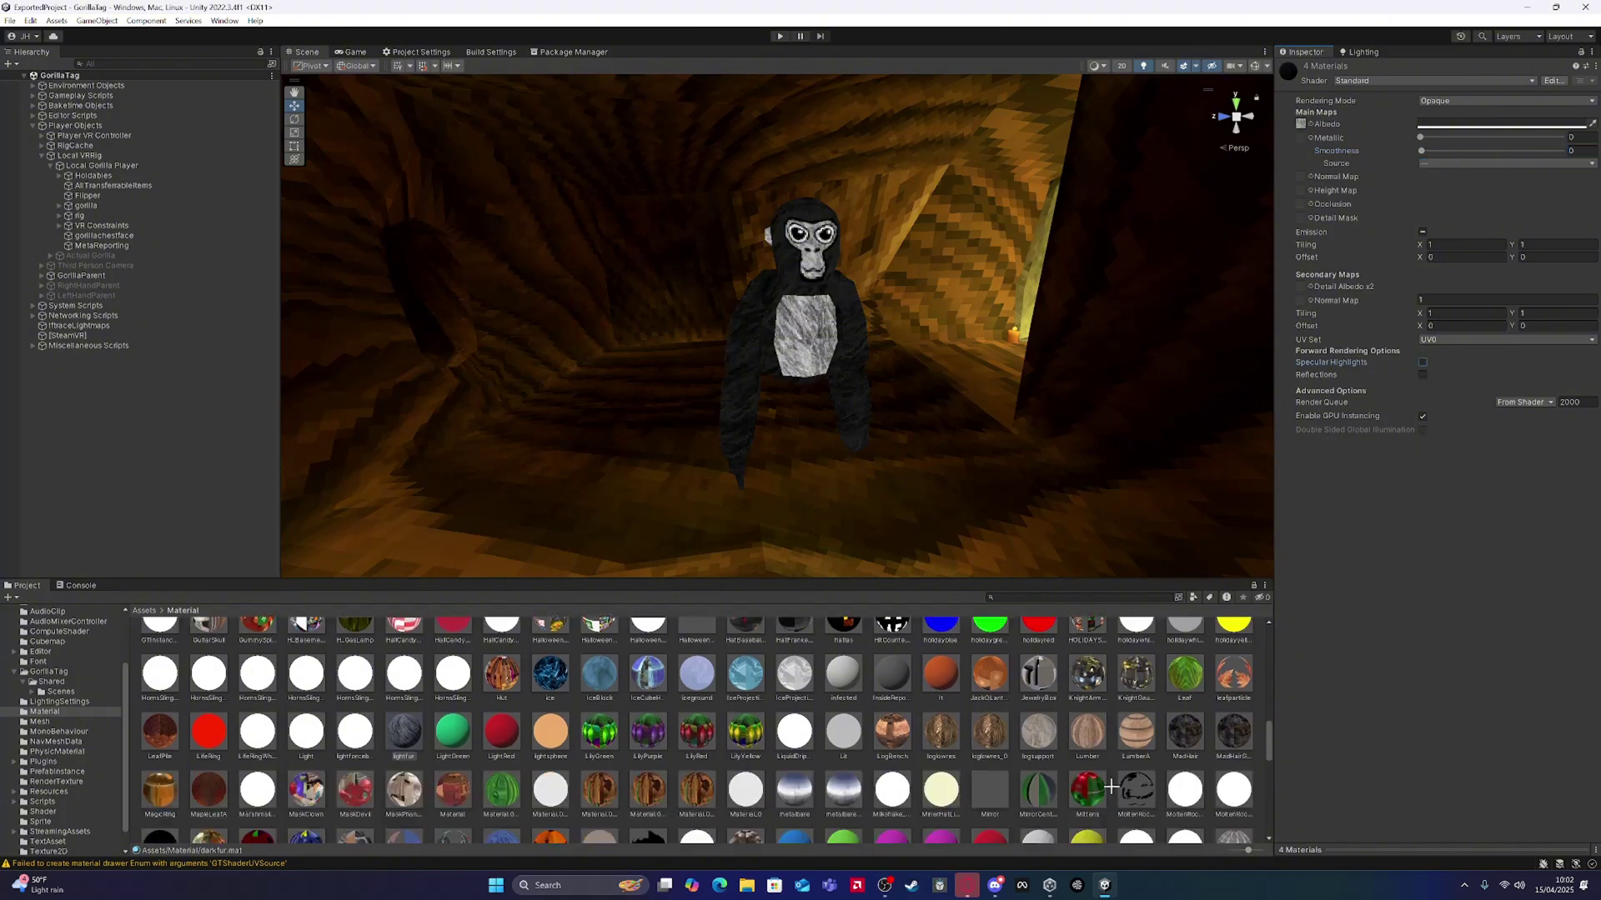
scroll(1111, 787, down, 1)
scroll(1060, 788, down, 1)
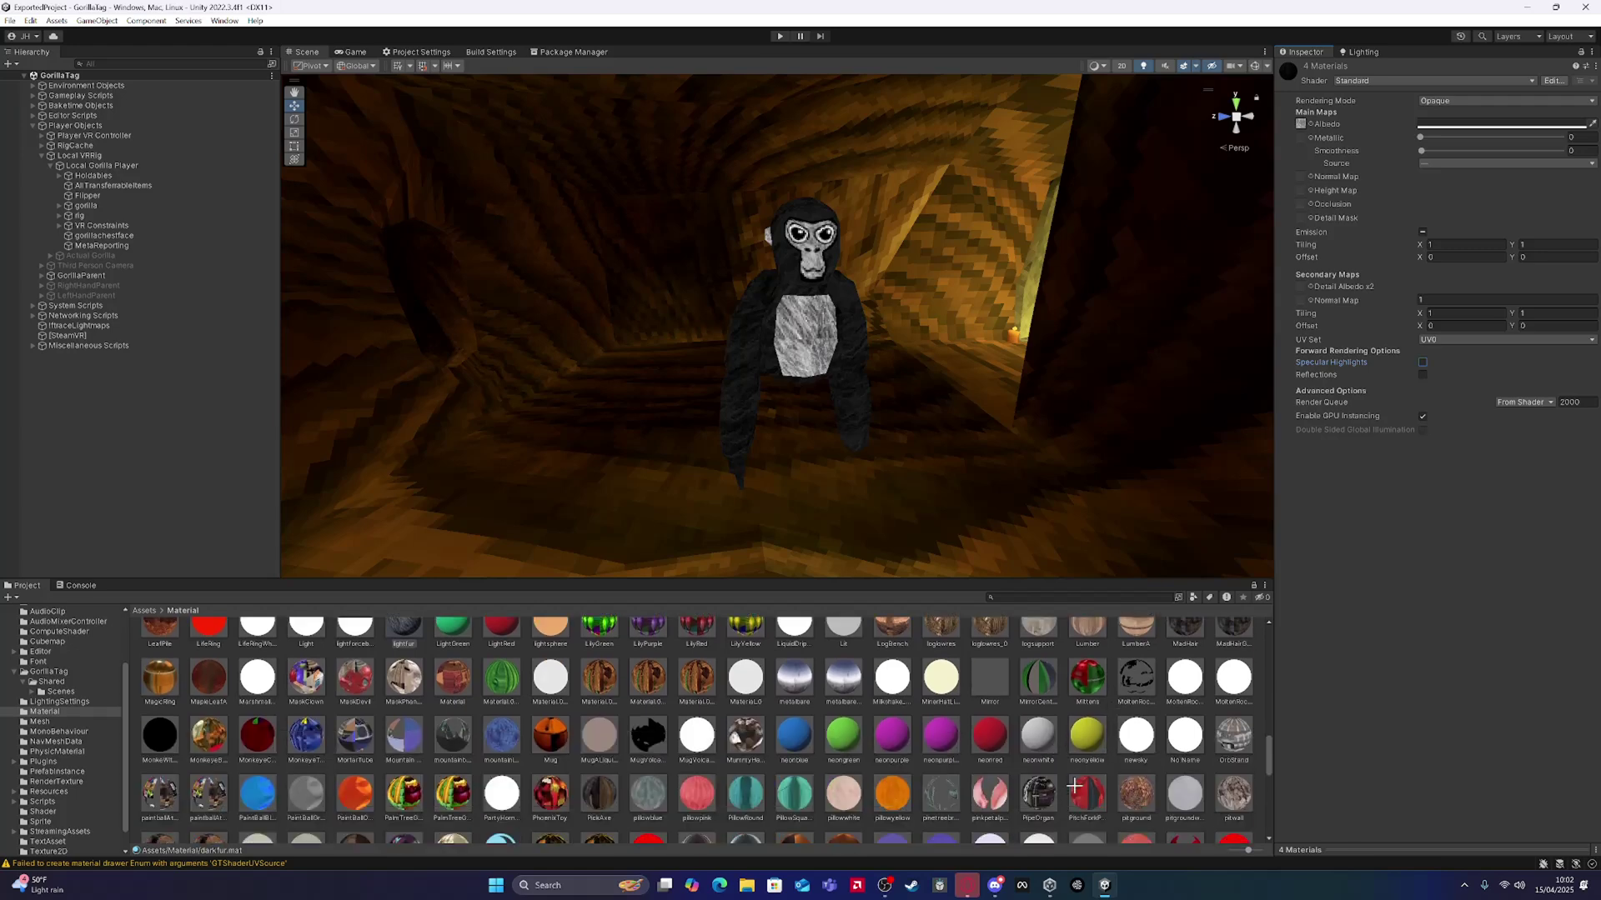
scroll(900, 792, down, 1)
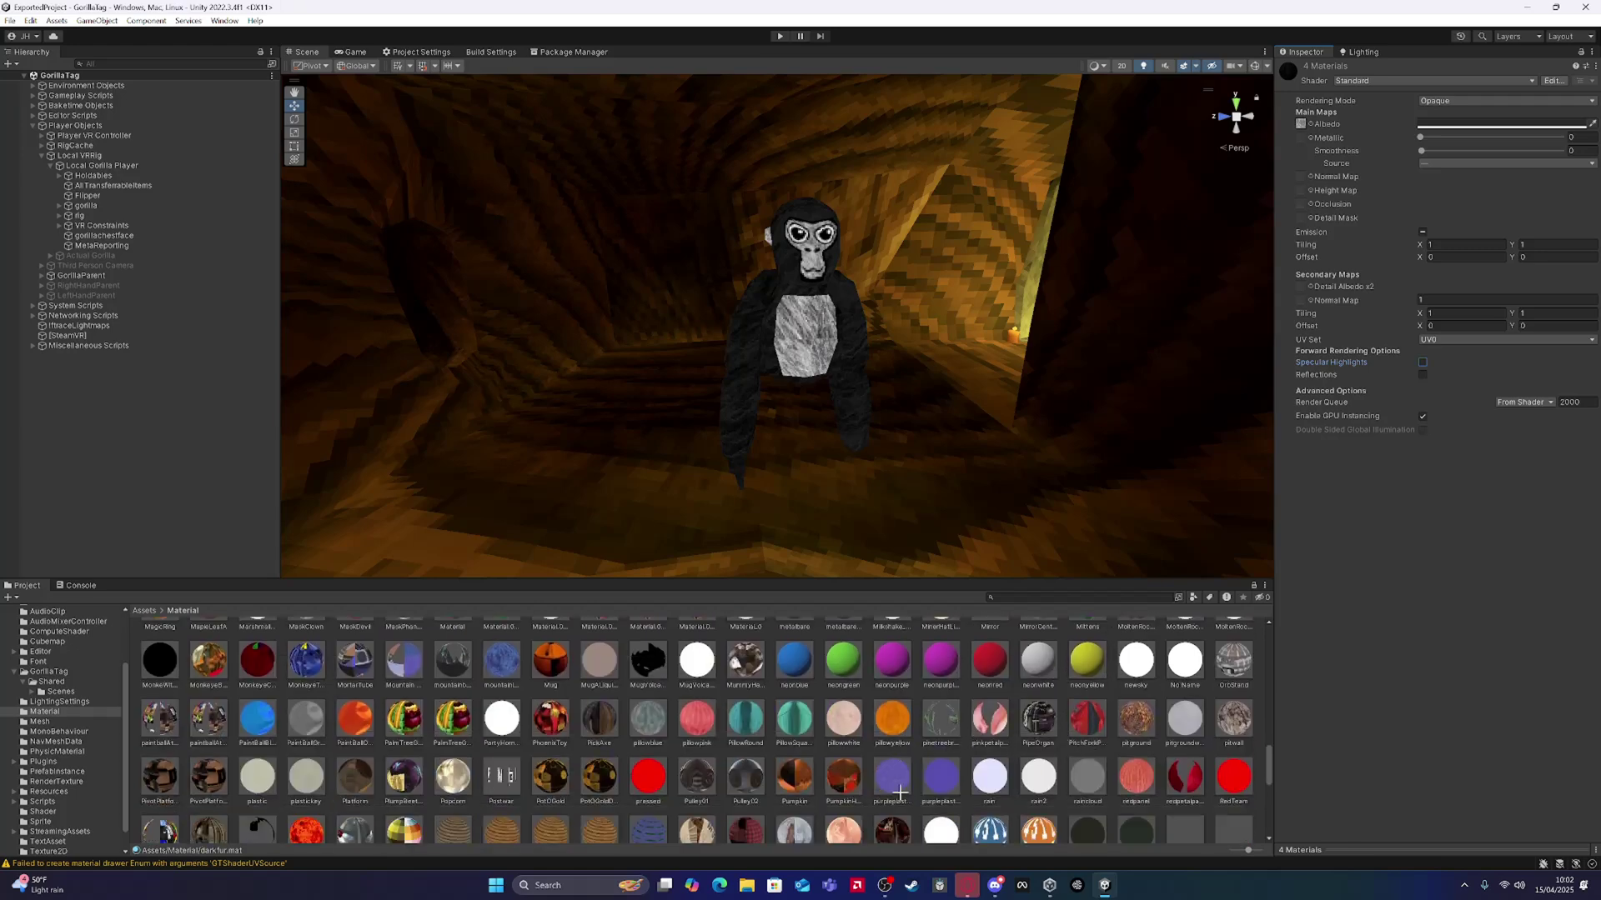
scroll(900, 792, down, 1)
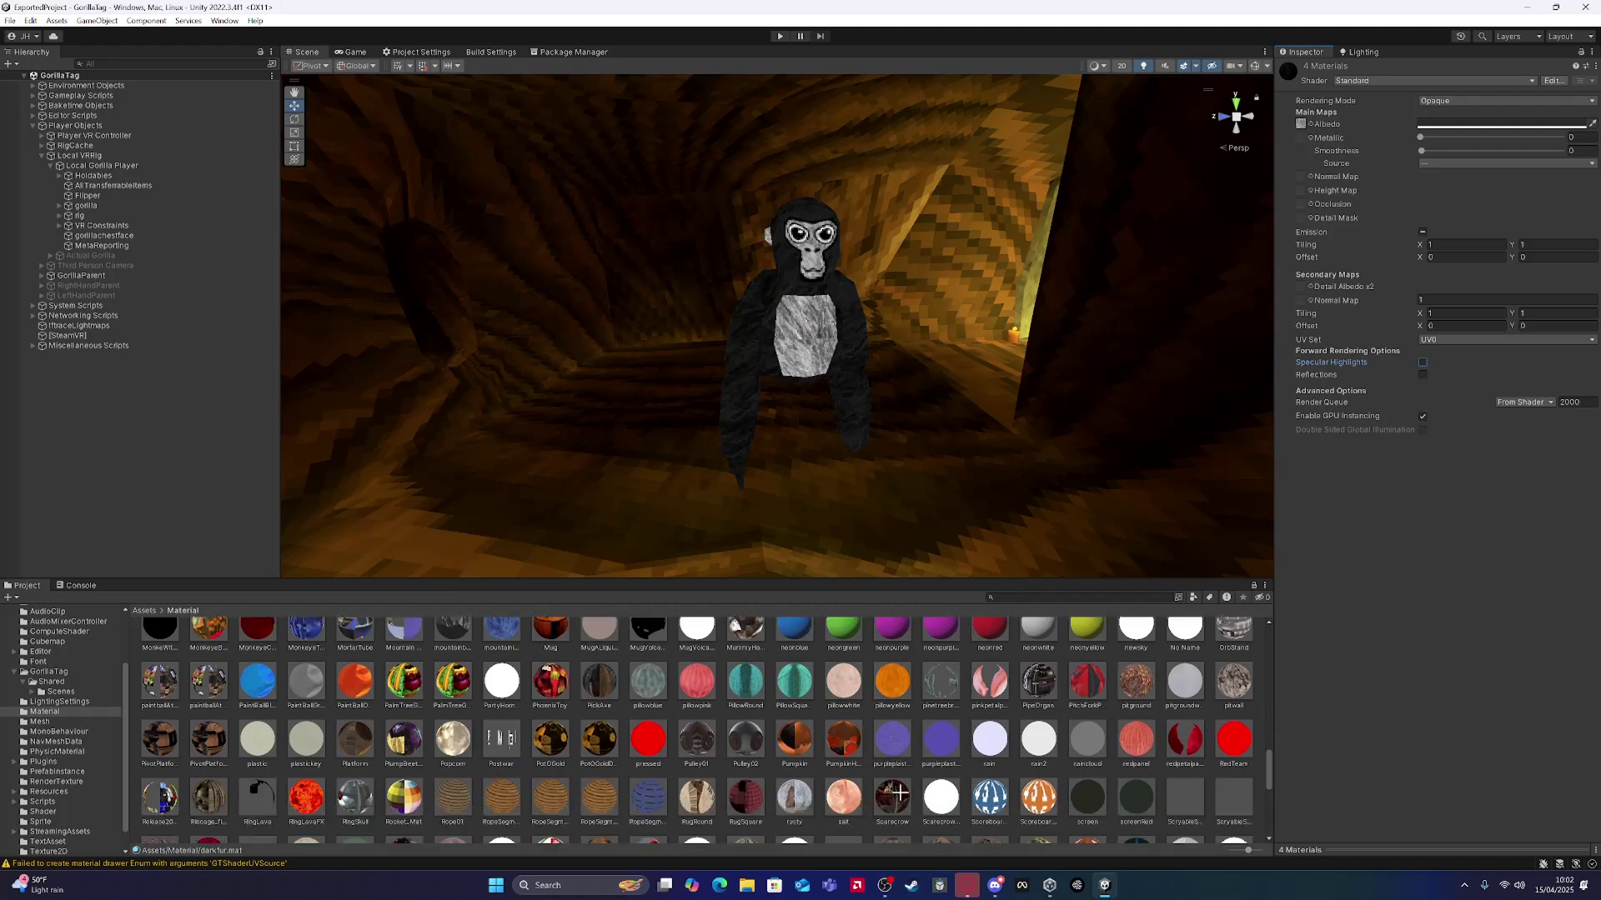
scroll(898, 792, up, 5)
click(927, 717)
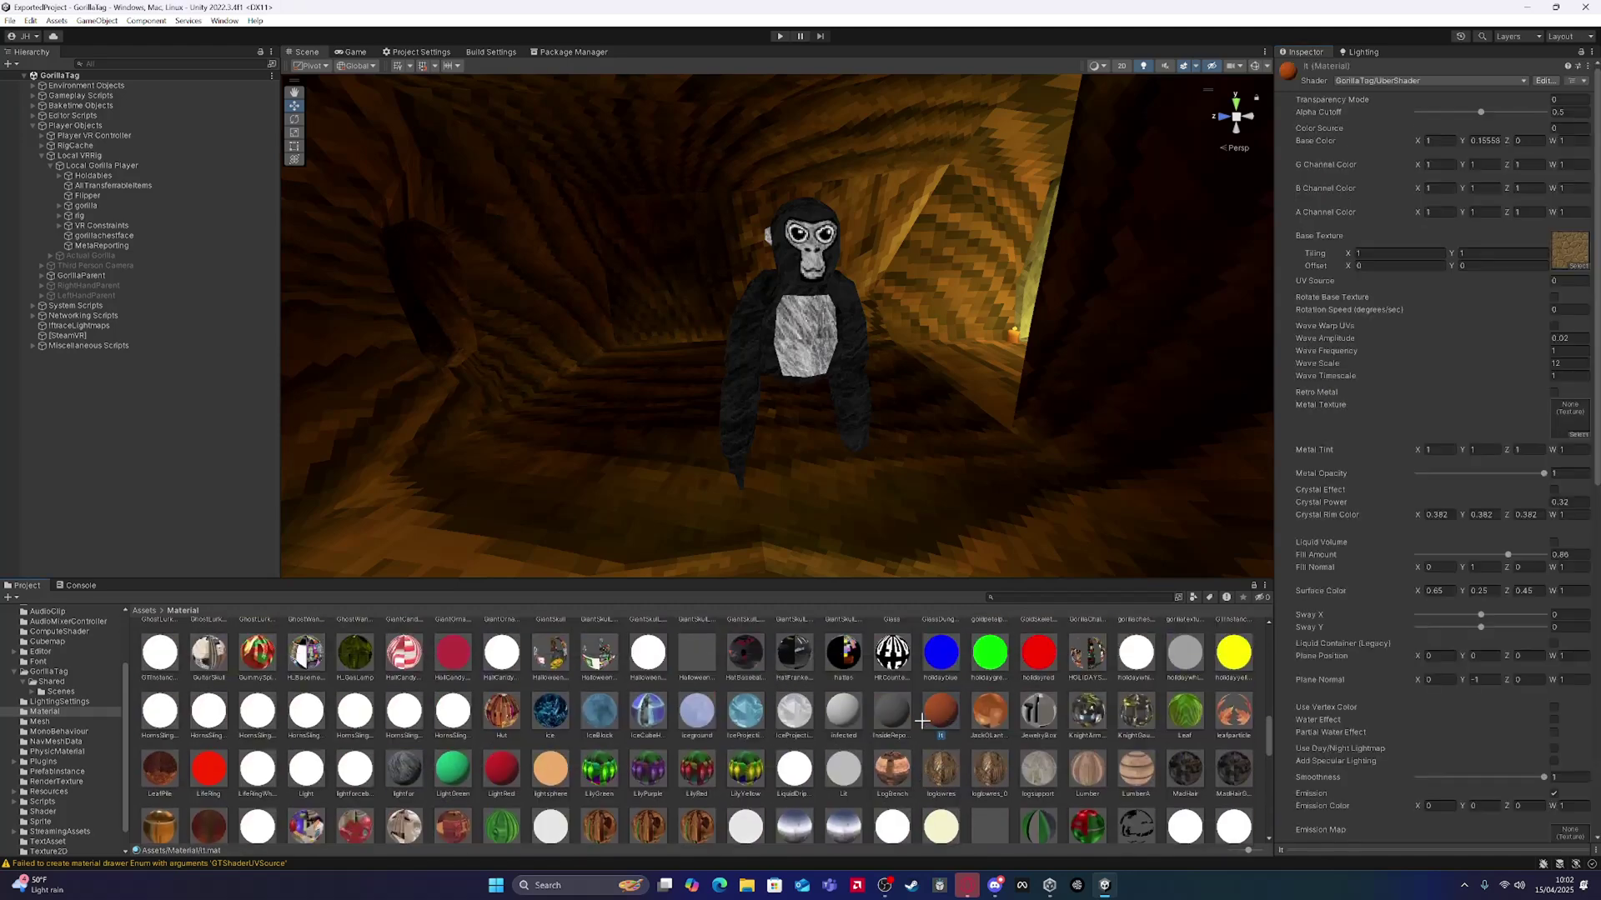
click(883, 716)
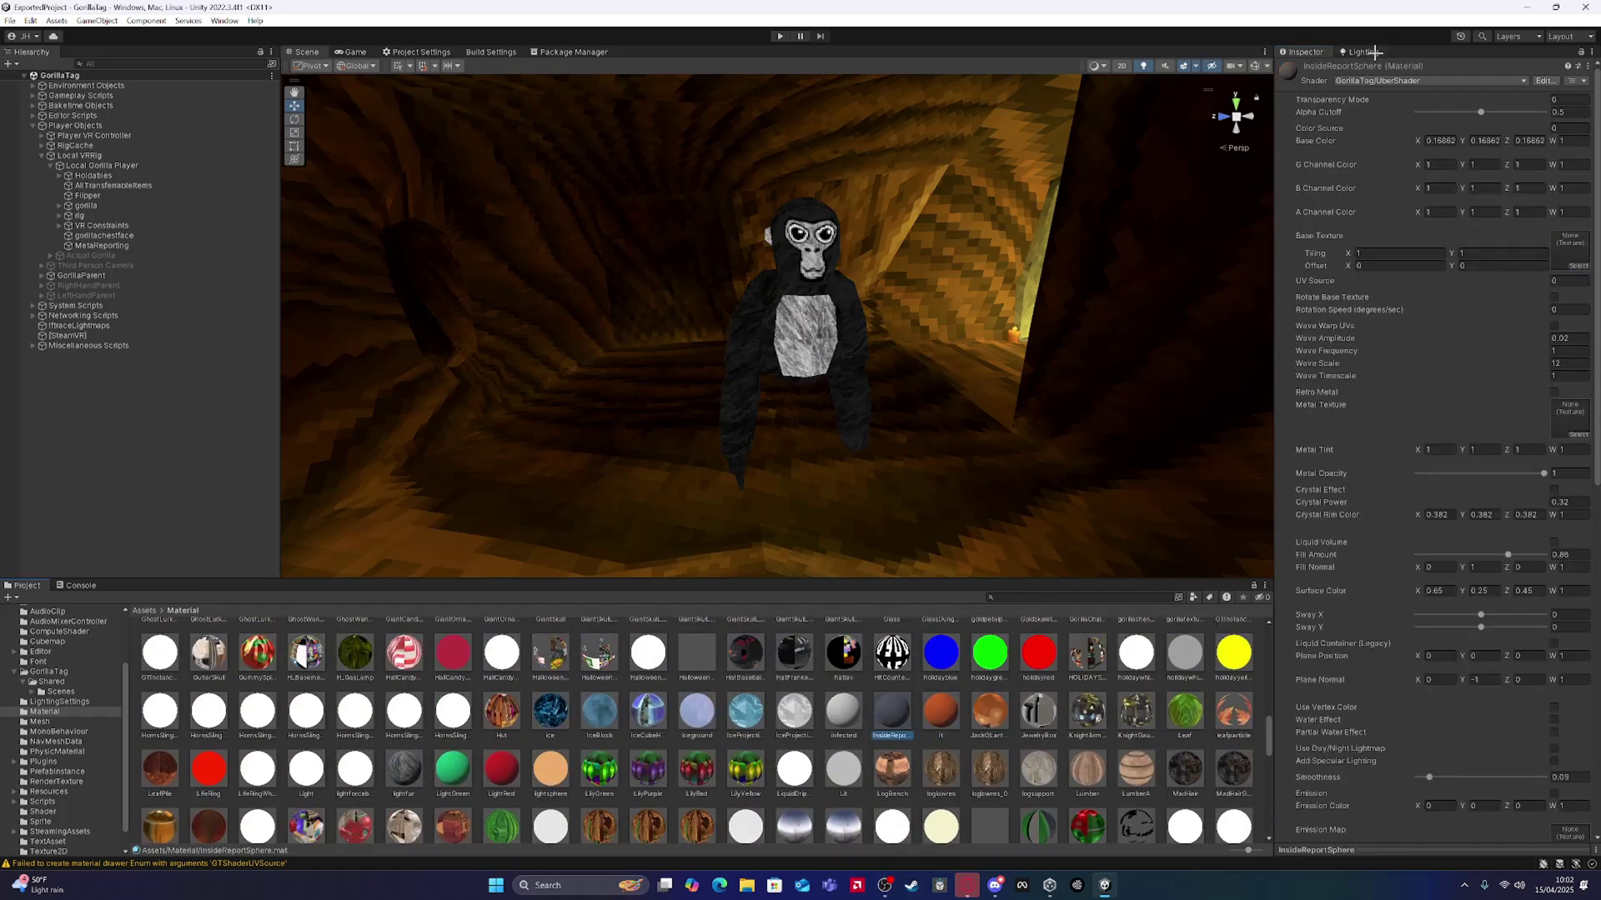
click(1380, 80)
click(1358, 334)
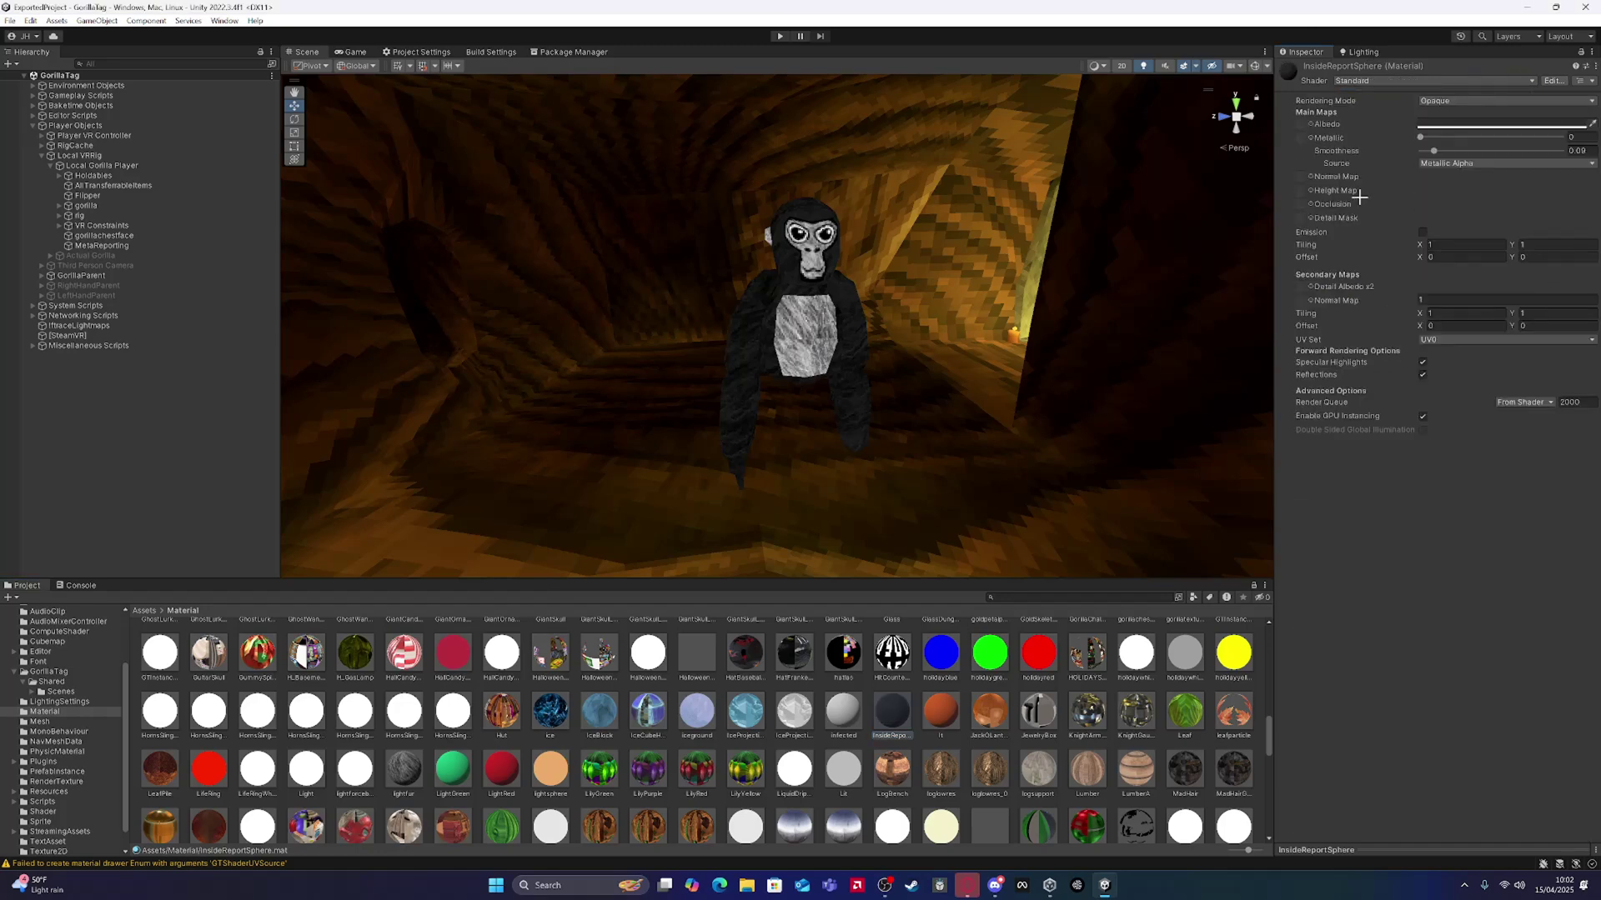
Step: Give InsideReportSphere the lightfur texture as Albedo, set Smoothness to 0, and disable Reflections and Specular Highlights
click(1303, 123)
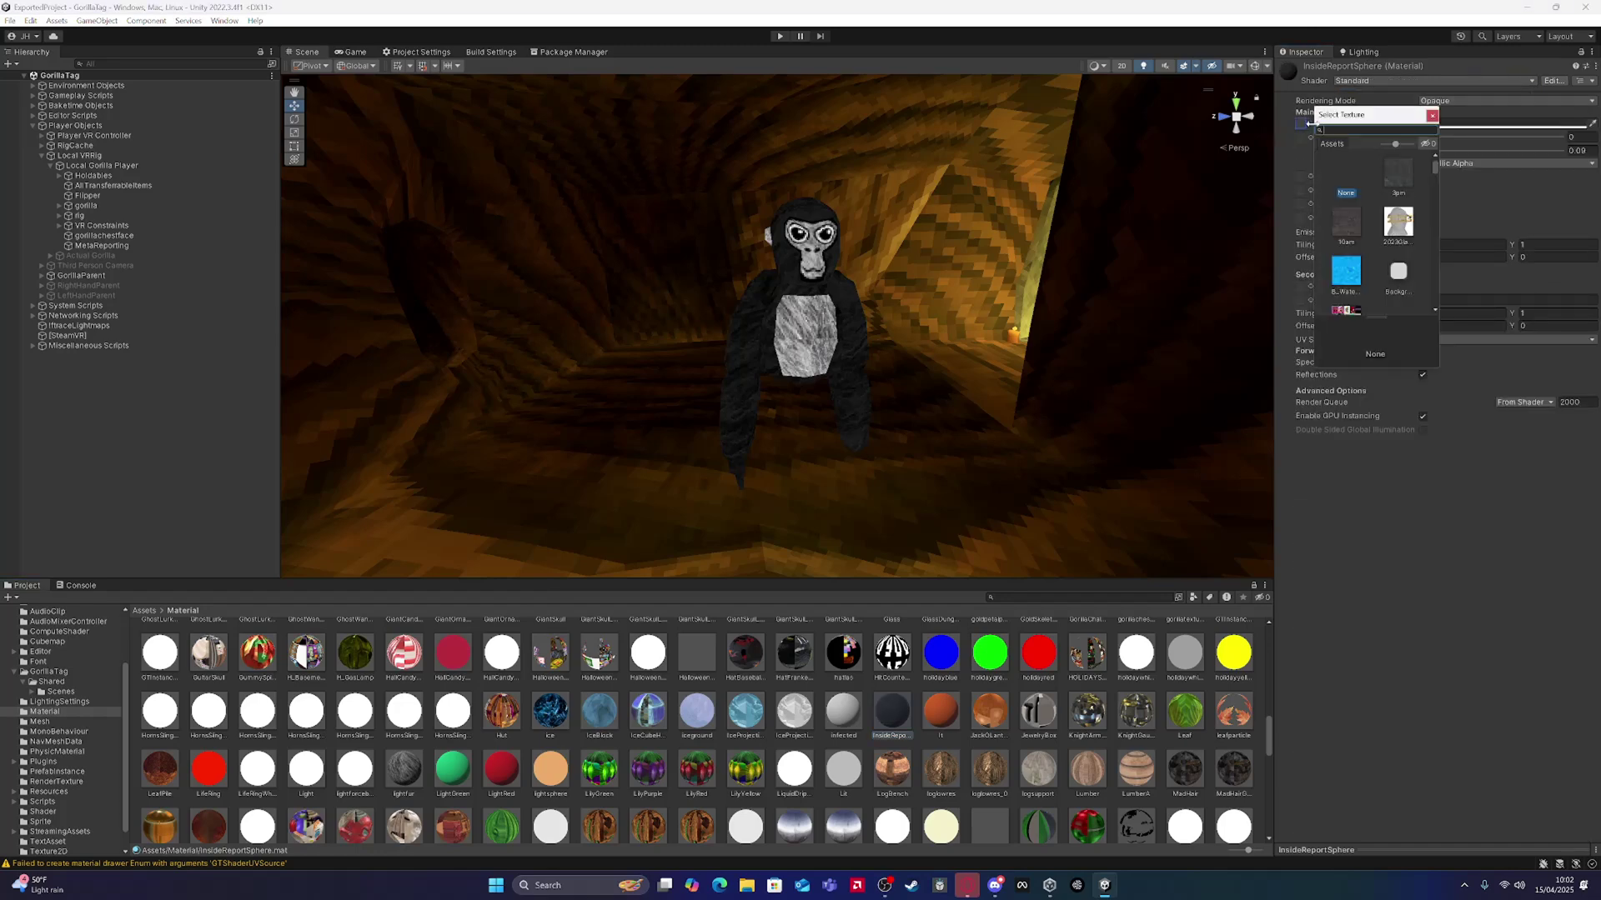
text(light)
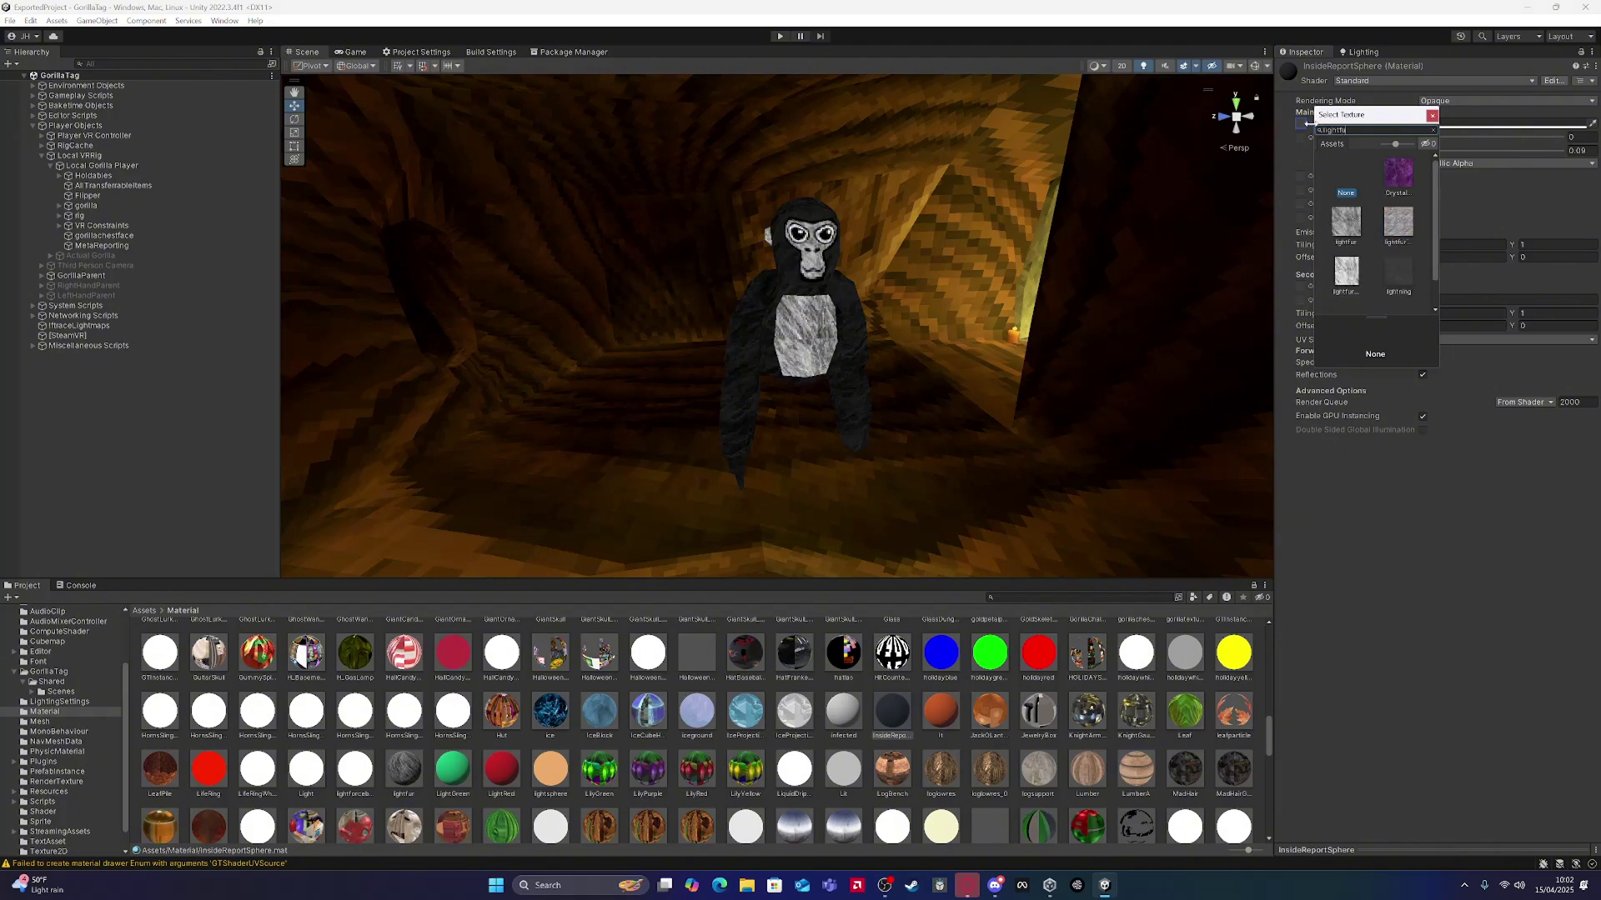
text(fu)
double_click(1405, 171)
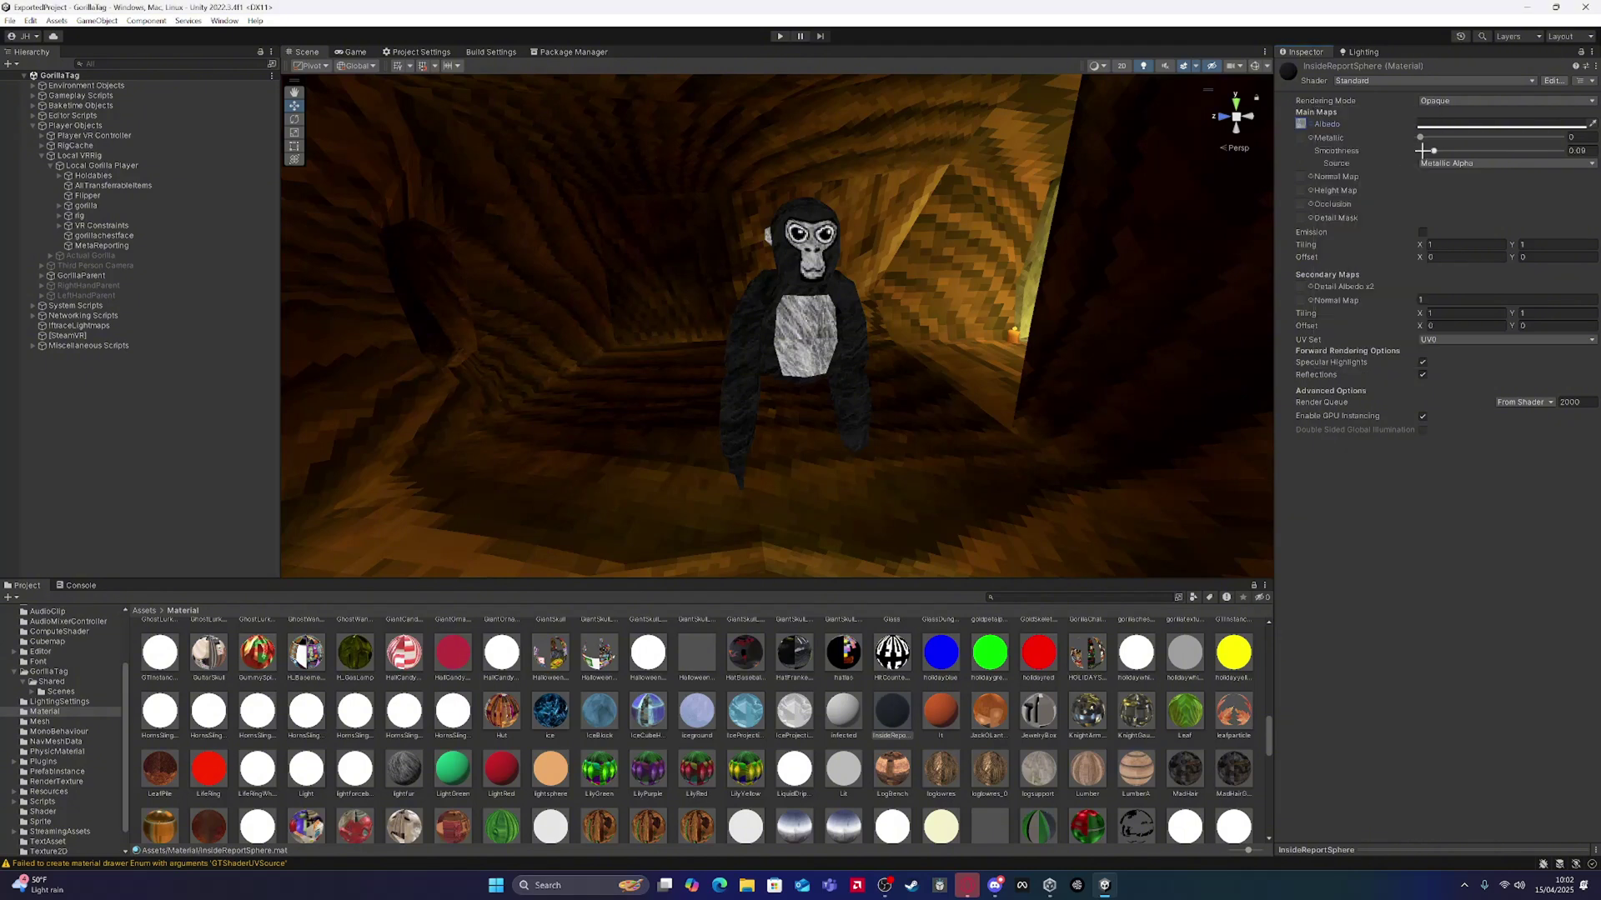
click(1423, 375)
click(1422, 362)
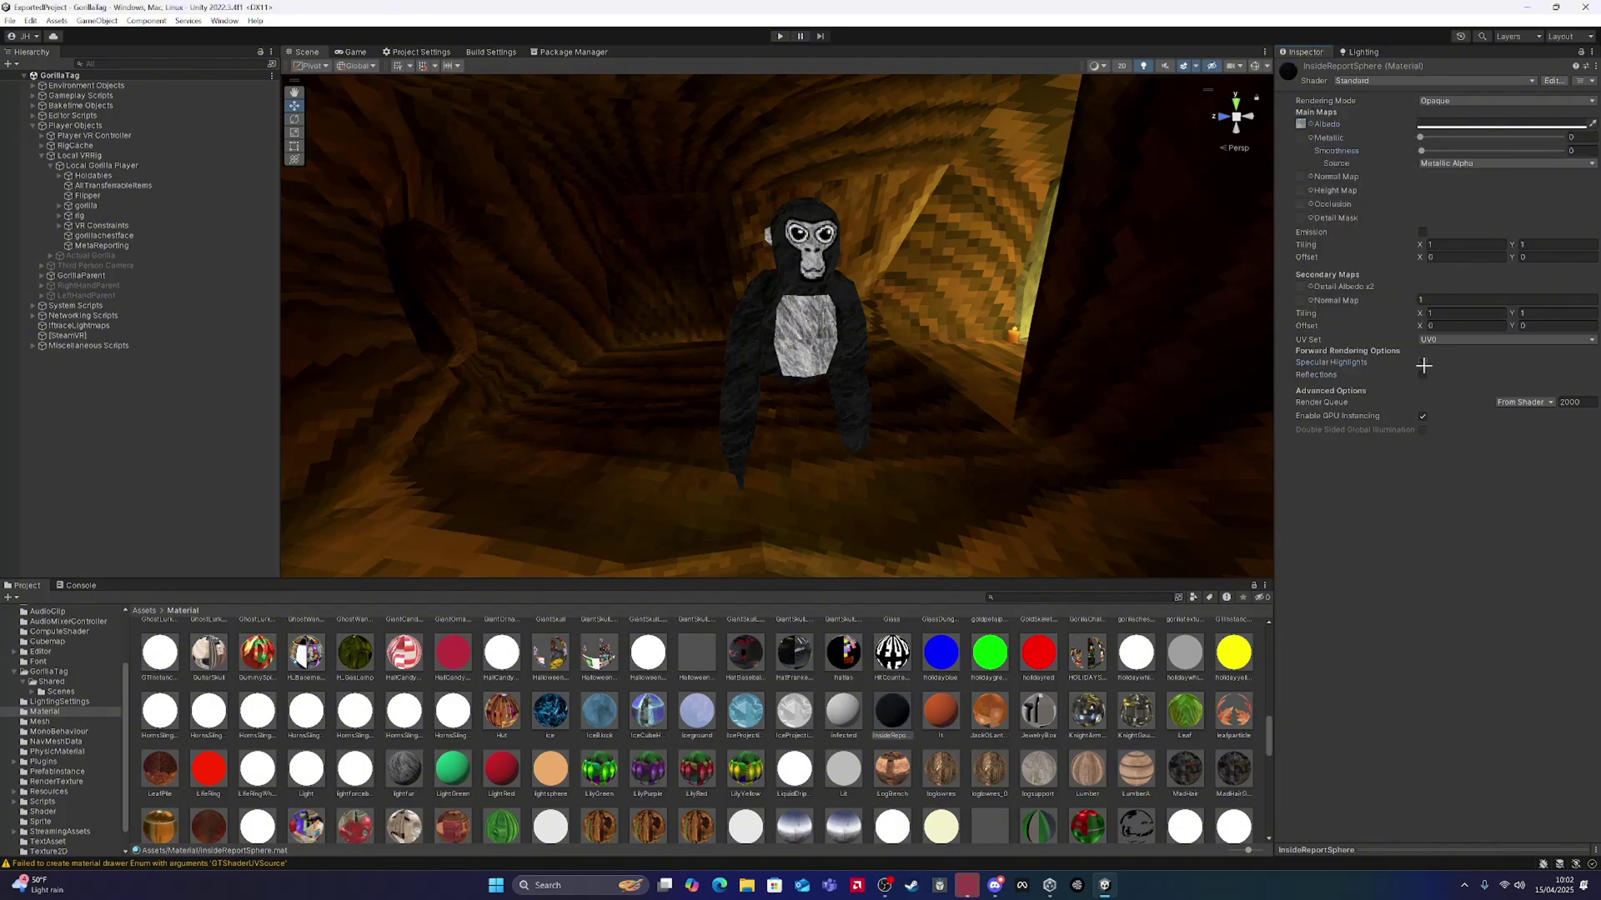
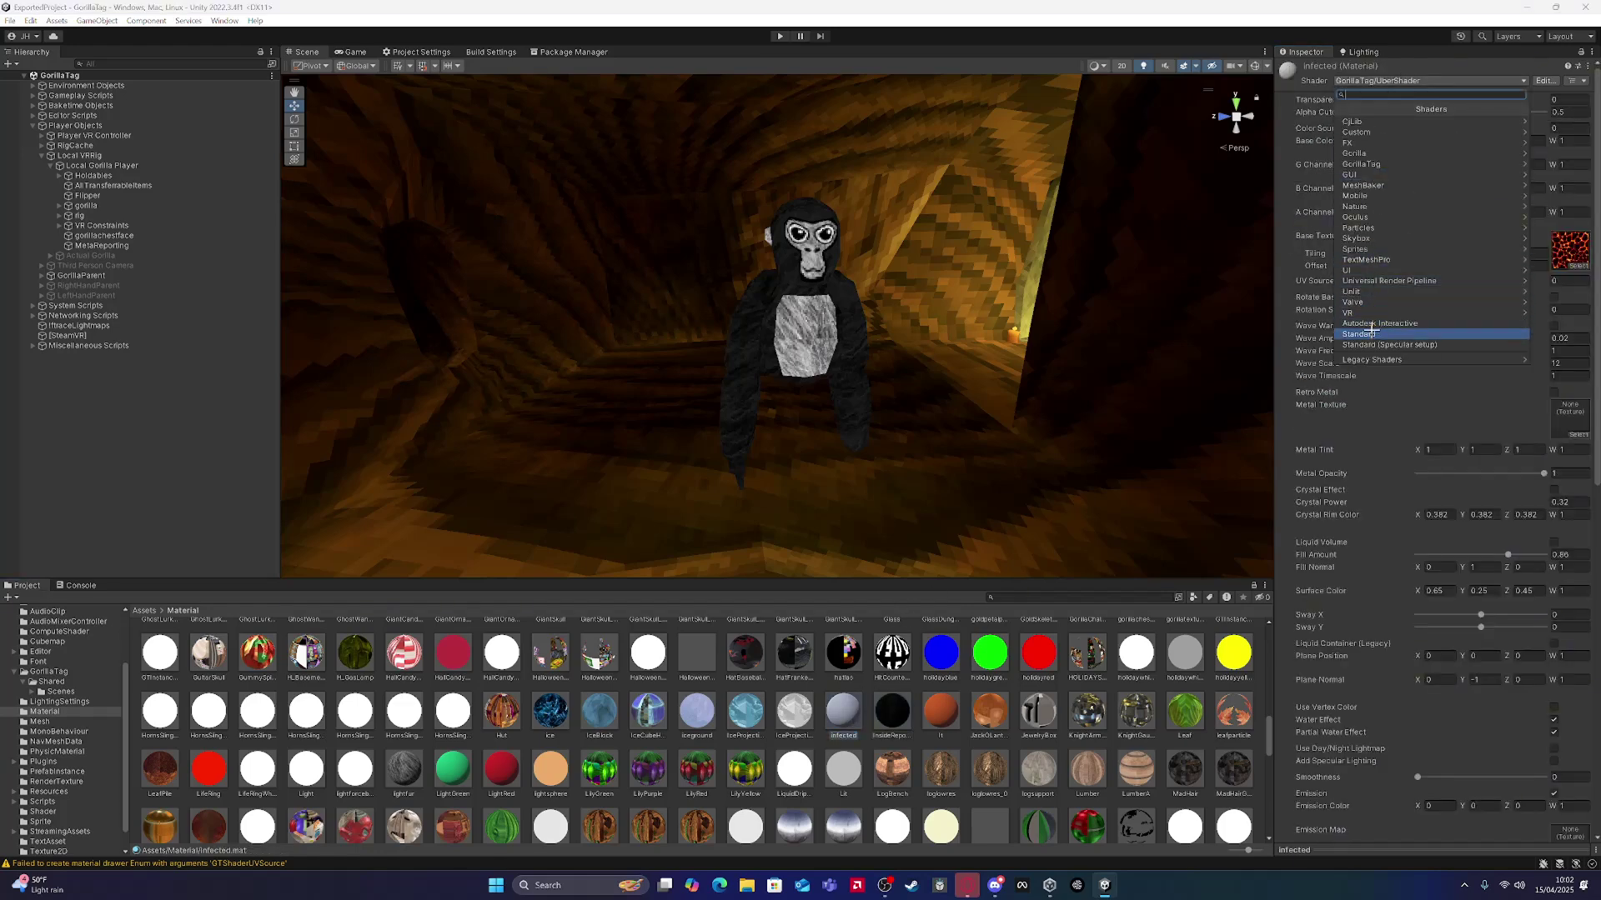
Step: Switch the Infected material's shader to GorillaTag/NooberShader and preview the material on the gorilla
click(1357, 164)
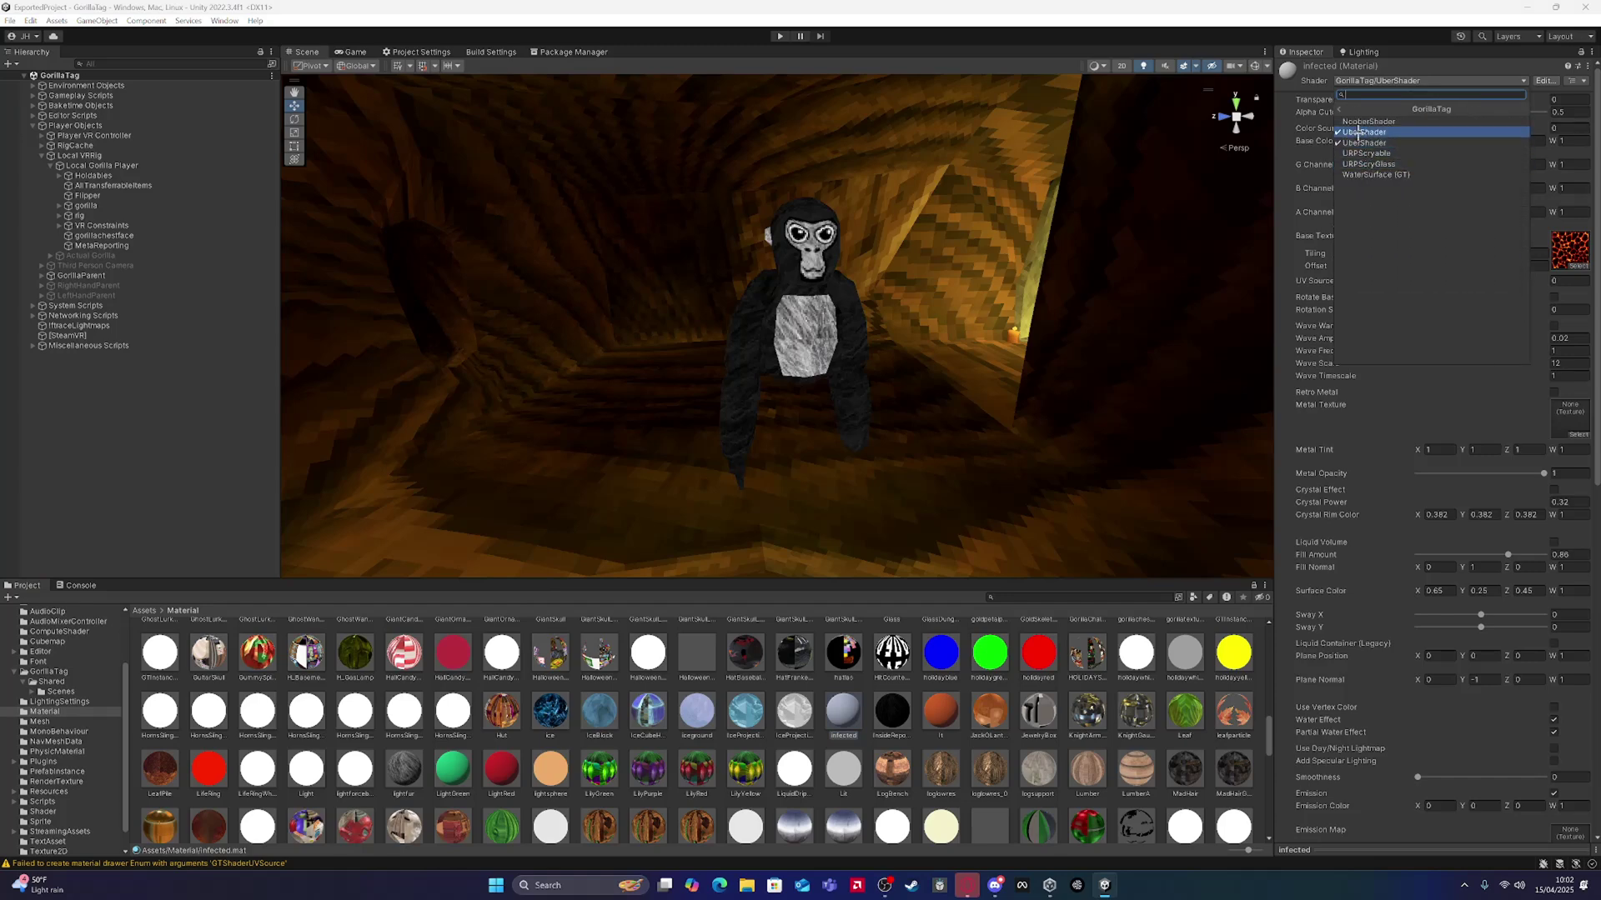
click(1352, 121)
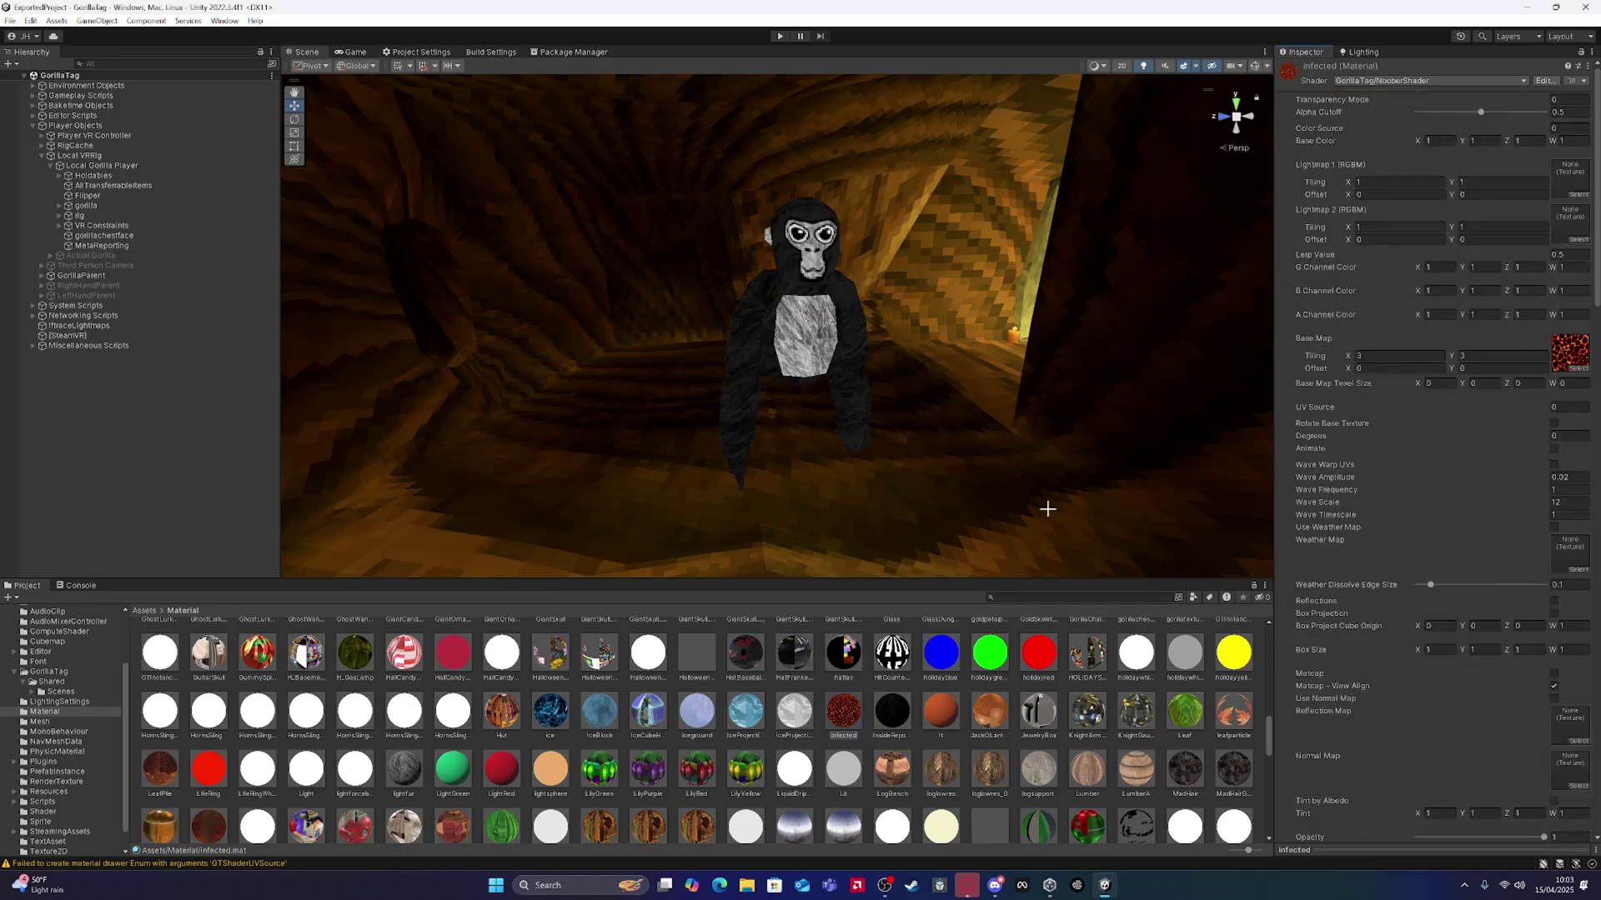
drag(847, 701, 773, 598)
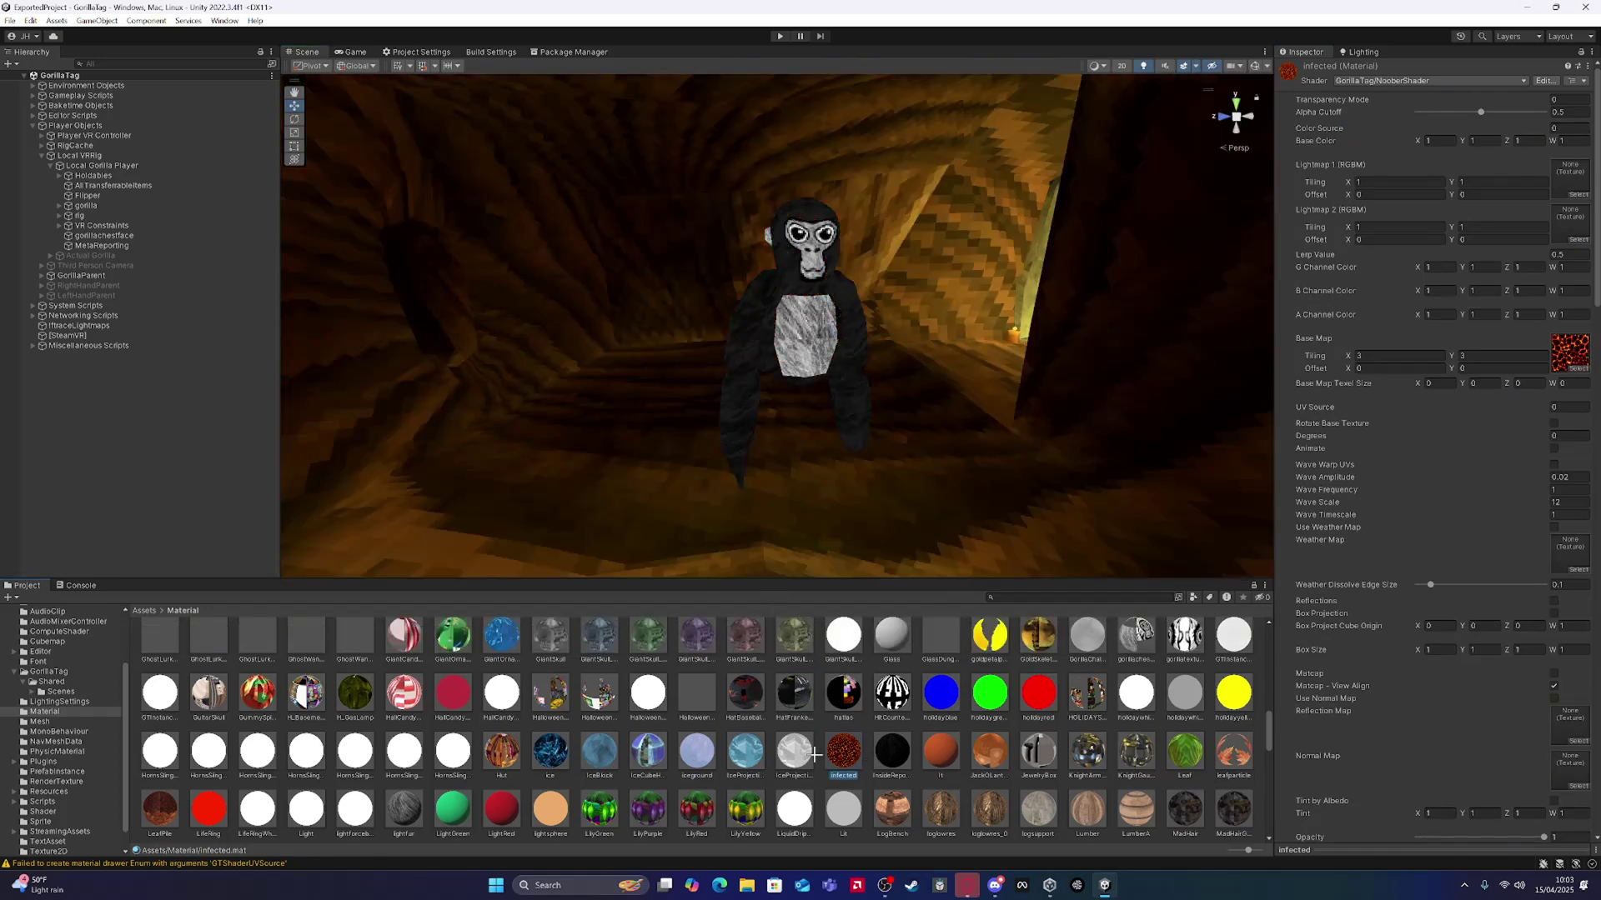
Step: Try the GorillaTag/NooberShader on the It material
click(949, 745)
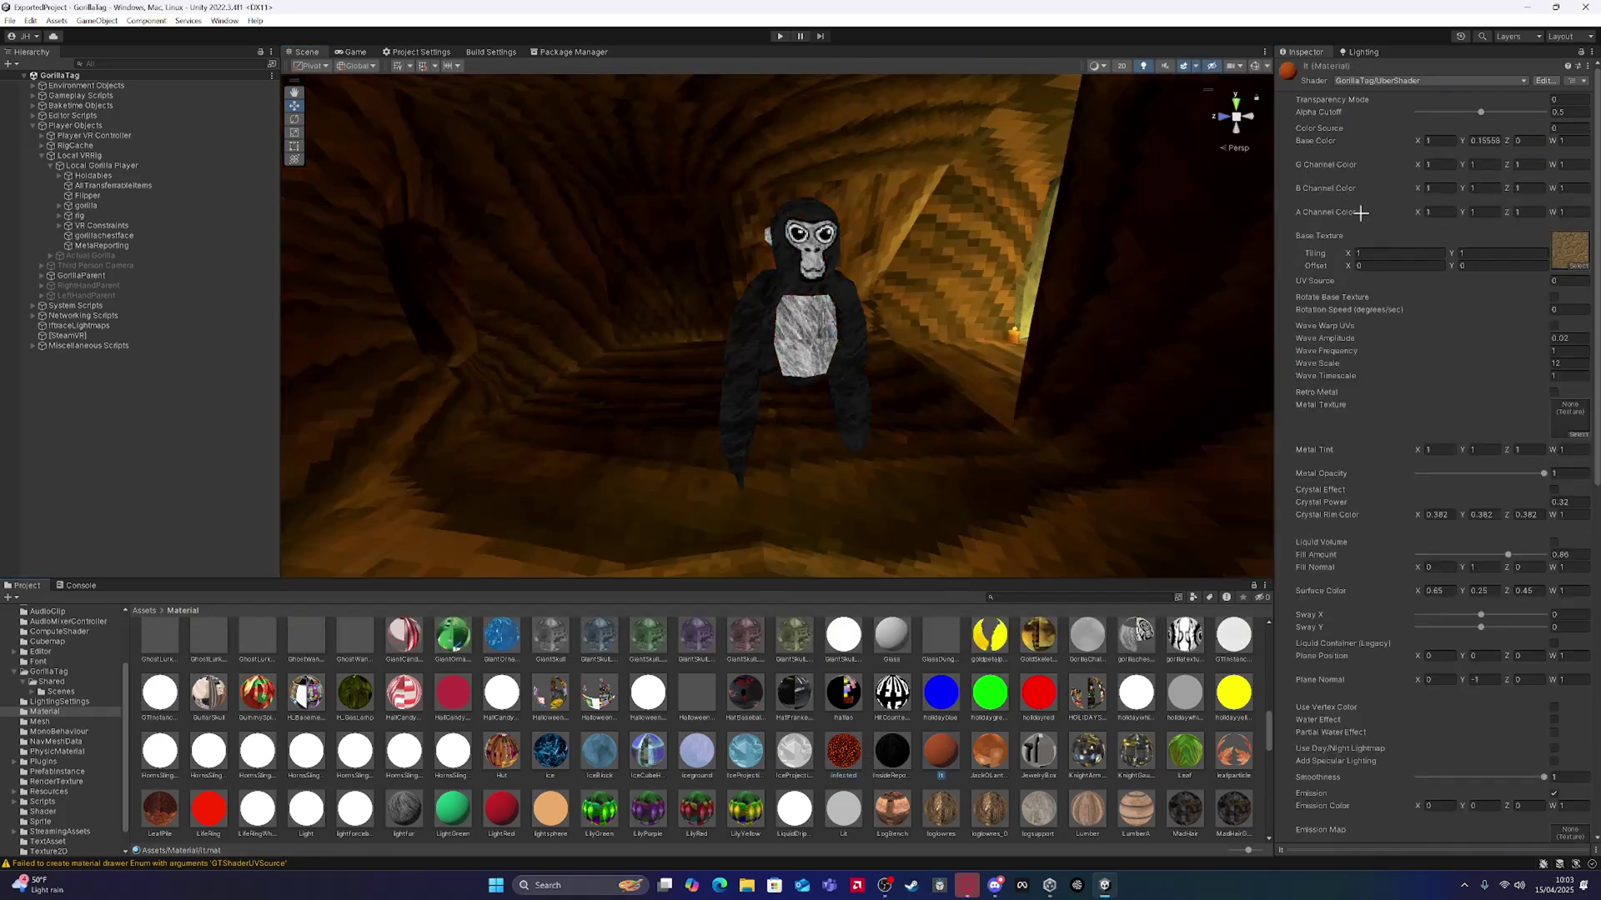
click(1388, 81)
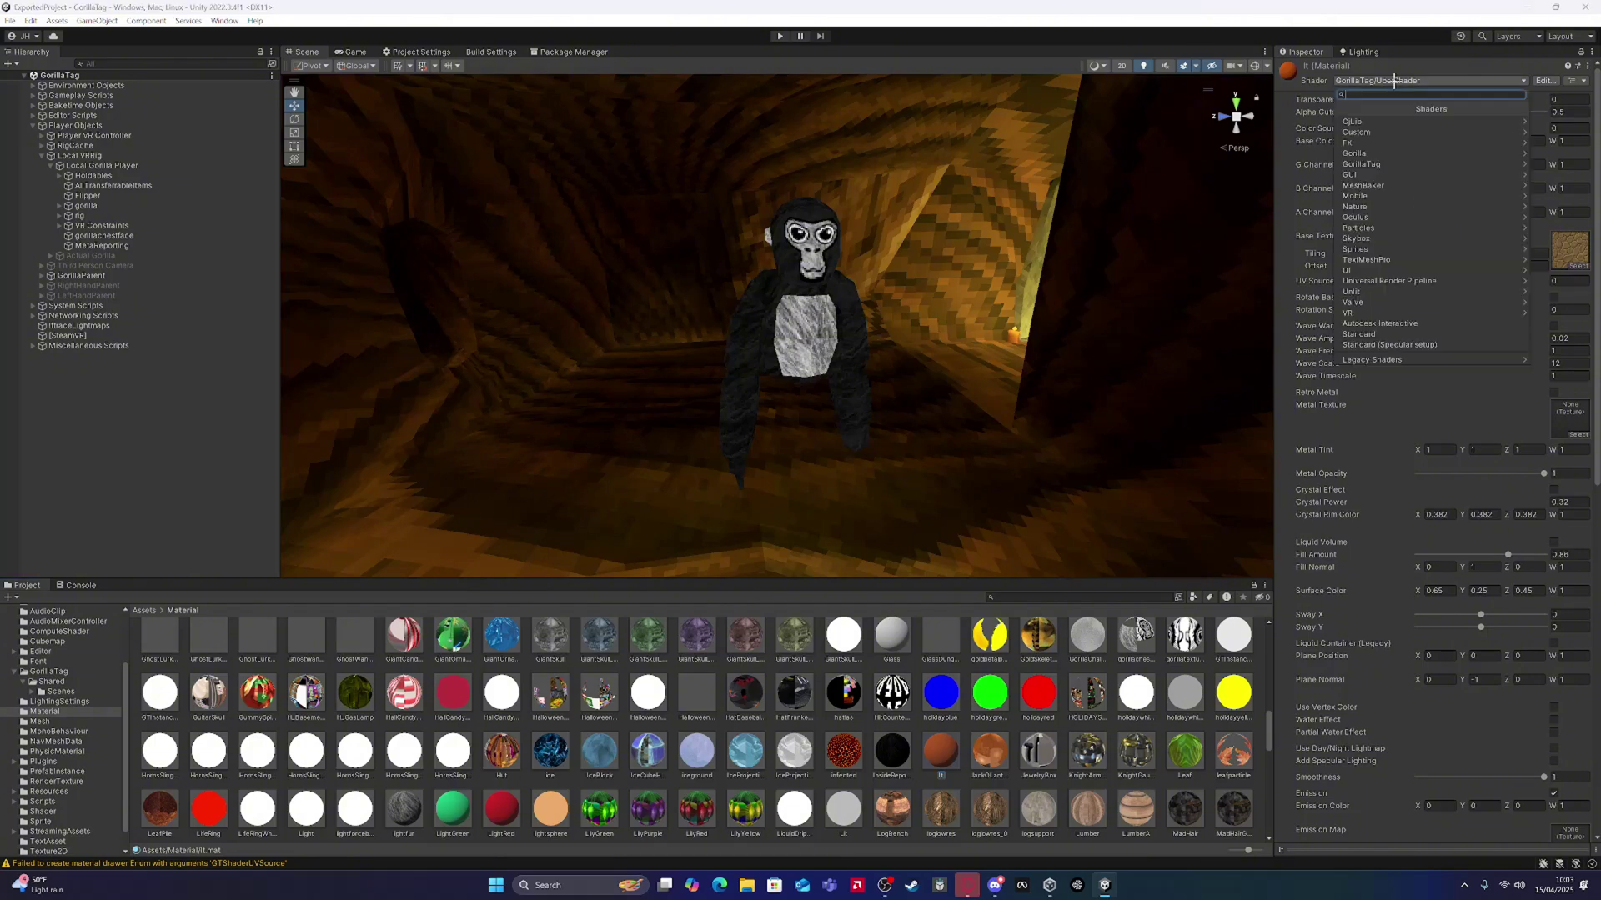
click(1380, 164)
click(1373, 131)
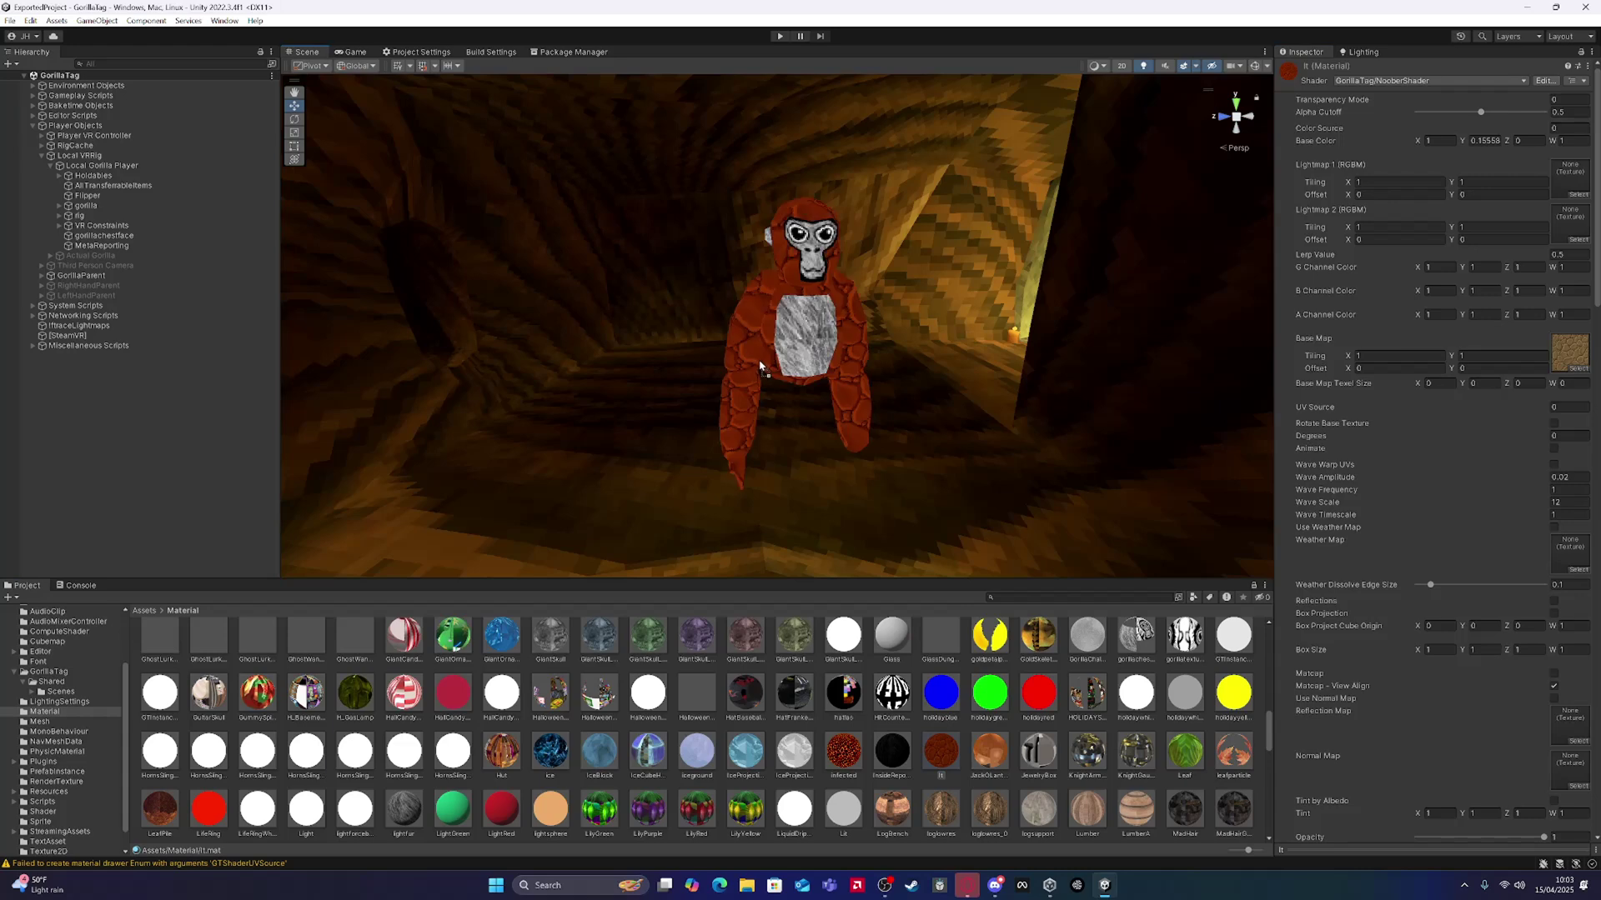
Step: Change the It material to the Standard shader with Smoothness 0 and Reflections and Specular Highlights disabled
click(1374, 80)
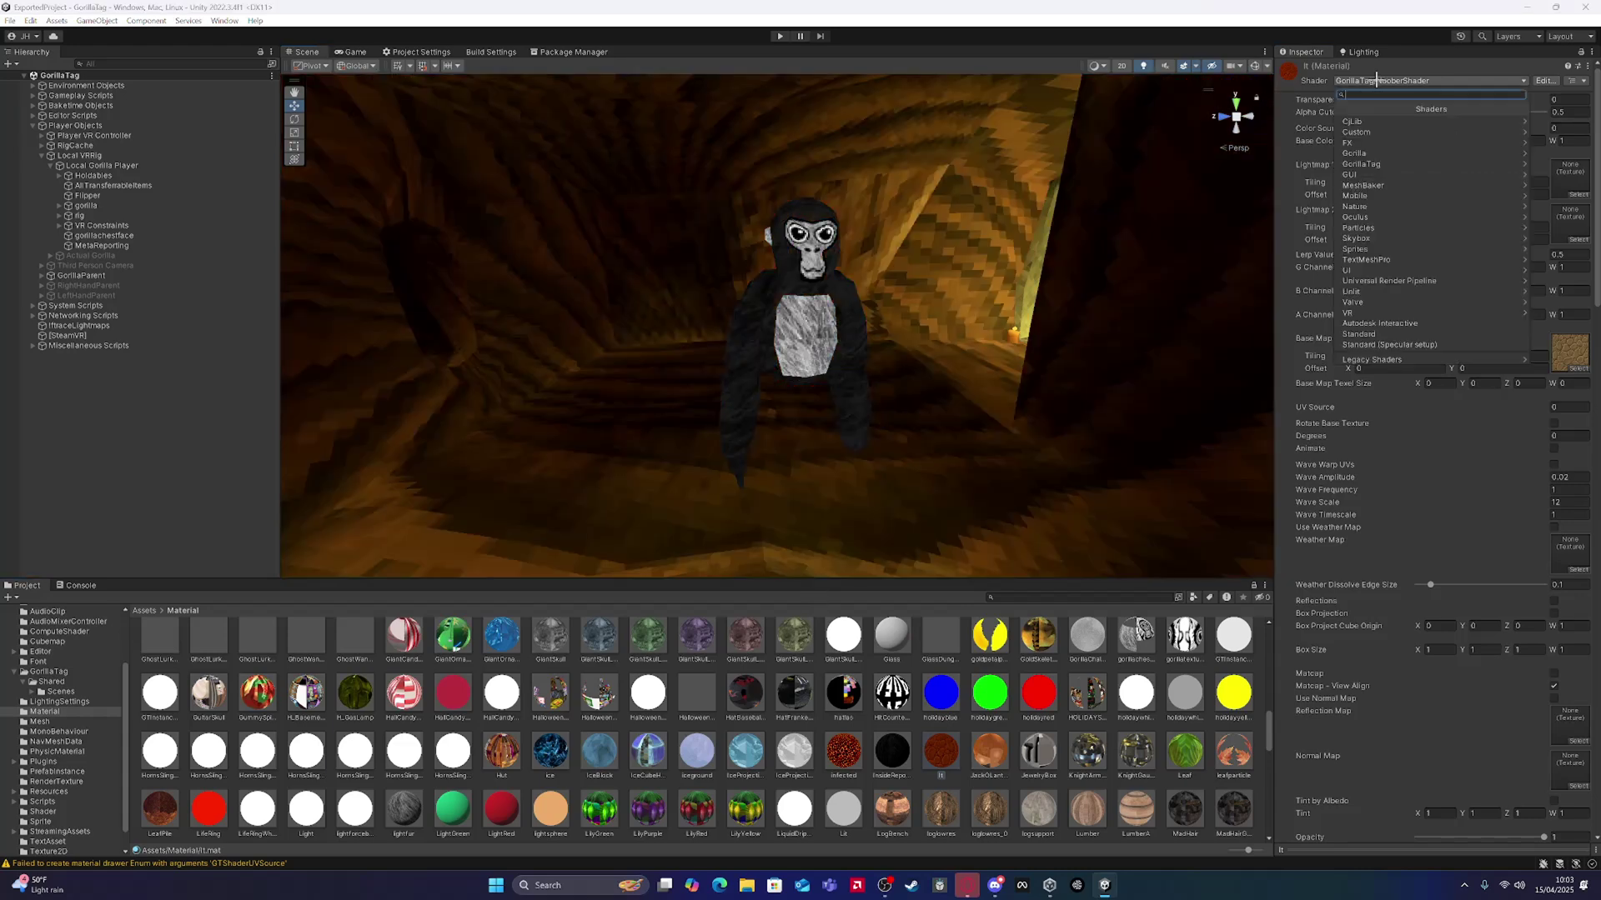
click(1374, 334)
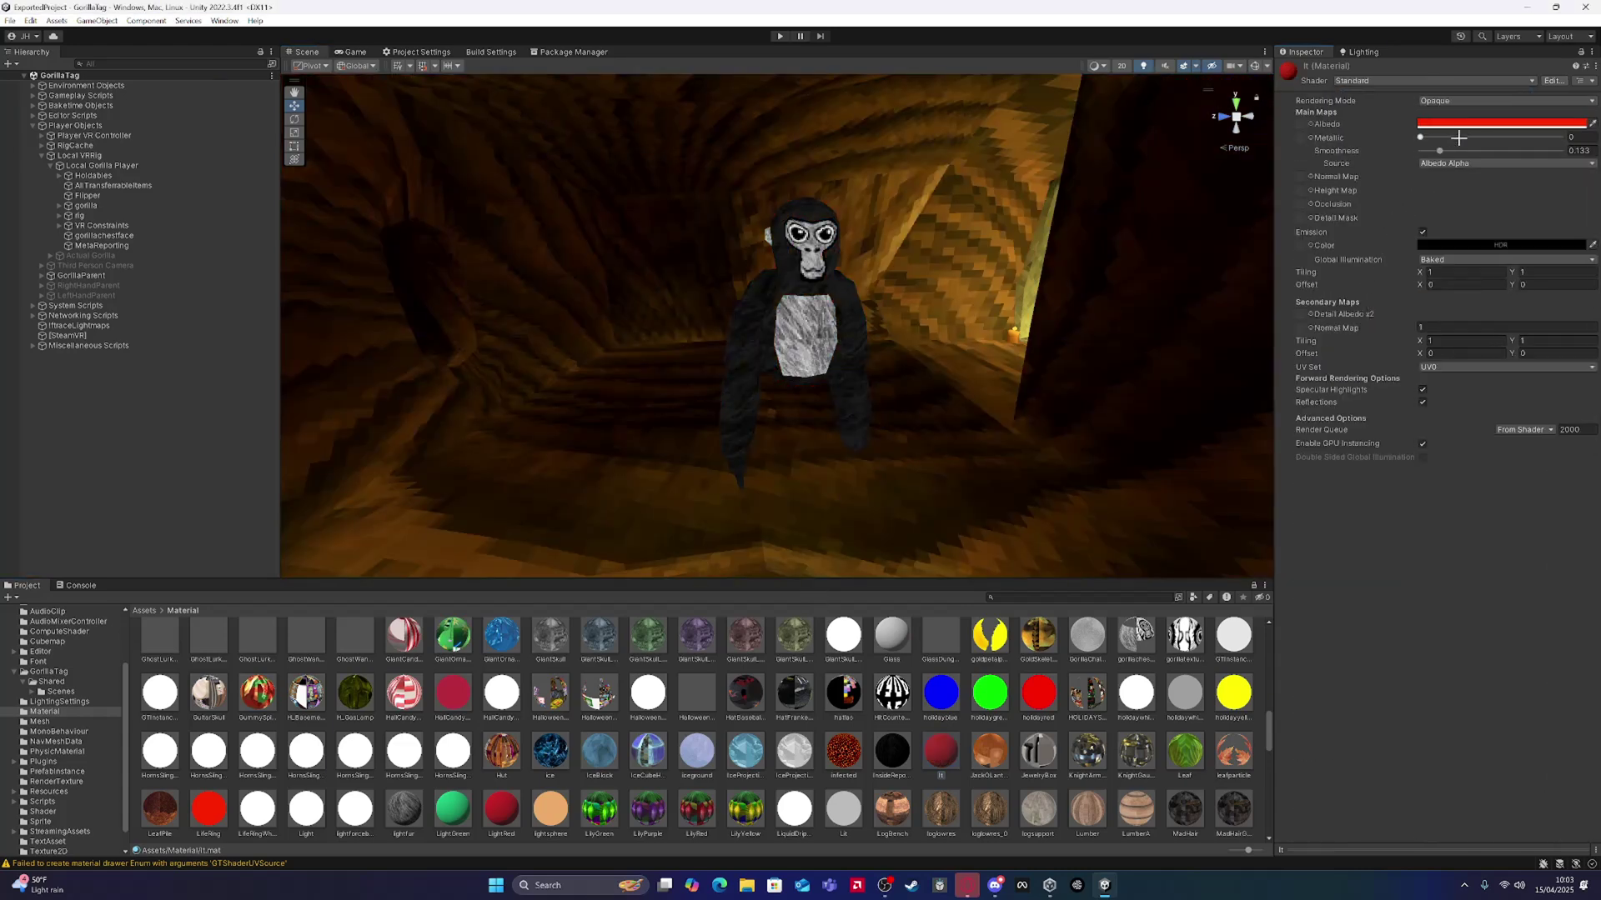
drag(1439, 150, 1417, 151)
click(1422, 402)
click(1422, 389)
Step: Search the textures for "stone" and assign the brown stone texture as the It material's Albedo
click(1306, 122)
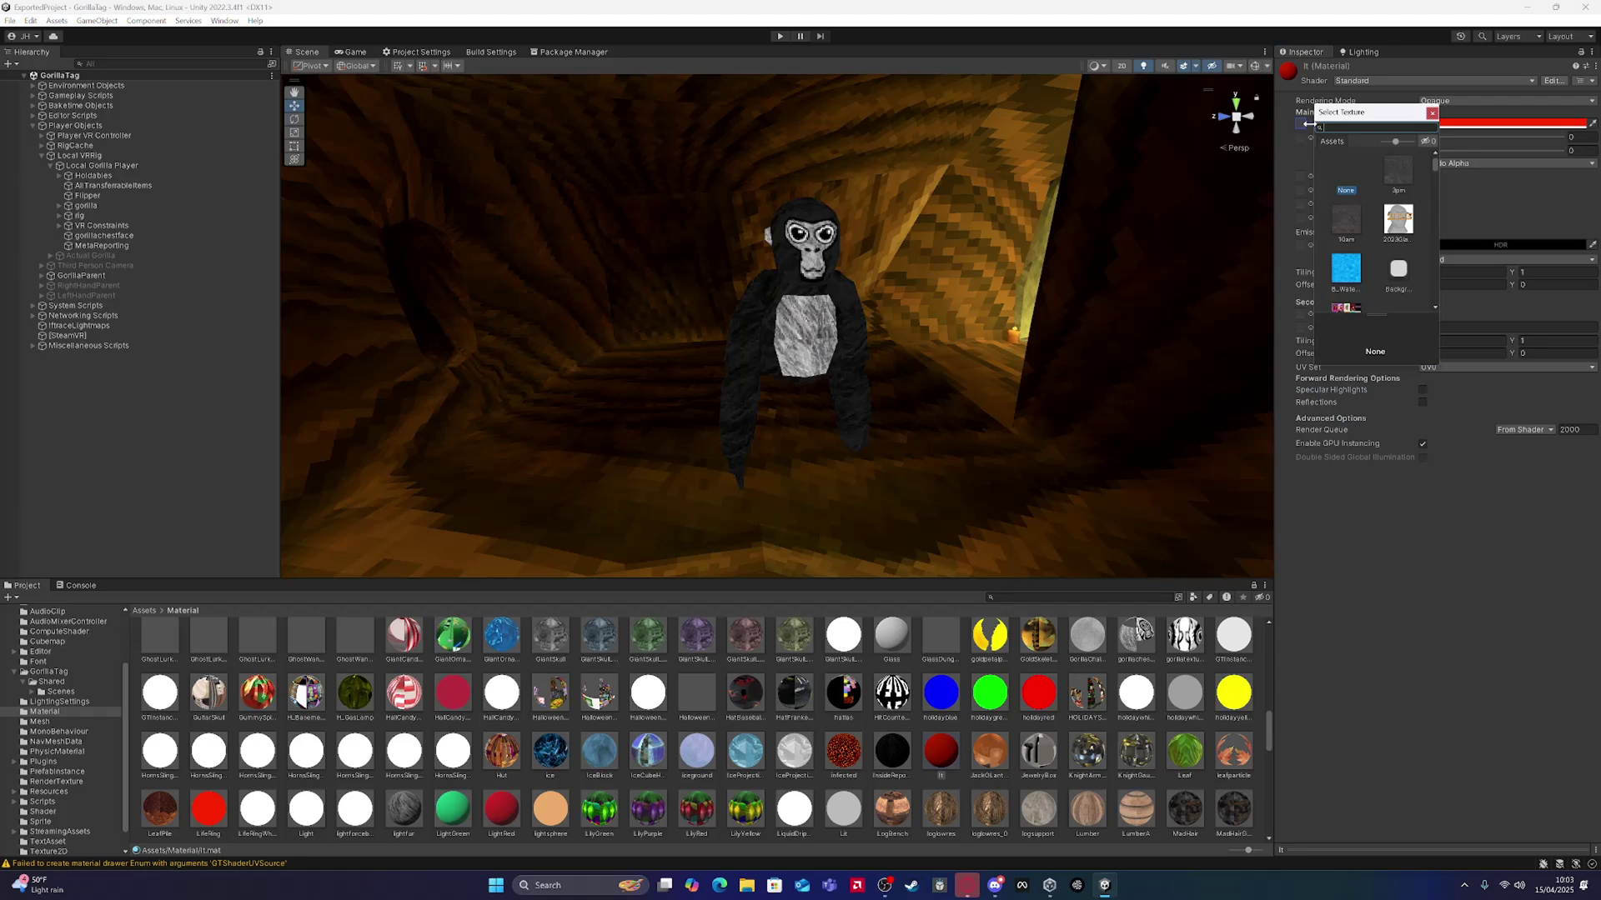
text(stone)
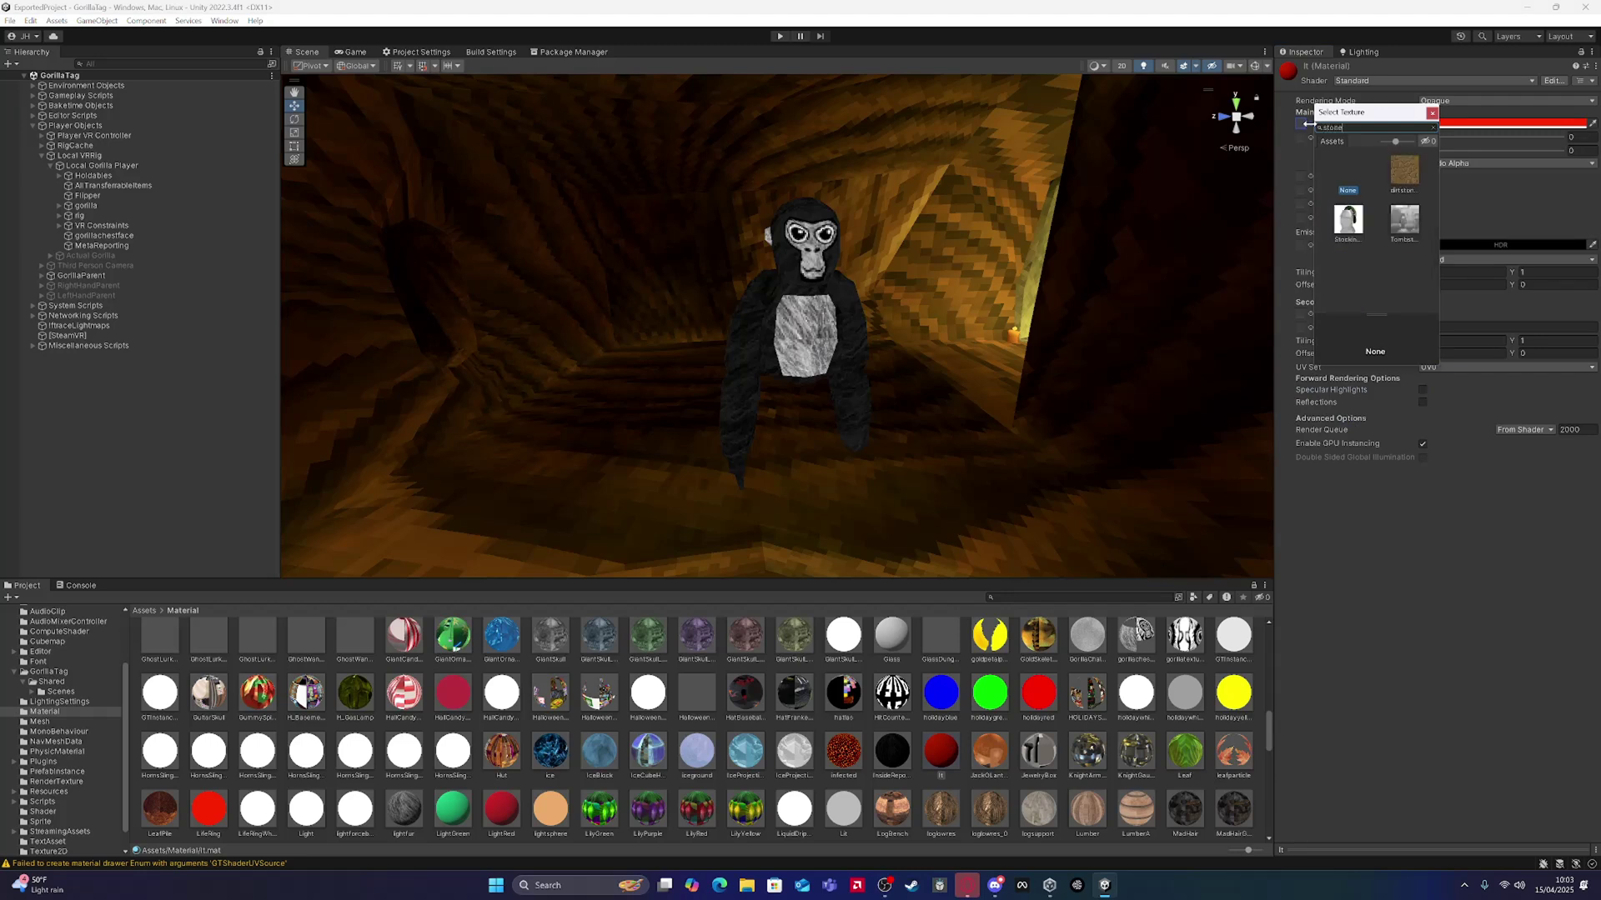
double_click(1405, 170)
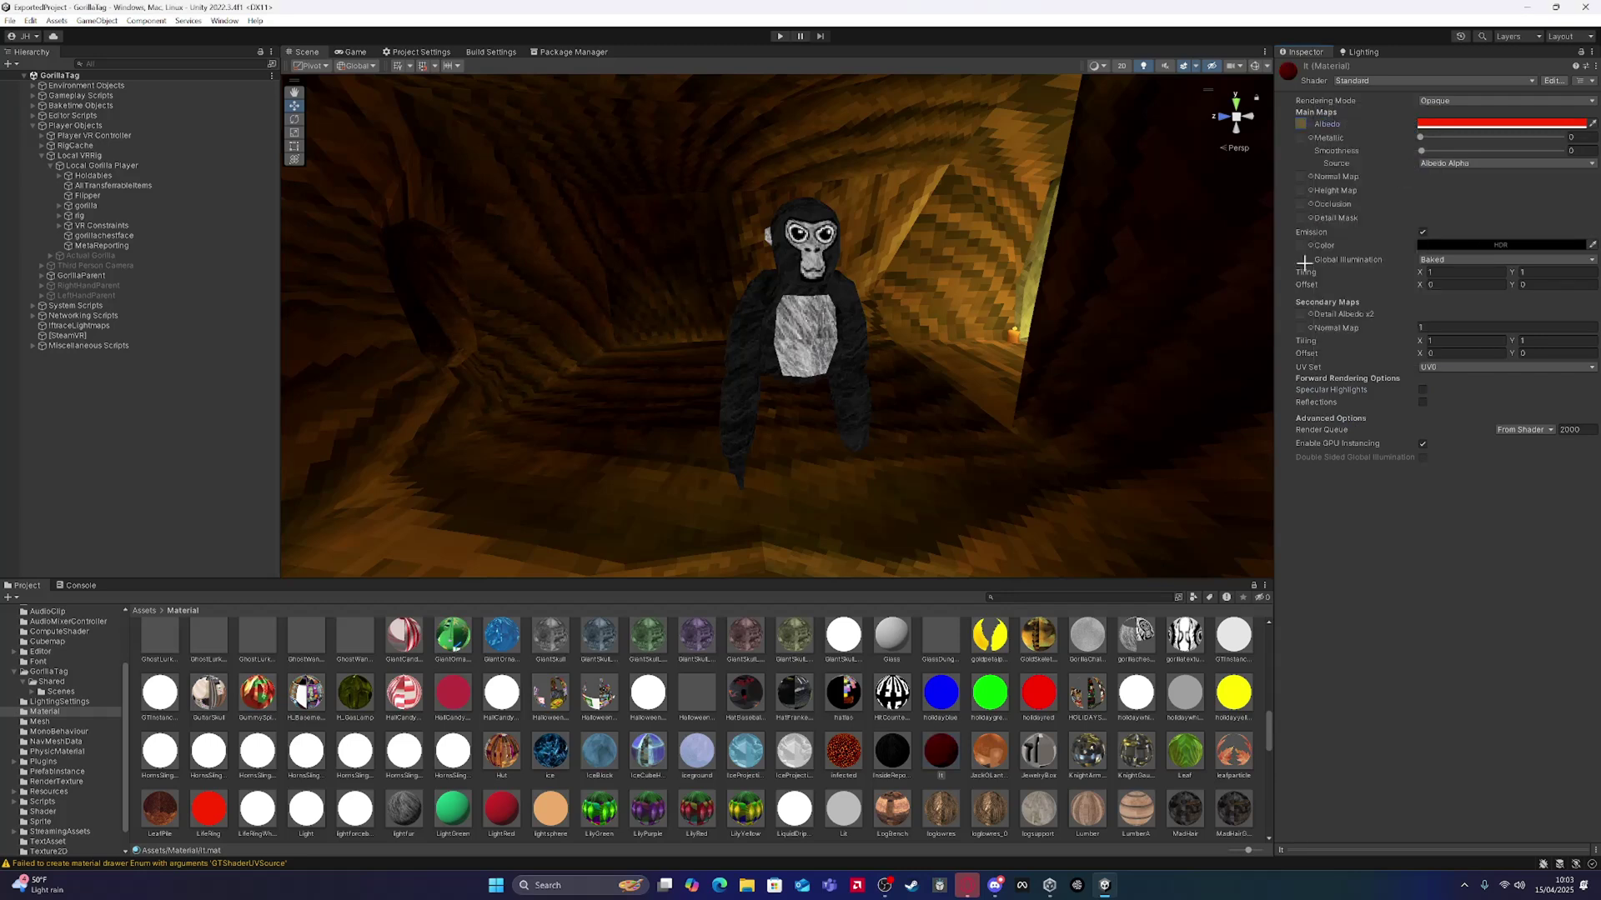
Step: Preview the It and Ice materials on the gorilla in the scene without applying them
drag(948, 753, 840, 593)
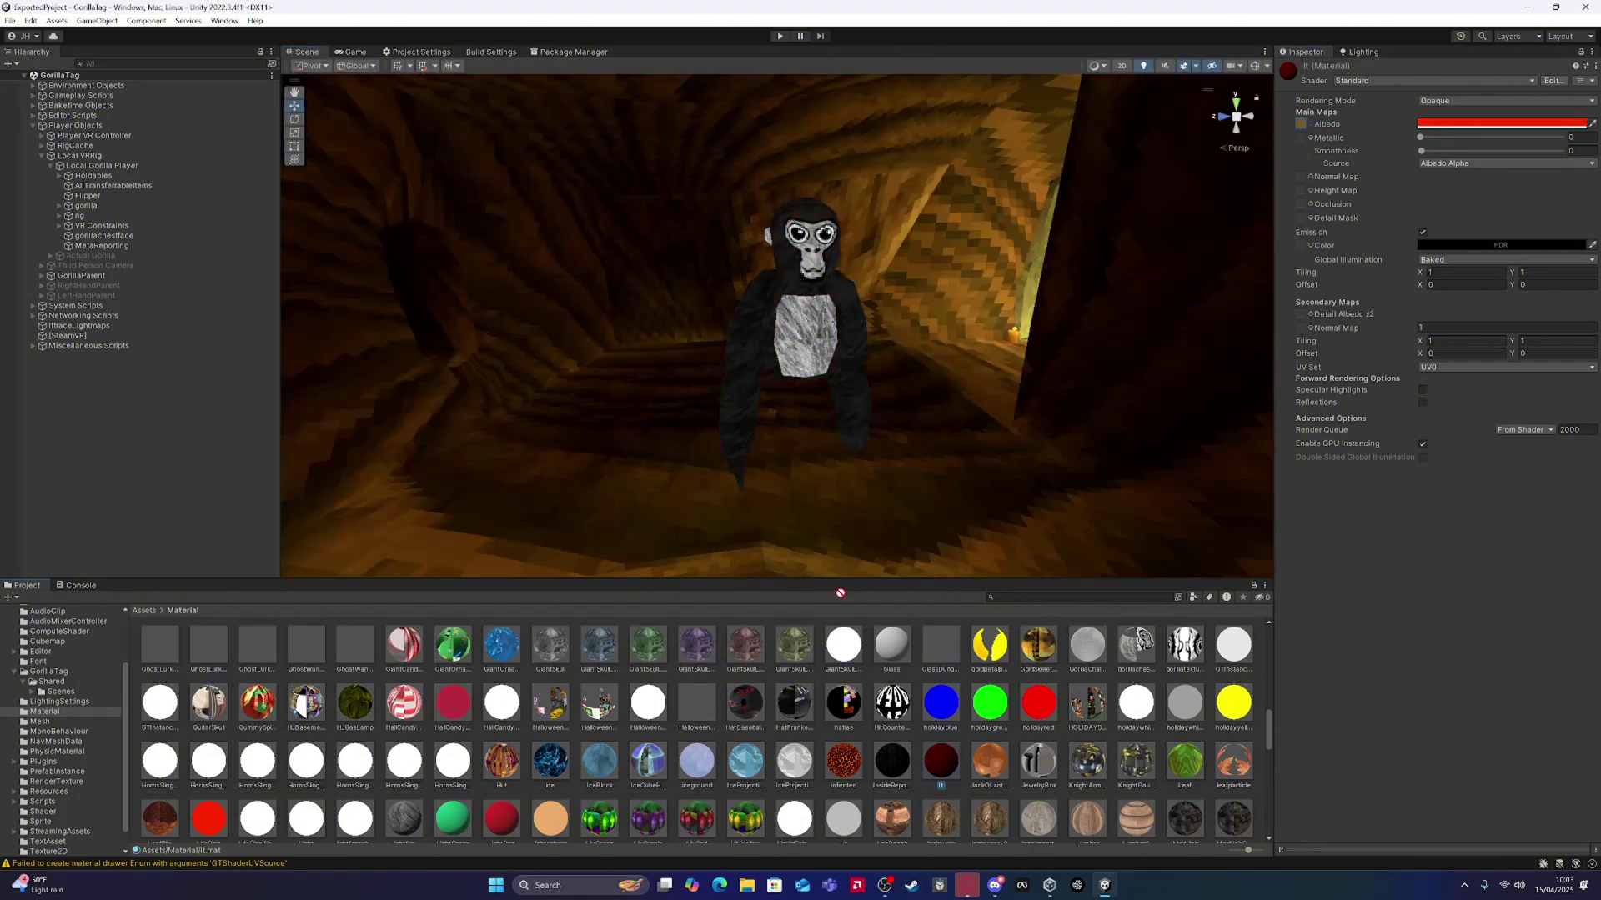
click(559, 758)
drag(573, 738, 700, 615)
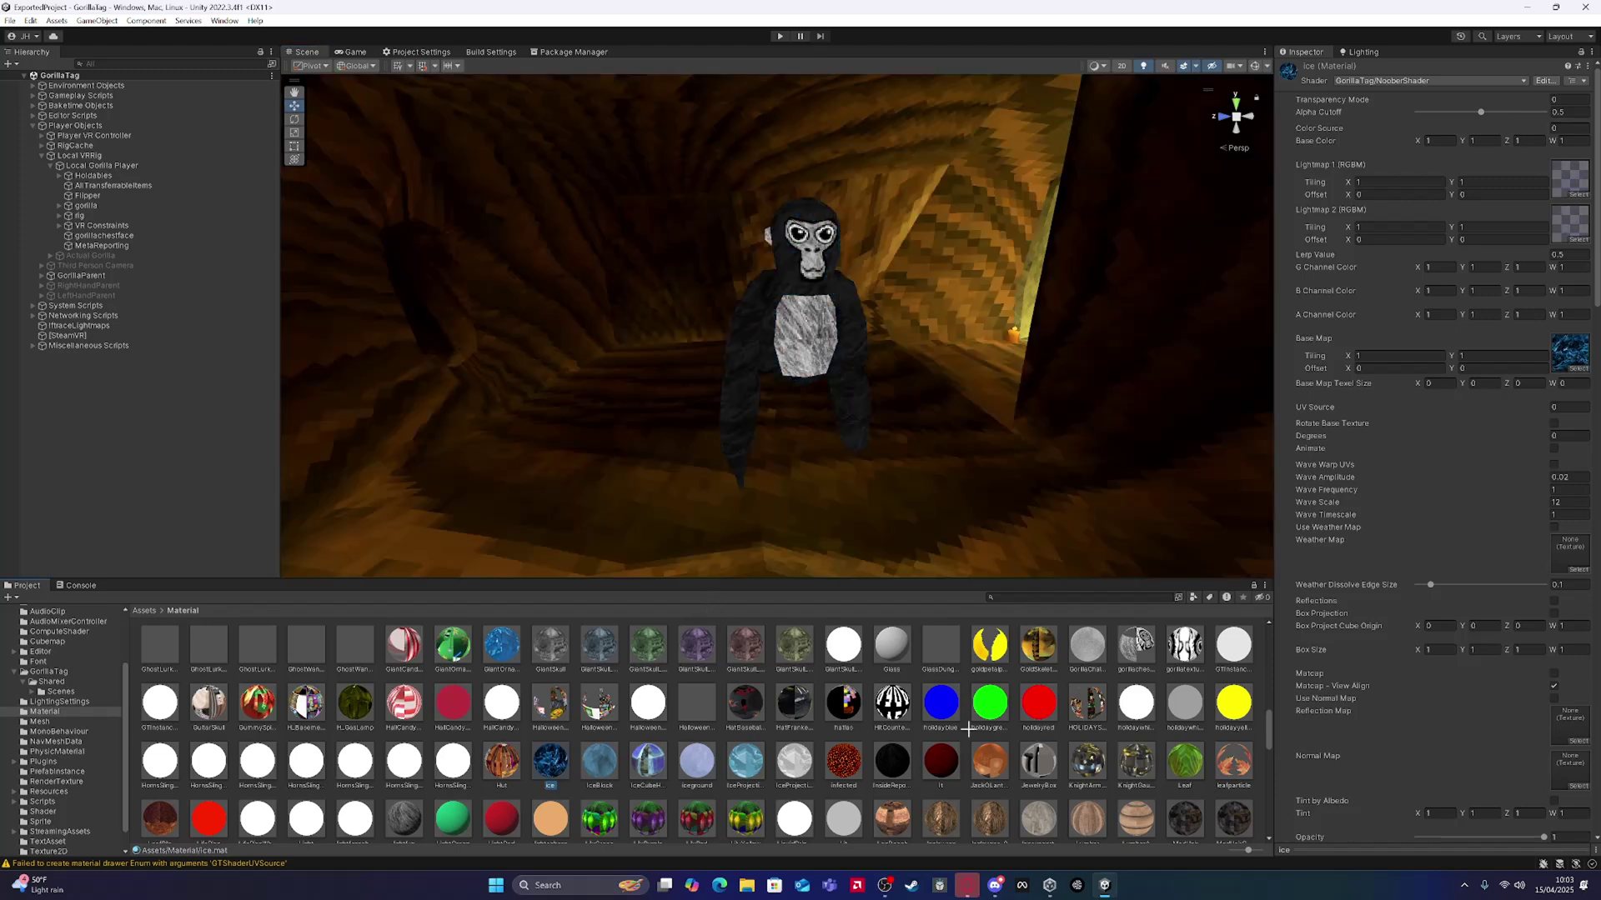
scroll(966, 731, up, 3)
Step: Inspect the cave water surface between the forest and the beach, and view the beach water
click(916, 712)
right_drag(832, 464, 787, 413)
key(w)
click(787, 414)
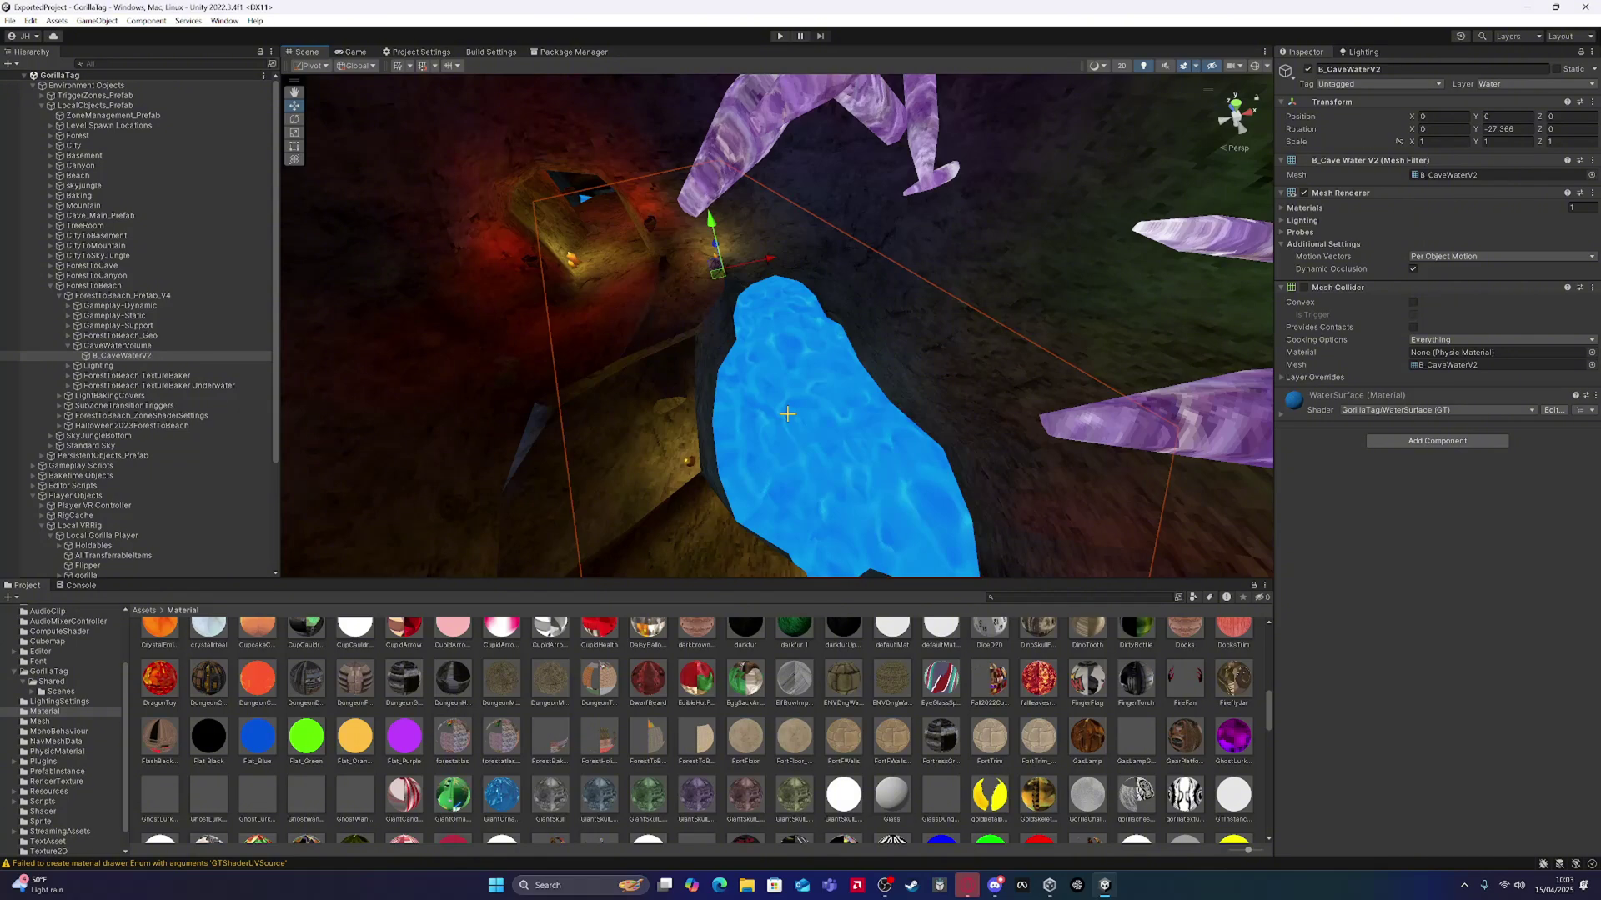
right_drag(816, 394, 766, 643)
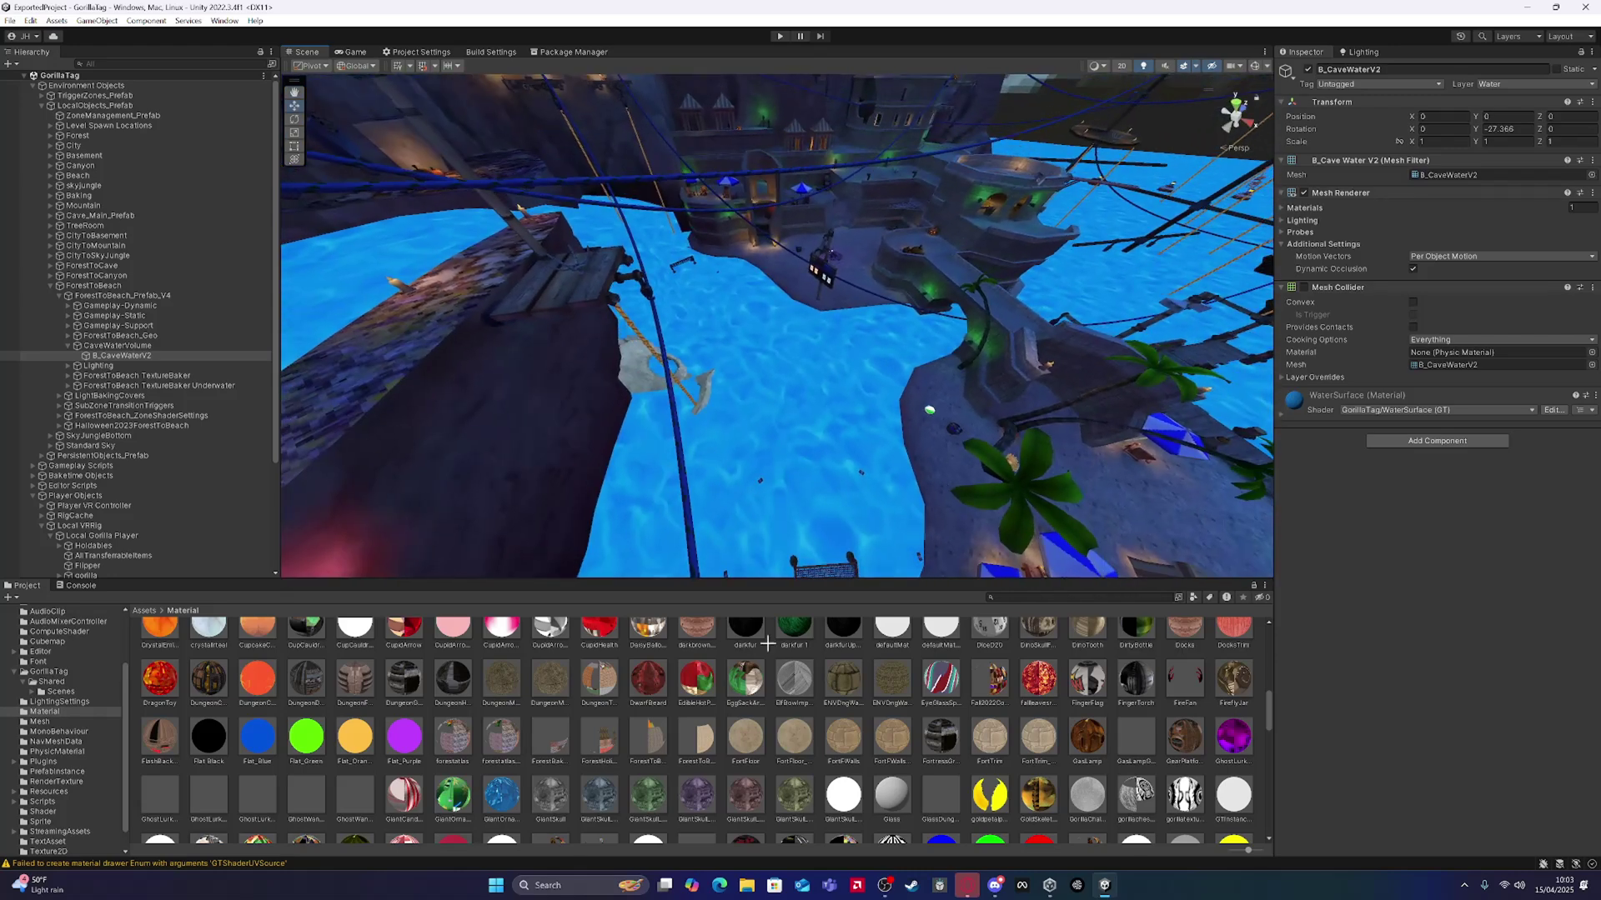
Step: Import the GorillaTag_WaterSurface (GT) shader file from the desktop's Copy Pack folder into the Assets root
click(141, 611)
right_click(441, 686)
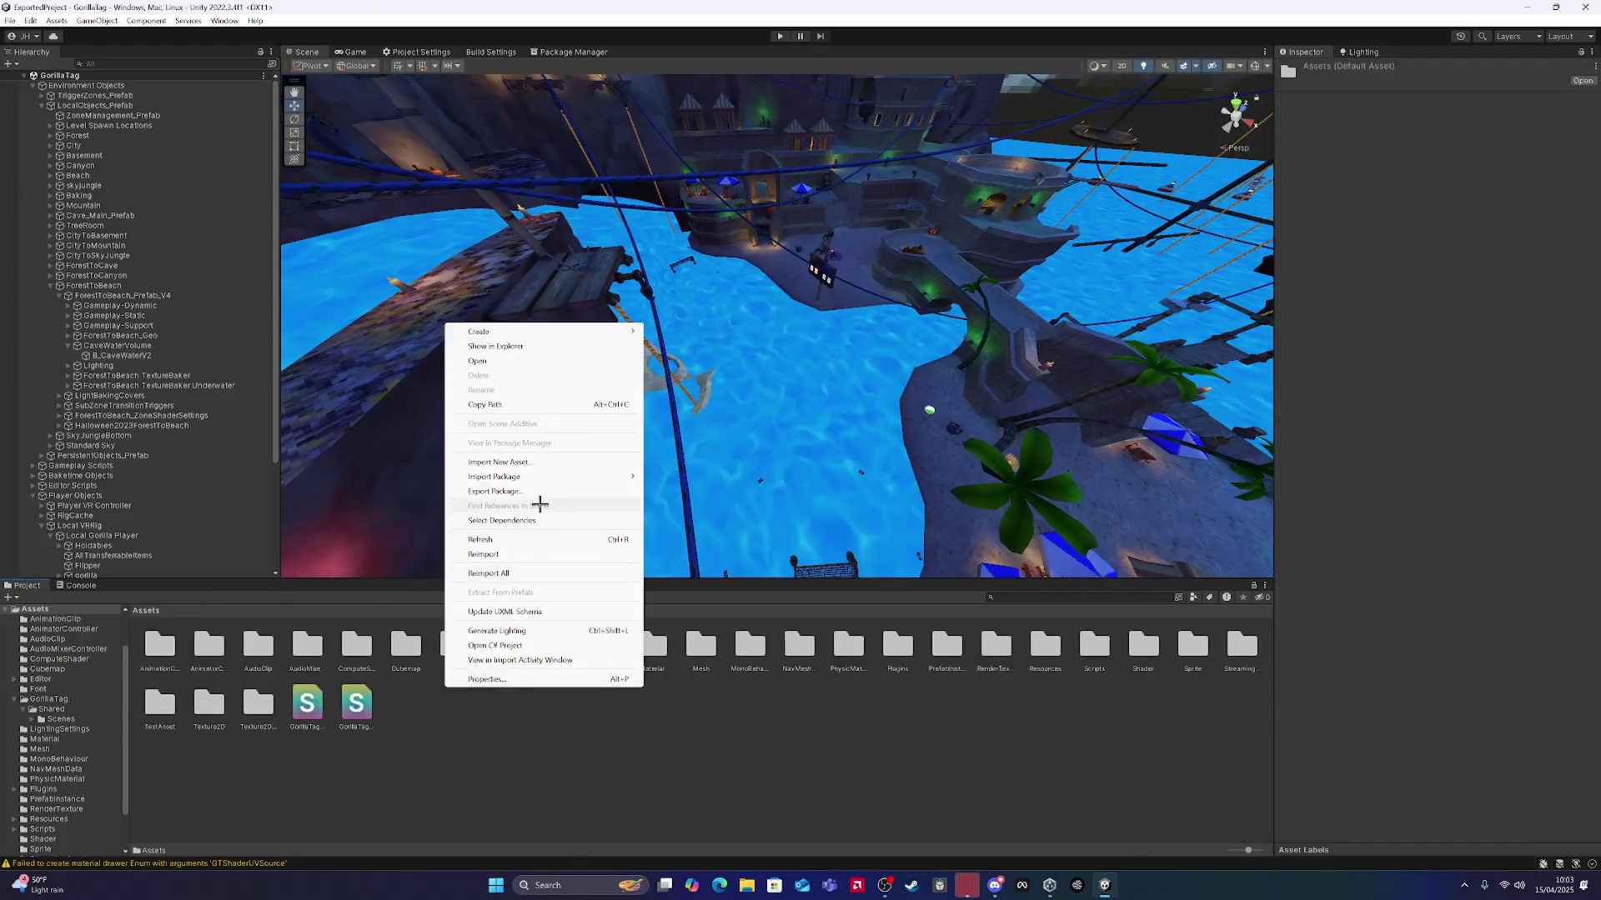
click(531, 468)
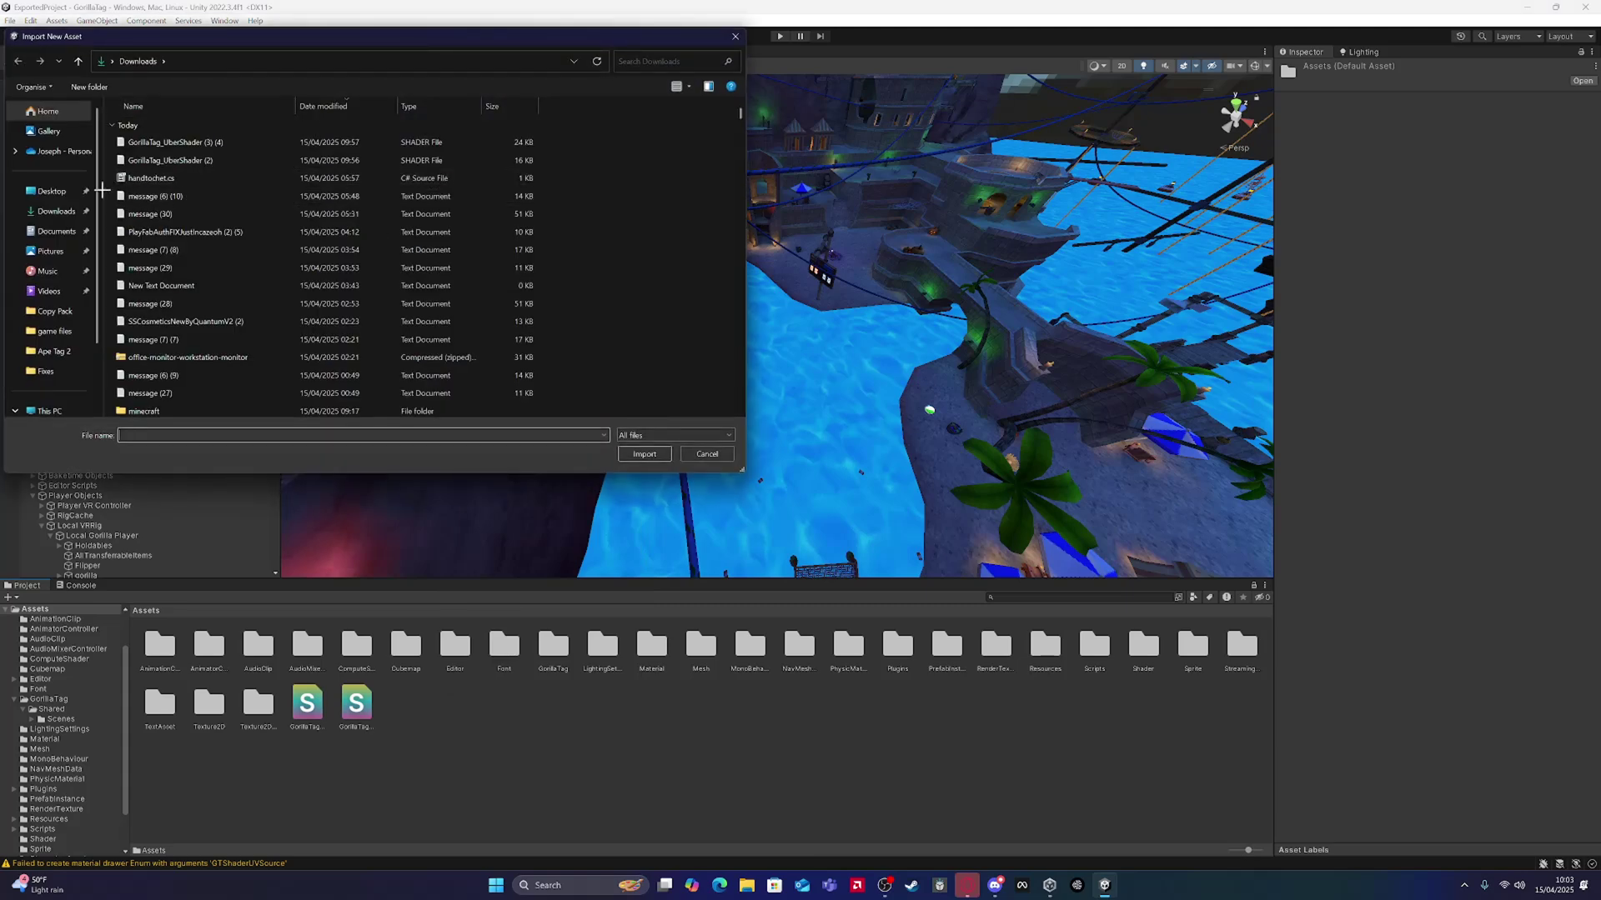
double_click(185, 131)
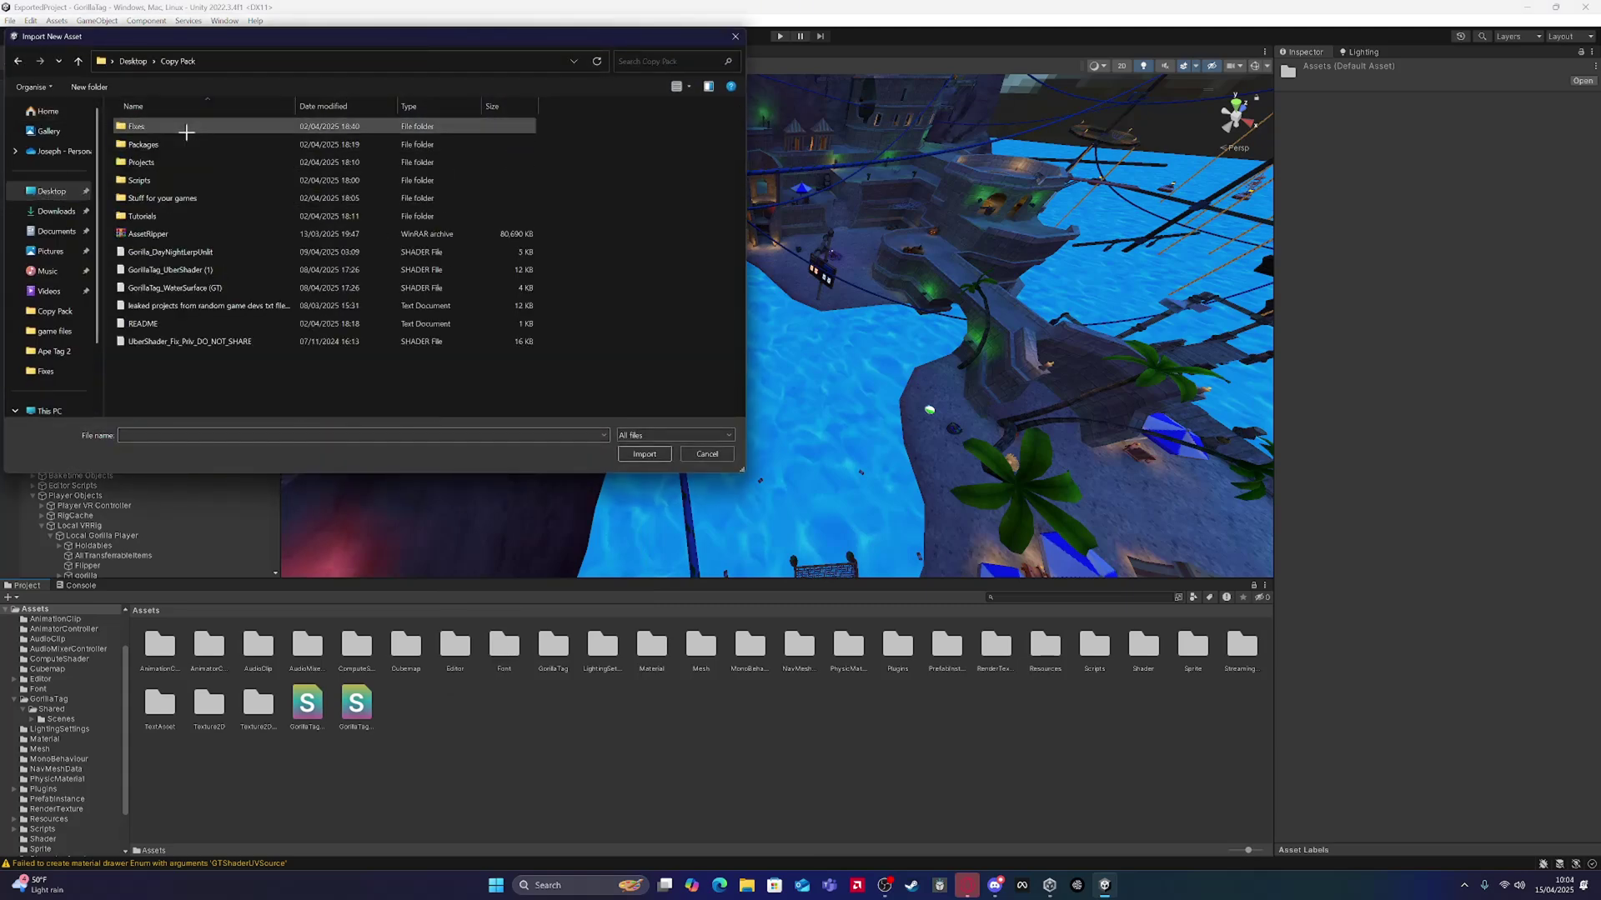
double_click(177, 287)
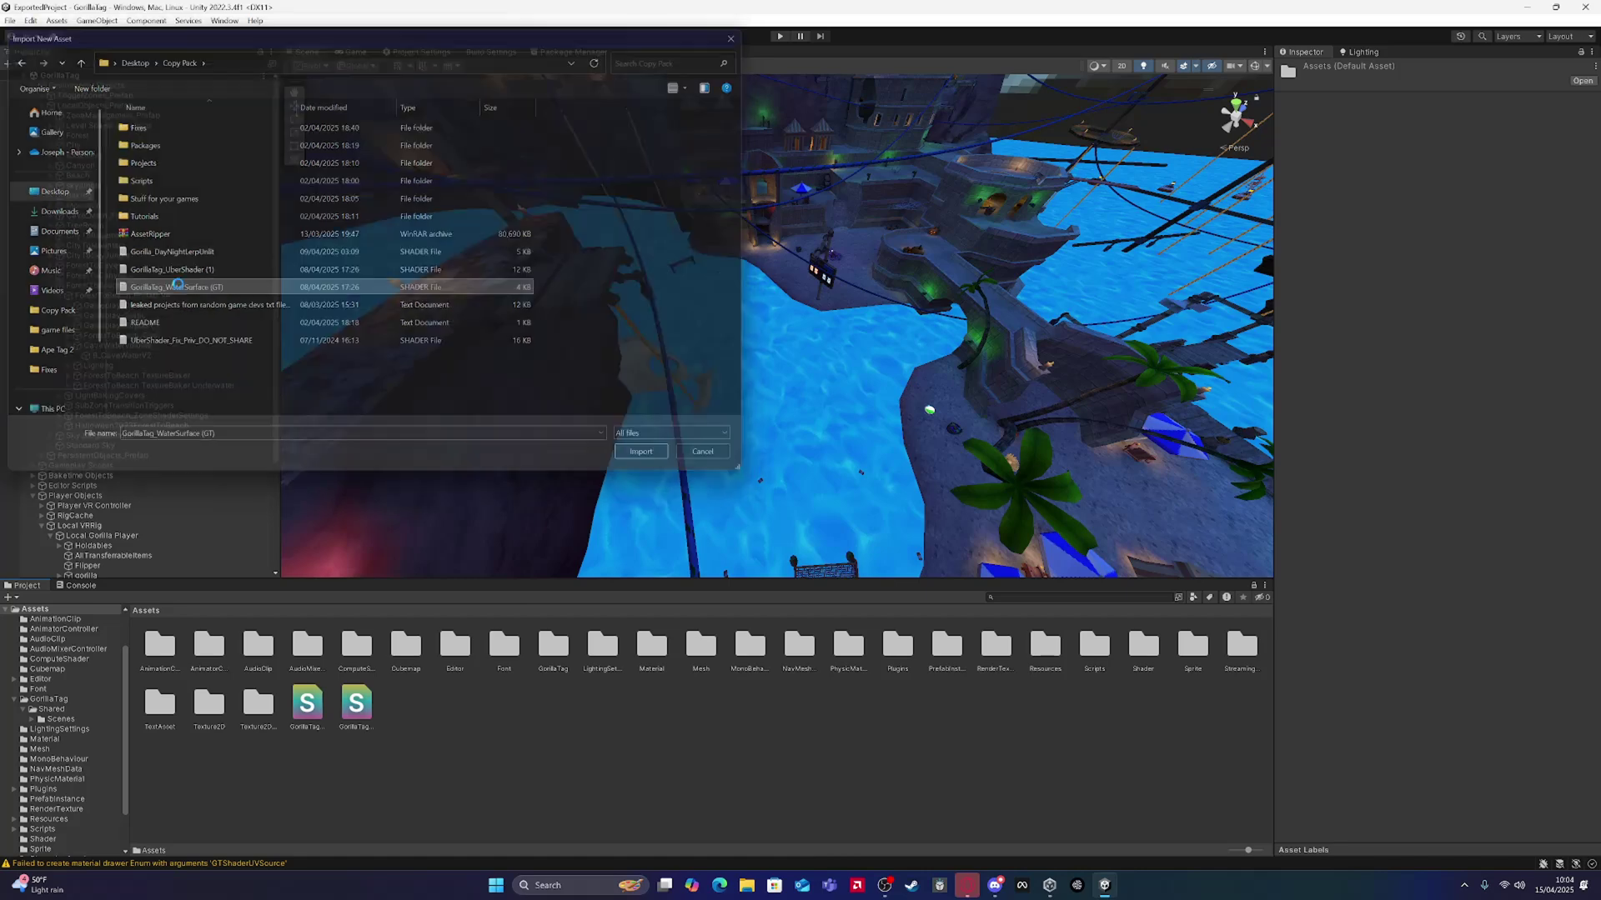
click(739, 704)
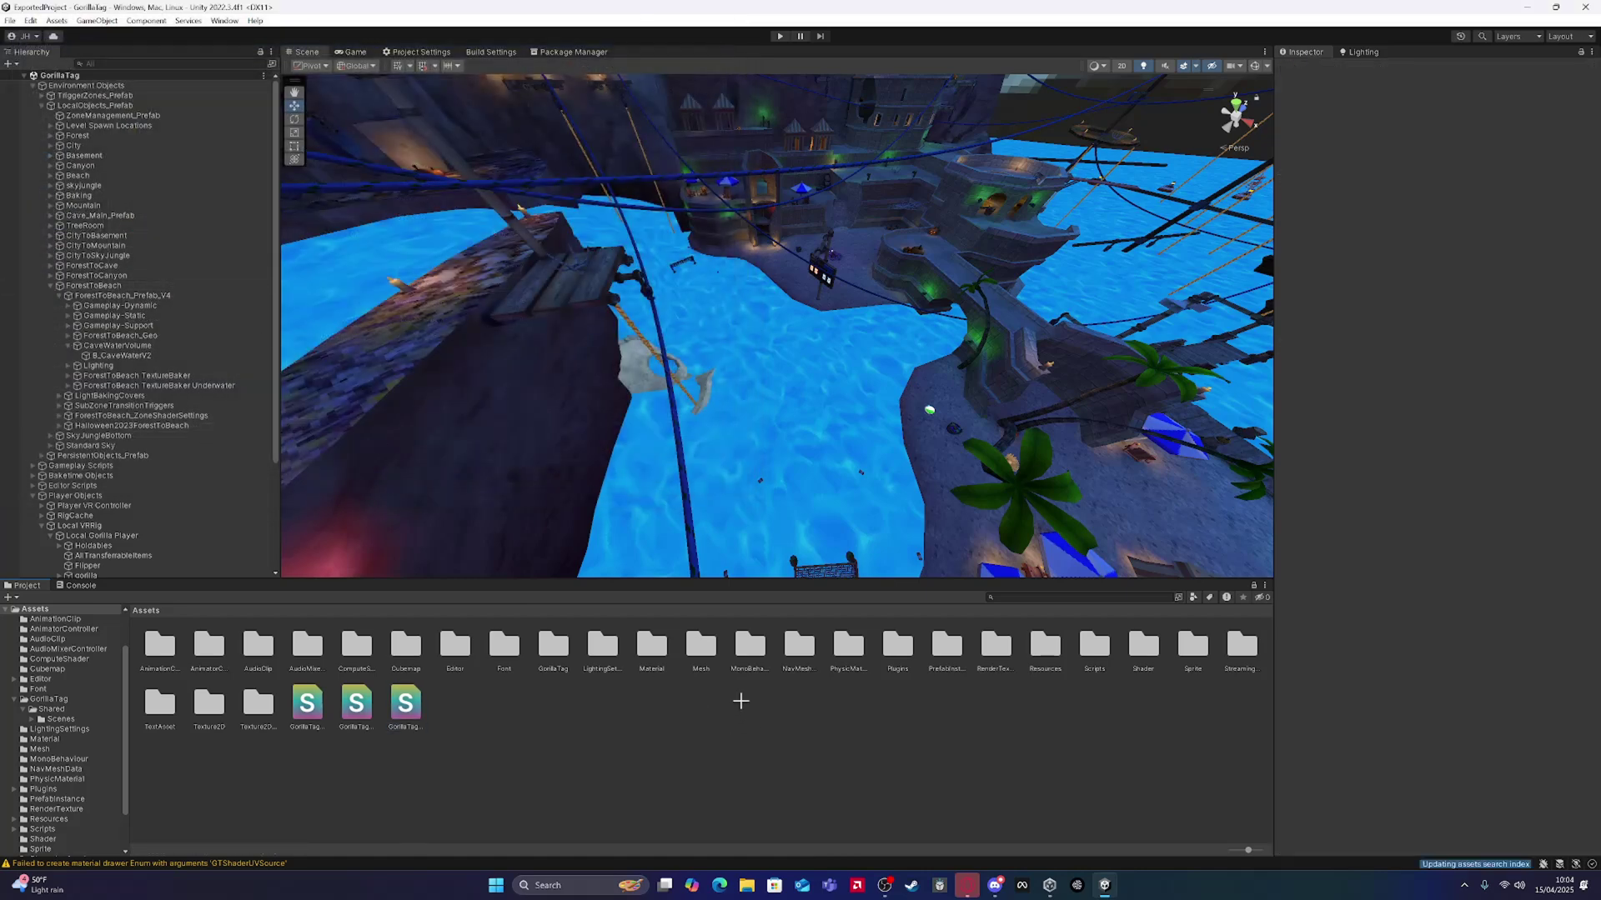
Step: Select the beach's B_WaterPlane to check its WaterSurface material shader, and clear the selection
click(765, 500)
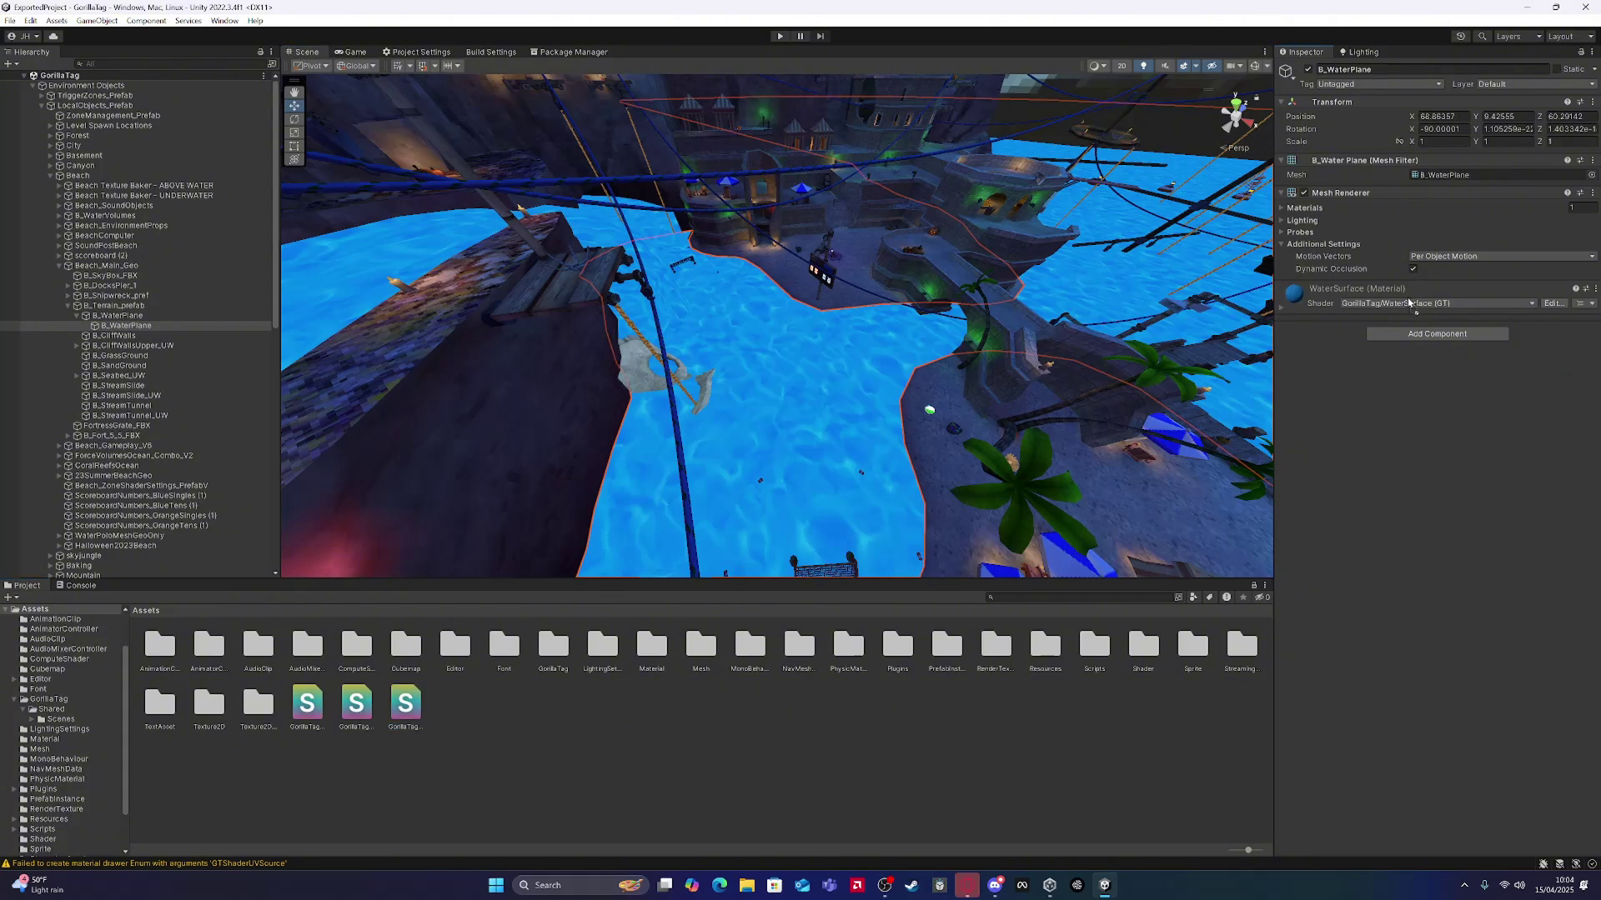
drag(1409, 302, 1405, 300)
click(827, 797)
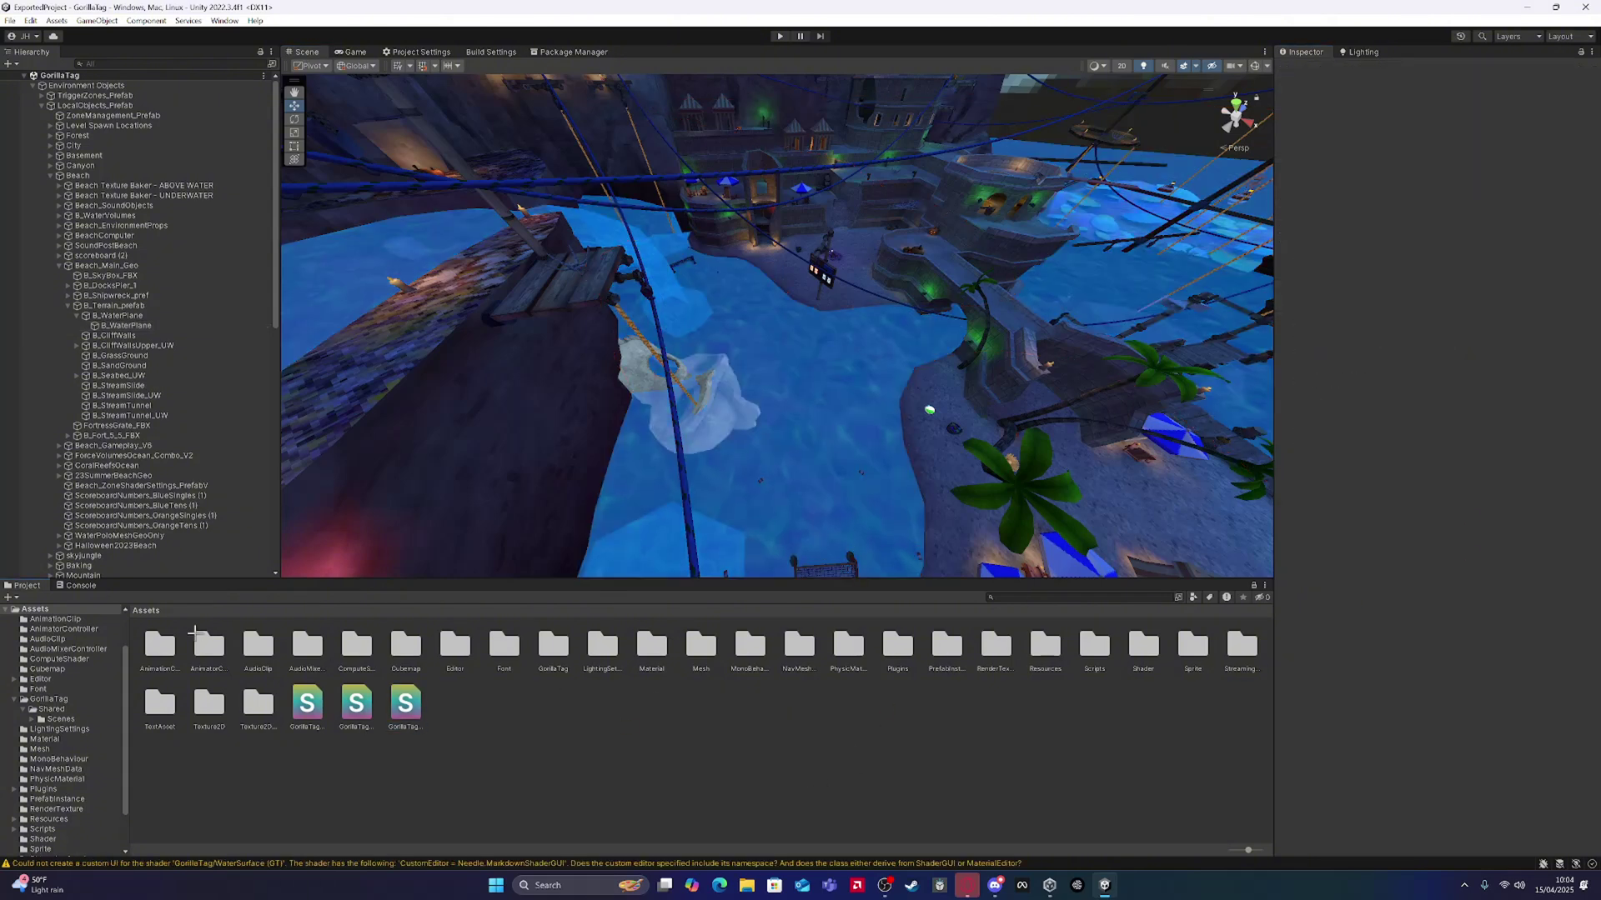
Step: Clear the console messages and collapse the Environment Objects group in the hierarchy
click(81, 585)
click(15, 597)
click(27, 585)
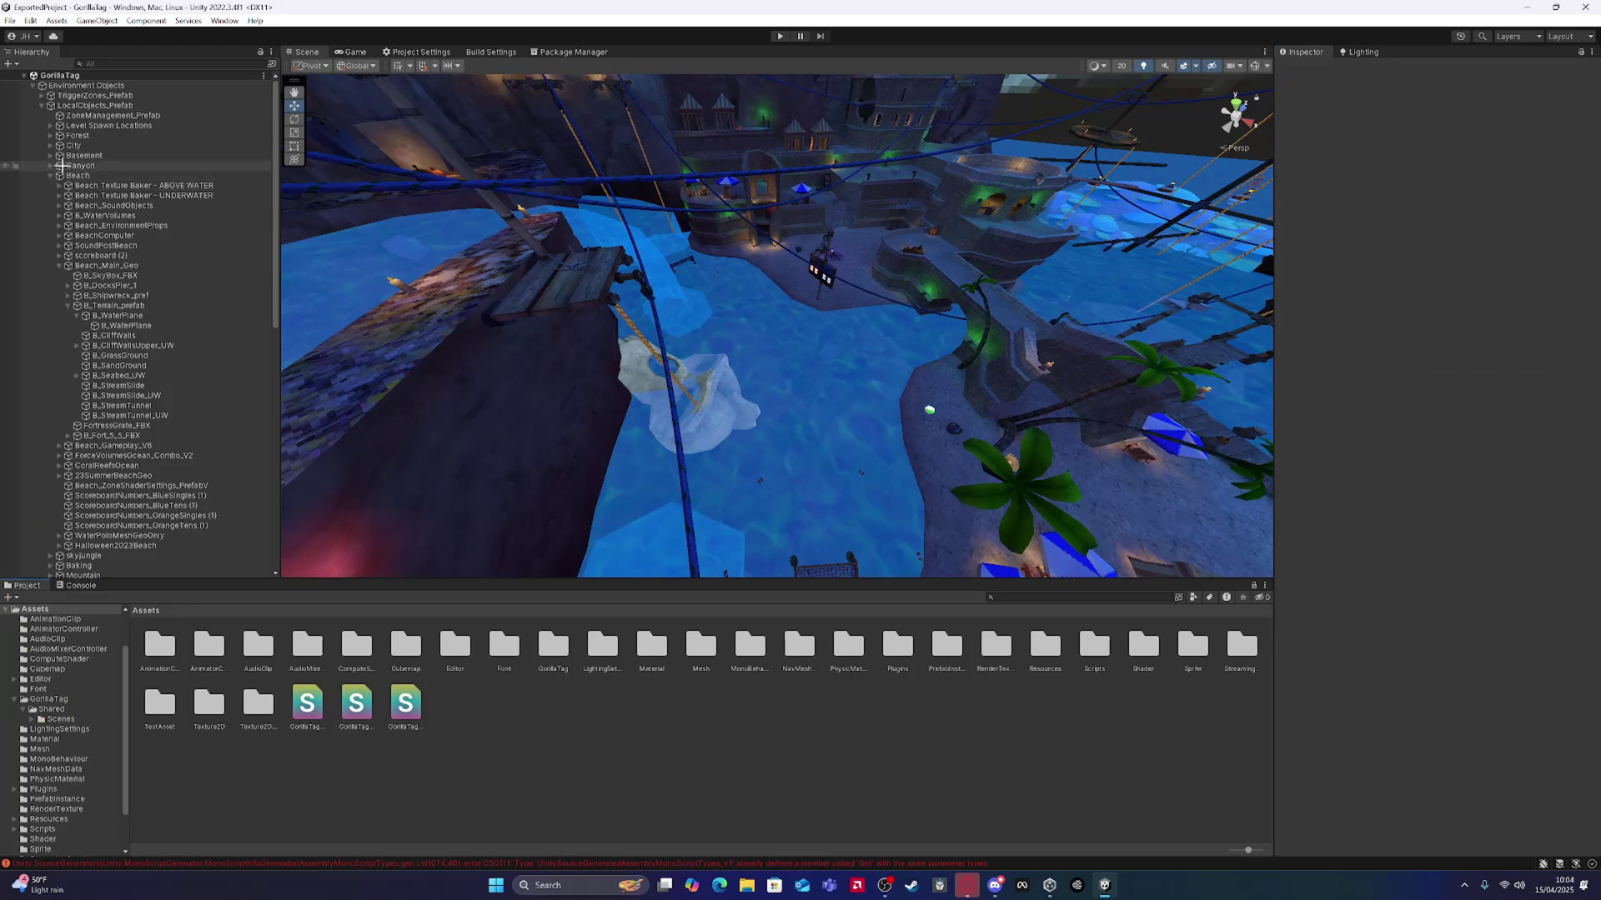
click(33, 86)
Step: Select the MirrorCenter mesh in the city's cosmetics room and switch its material to the Standard shader
right_drag(868, 359, 817, 371)
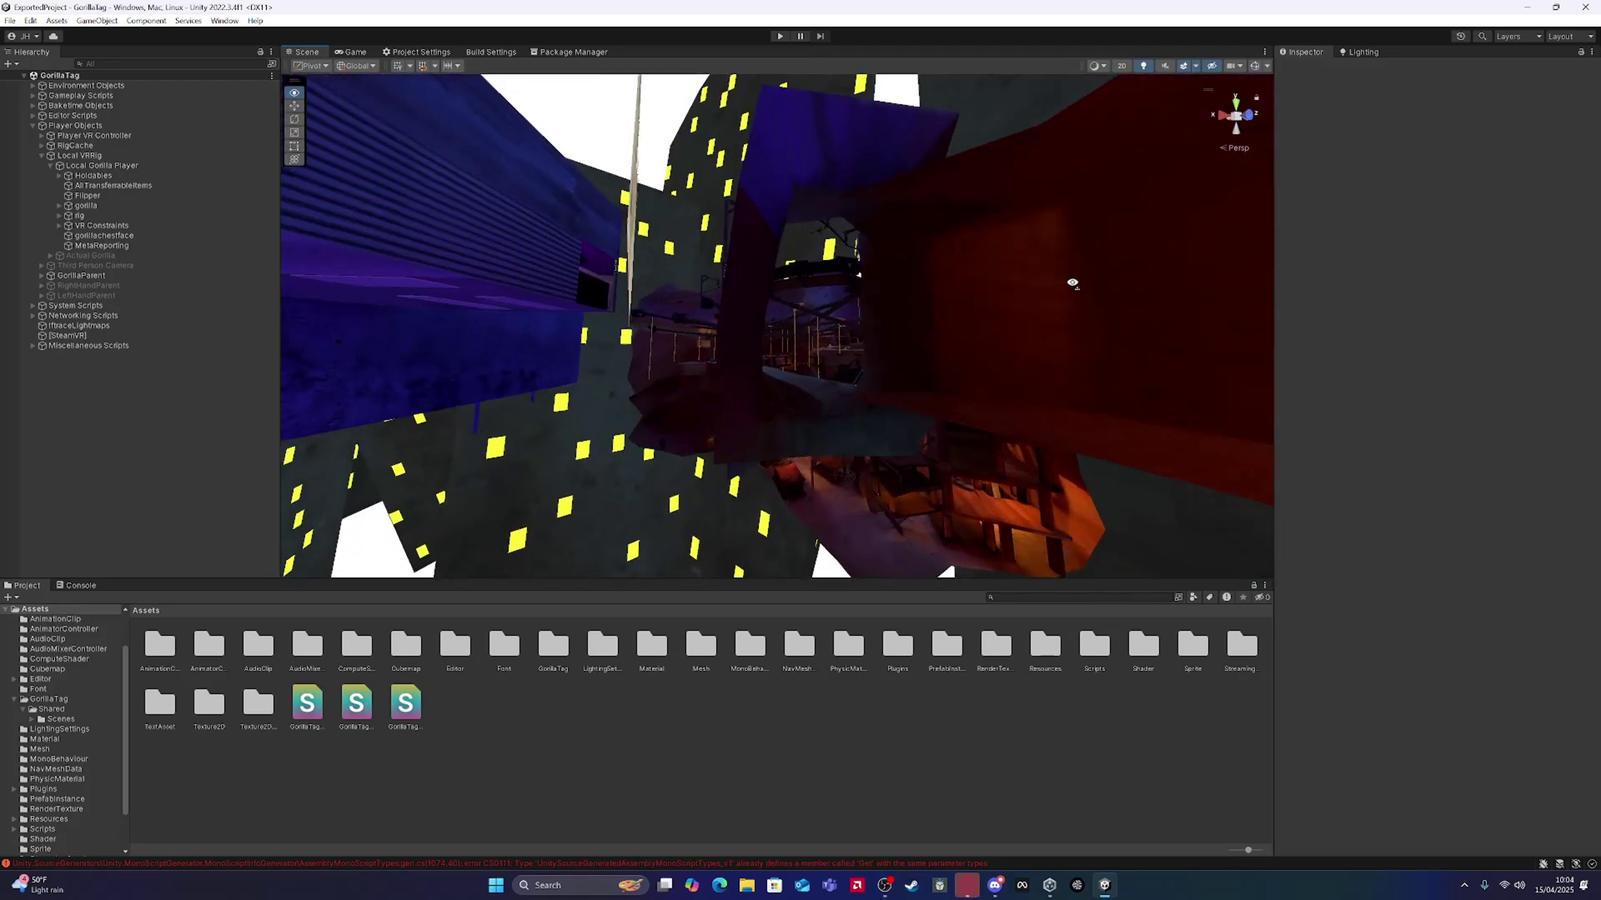
right_drag(1072, 283, 1130, 327)
right_drag(1006, 364, 833, 326)
click(872, 347)
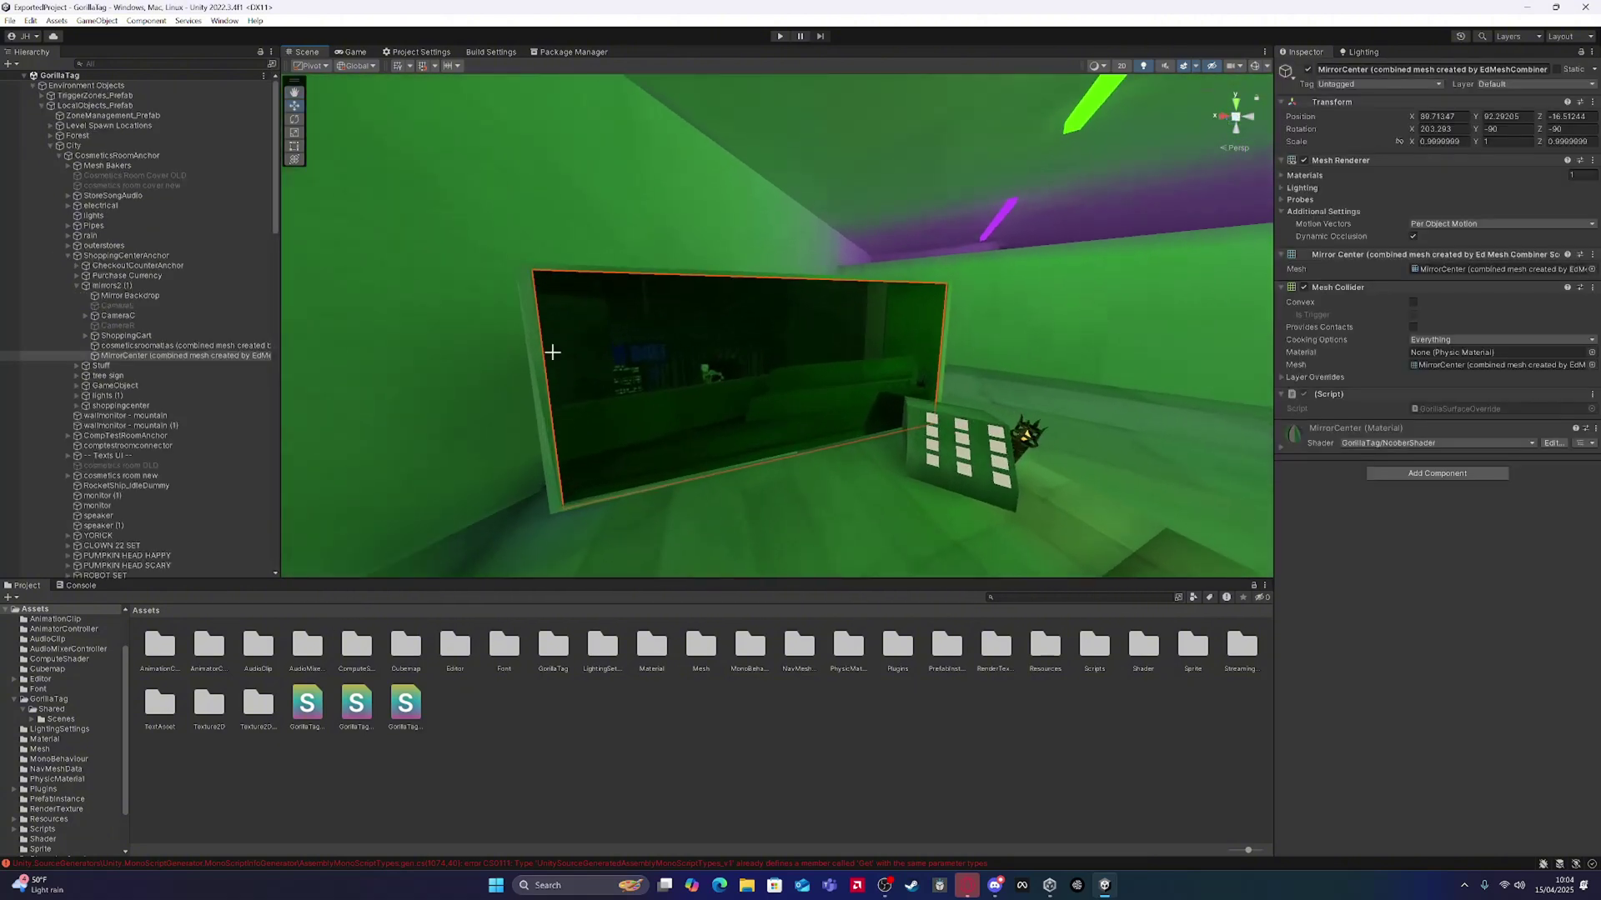
click(1308, 439)
click(1398, 443)
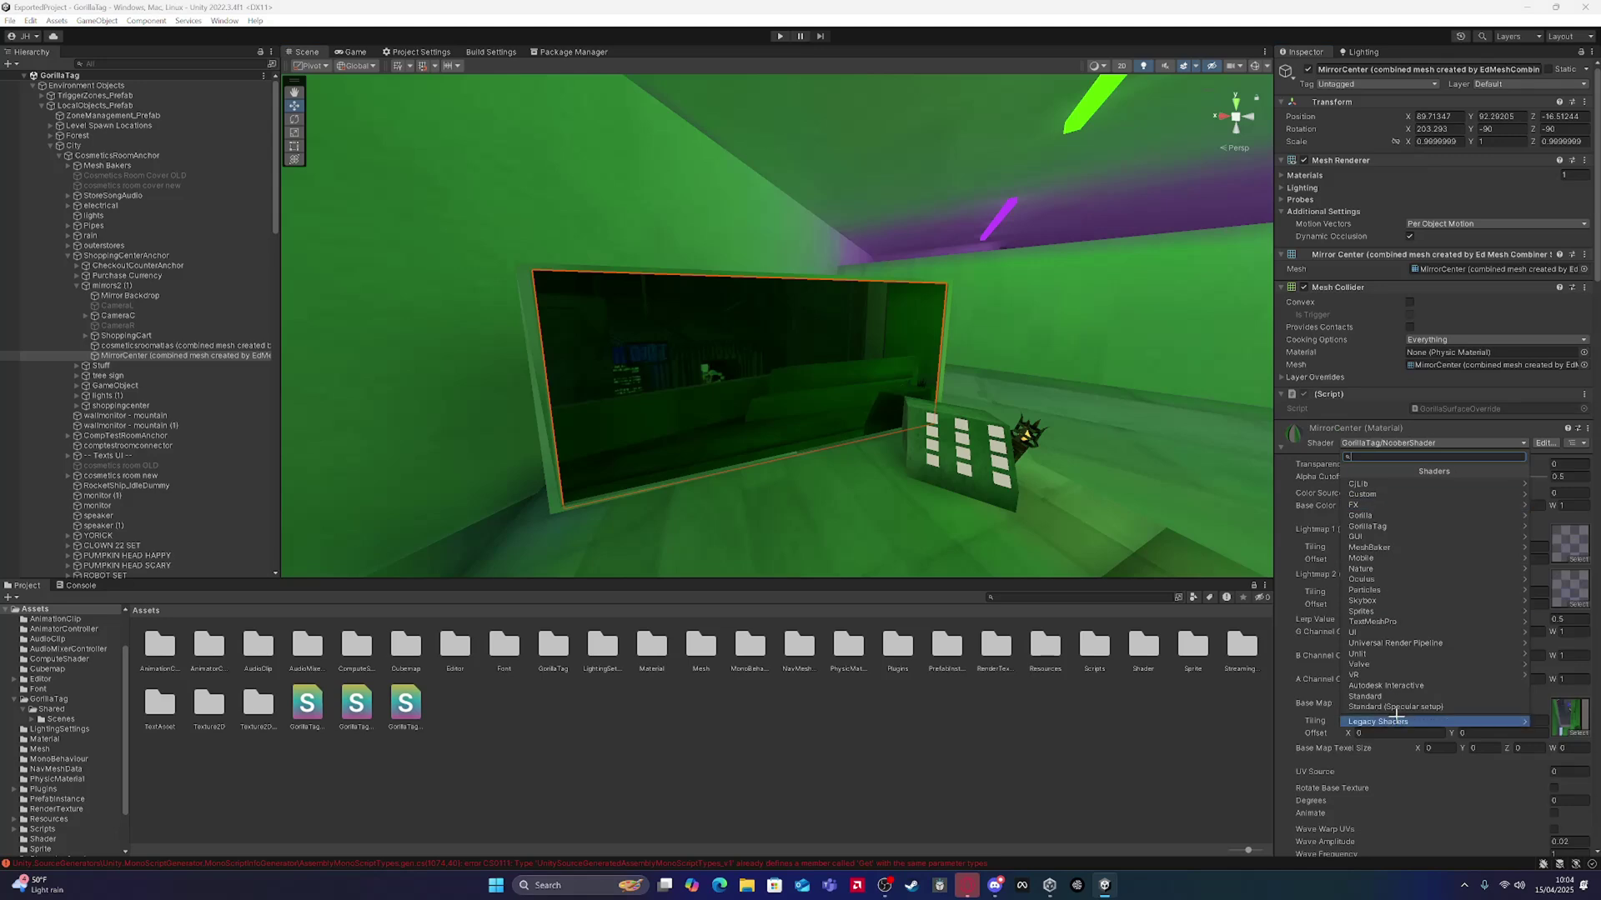
click(1380, 696)
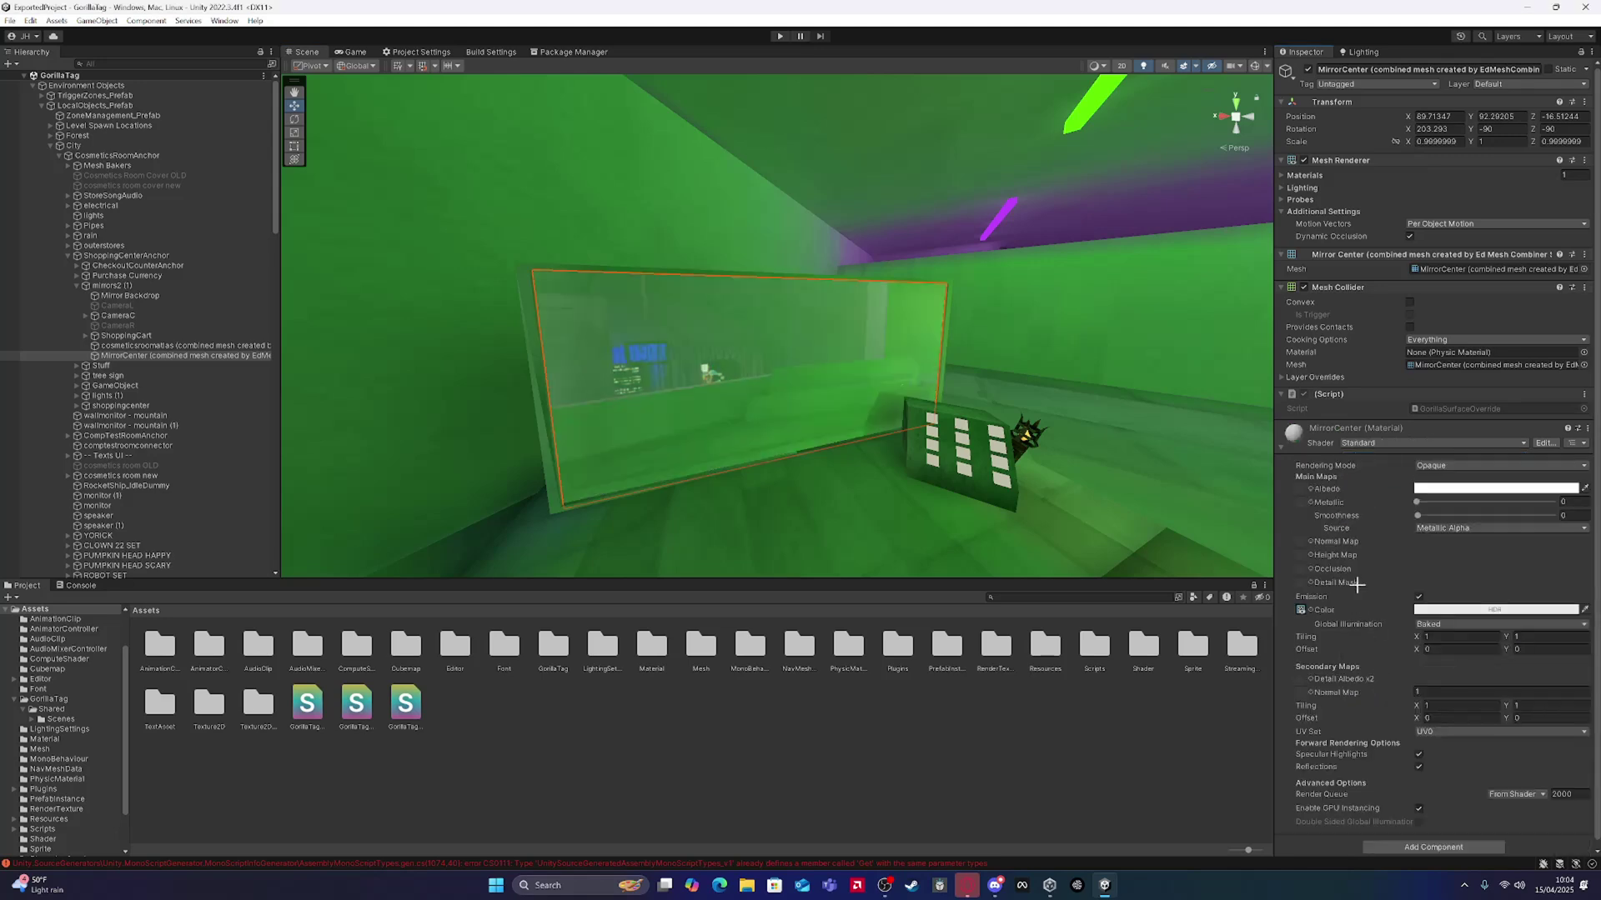
Step: Assign the center mirror's render texture as the MirrorCenter material's Albedo and disable Specular Highlights and Reflections
click(1300, 611)
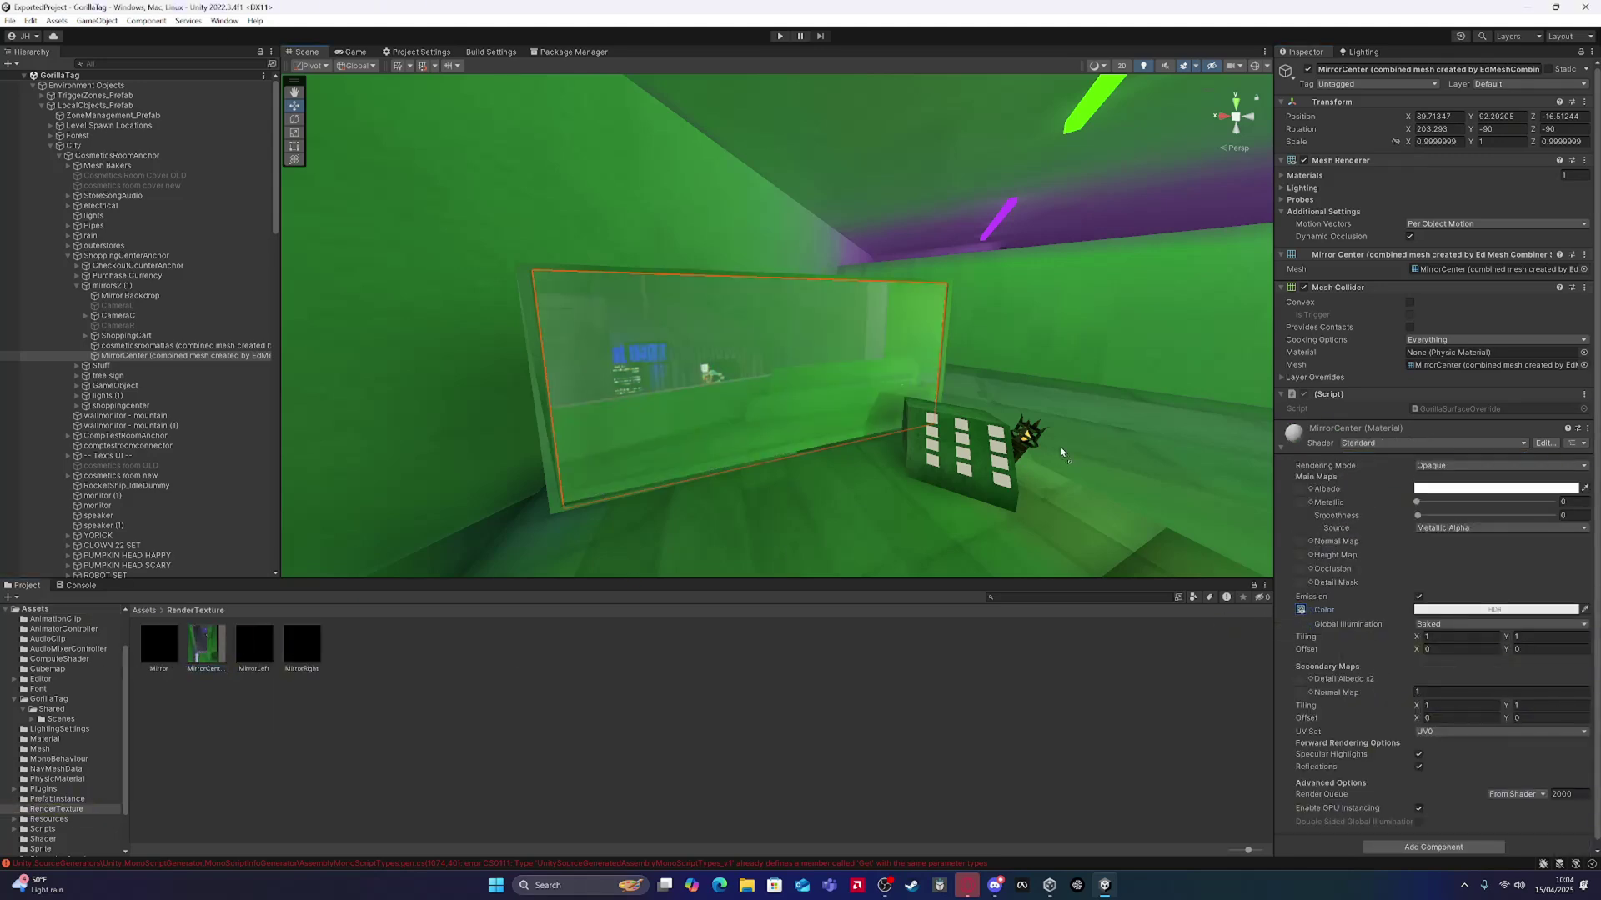
drag(1267, 474, 1301, 489)
right_drag(1156, 421, 1452, 566)
key(s)
click(1417, 765)
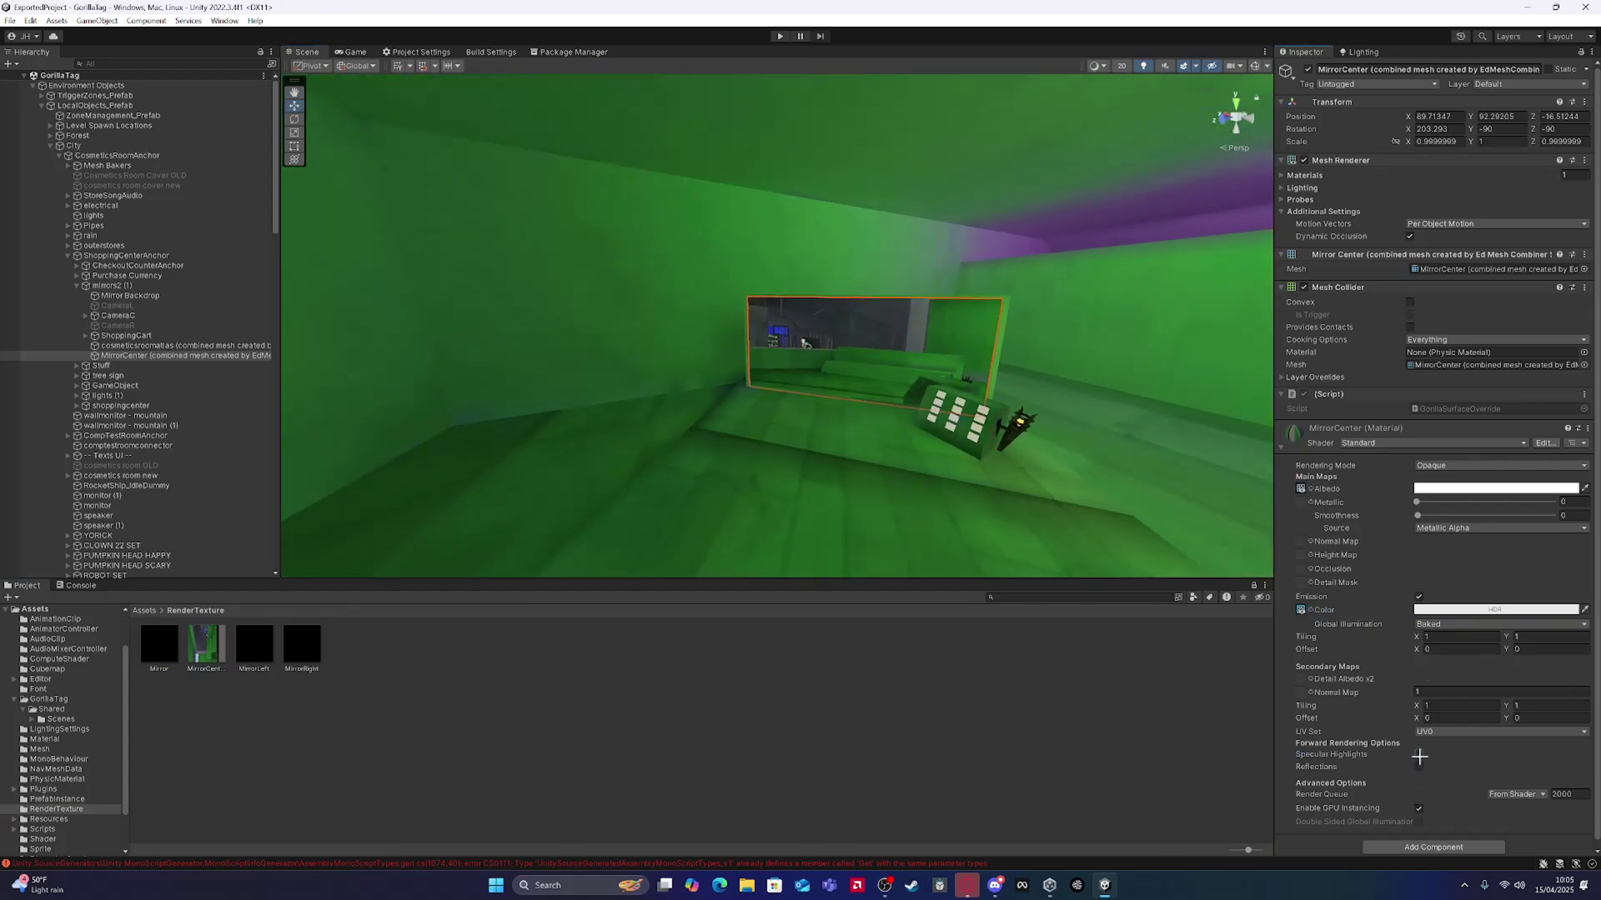
Step: Delete the Mirror Backdrop object from the shopping center's mirrors group
click(1086, 458)
key(w)
right_drag(1086, 458, 982, 371)
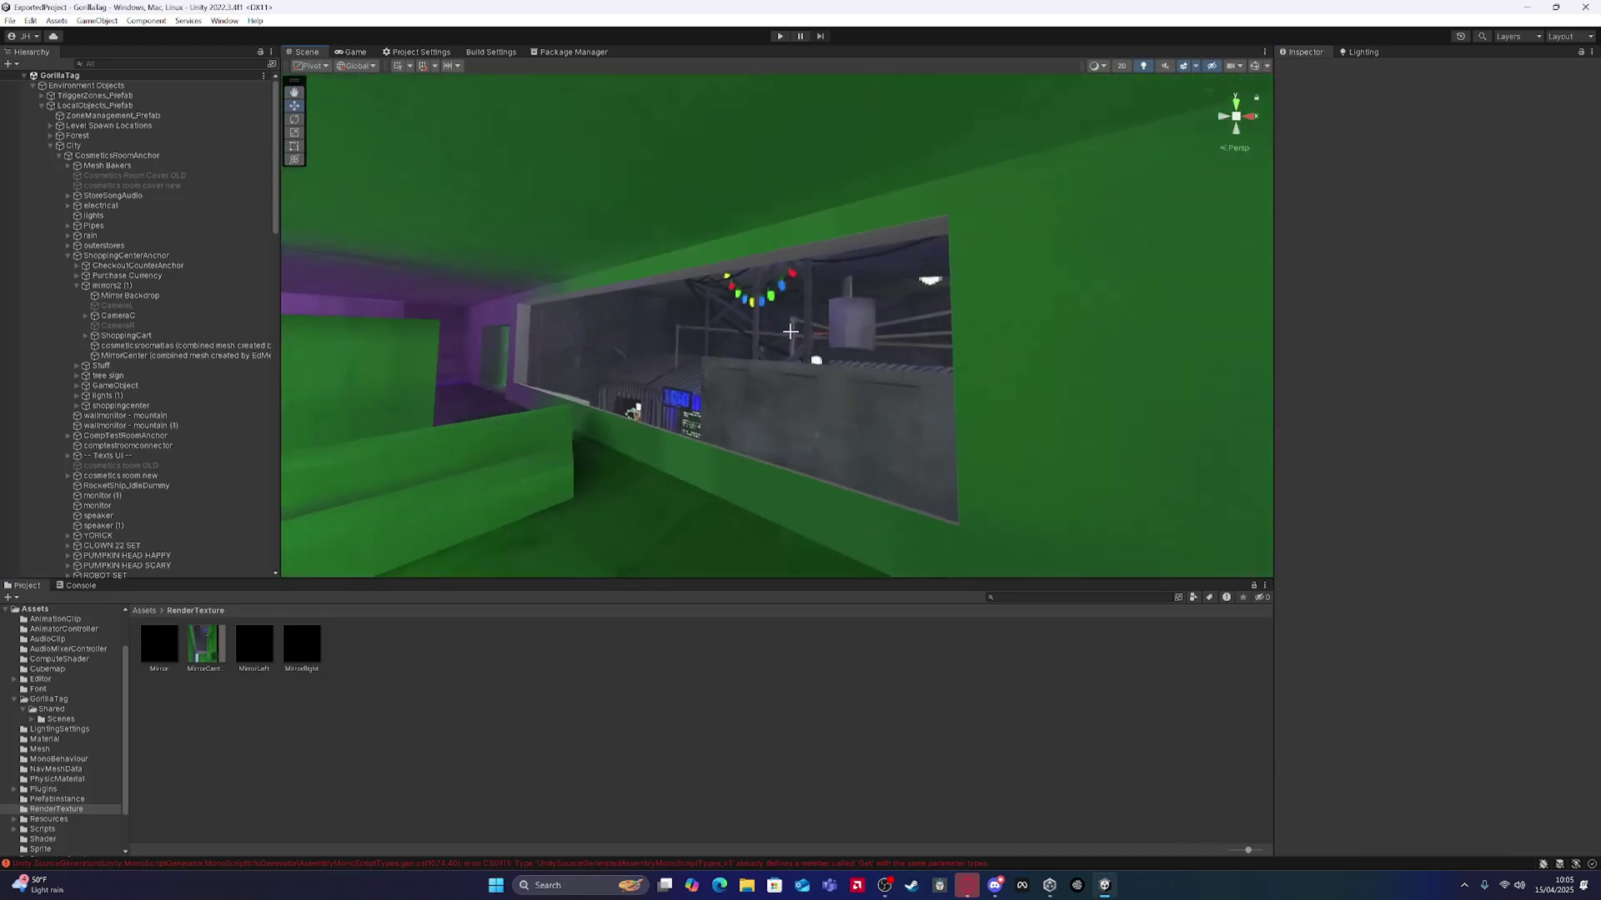
click(789, 331)
key(Delete)
Step: Select the shopping center's window mesh and switch its window material to the Standard shader
mouse_move(821, 342)
right_down()
mouse_move(769, 350)
mouse_move(809, 339)
right_up()
click(816, 331)
key(w)
click(1312, 457)
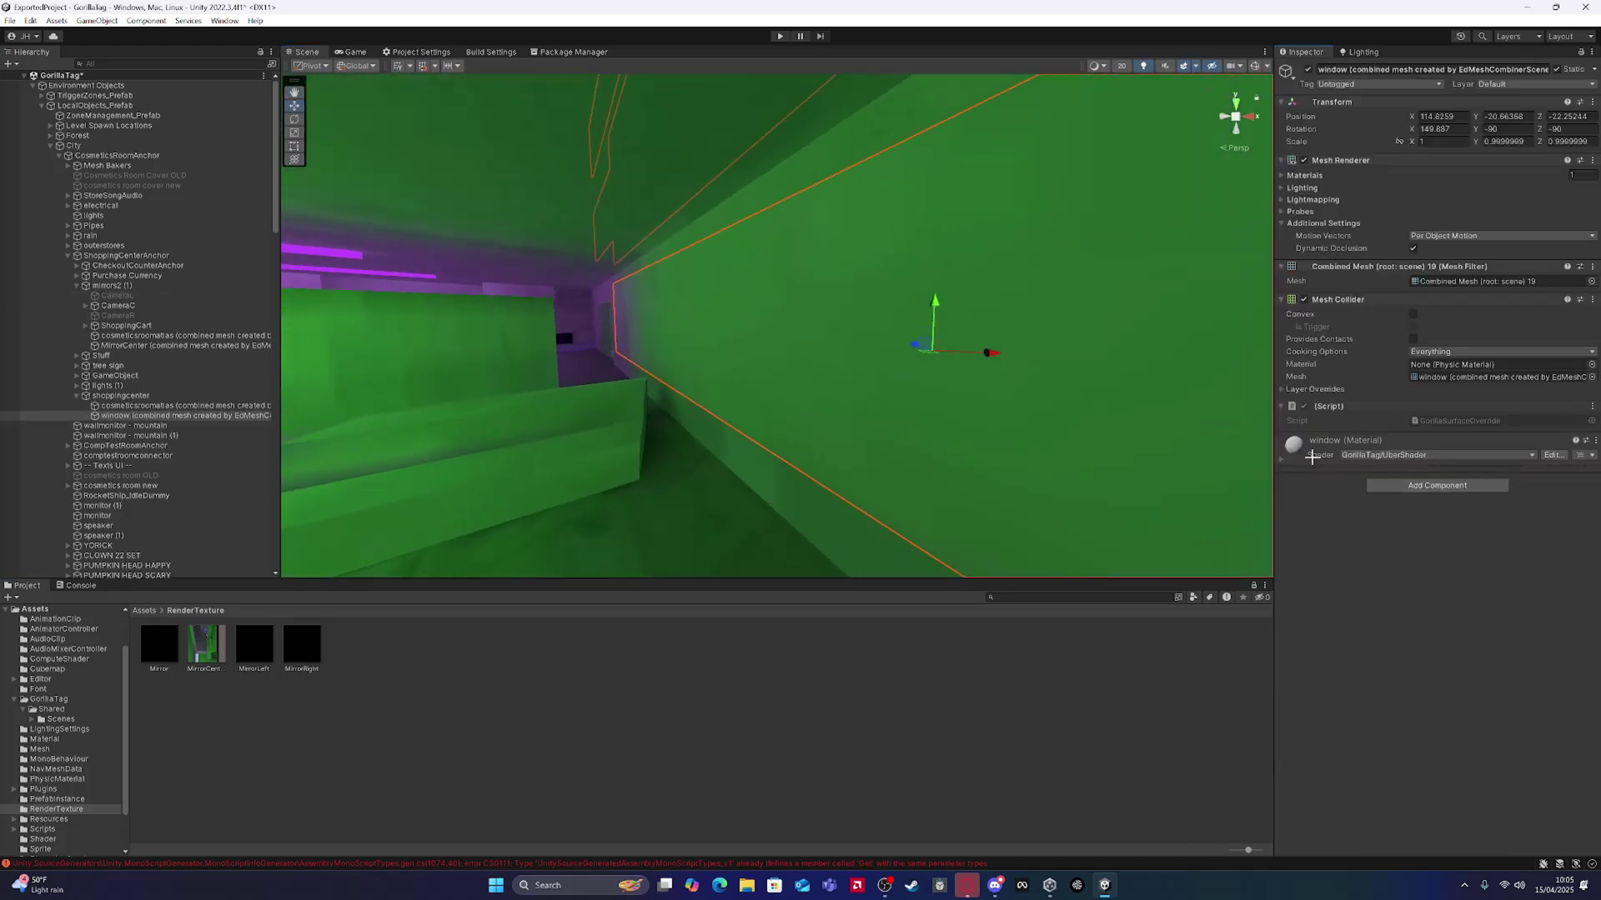
click(1400, 455)
click(1375, 707)
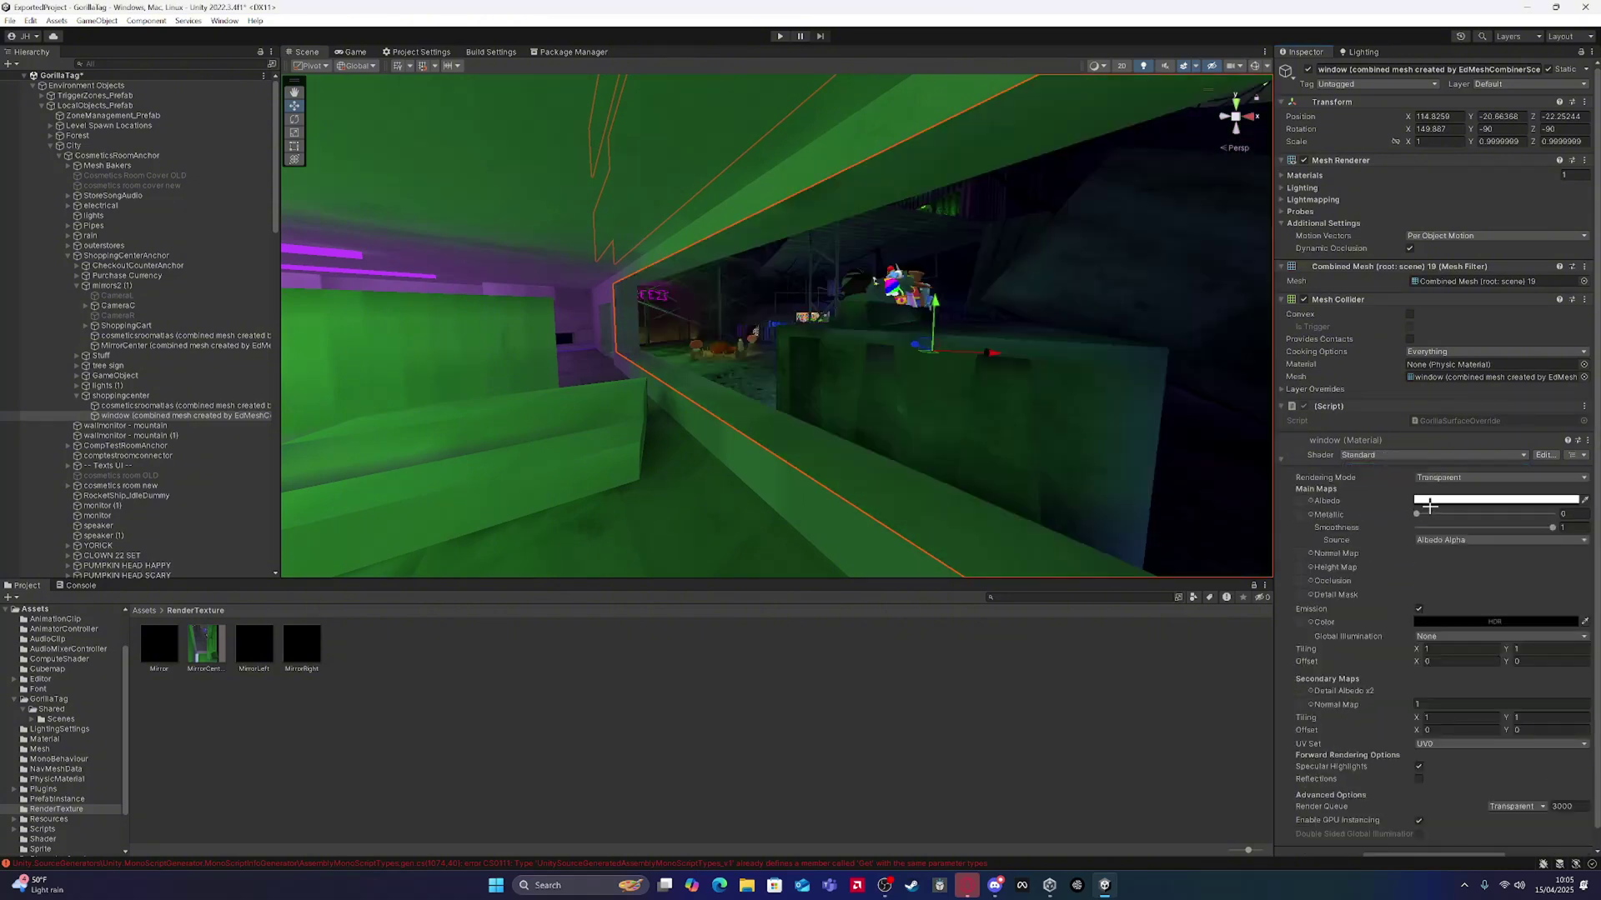
Step: Select the window mesh of the forest's hanging lamp and raise its window material's Albedo alpha to 5
key(w)
right_drag(1049, 426, 700, 290)
key(s)
key(w)
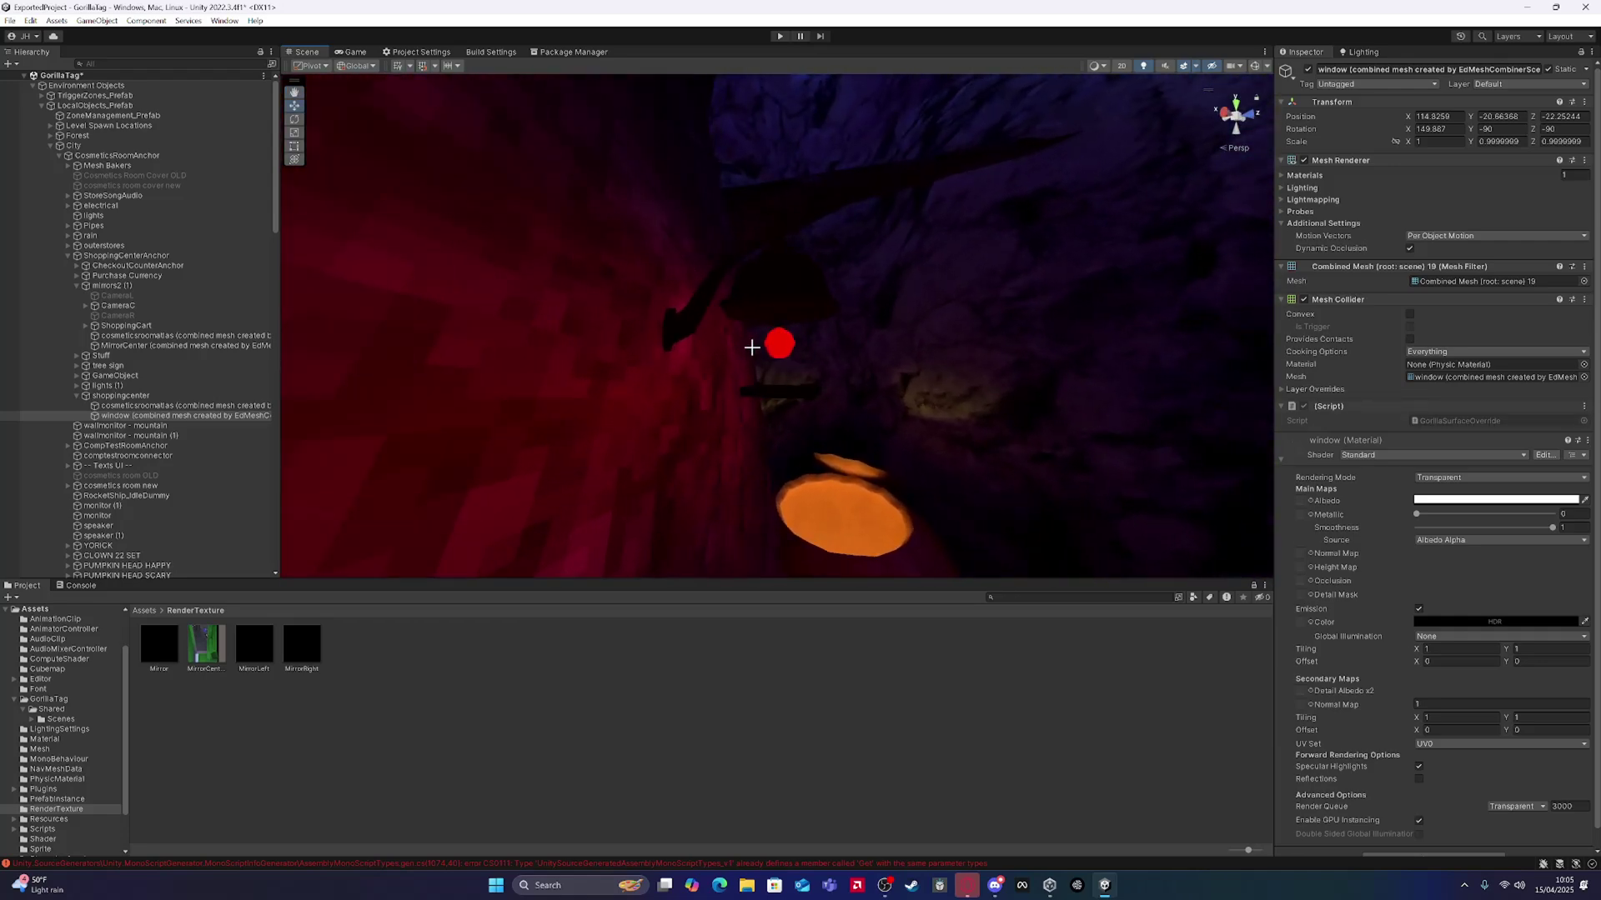
click(751, 347)
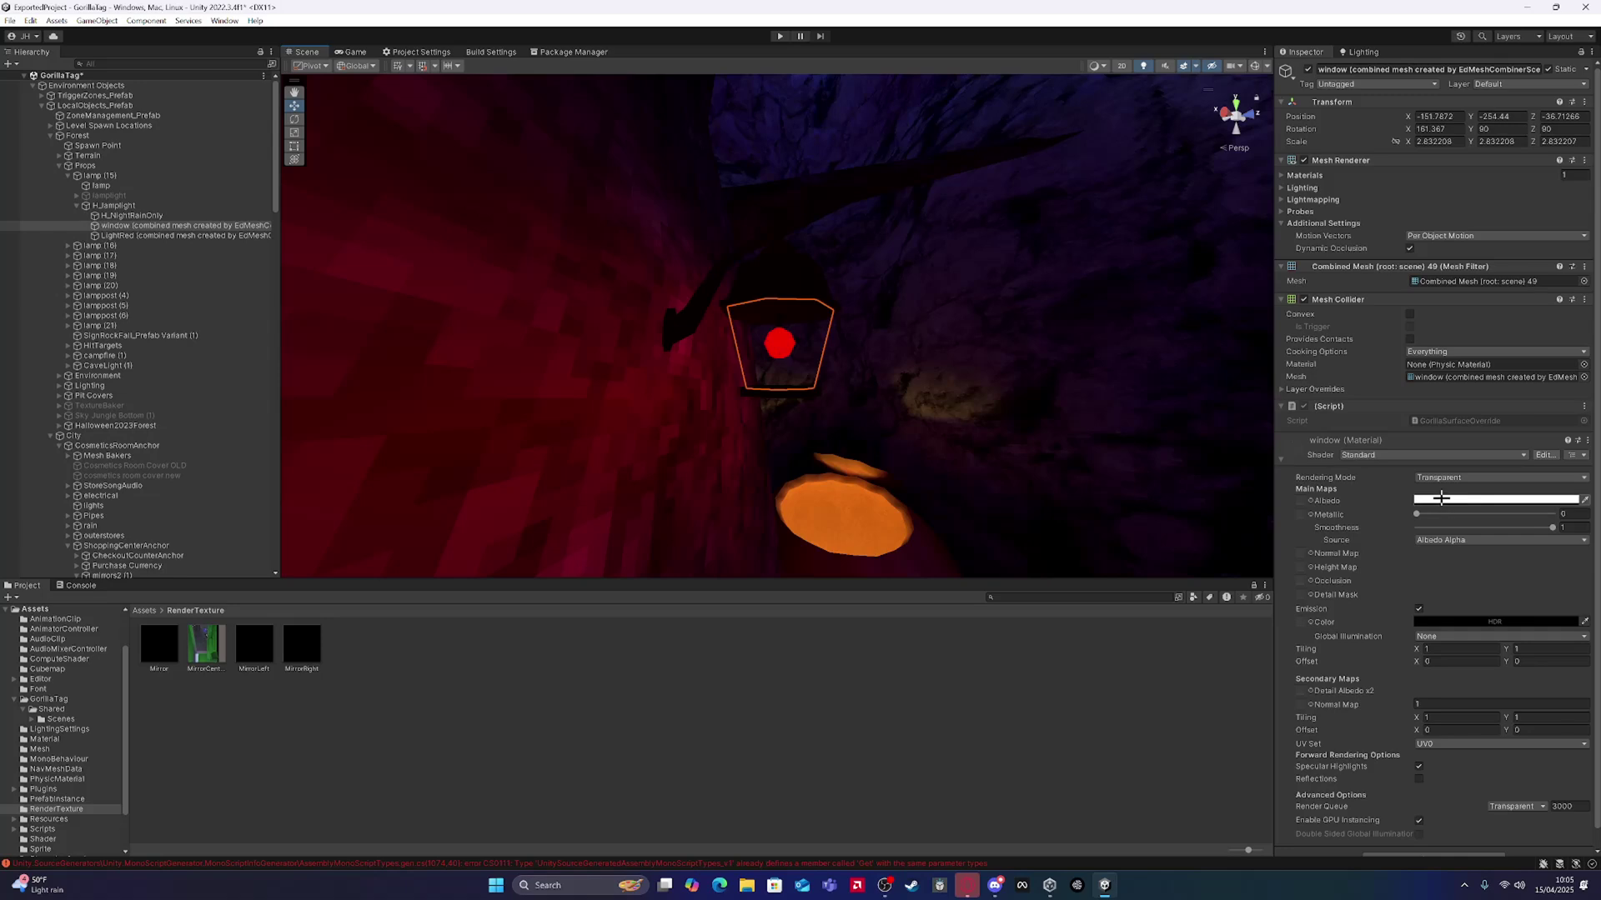
click(1441, 498)
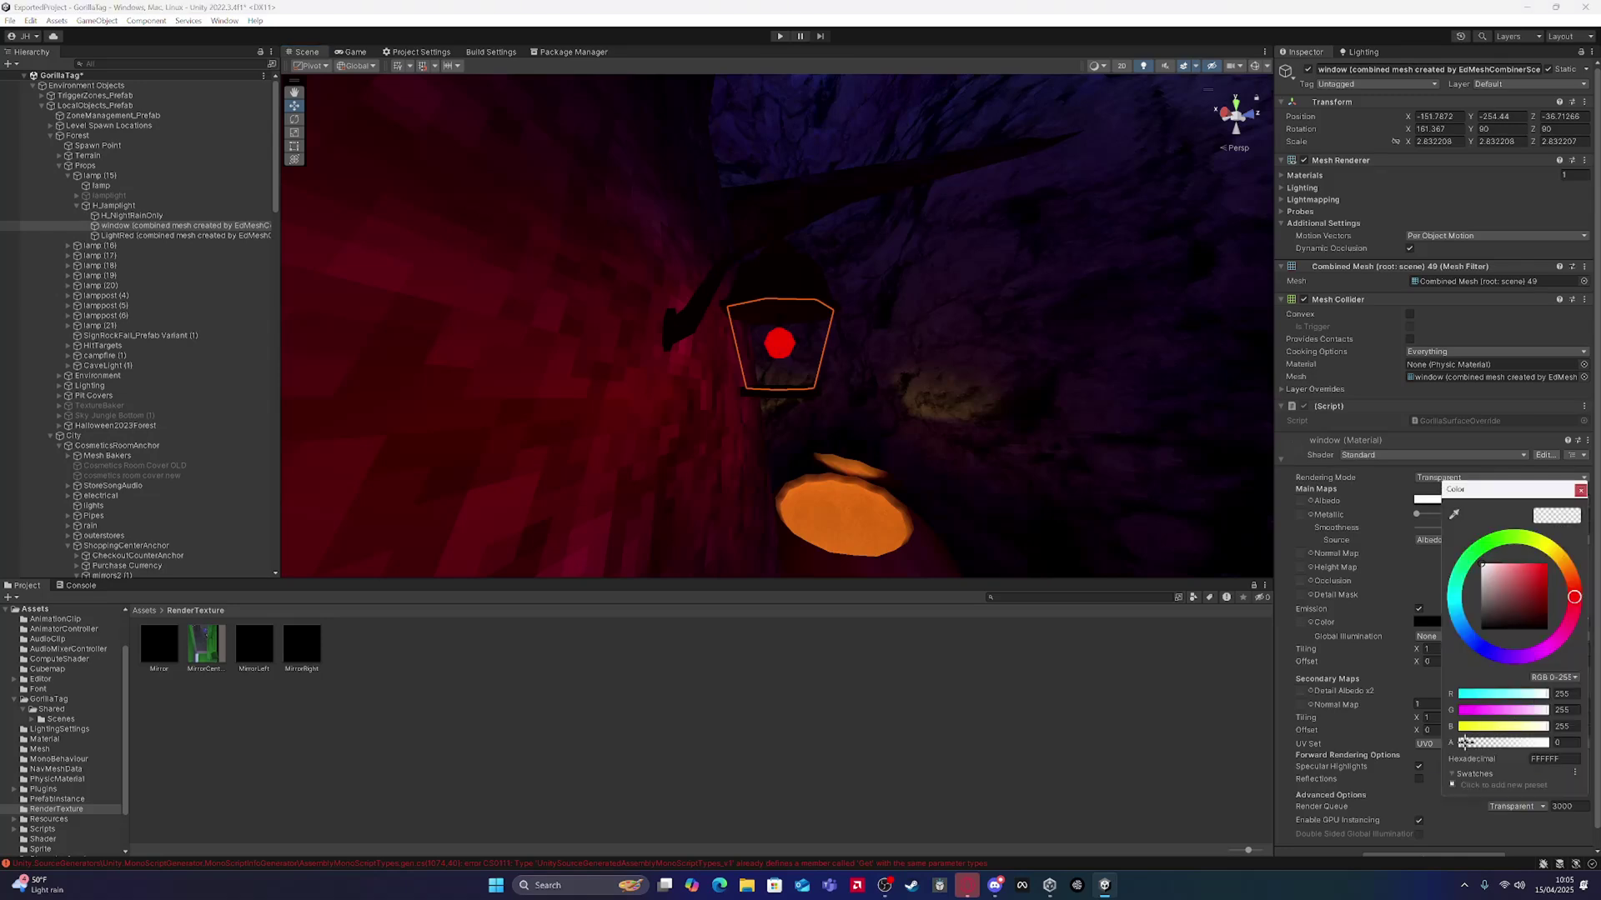
drag(1462, 745, 1460, 744)
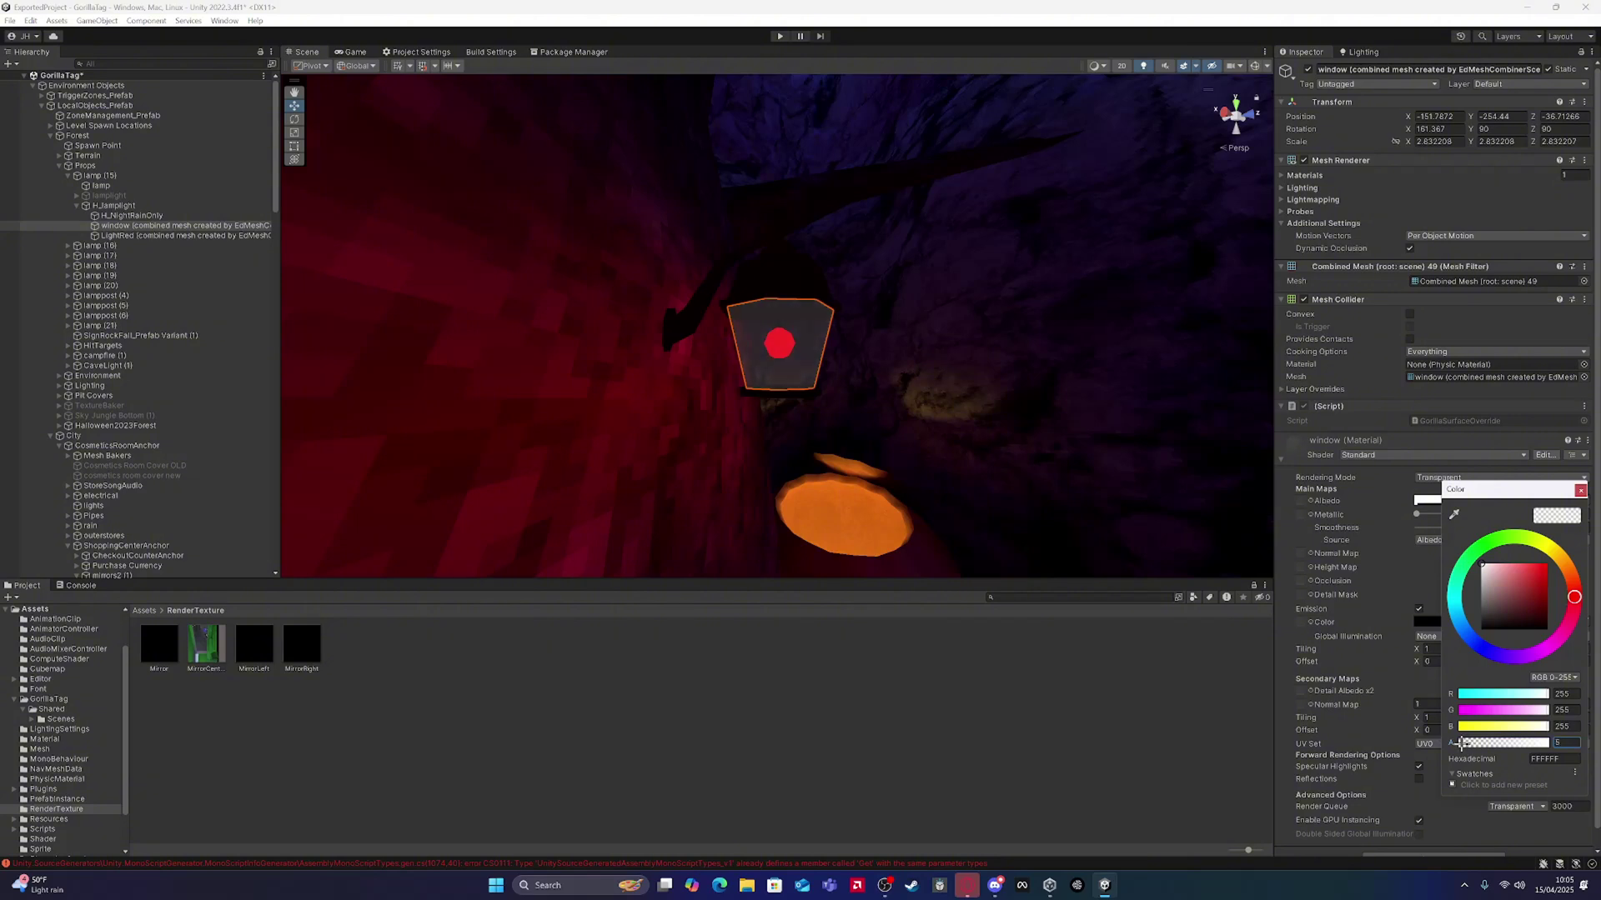
click(1121, 782)
Step: Reselect the forest lamp's window mesh, lower its material's Smoothness to the minimum and disable Specular Highlights
key(s)
right_drag(886, 324, 847, 347)
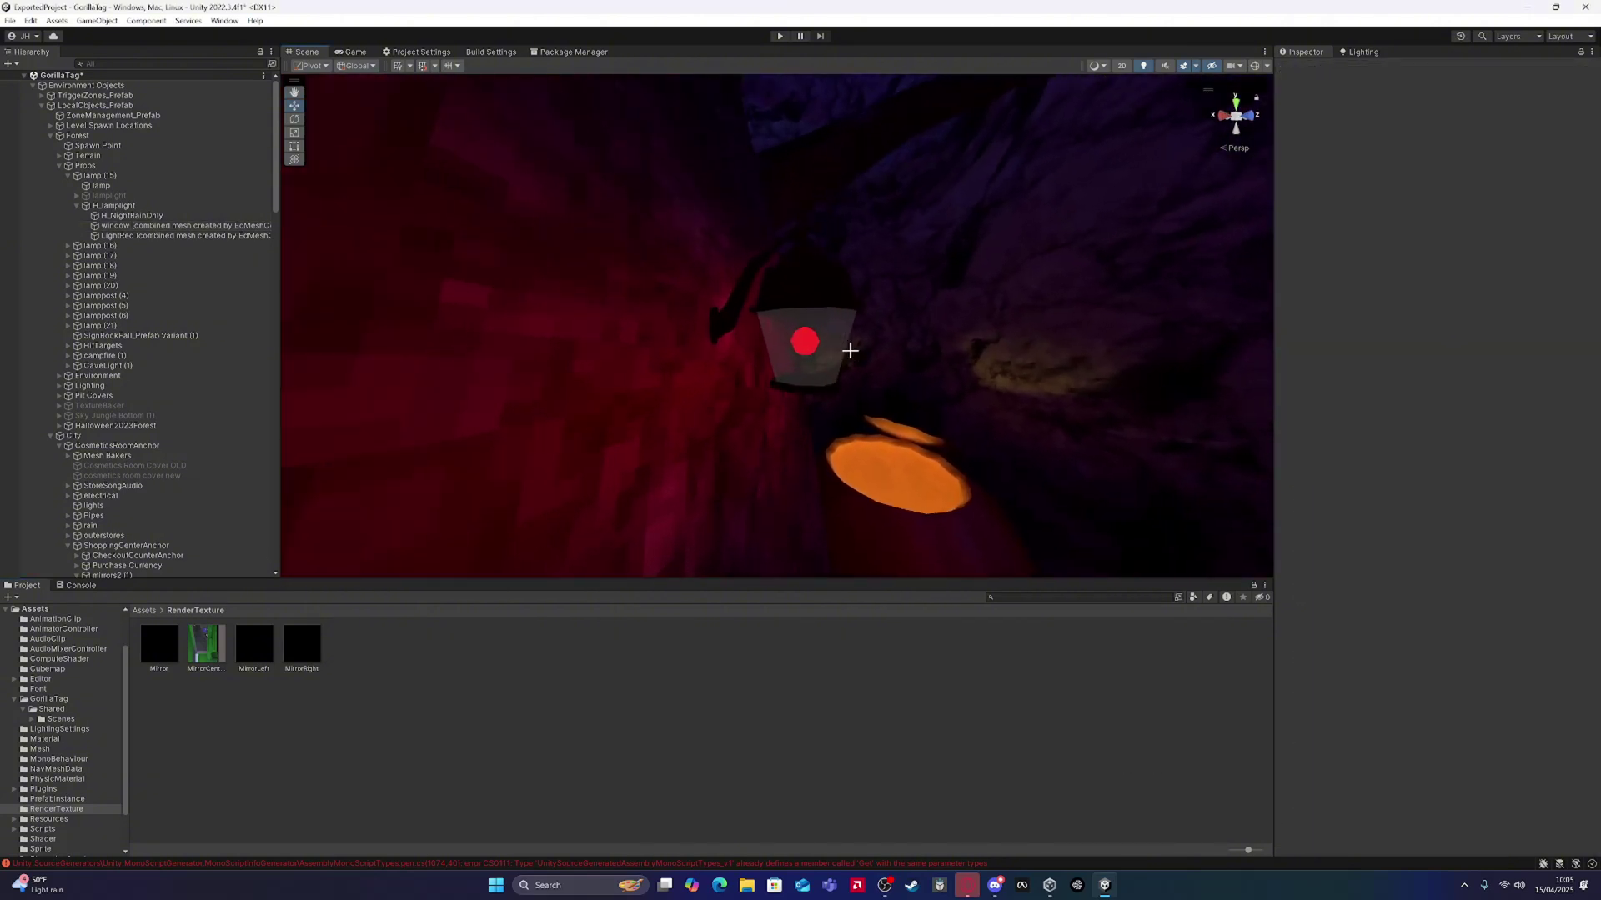
click(847, 347)
click(1429, 514)
click(1433, 501)
click(1426, 515)
text(0)
drag(1538, 523, 1319, 531)
click(1417, 764)
Step: Set the lamp window material's Albedo alpha to 1
click(1422, 501)
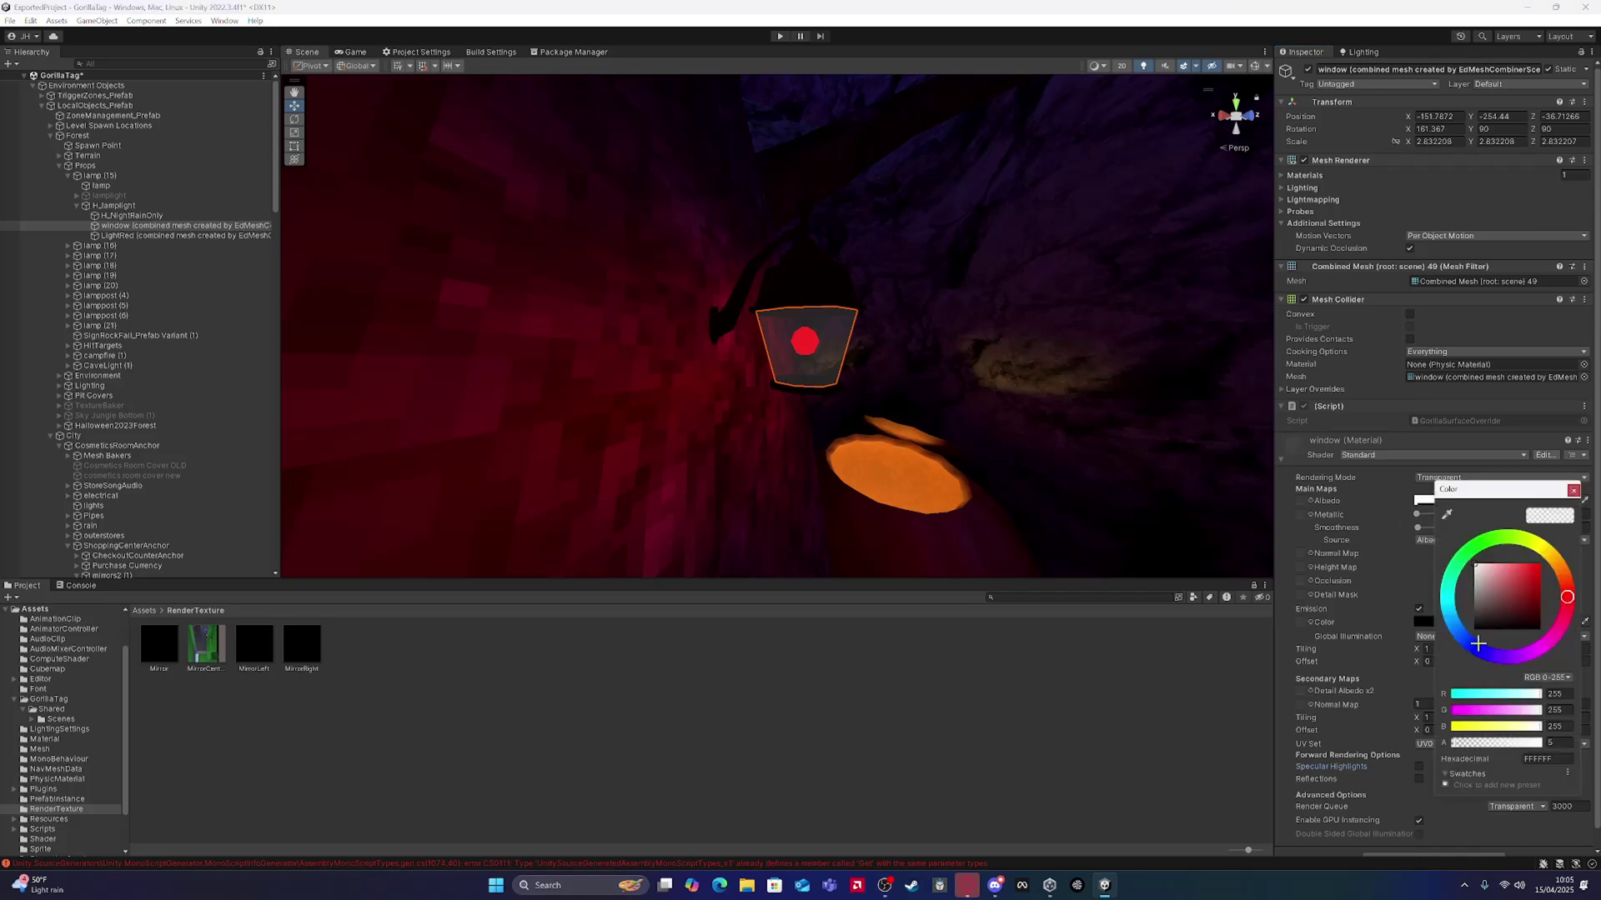
mouse_move(1457, 738)
mouse_down()
mouse_move(1438, 742)
mouse_move(1453, 738)
mouse_up()
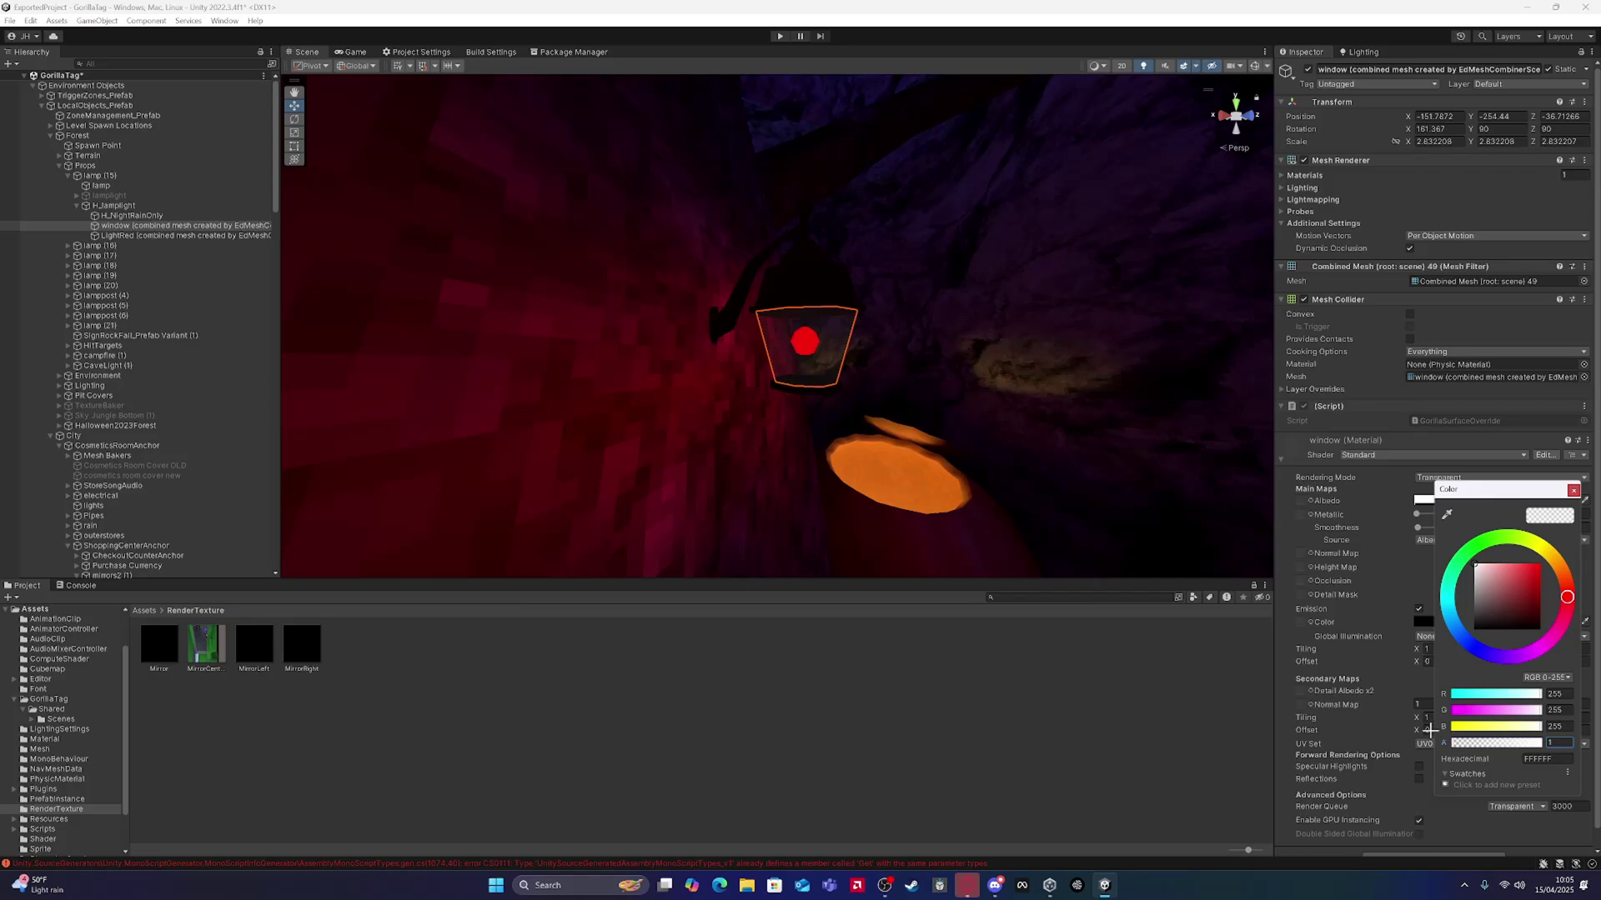
click(1093, 698)
Step: Select B_SkyBox_FBX above the city buildings and switch its B_SkyBox material to the Standard shader
key(s)
right_drag(896, 375, 1192, 296)
key(w)
click(947, 243)
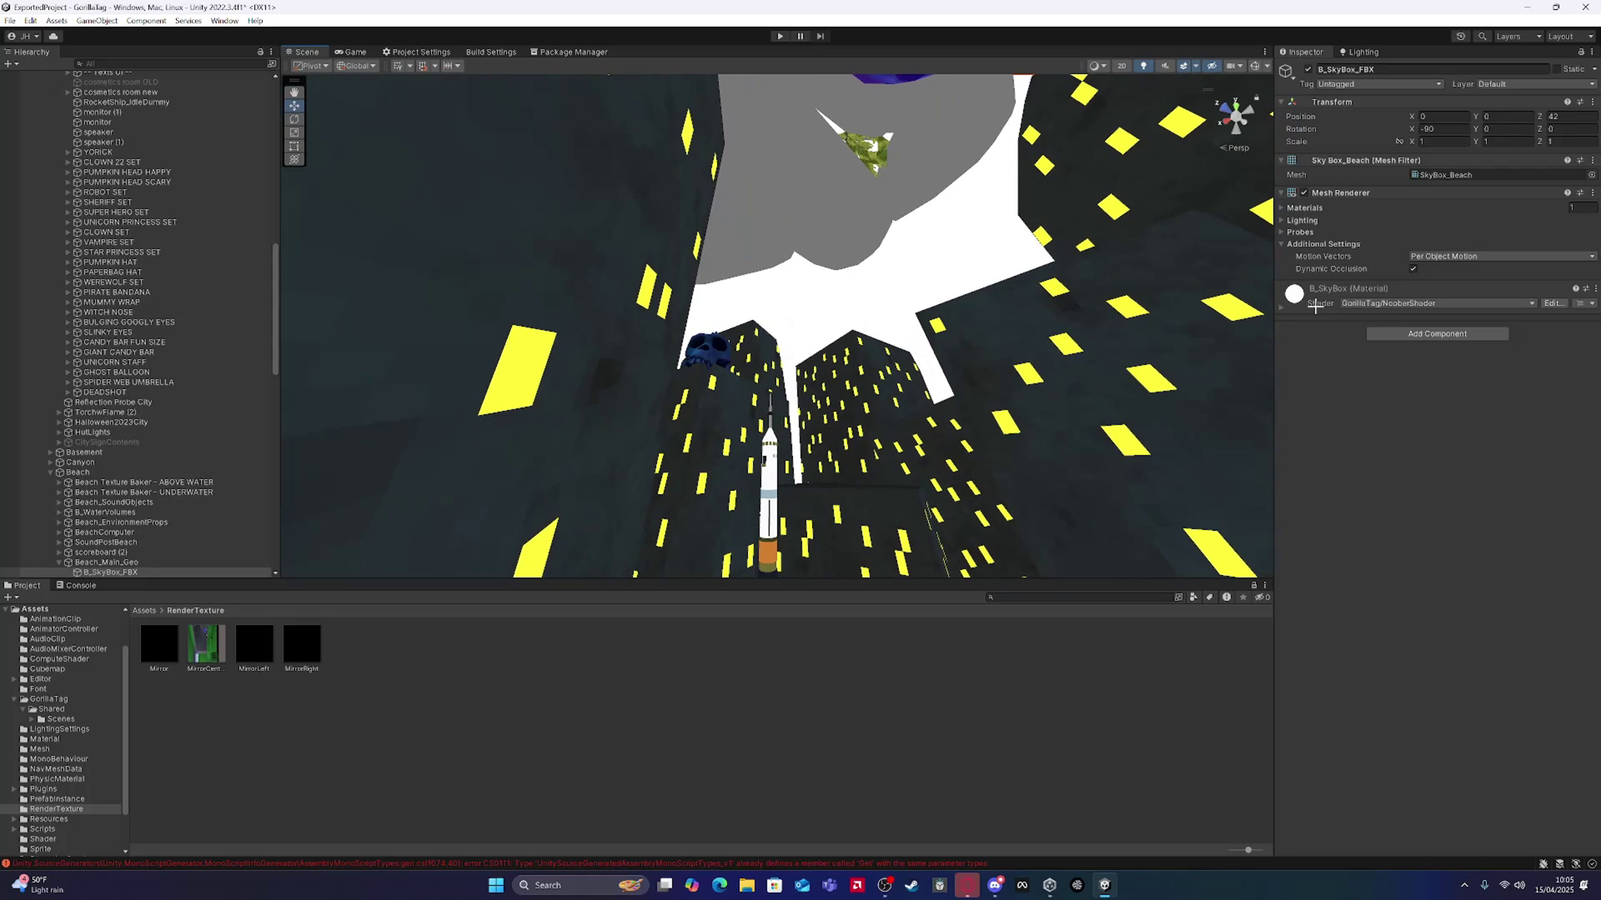
click(1315, 305)
click(1379, 304)
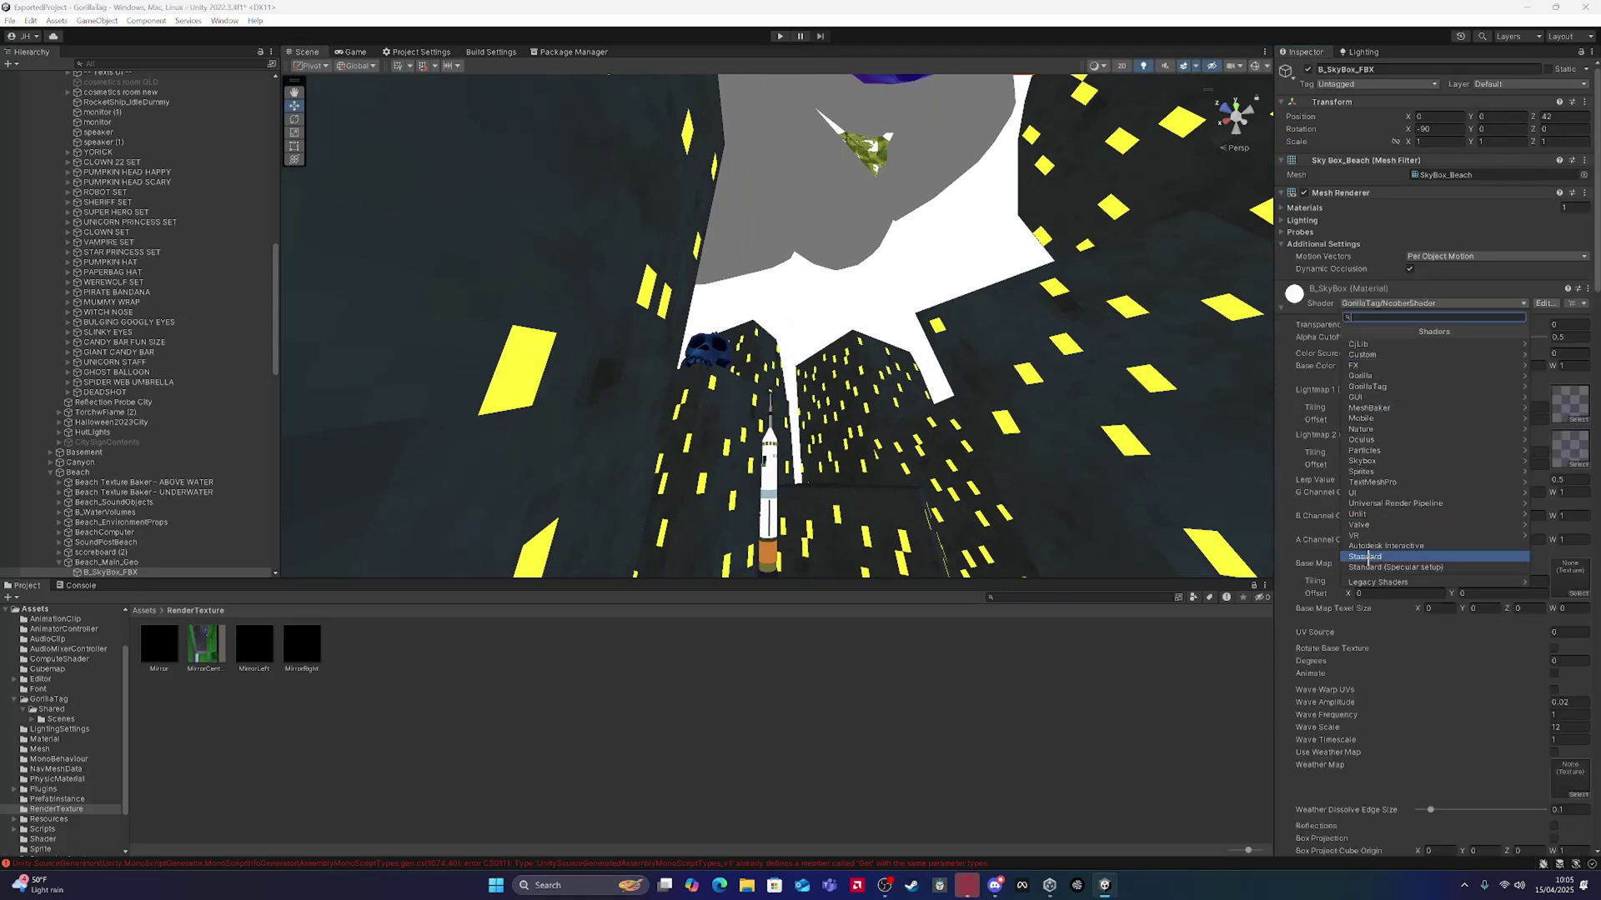
click(1365, 556)
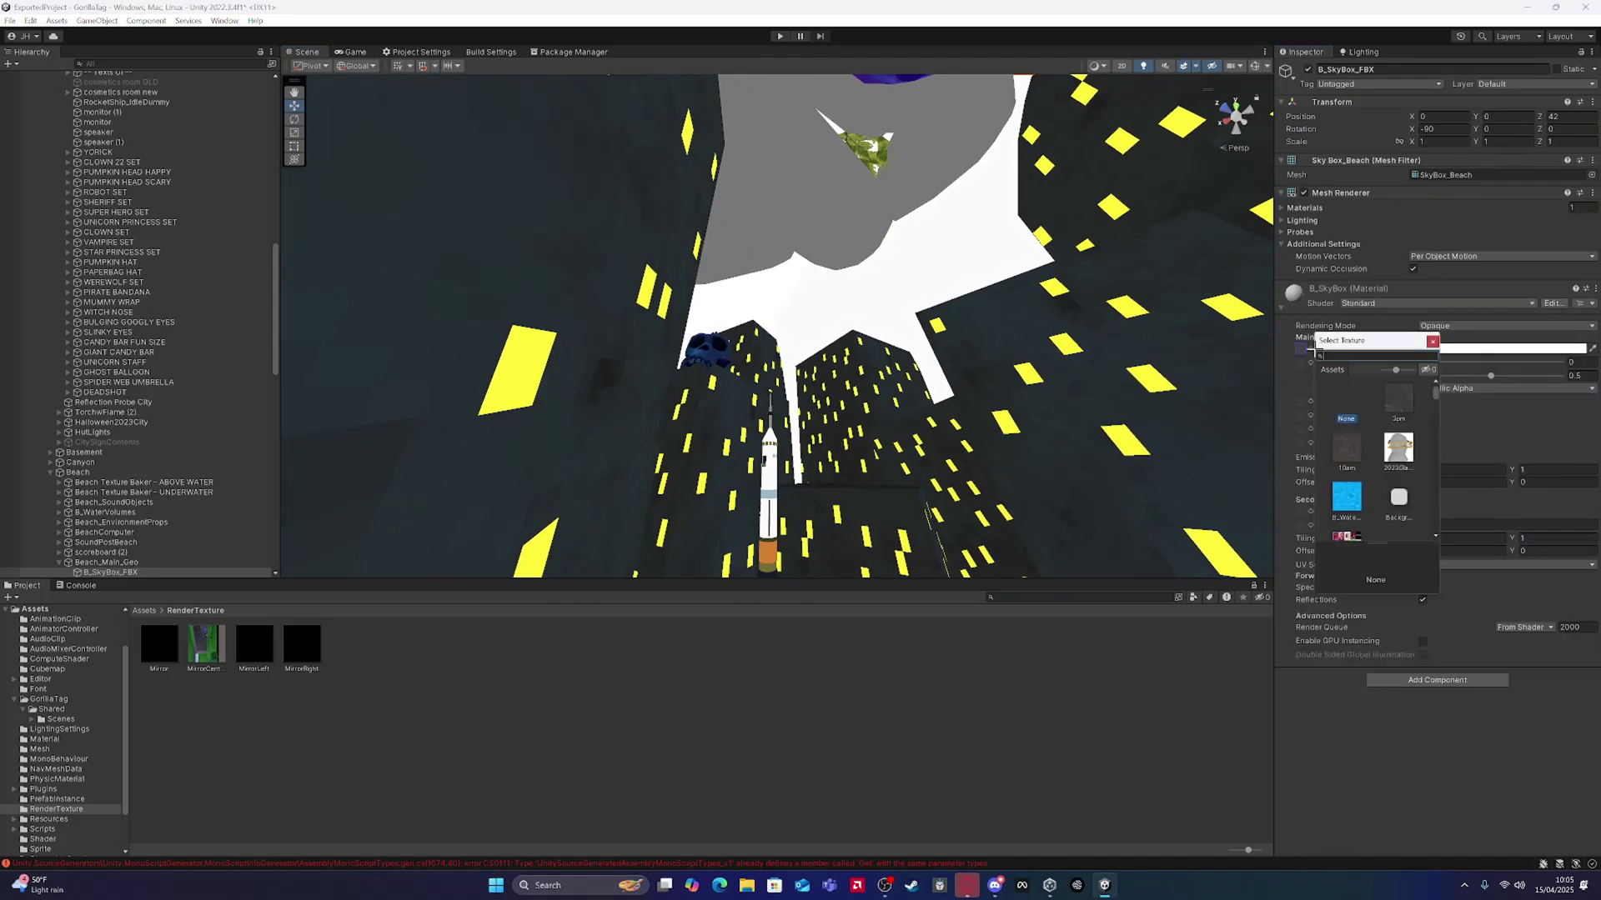
Step: Set the B_SkyBox material's Smoothness to 0, disable Reflections and enable GPU instancing
drag(1491, 377, 1364, 386)
click(1419, 599)
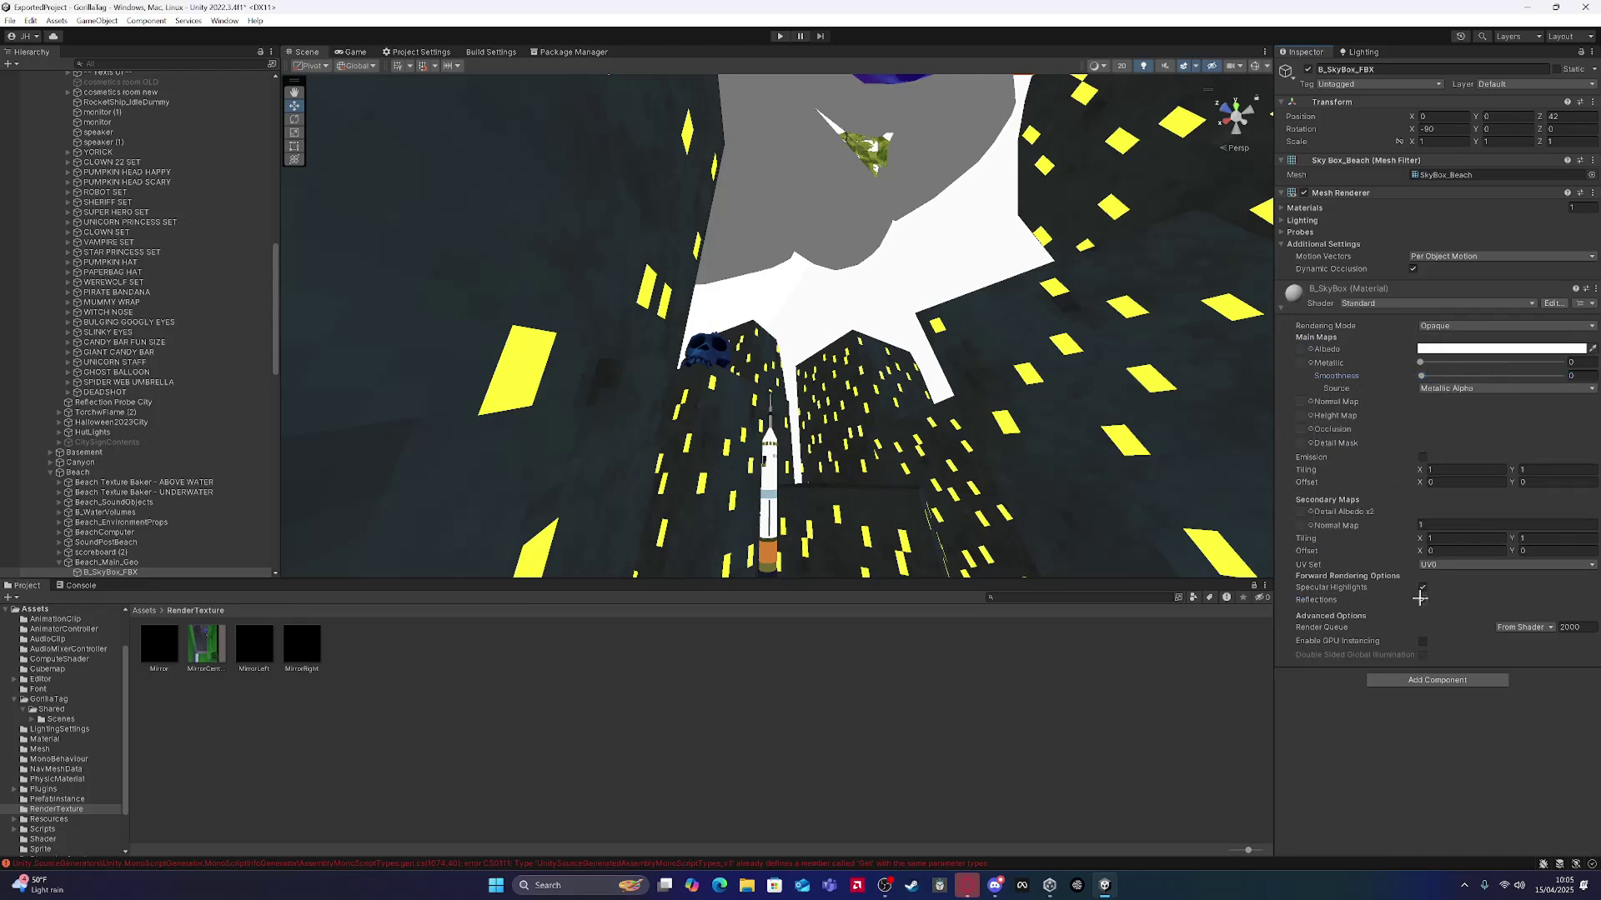
click(1422, 641)
Step: Search the textures for sky and assign the first blue sky texture as the B_SkyBox material's Albedo
click(1311, 348)
text(sky)
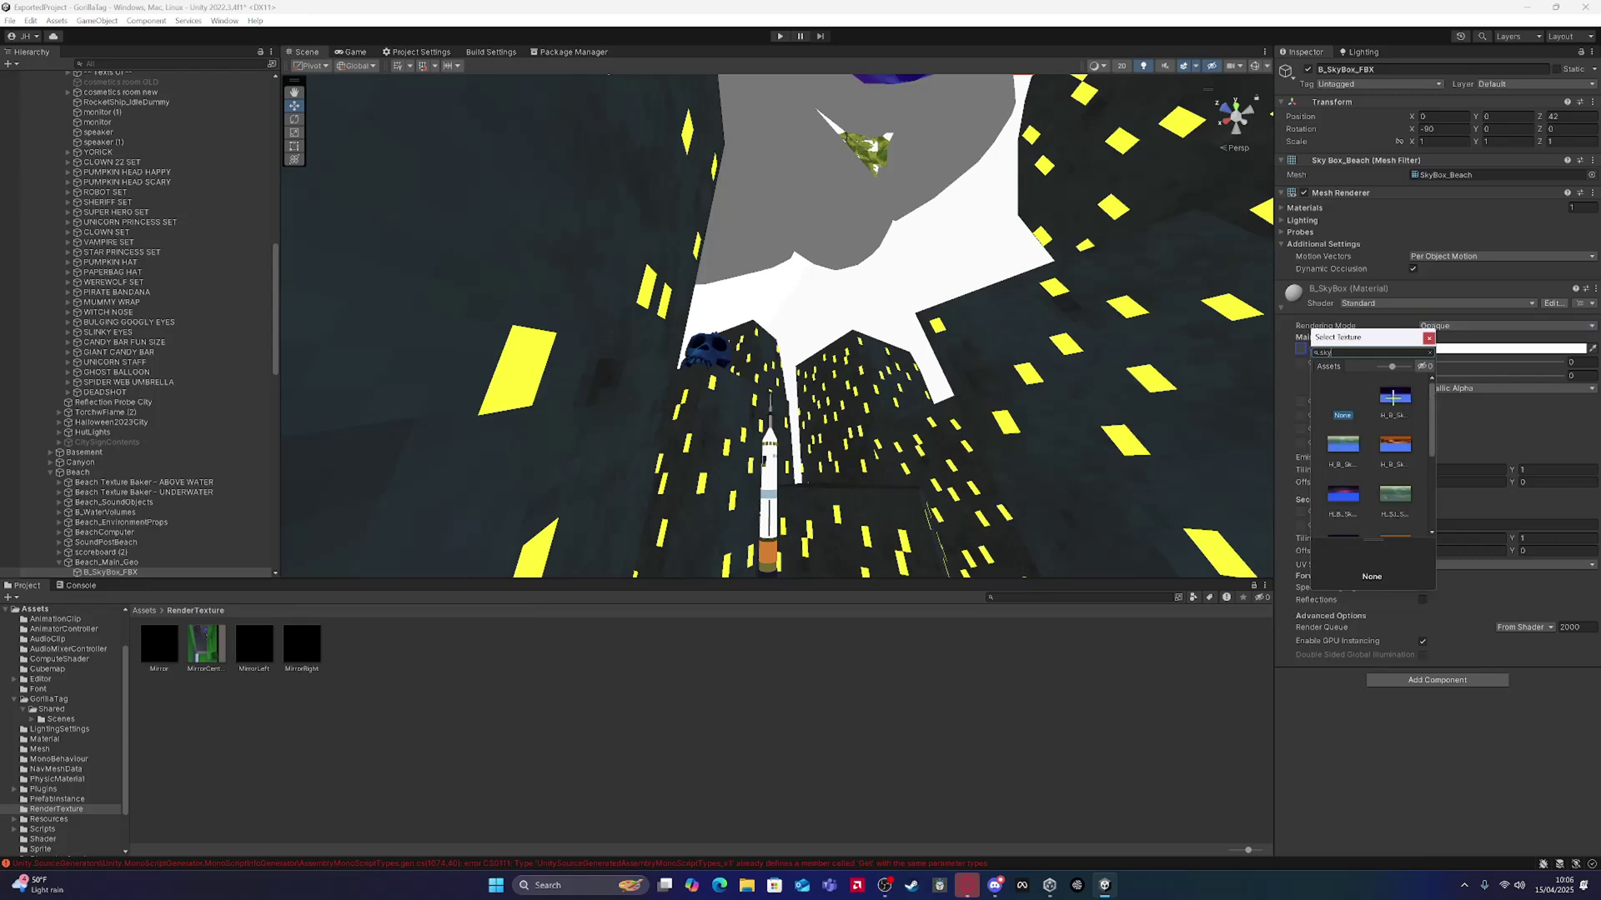
double_click(1393, 397)
Step: Select the Standard Sky mesh and switch its newsky material to the Standard shader
mouse_move(1029, 318)
right_down()
mouse_move(1061, 328)
mouse_move(1031, 310)
right_up()
key(w)
click(752, 300)
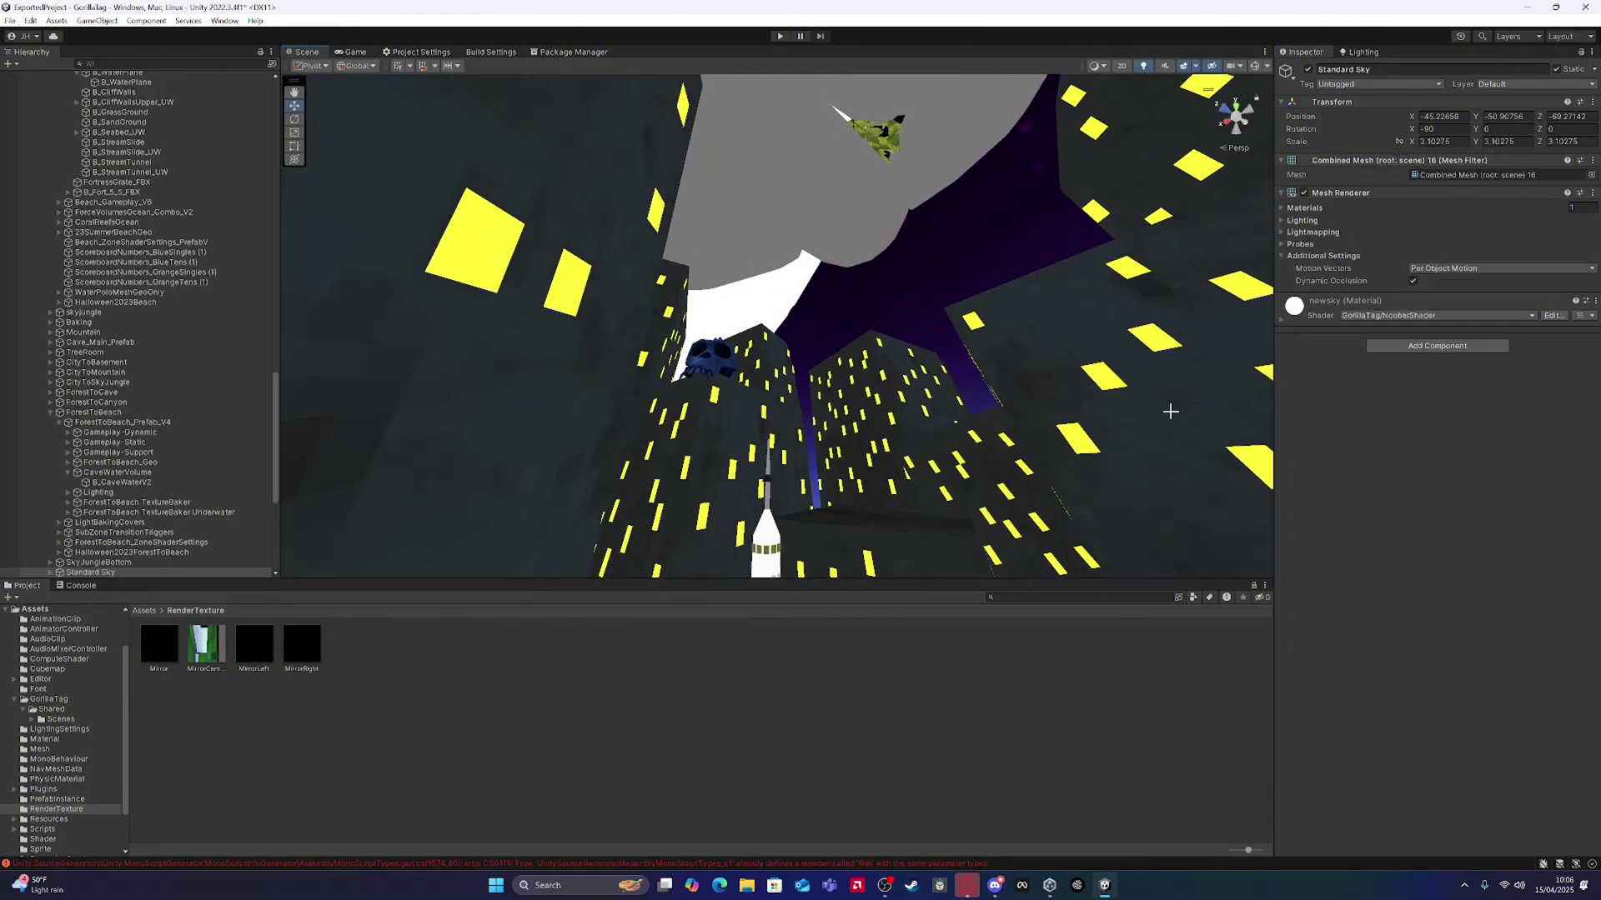
click(1338, 317)
click(1363, 315)
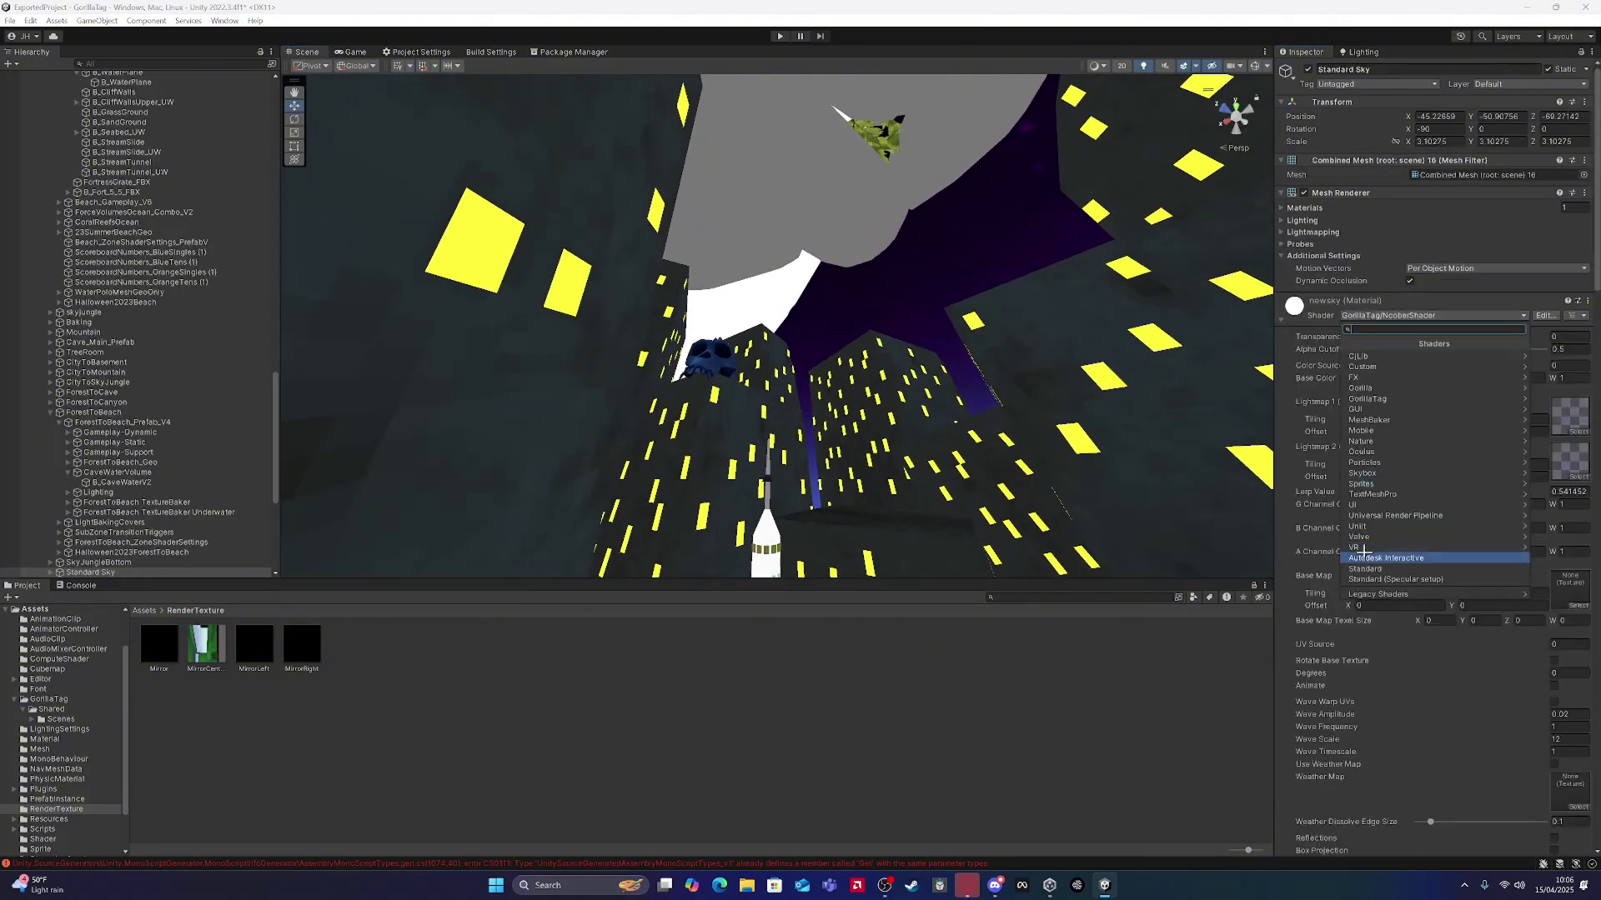
click(1367, 568)
Step: Search the textures for sky and assign the first blue sky texture as the newsky material's Albedo
click(1304, 361)
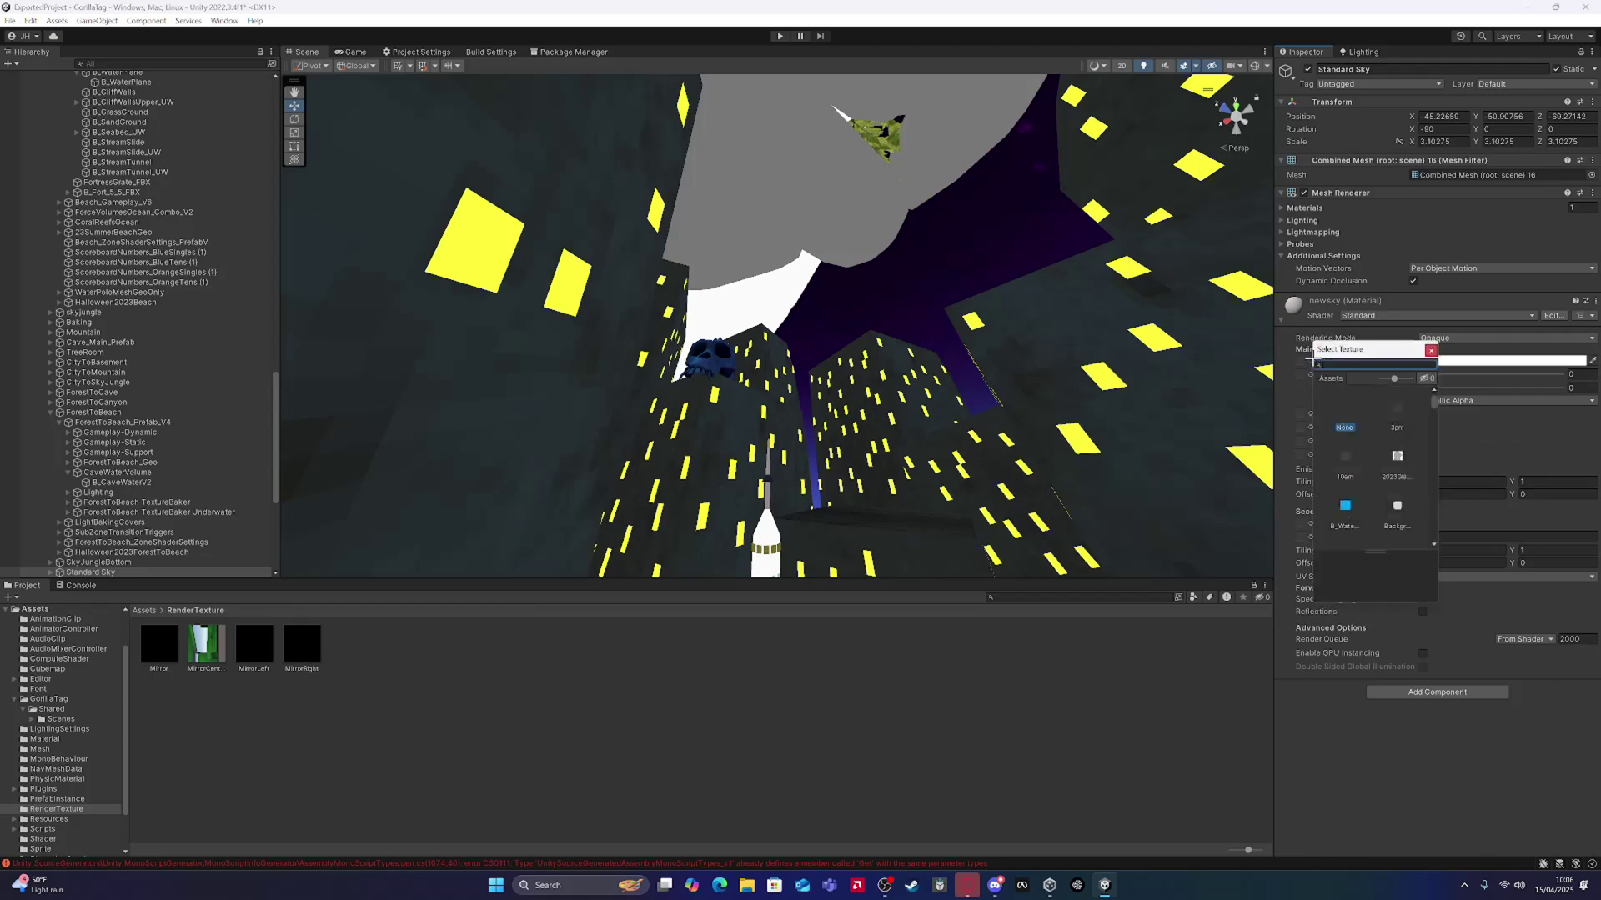
text(sky)
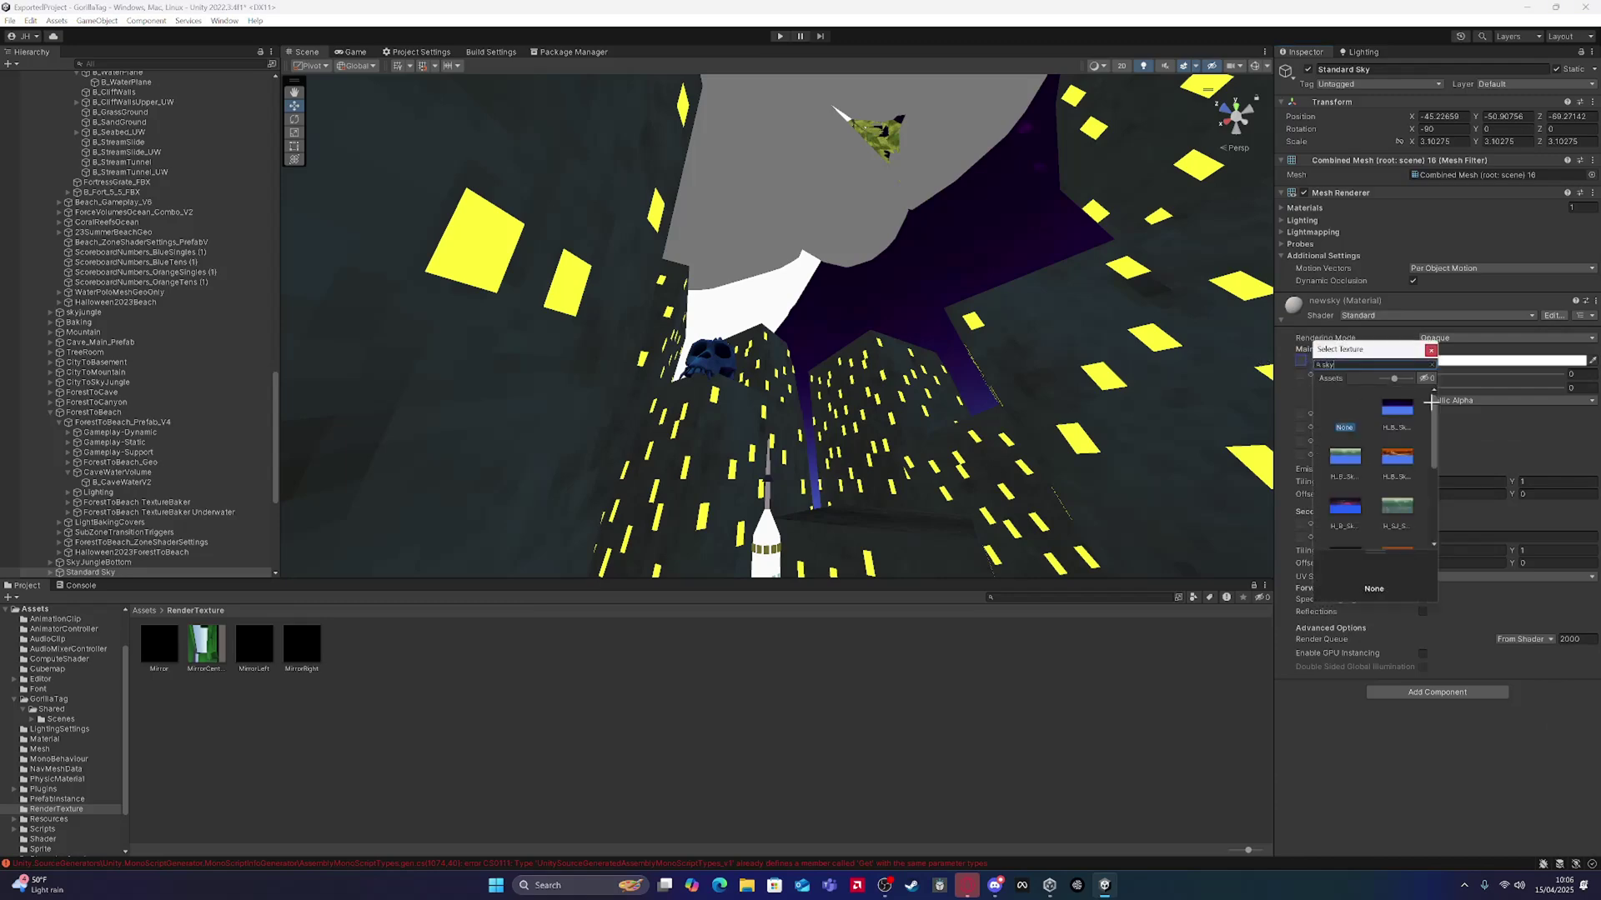
click(1397, 413)
Step: Select the gray cloud mesh Capsule (2) and switch its raincloud material to the Standard shader
right_drag(1197, 376, 626, 311)
click(633, 317)
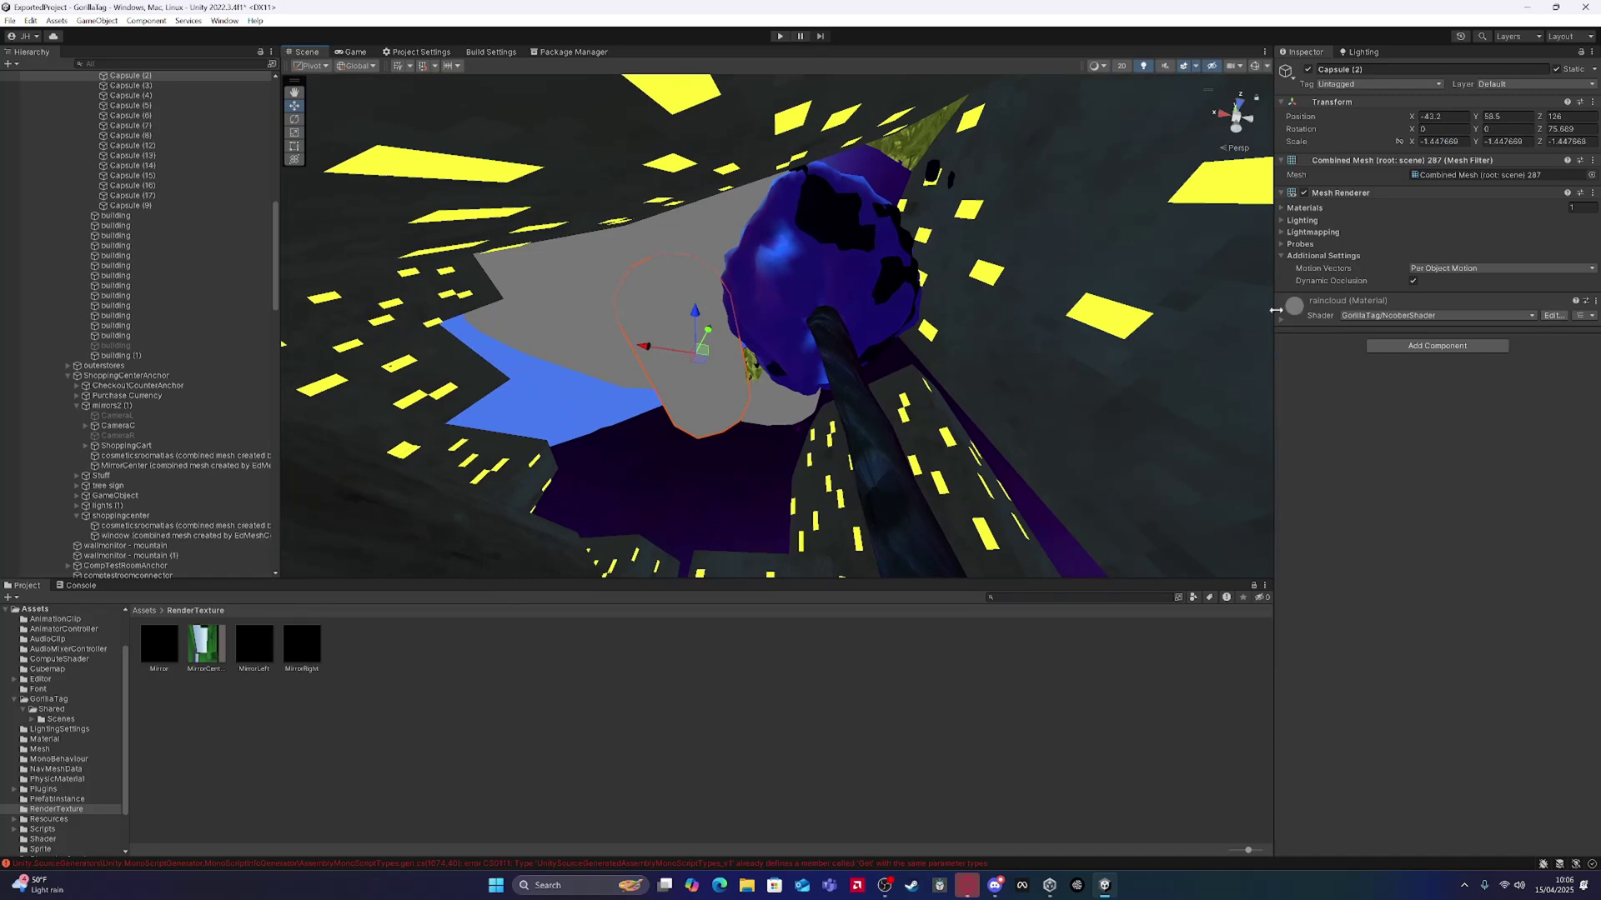
click(1332, 308)
click(1368, 315)
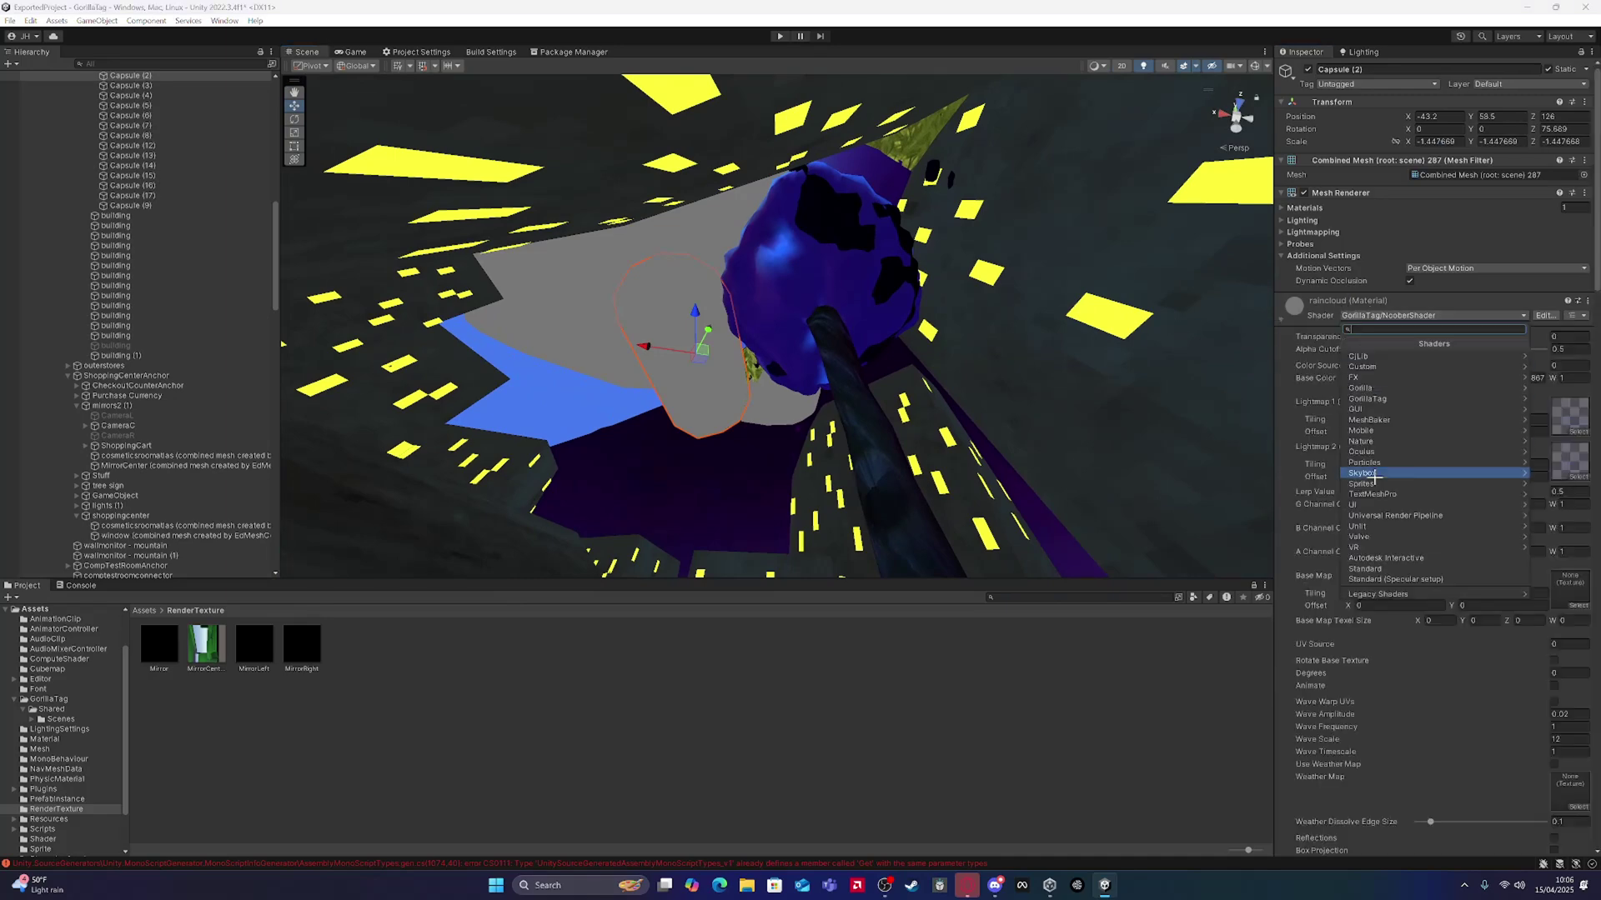
click(1364, 569)
click(1107, 661)
Step: Select Cloud_Floor in the sky jungle and reapply the GorillaTag/NooberShader to its CloudFloor material
right_drag(979, 362, 875, 355)
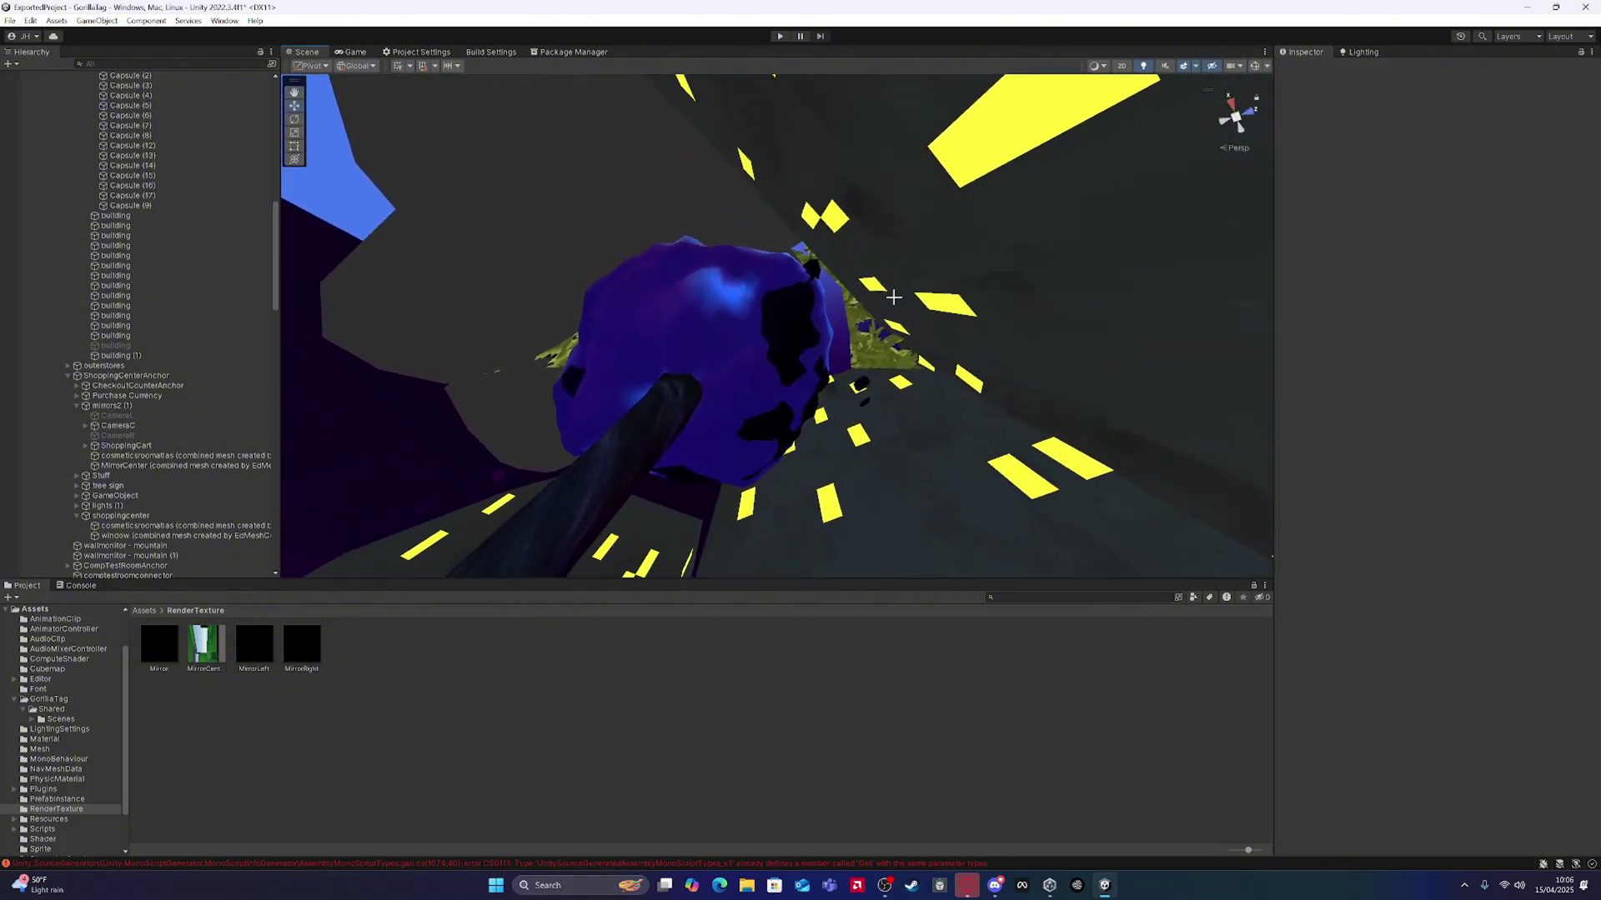
click(814, 312)
right_drag(814, 313, 917, 500)
click(1424, 431)
click(1427, 443)
click(1392, 526)
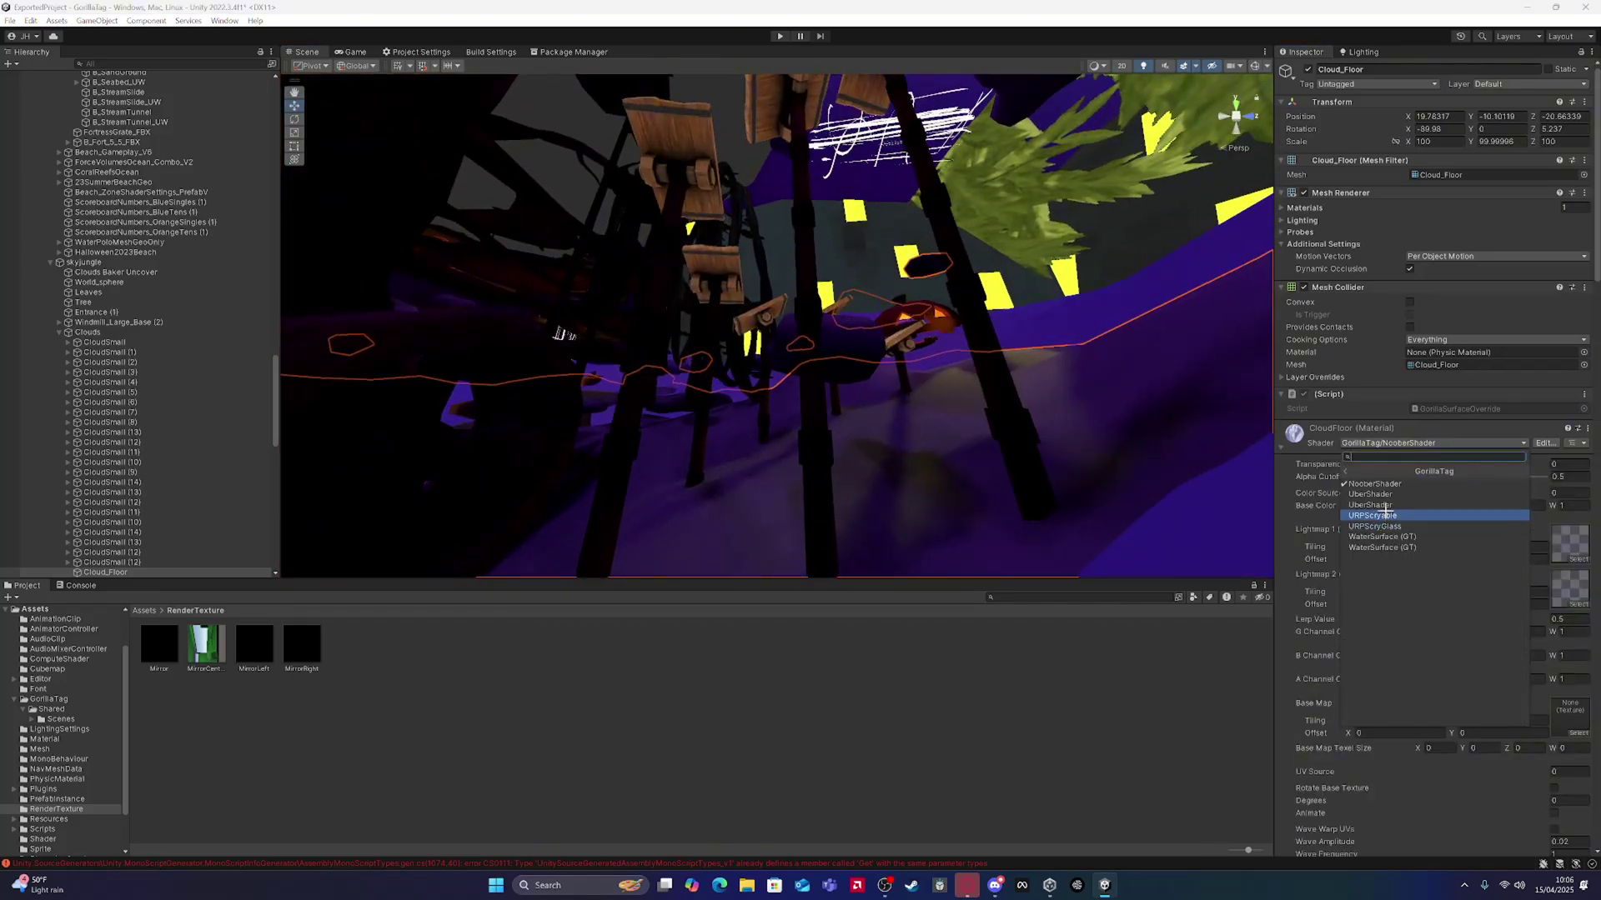
click(1387, 483)
Step: Lower the Alpha Cutoff of Cloud_Floor's CloudFloor material to its minimum and review the material's remaining shader properties
right_drag(1239, 415, 1364, 569)
key(w)
key(f)
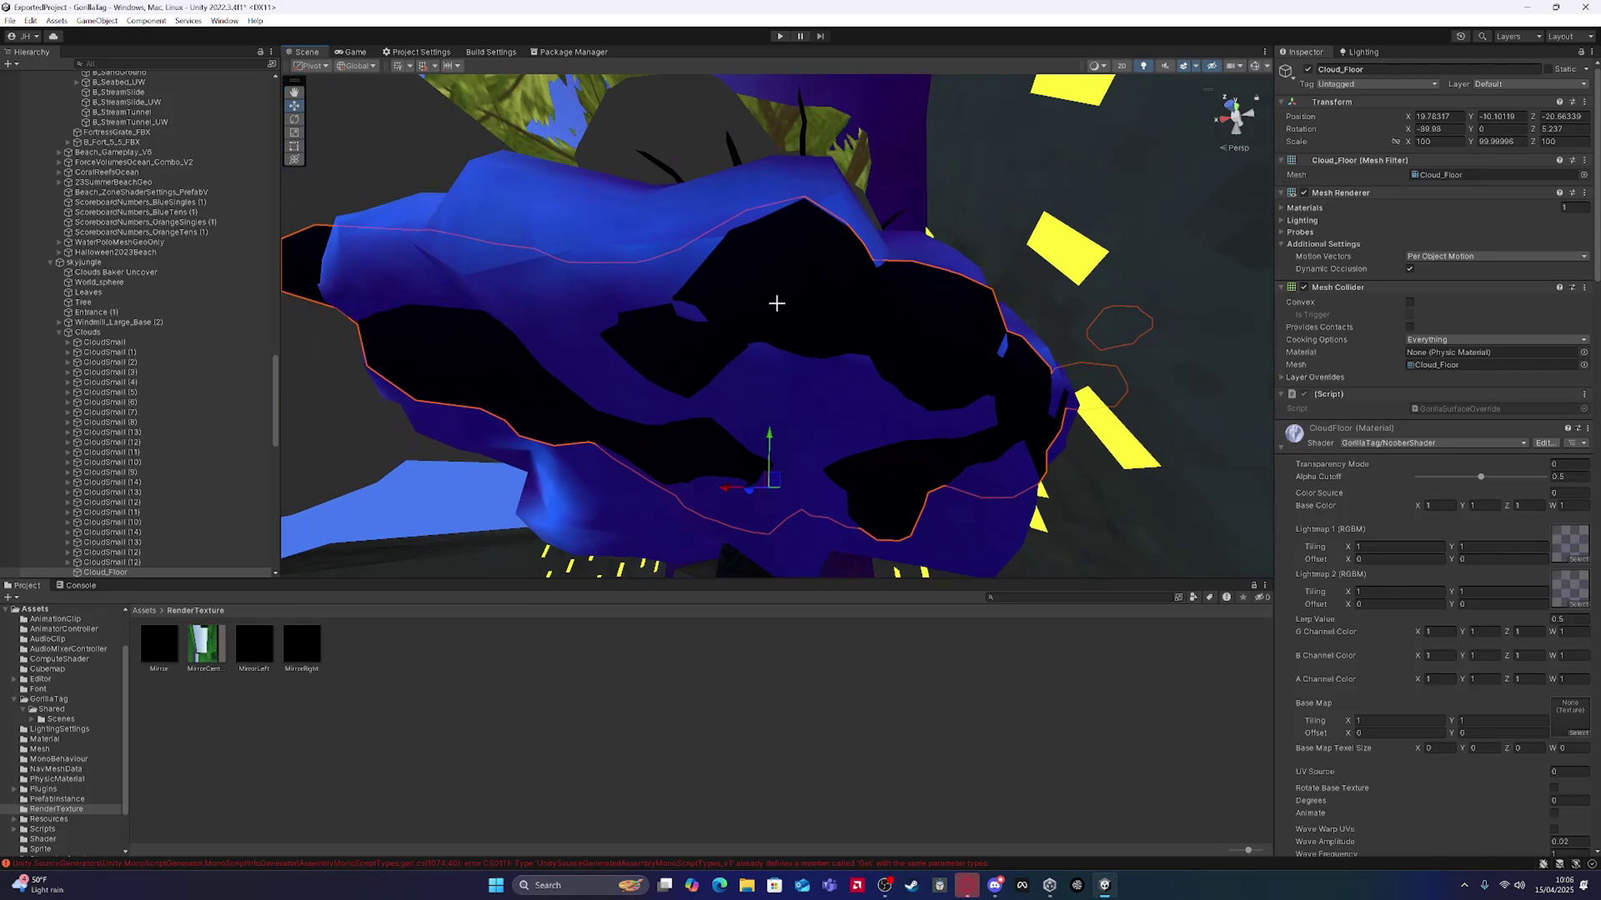
click(797, 277)
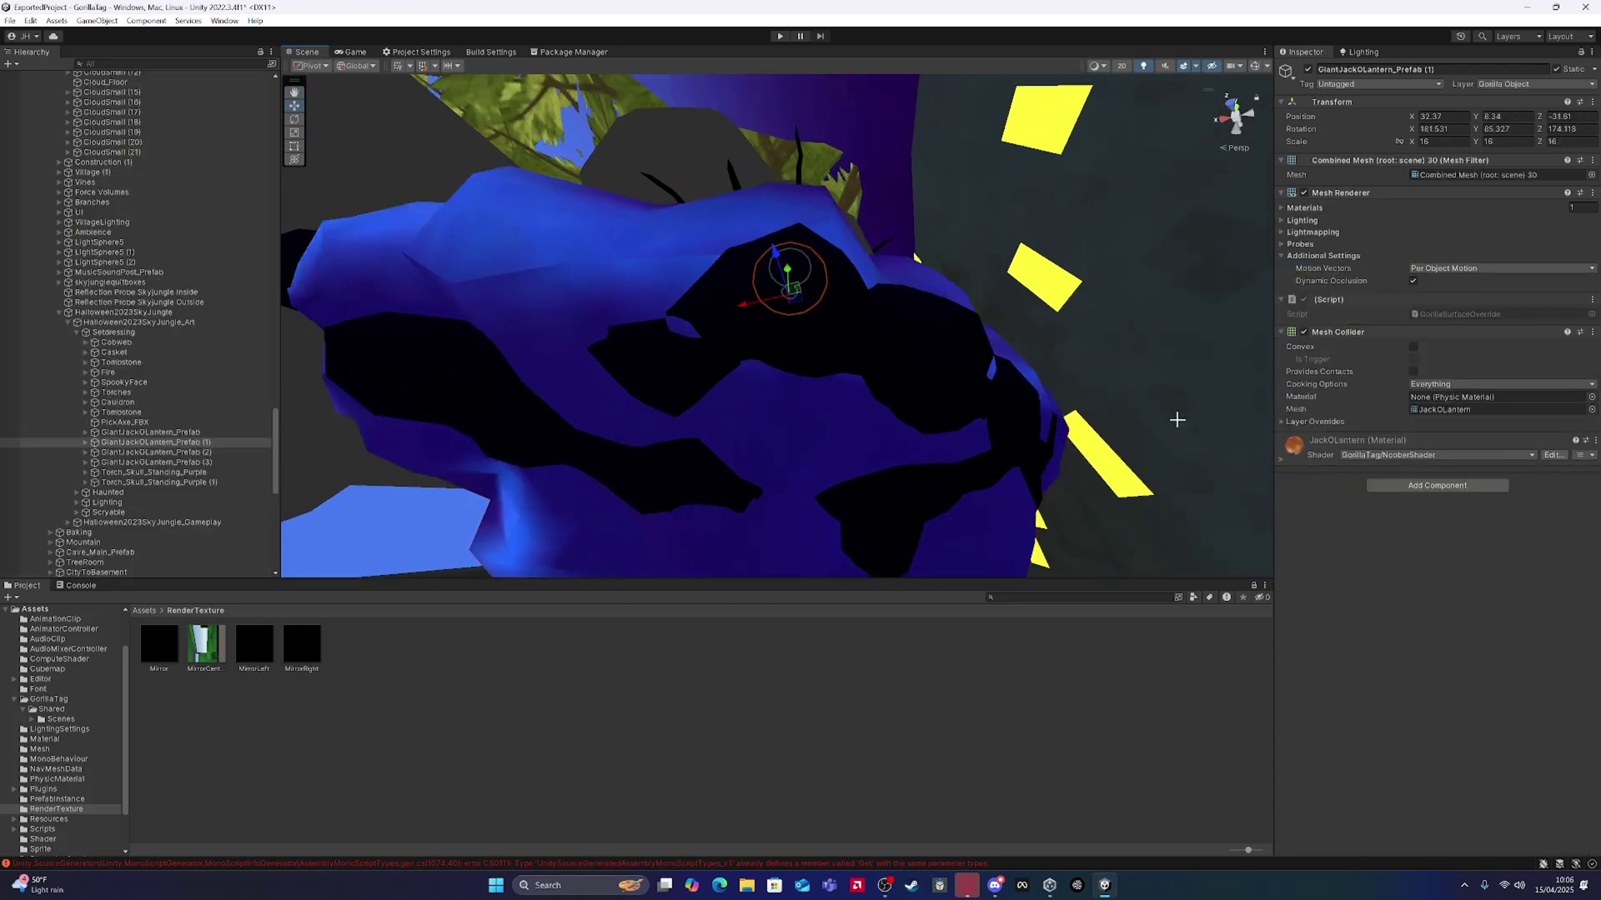
click(894, 352)
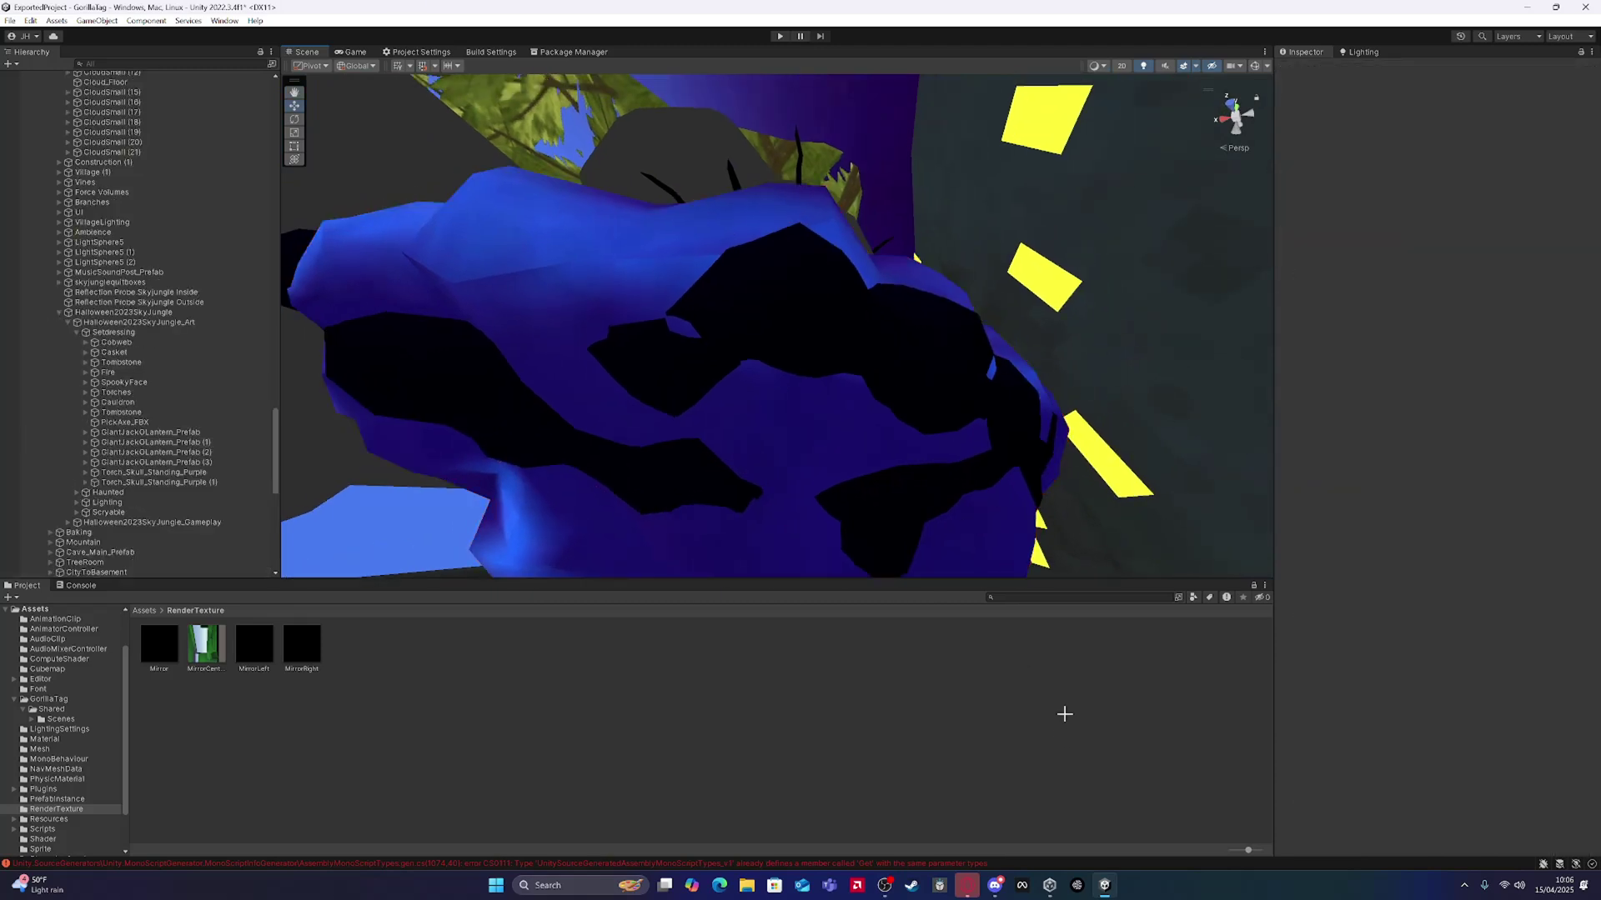
click(932, 379)
key(f)
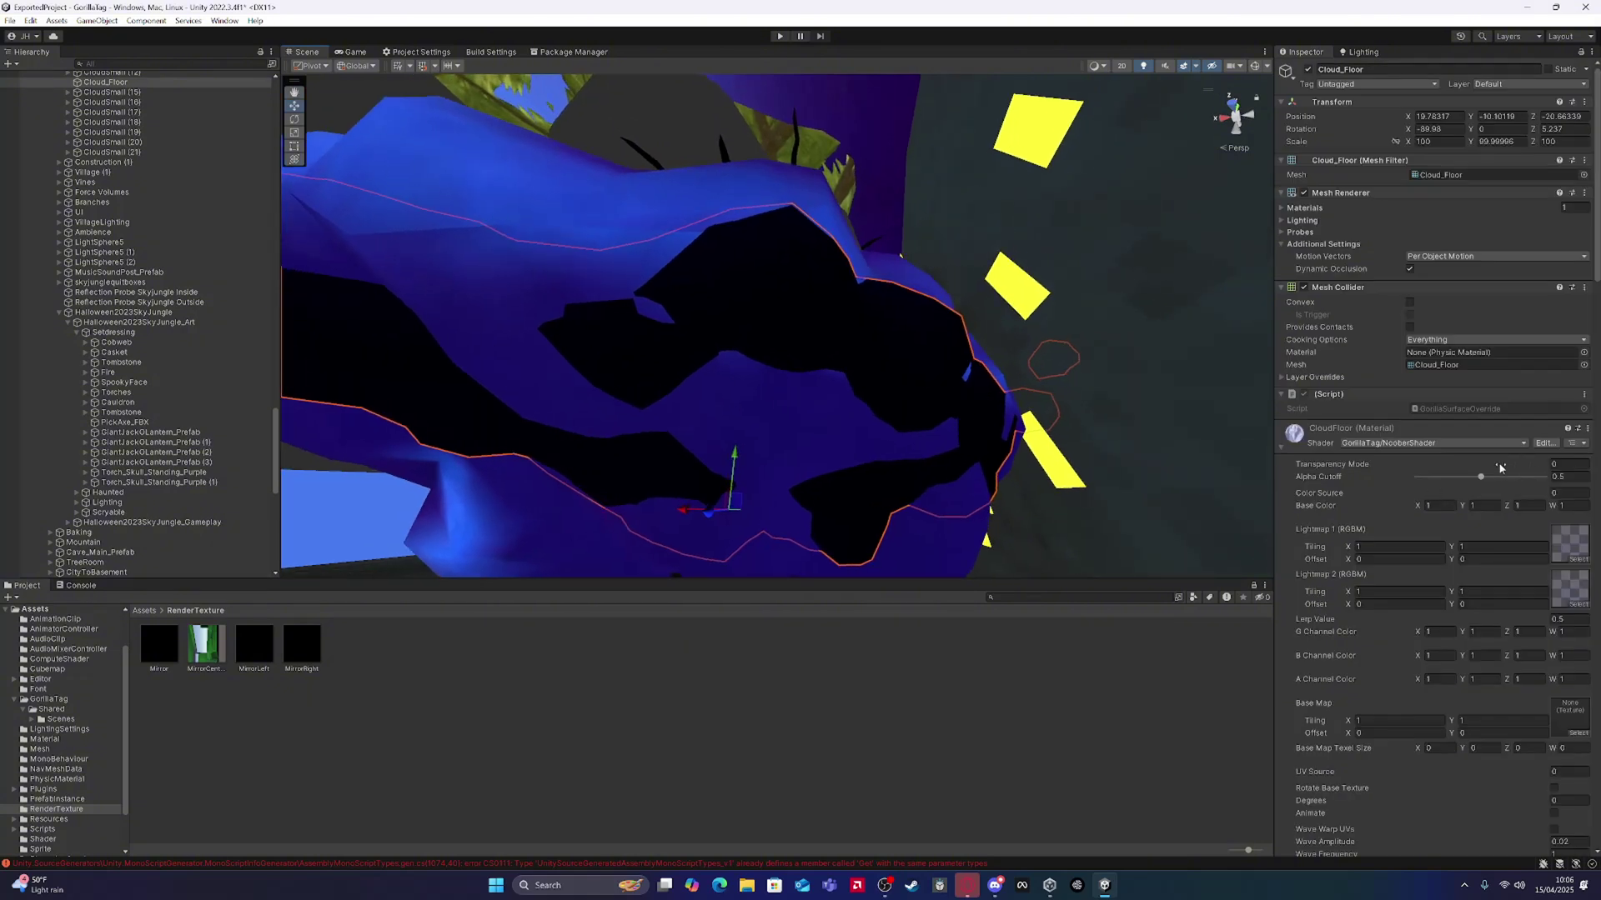
drag(1474, 473, 1377, 473)
scroll(1483, 401, down, 15)
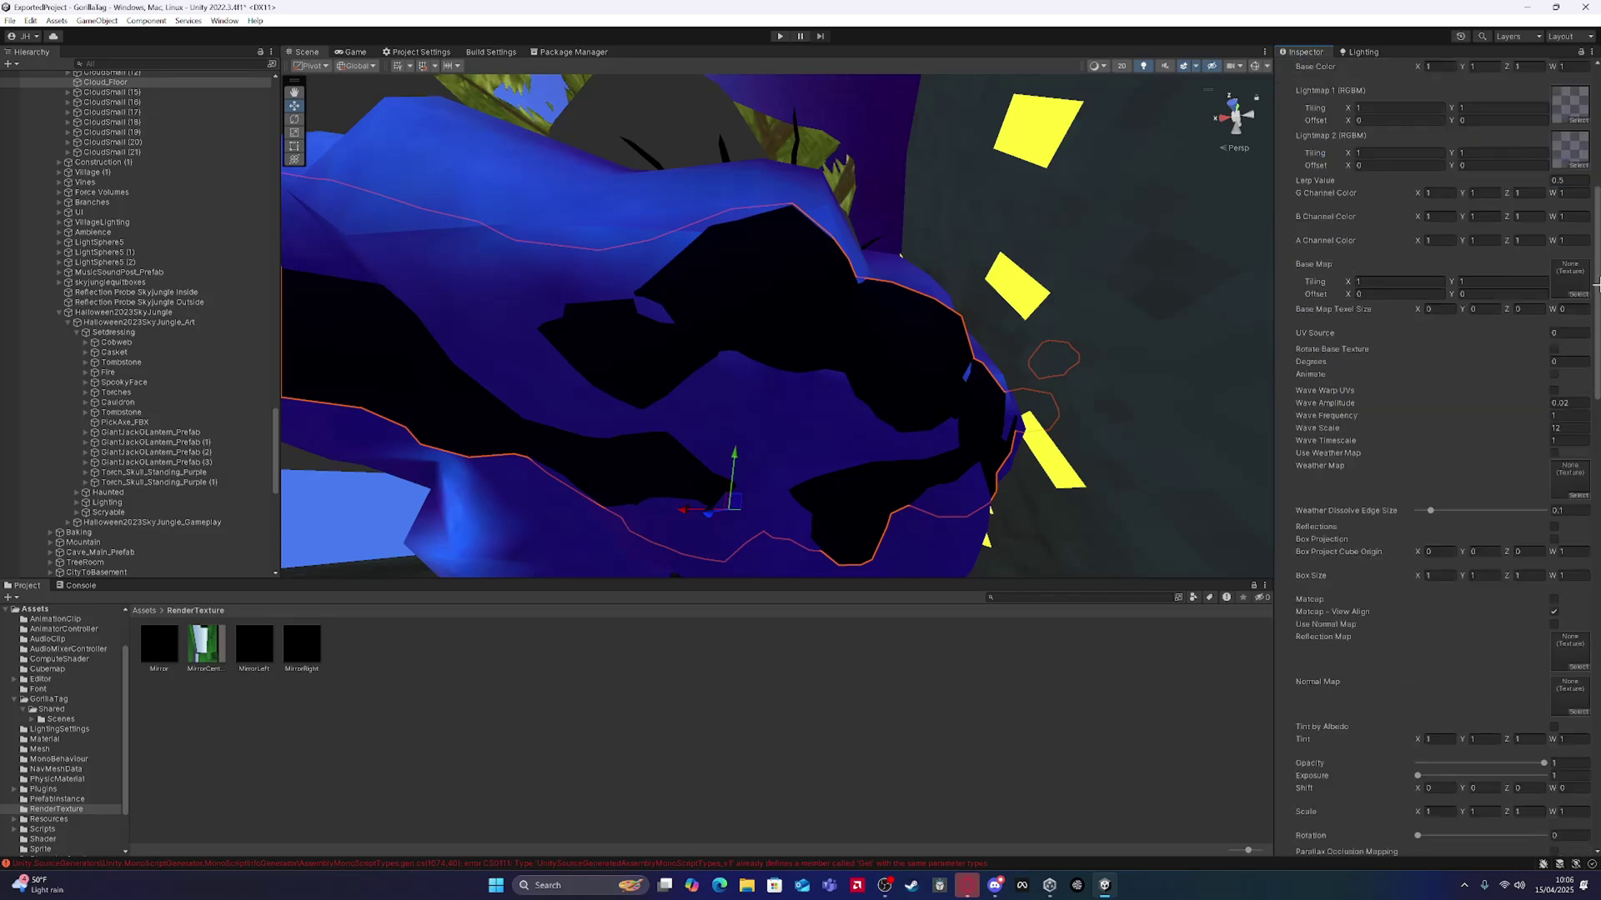
drag(1595, 313, 1592, 616)
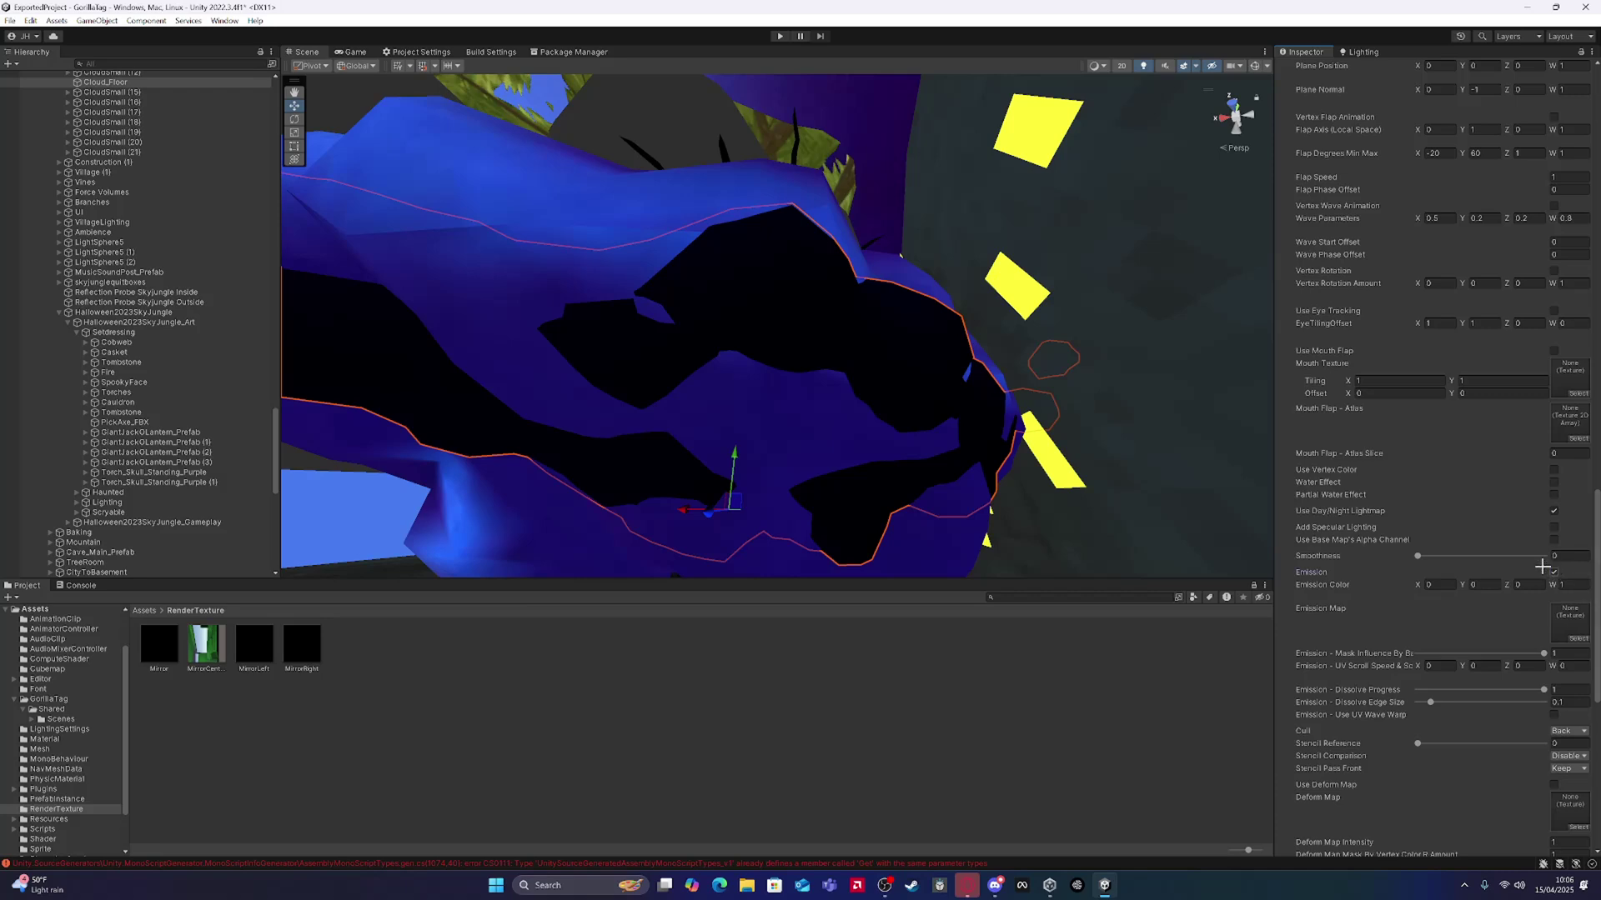
Step: Look over the water and forest areas of the map for materials that are still broken
right_drag(1088, 312, 1061, 567)
click(682, 261)
right_drag(682, 261, 710, 200)
right_drag(728, 326, 426, 317)
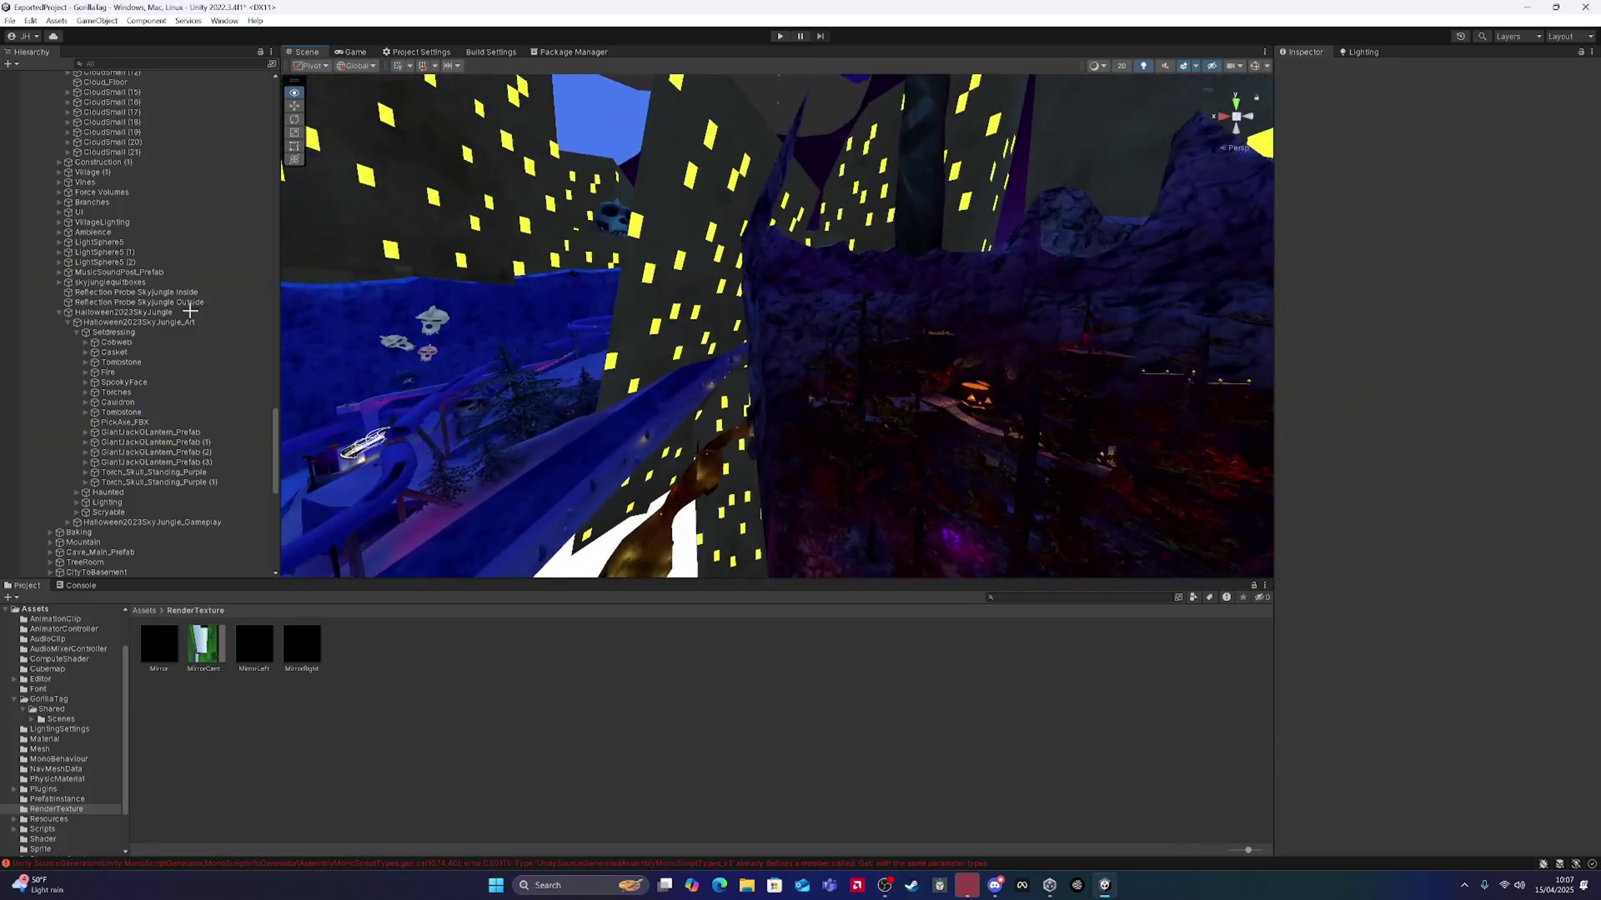
right_drag(457, 363, 461, 364)
key(w)
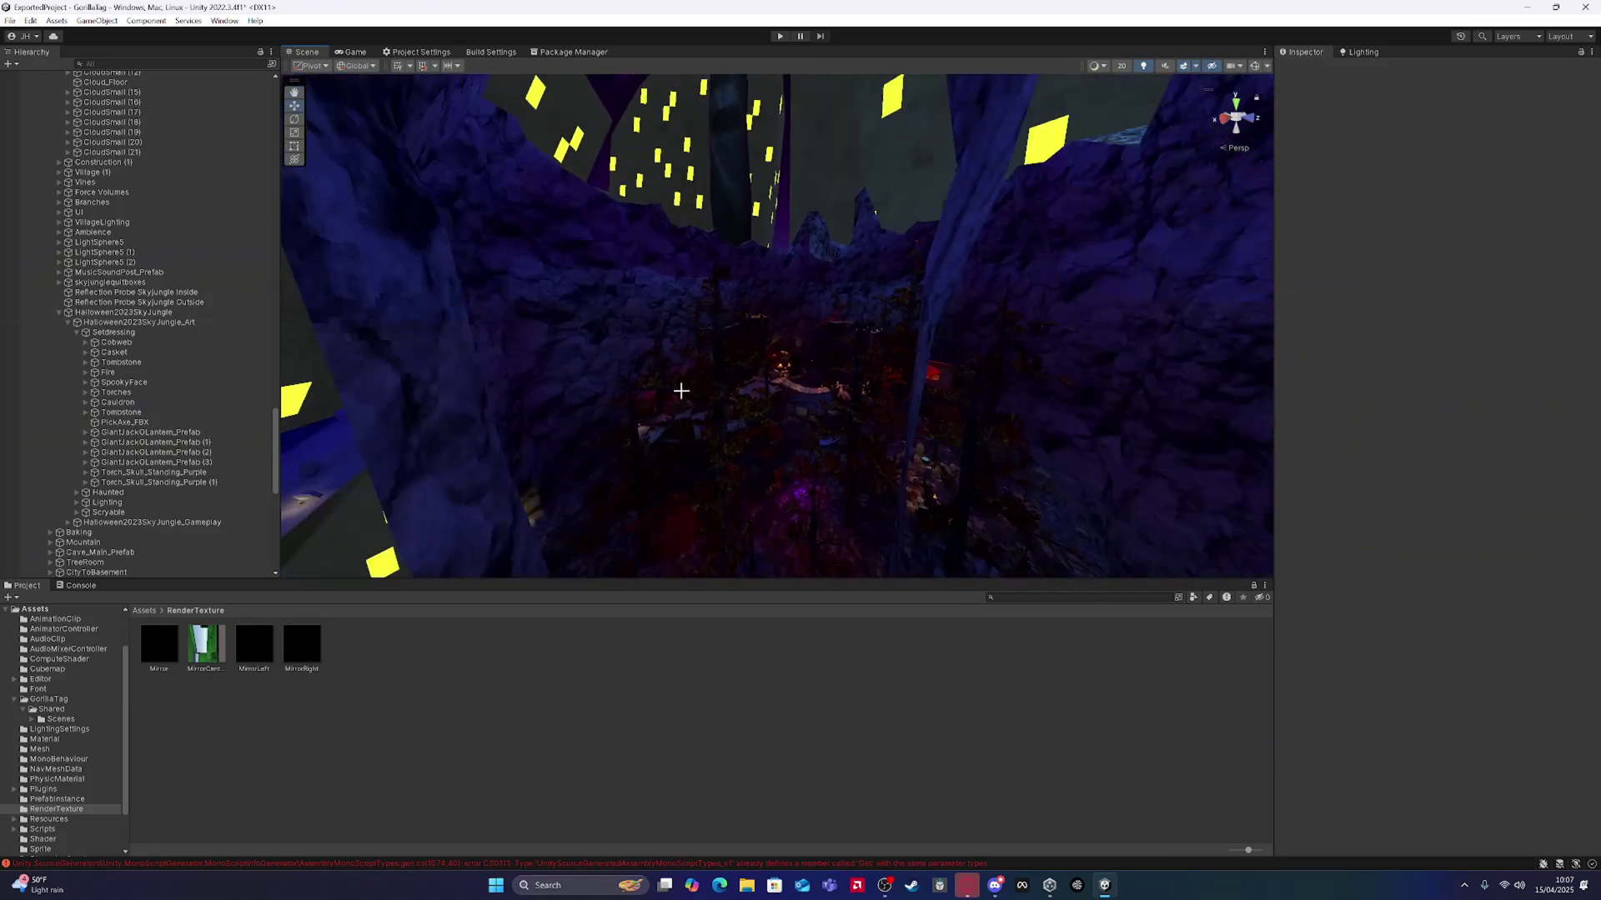